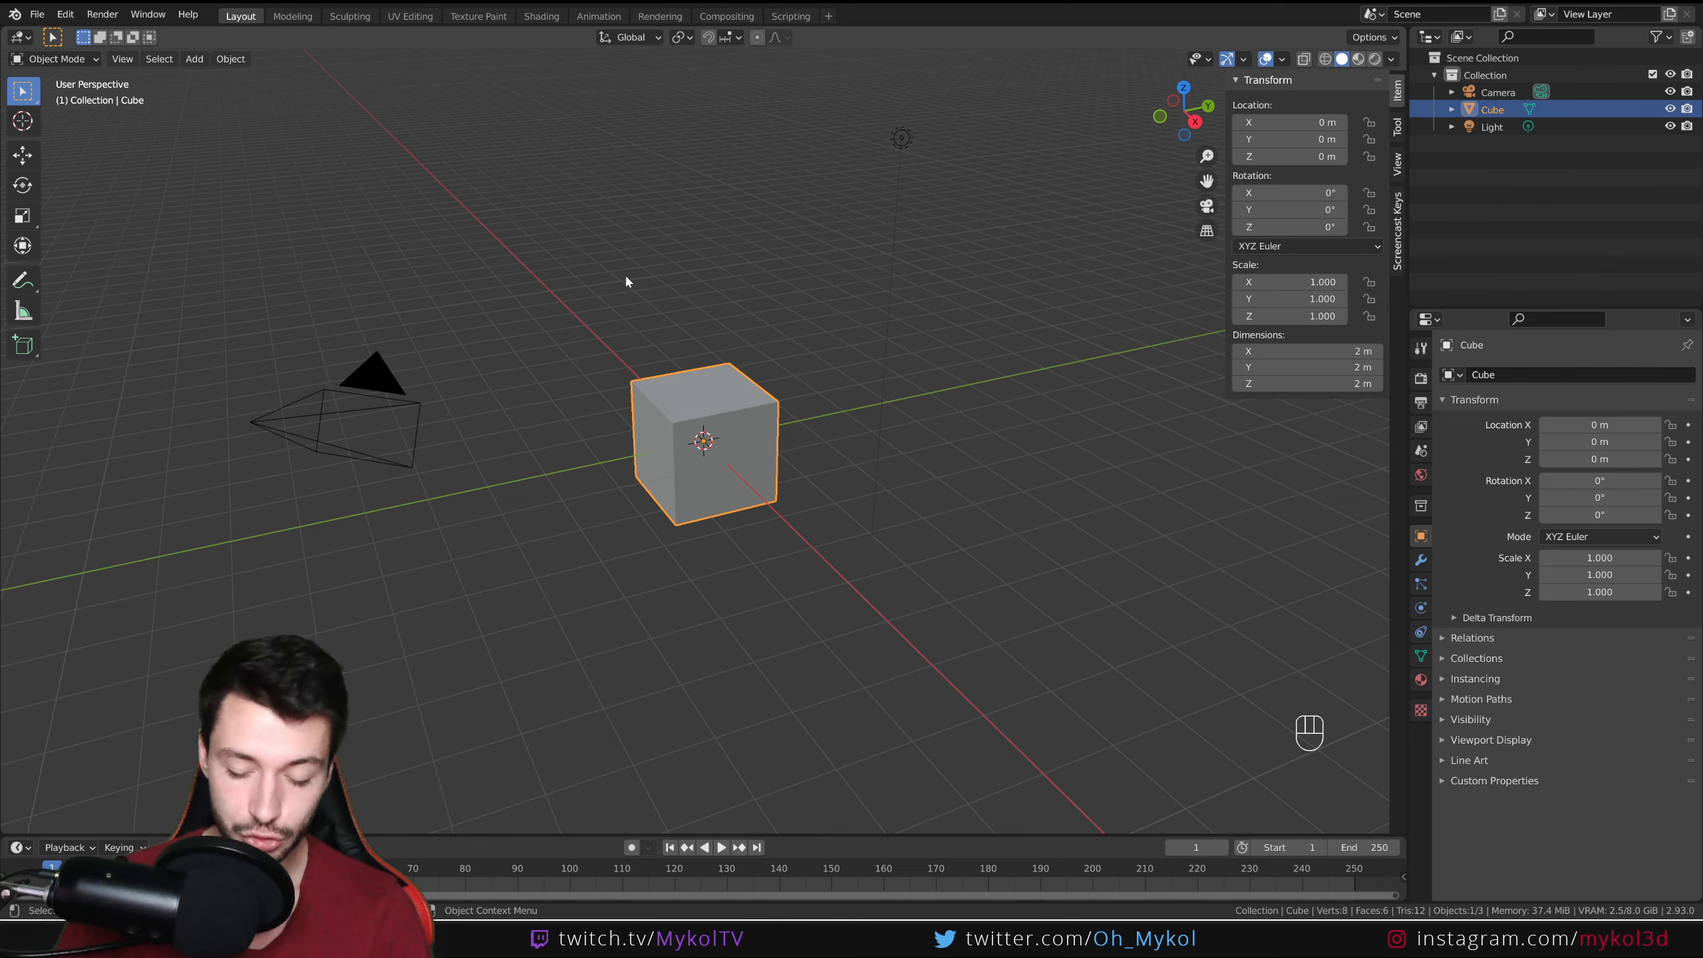
Step: Delete the default cube and add a plane mesh in its place
key("Delete")
key("shift+a")
mouse_move(625, 276)
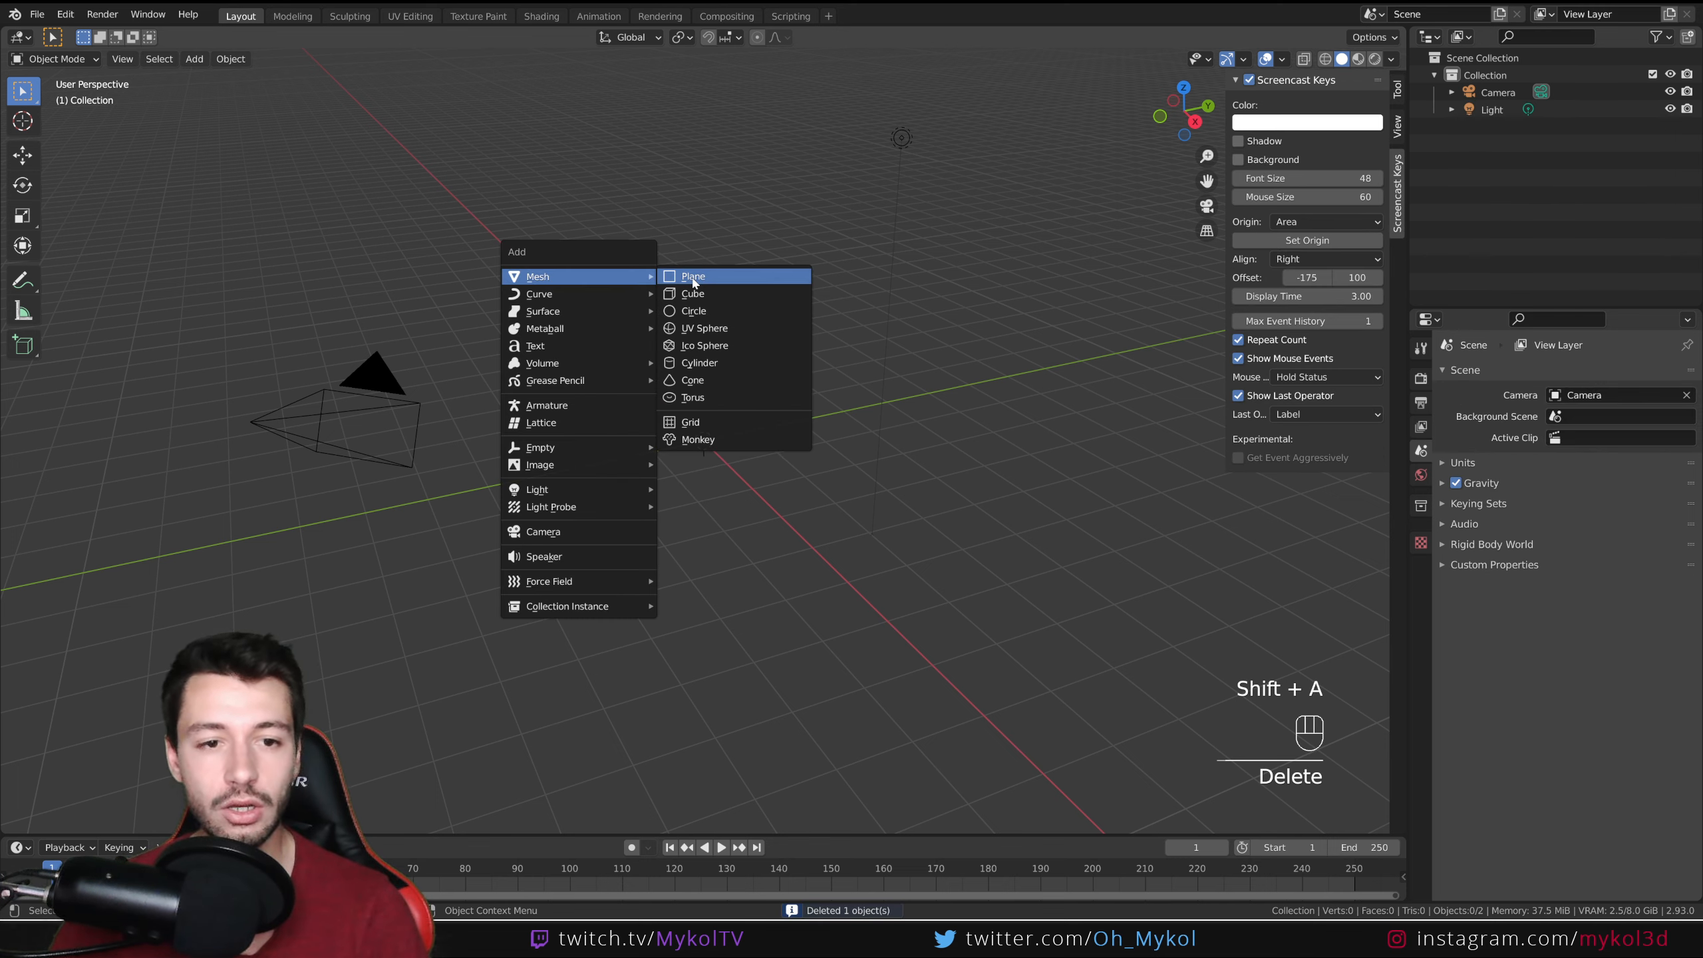
left_click(694, 282)
scroll(723, 466, "up", 5)
middle_click_drag(706, 498, 802, 547)
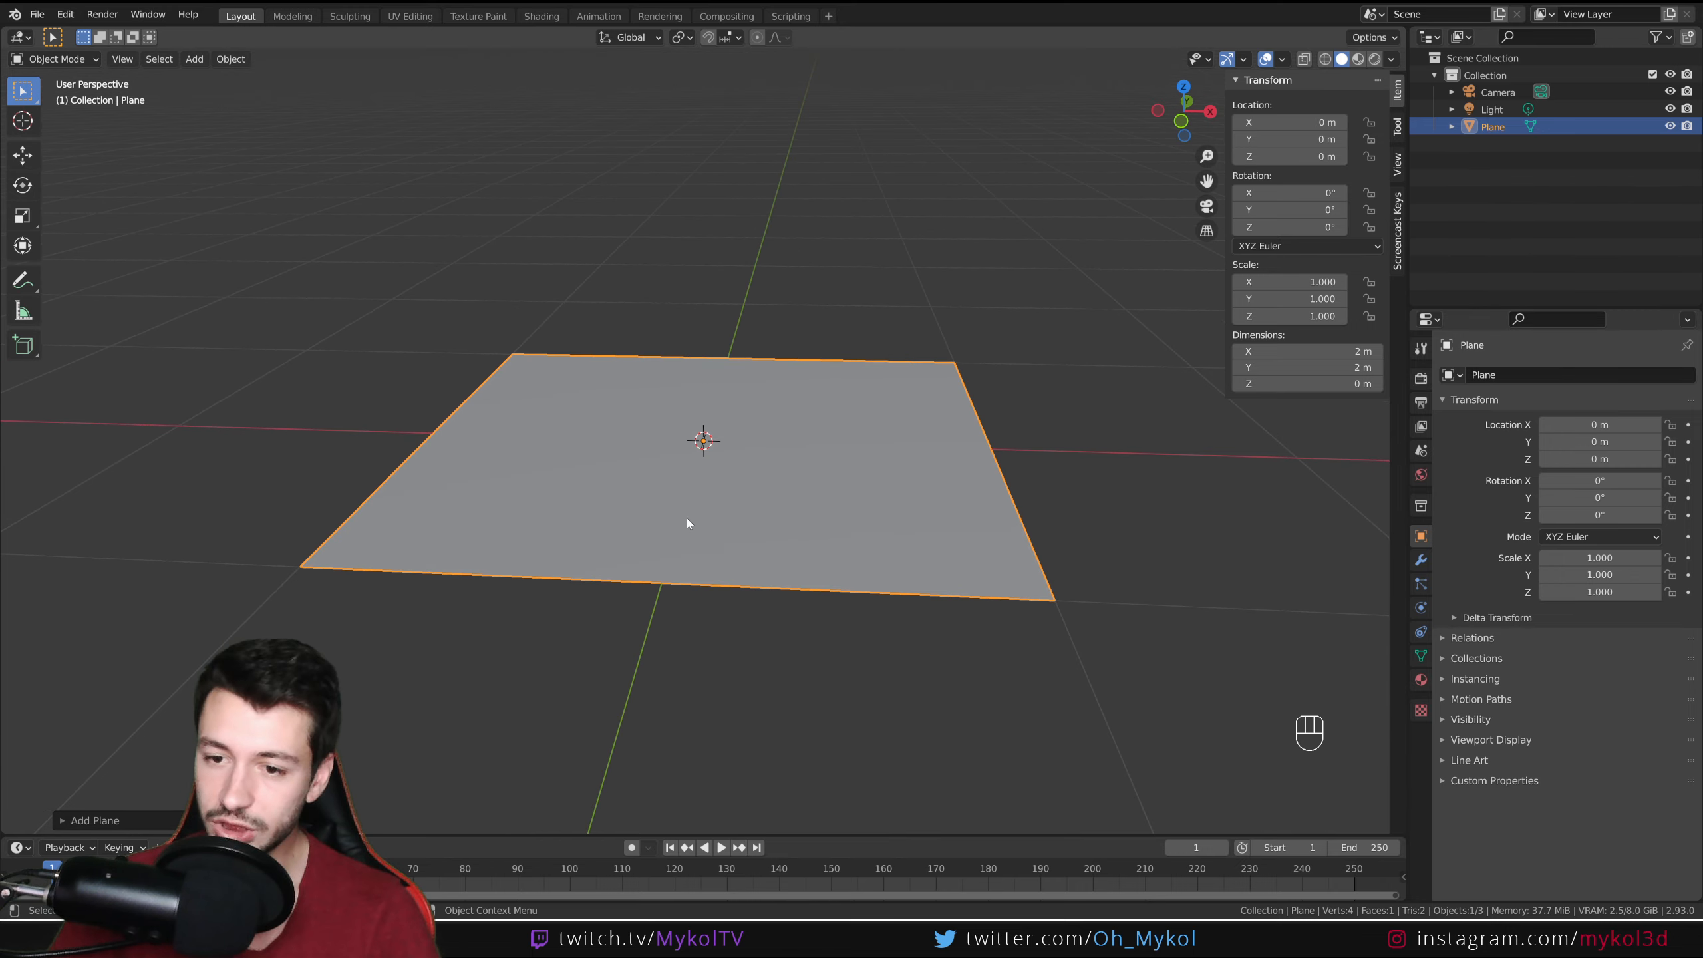
Step: Add a Displace modifier to the plane
left_click(1422, 561)
left_click(1521, 375)
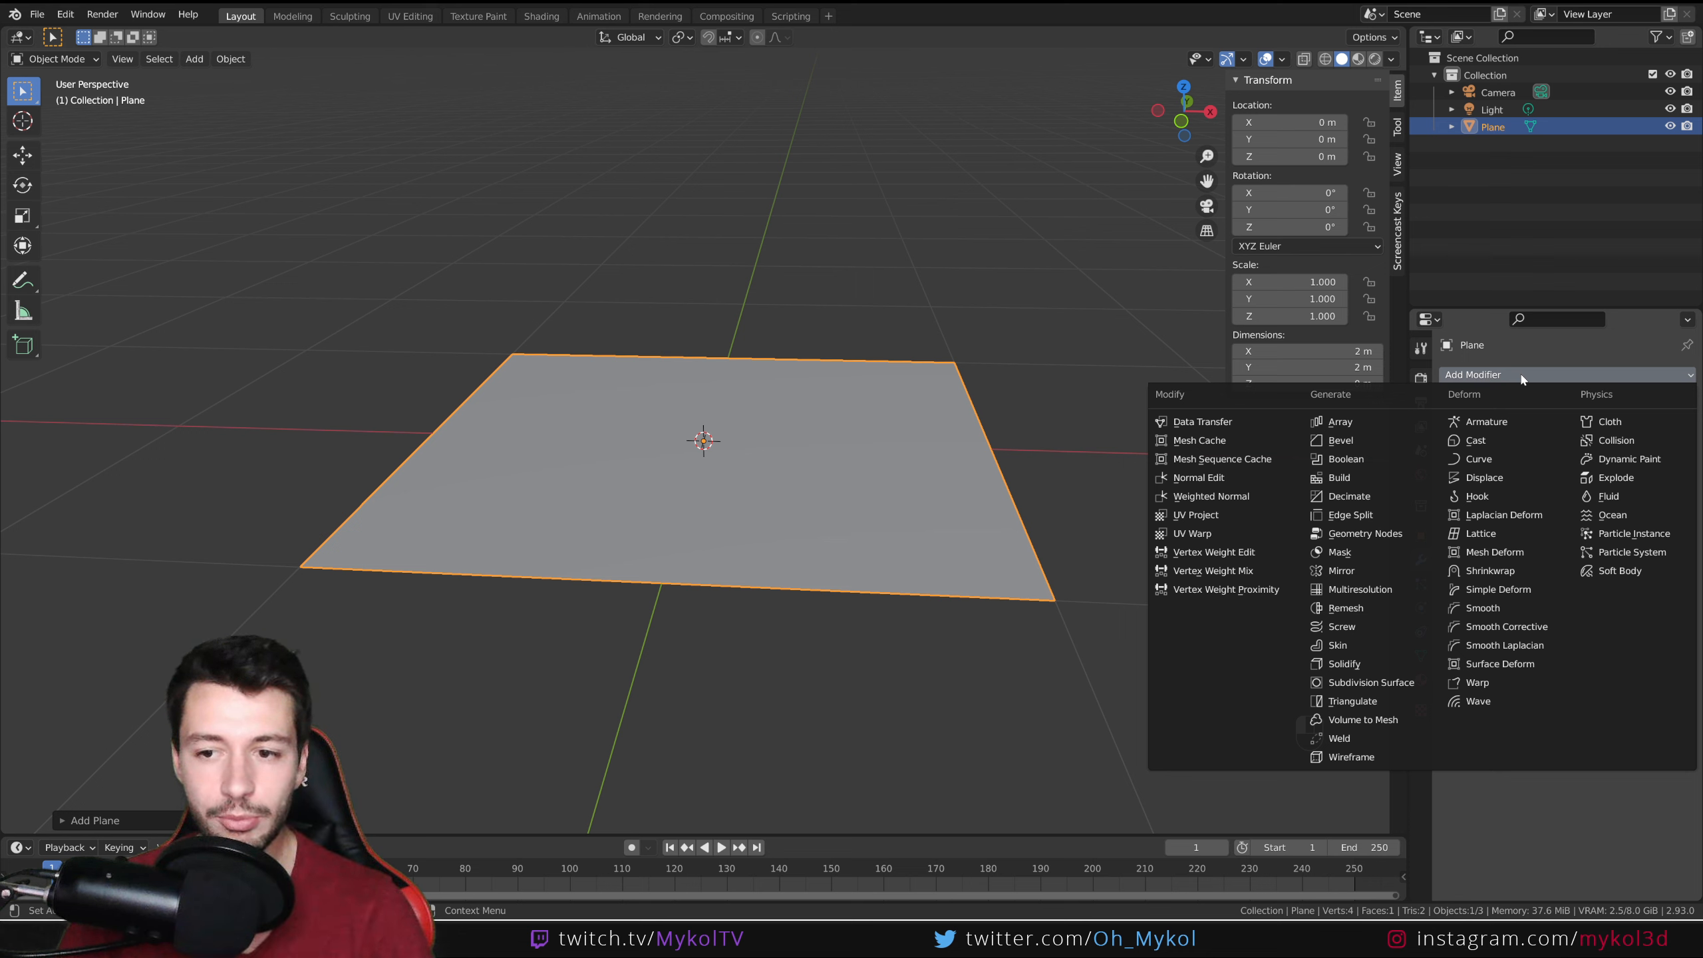
left_click(1493, 479)
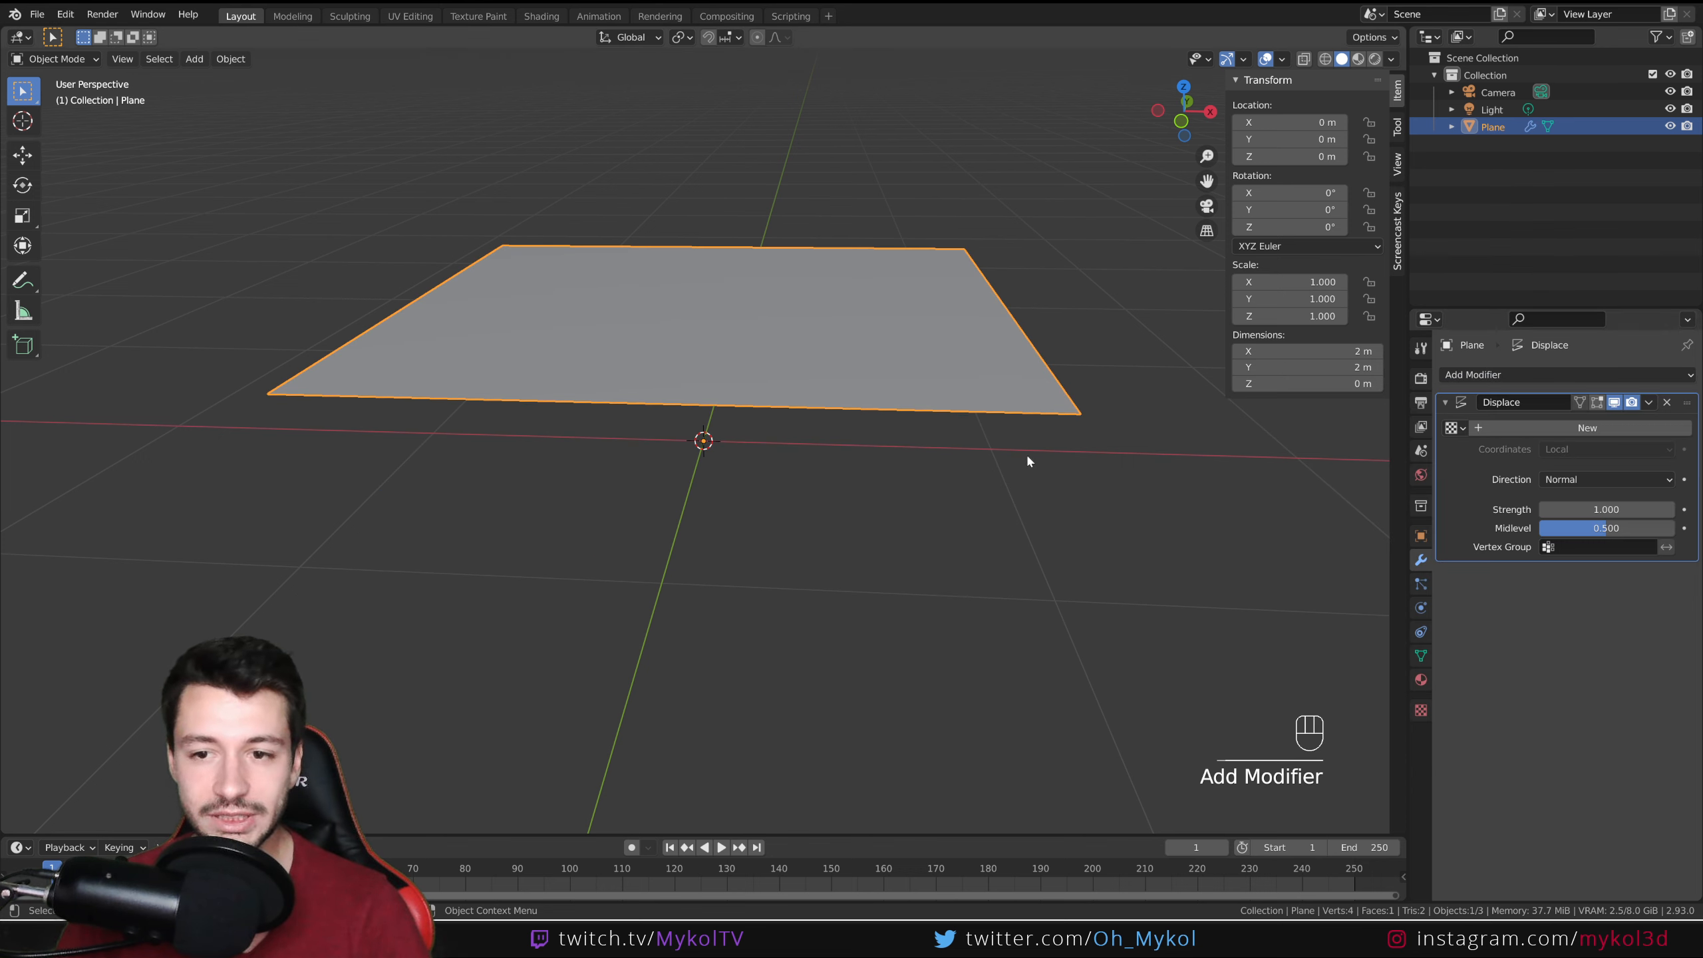
middle_click_drag(965, 454, 959, 419)
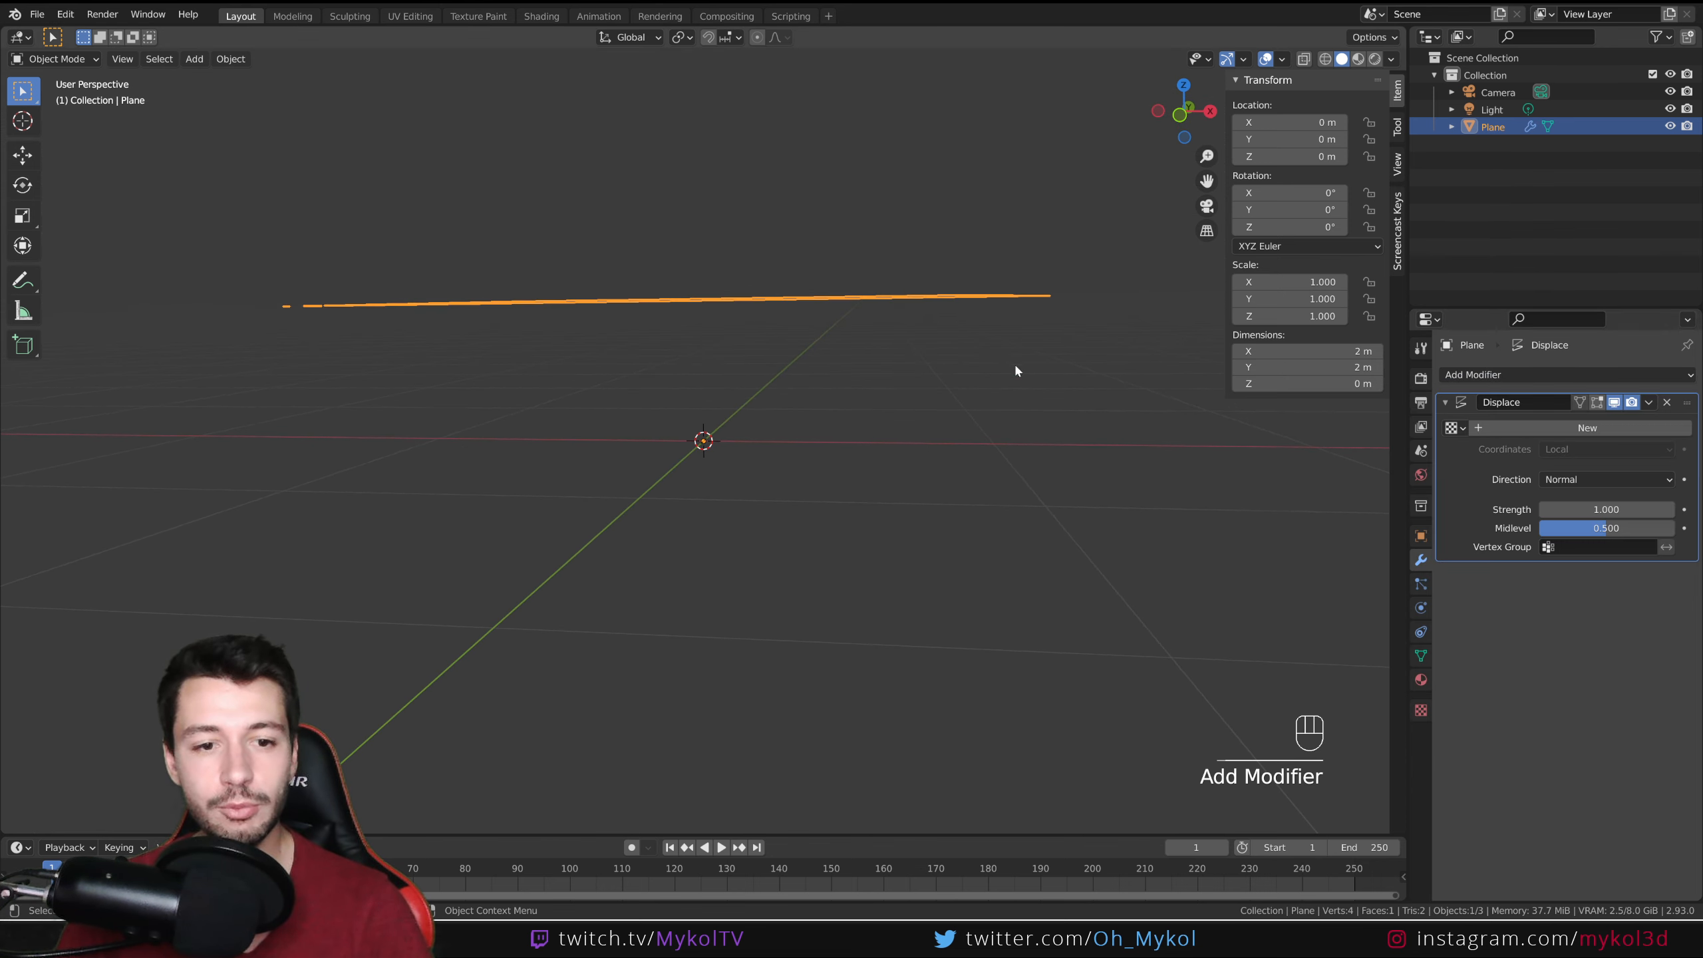
Step: Try a Displace midlevel of 0.555 while viewing the plane from the front, and undo the change
key("KP_1")
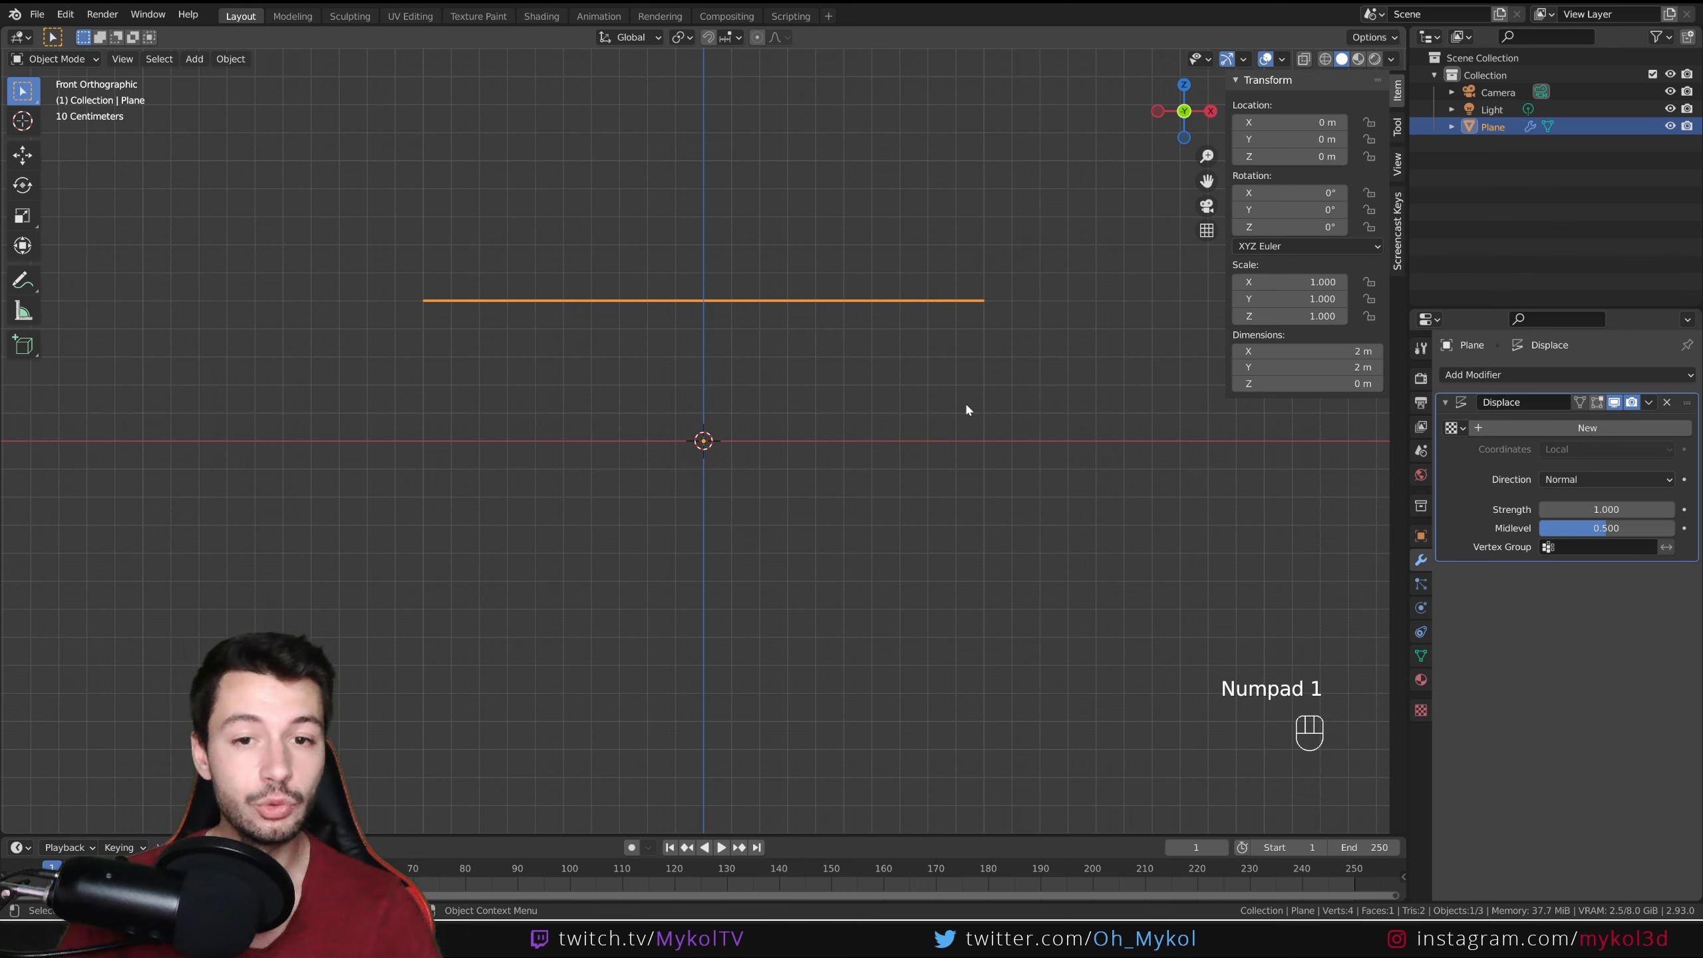
scroll(987, 302, "down", 2)
middle_click_drag(989, 334, 981, 389, "shift")
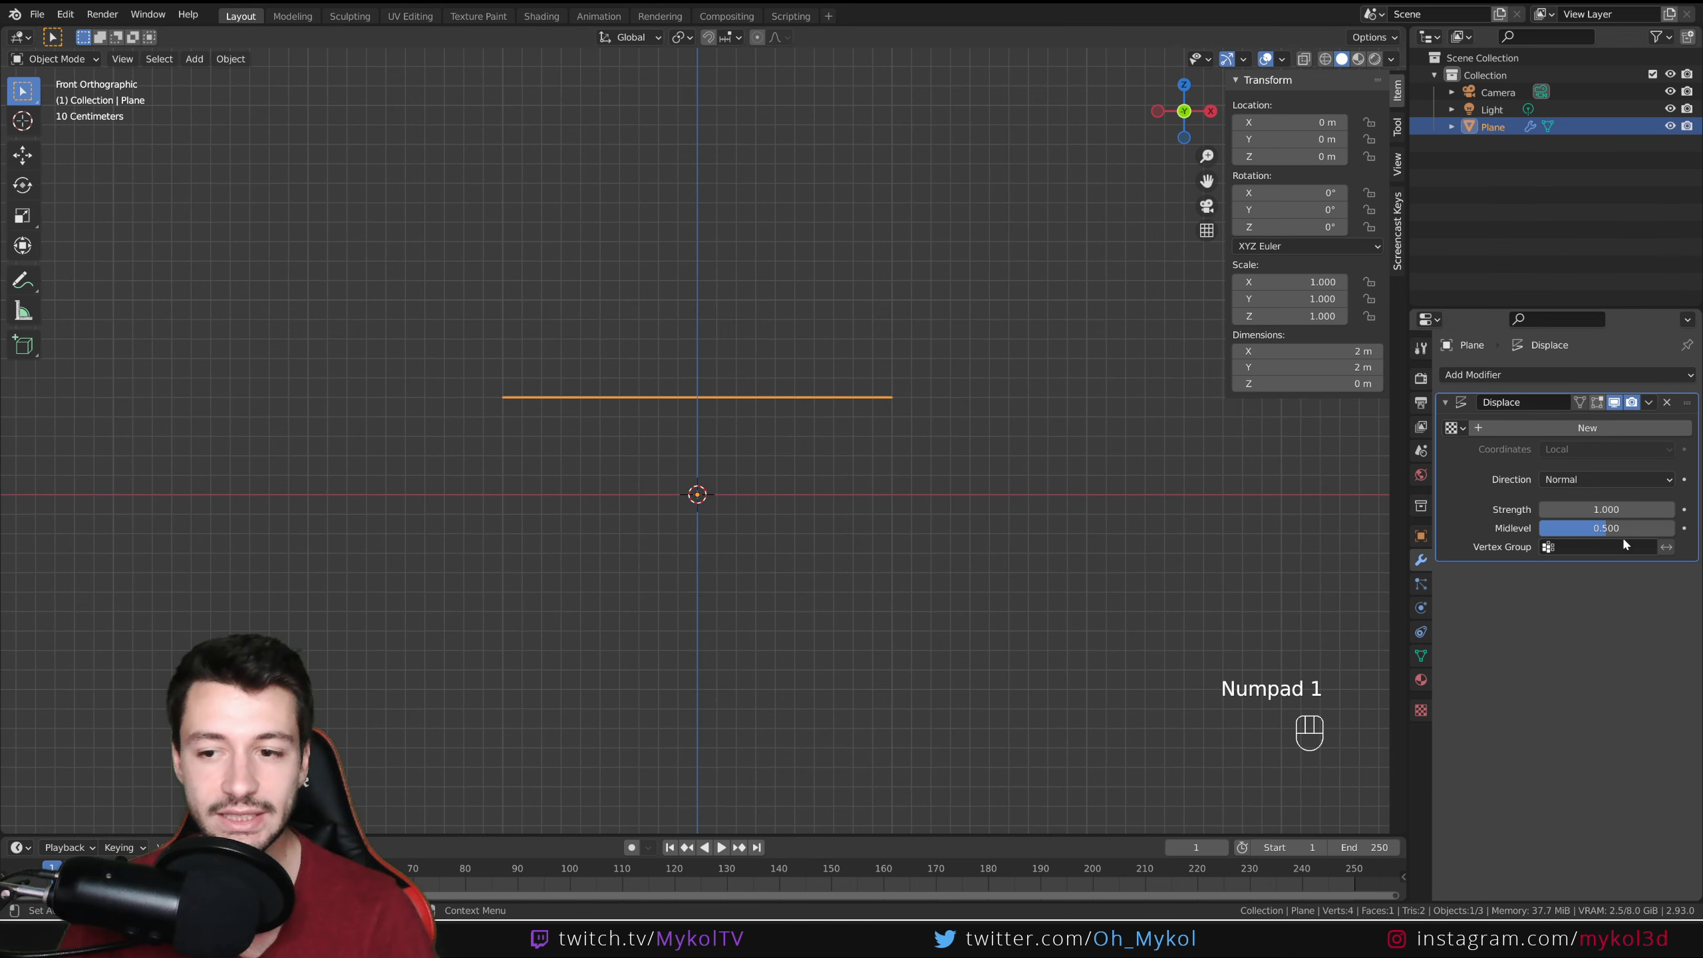
mouse_move(1603, 533)
left_mouse_down()
mouse_move(1646, 533)
mouse_move(1549, 528)
mouse_move(1673, 529)
mouse_move(1540, 528)
mouse_move(1620, 528)
left_mouse_up()
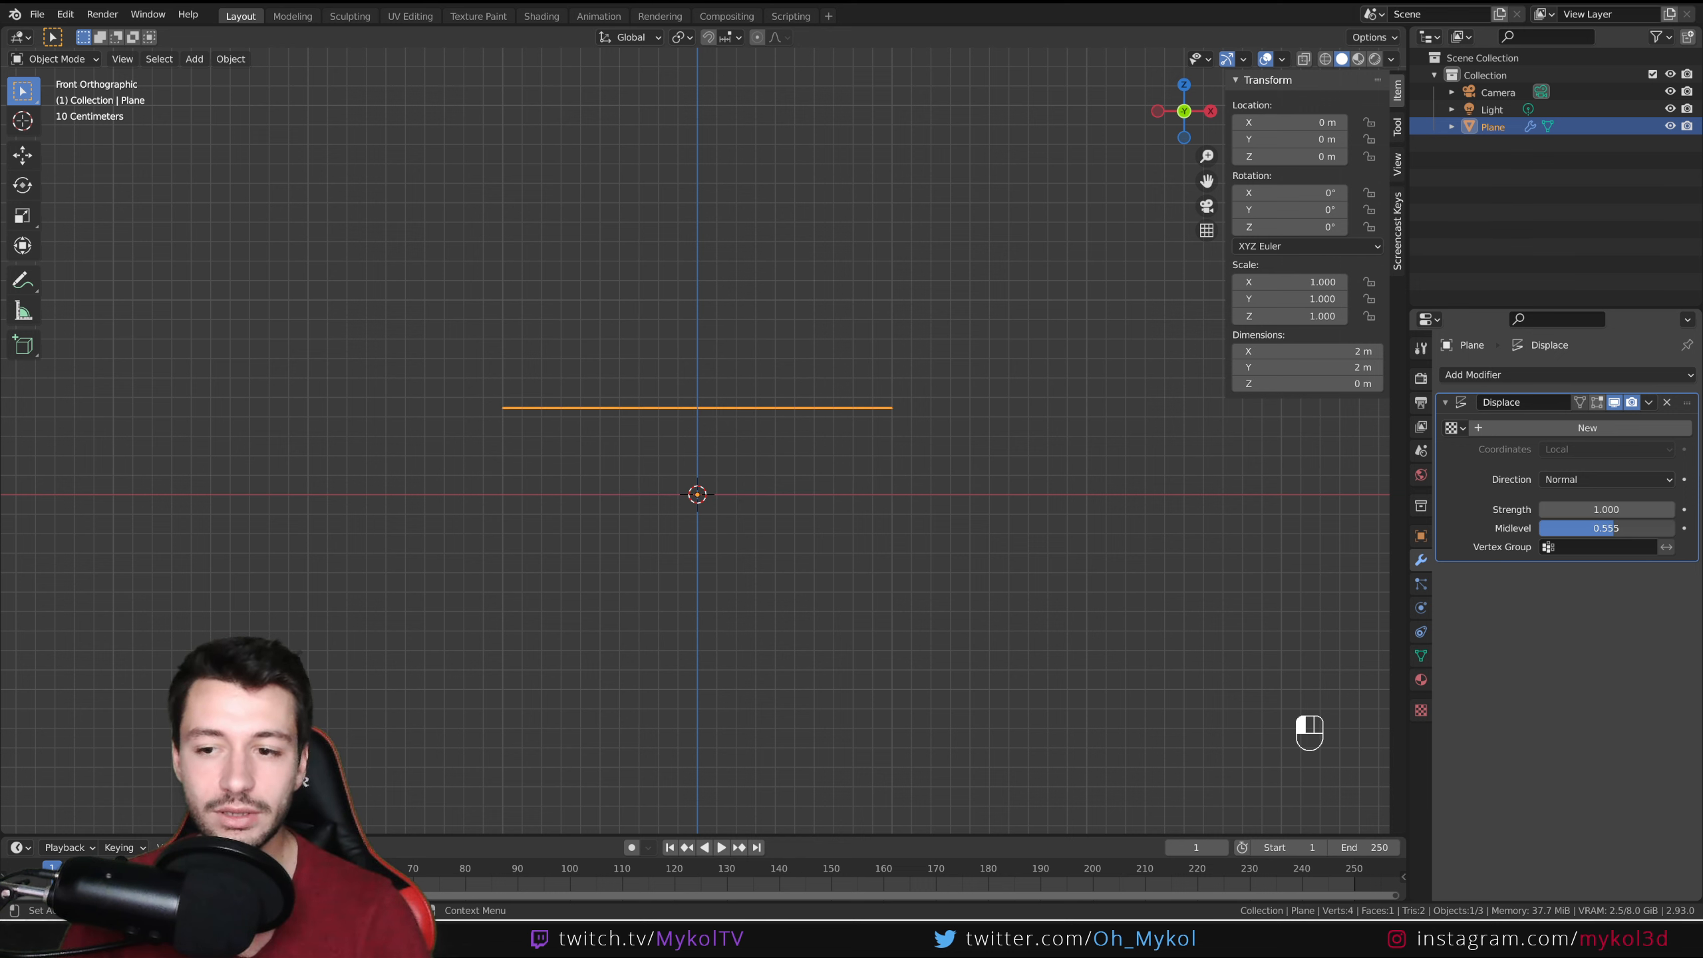
key("ctrl+z")
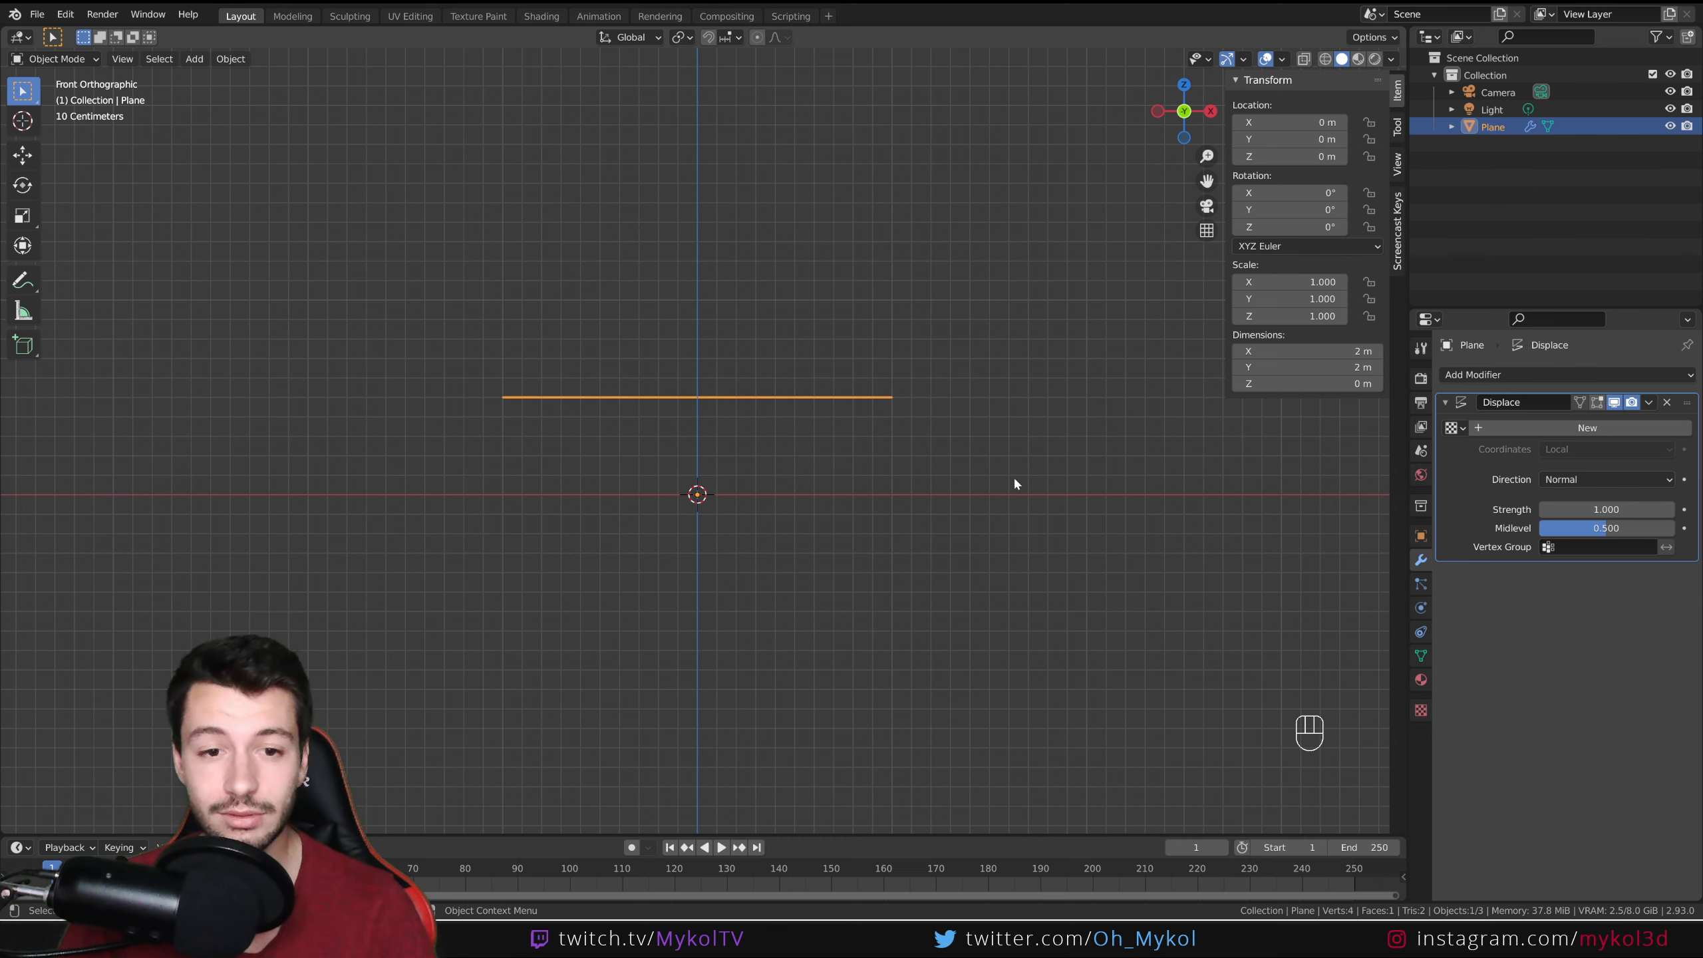
middle_click_drag(1014, 477, 954, 531)
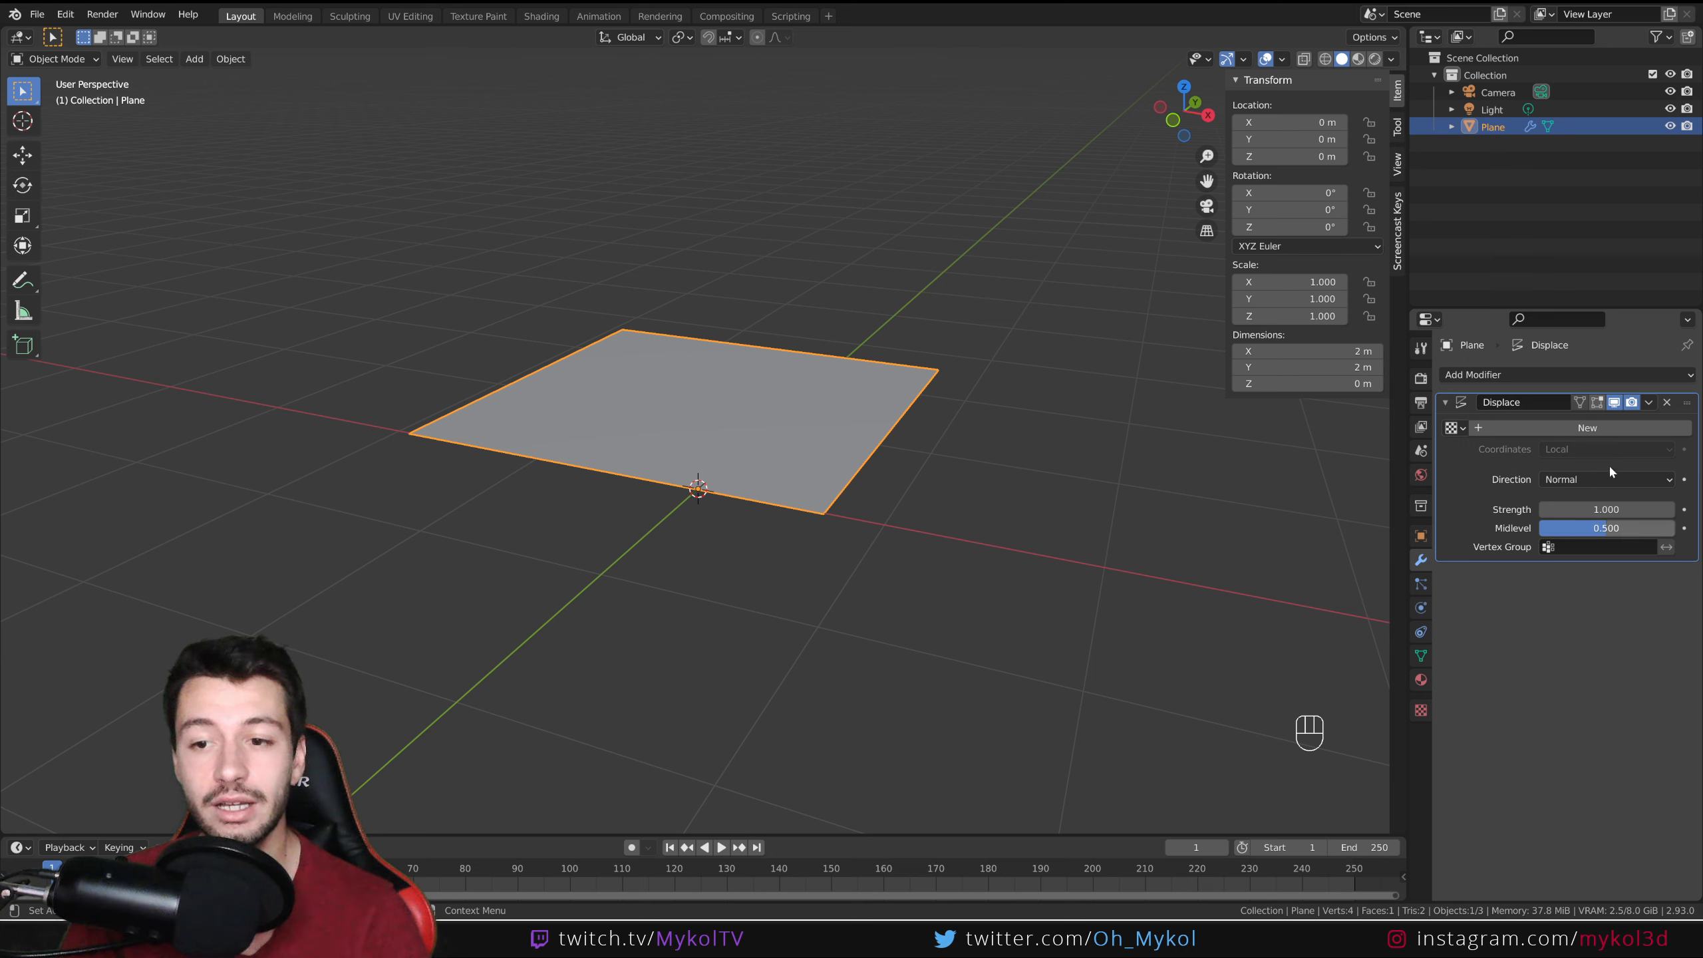
left_click(1453, 428)
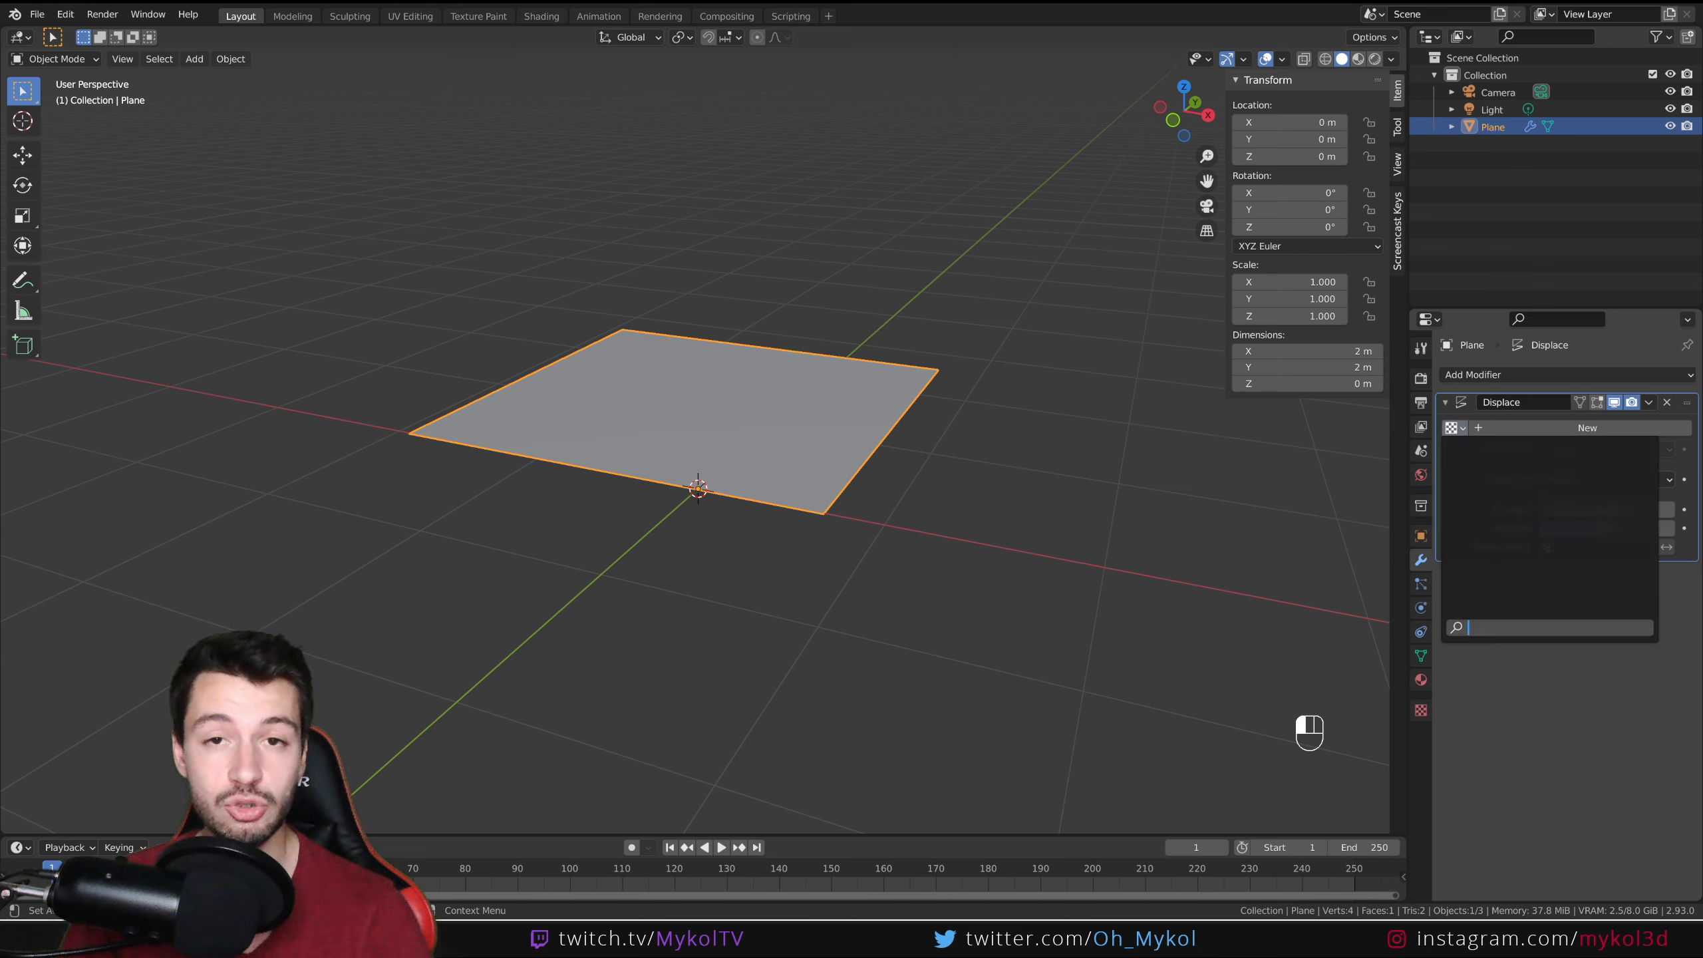
key("Escape")
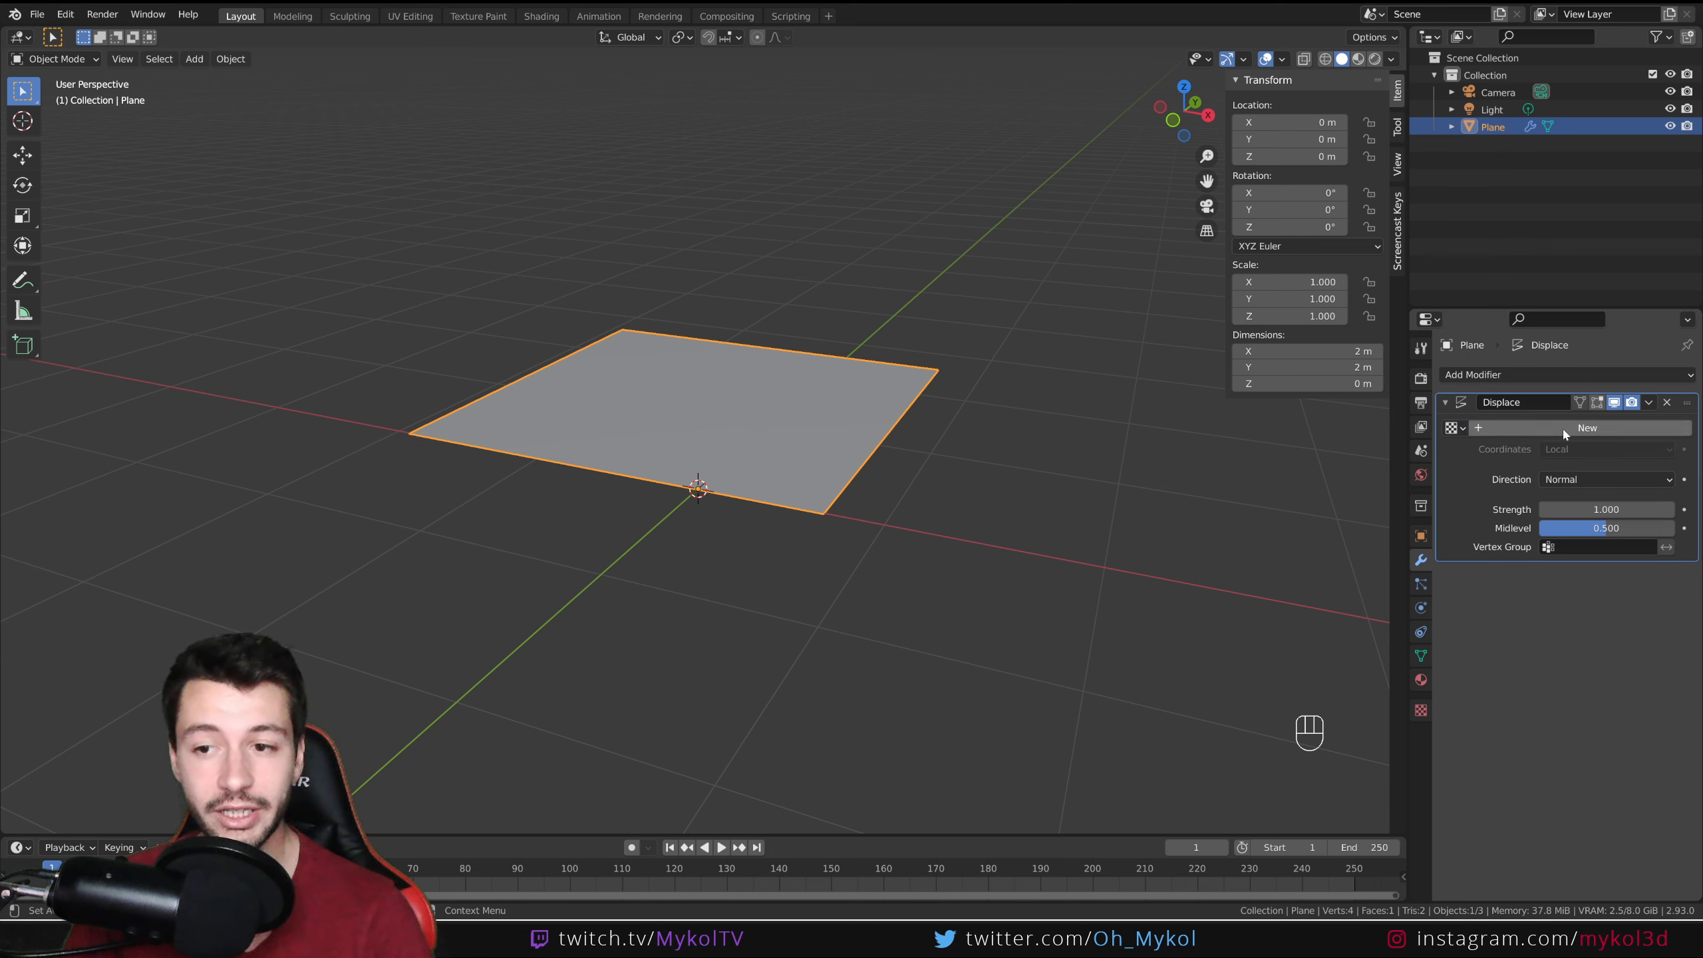
left_click(1453, 428)
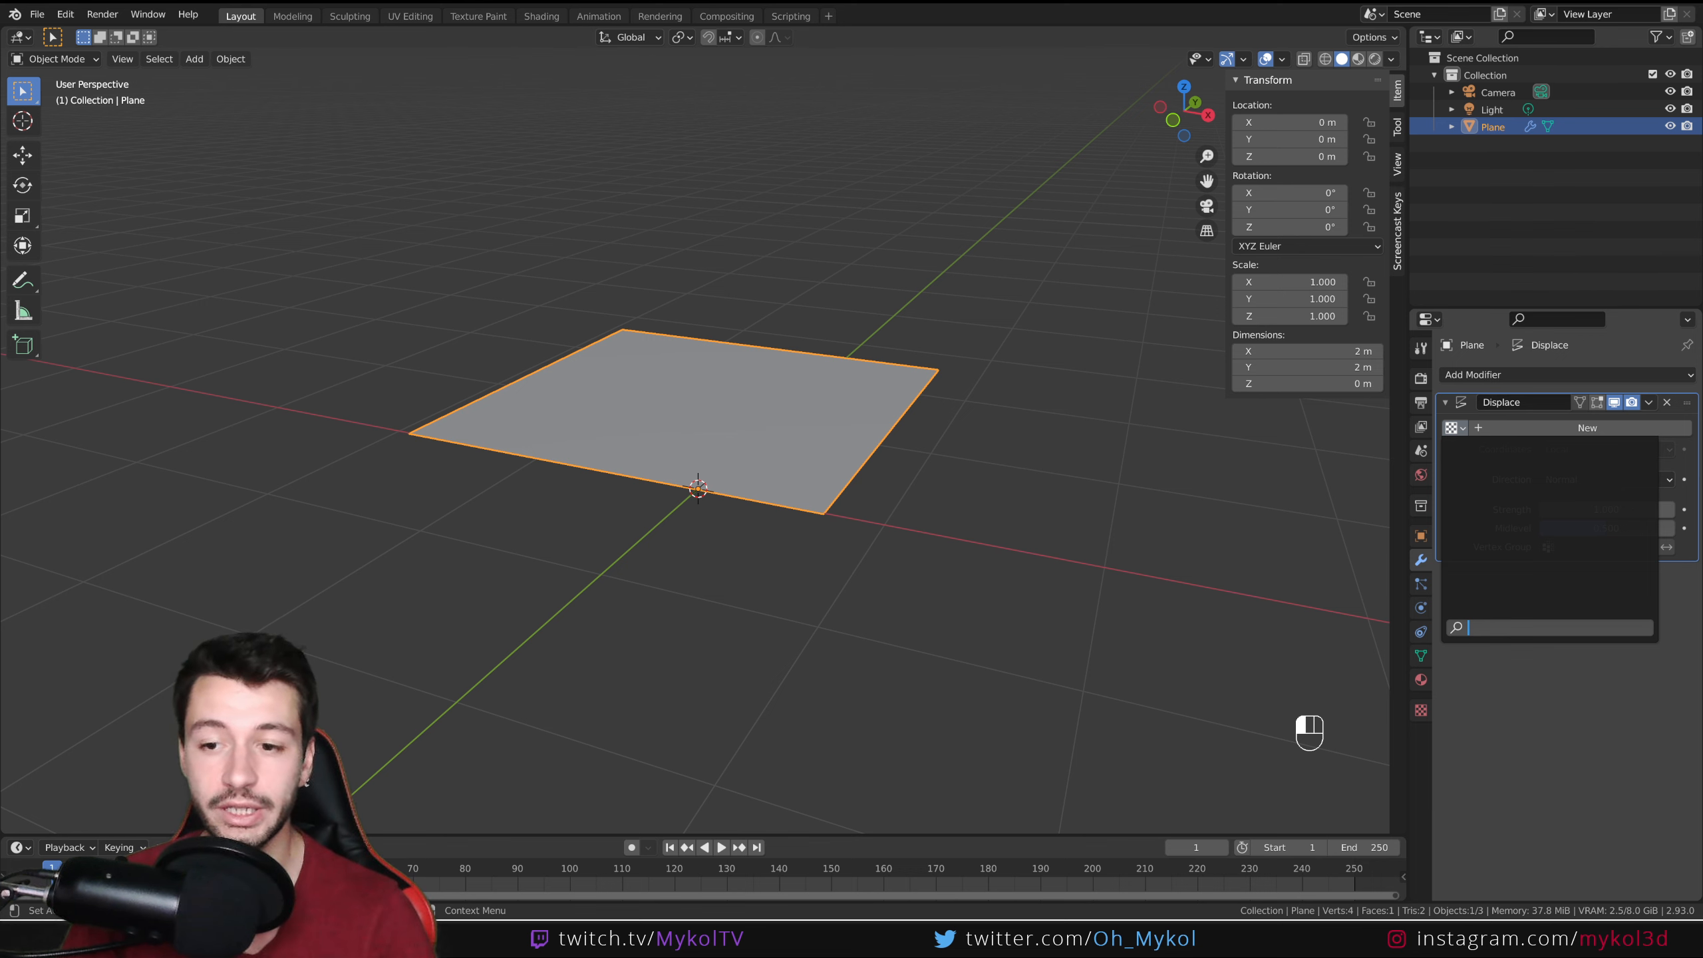
key("Escape")
Step: Create a new texture for the plane's Displace modifier
middle_click_drag(1073, 556, 1031, 410)
left_click(1586, 429)
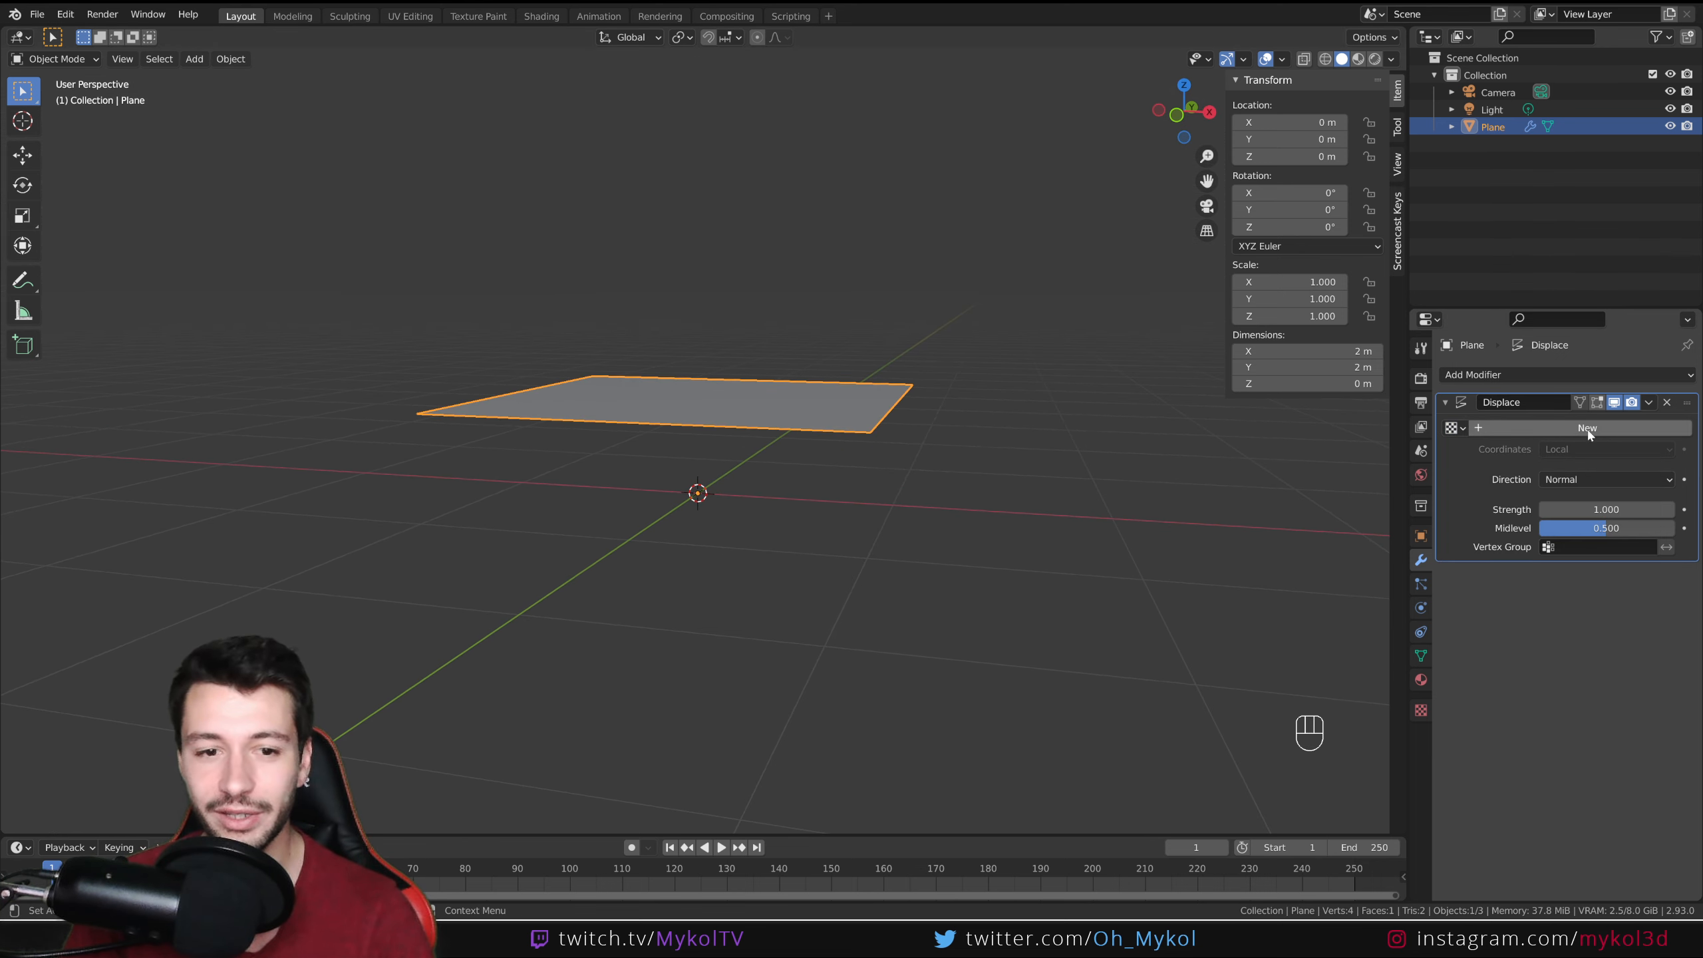
middle_click_drag(982, 544, 999, 518)
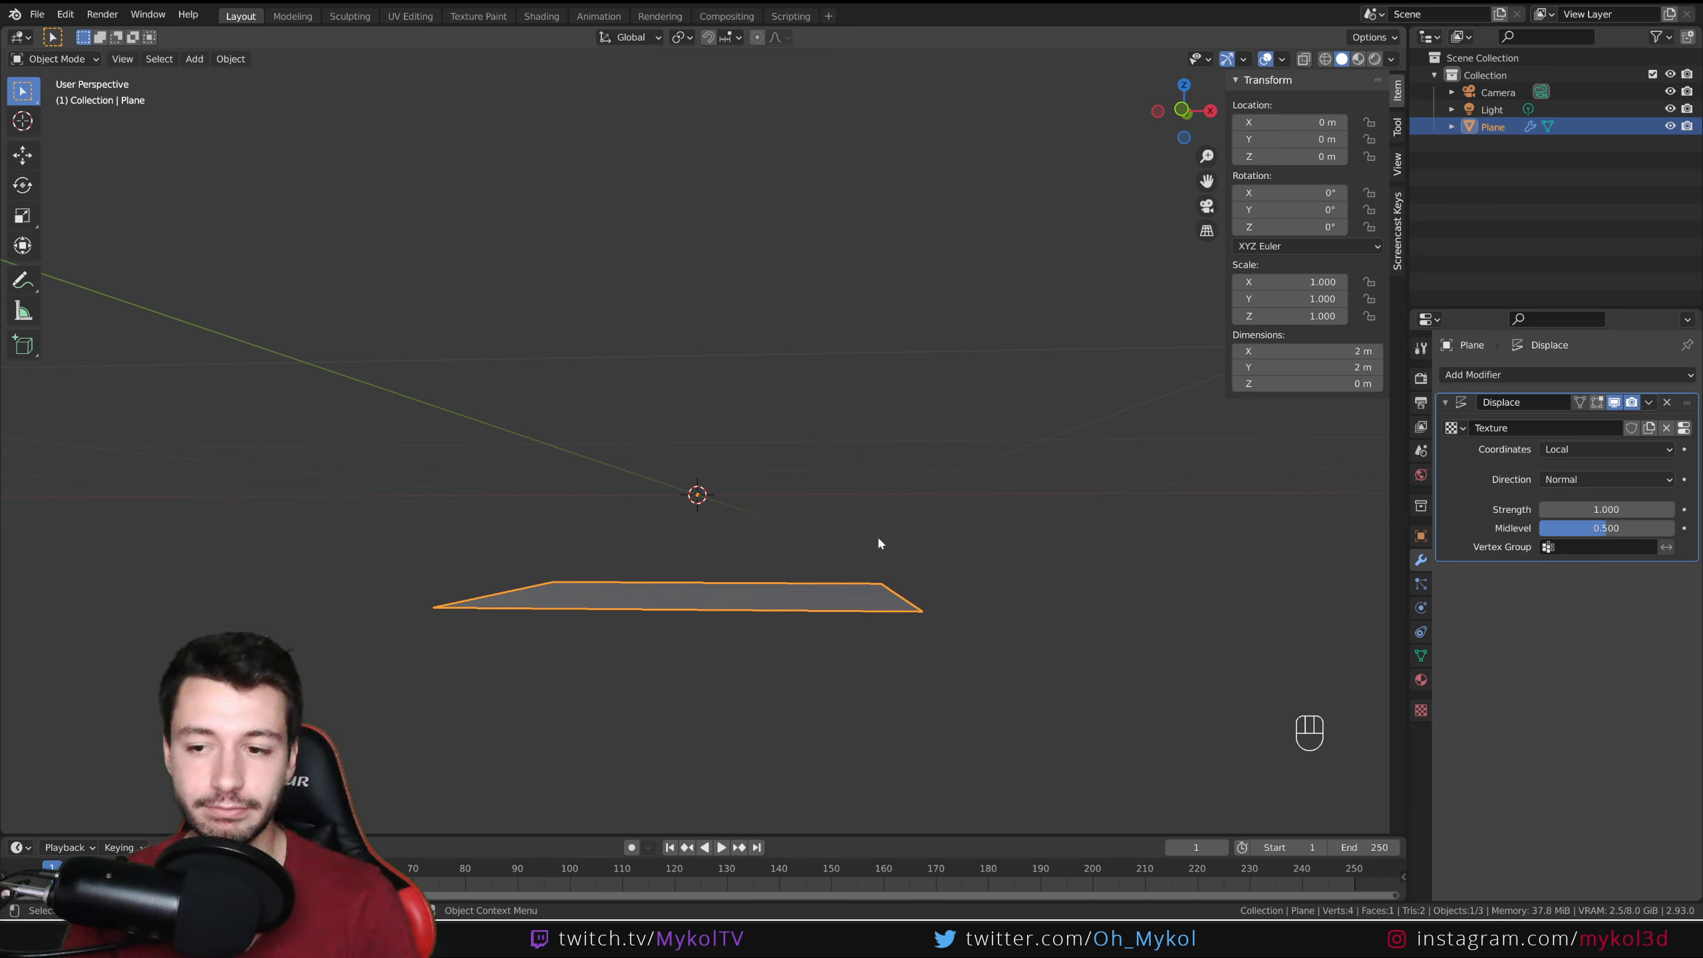
Step: Try other strength and midlevel values on the Displace modifier, including a midlevel of 0, and undo the changes
mouse_move(1606, 510)
left_mouse_down()
mouse_move(1628, 510)
mouse_move(1576, 509)
left_mouse_up()
key("ctrl+z")
key("ctrl+z")
key("ctrl+z")
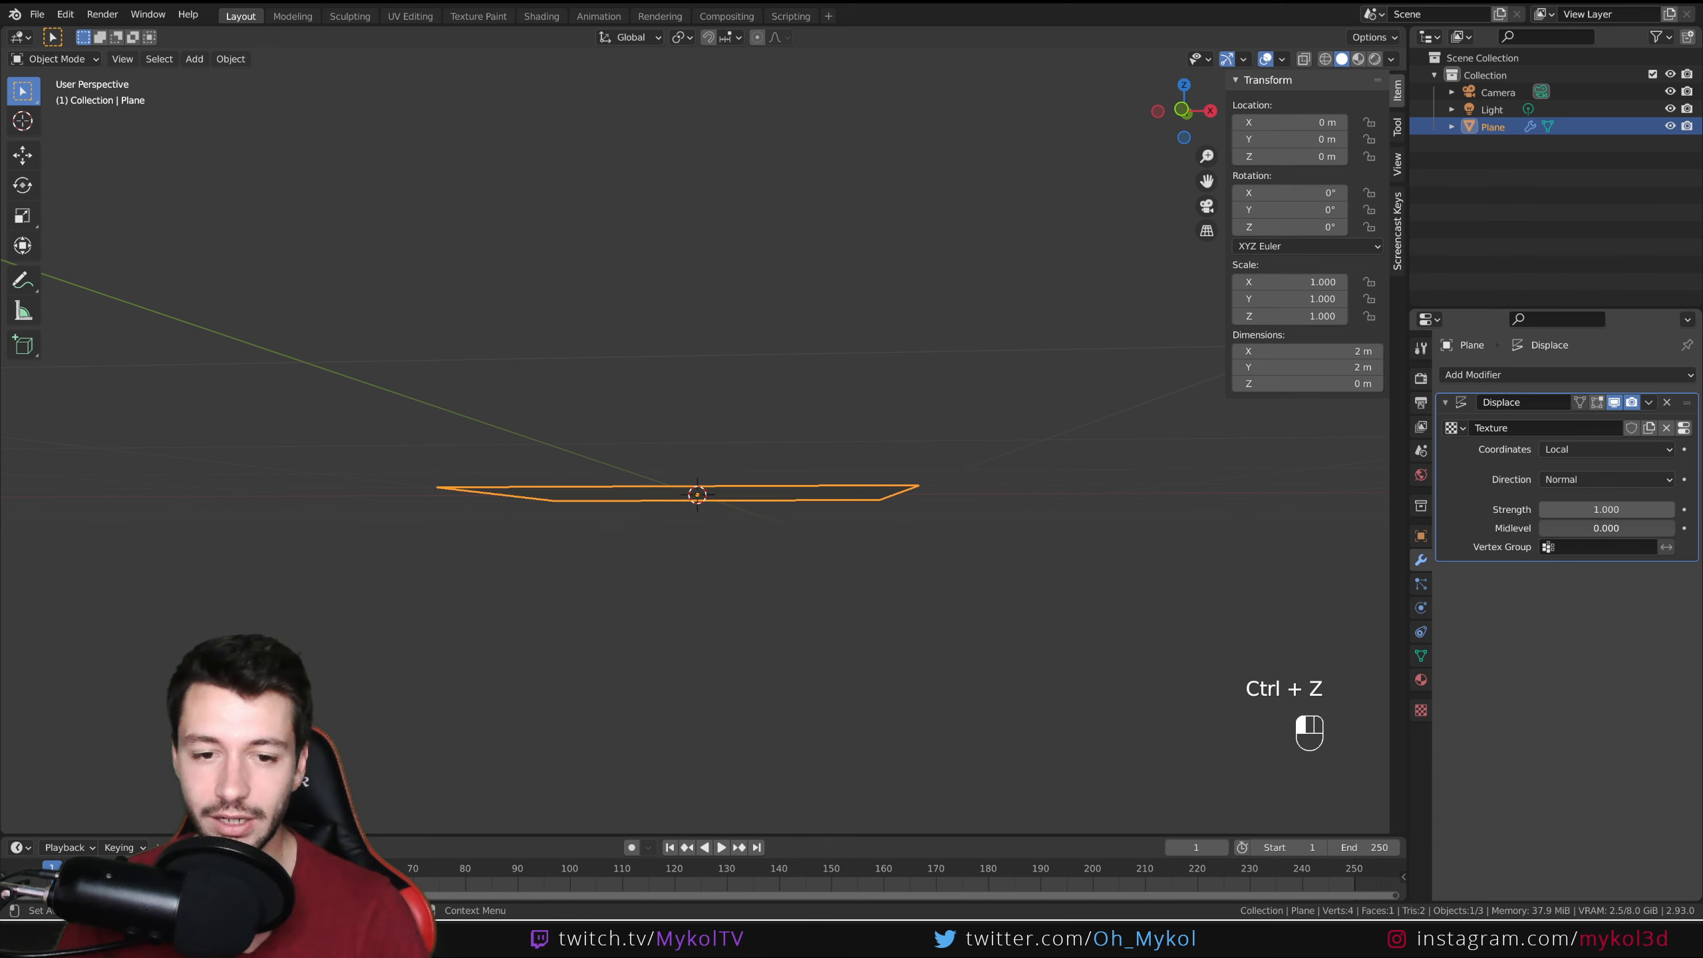
key("ctrl+z")
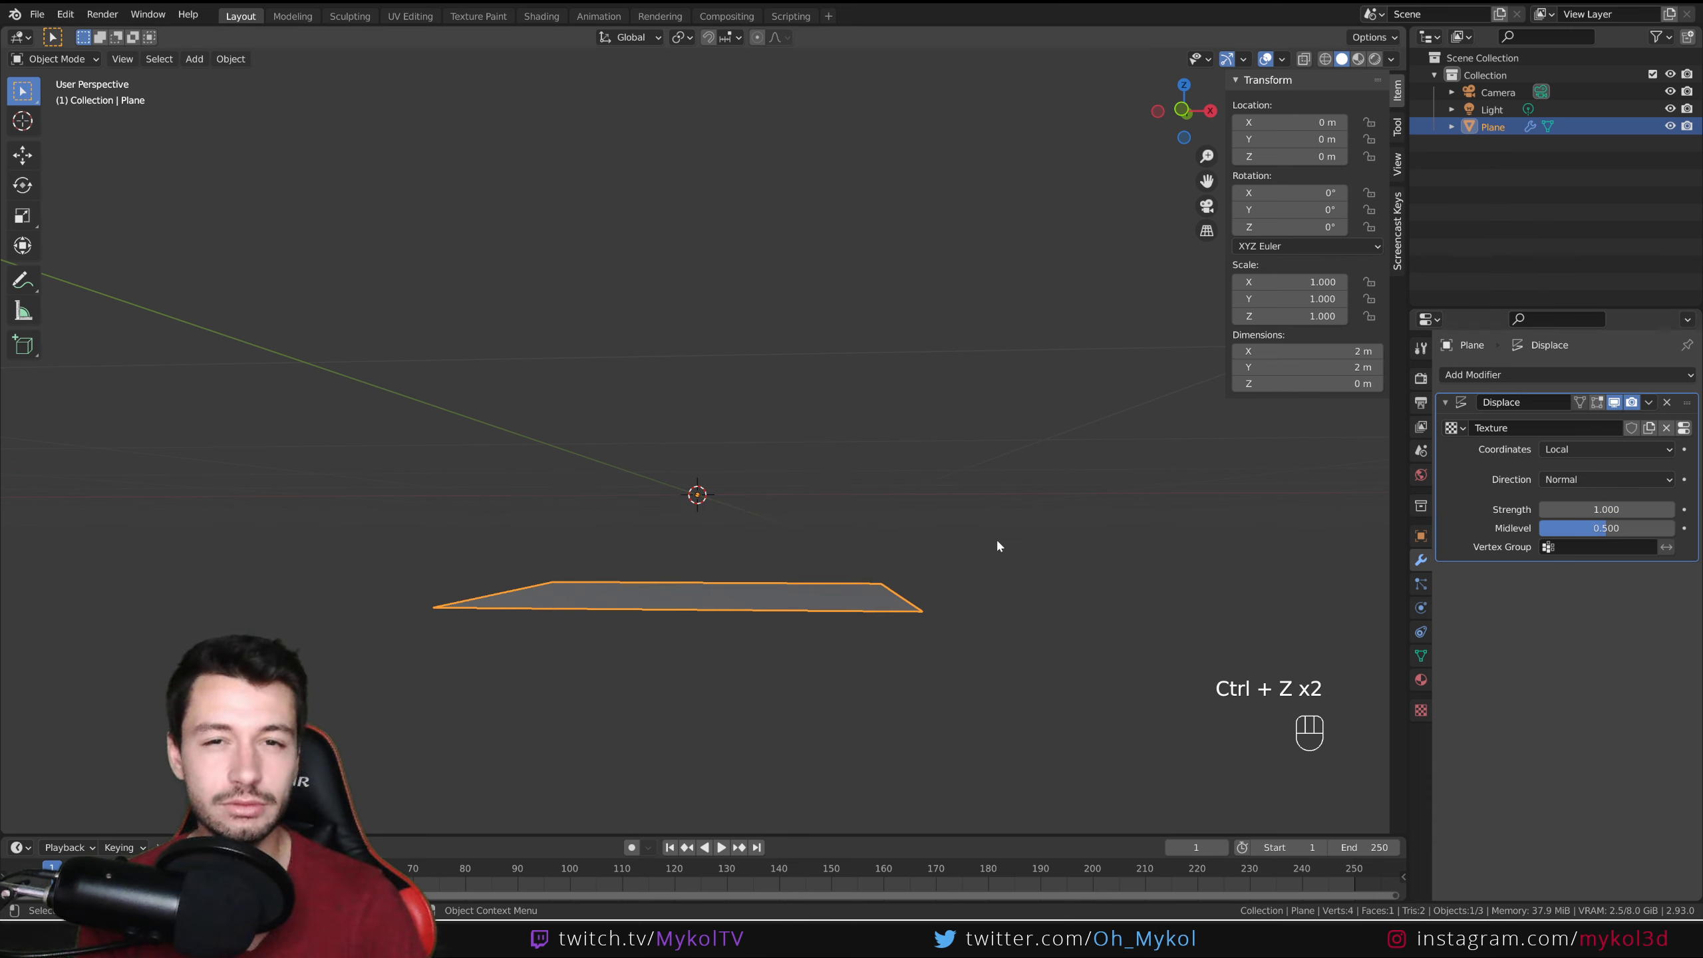
Step: Rename the Displace modifier's texture to TextureDisplace
middle_click_drag(984, 532, 1102, 546)
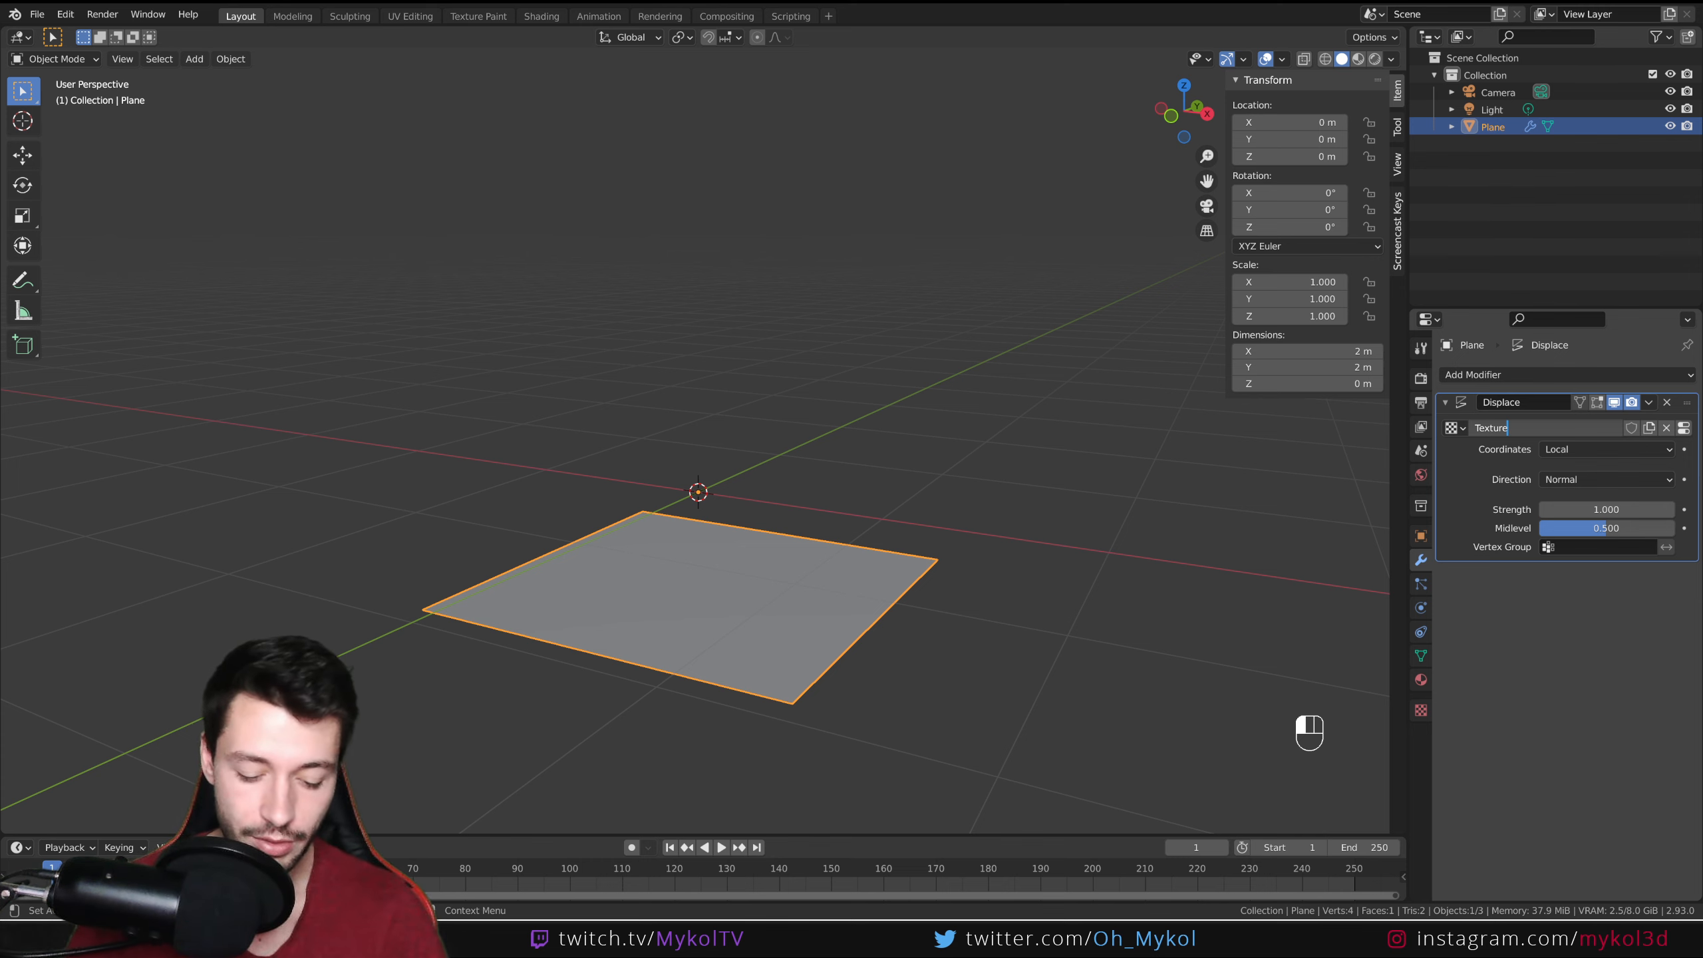
type("Displace")
key("Return")
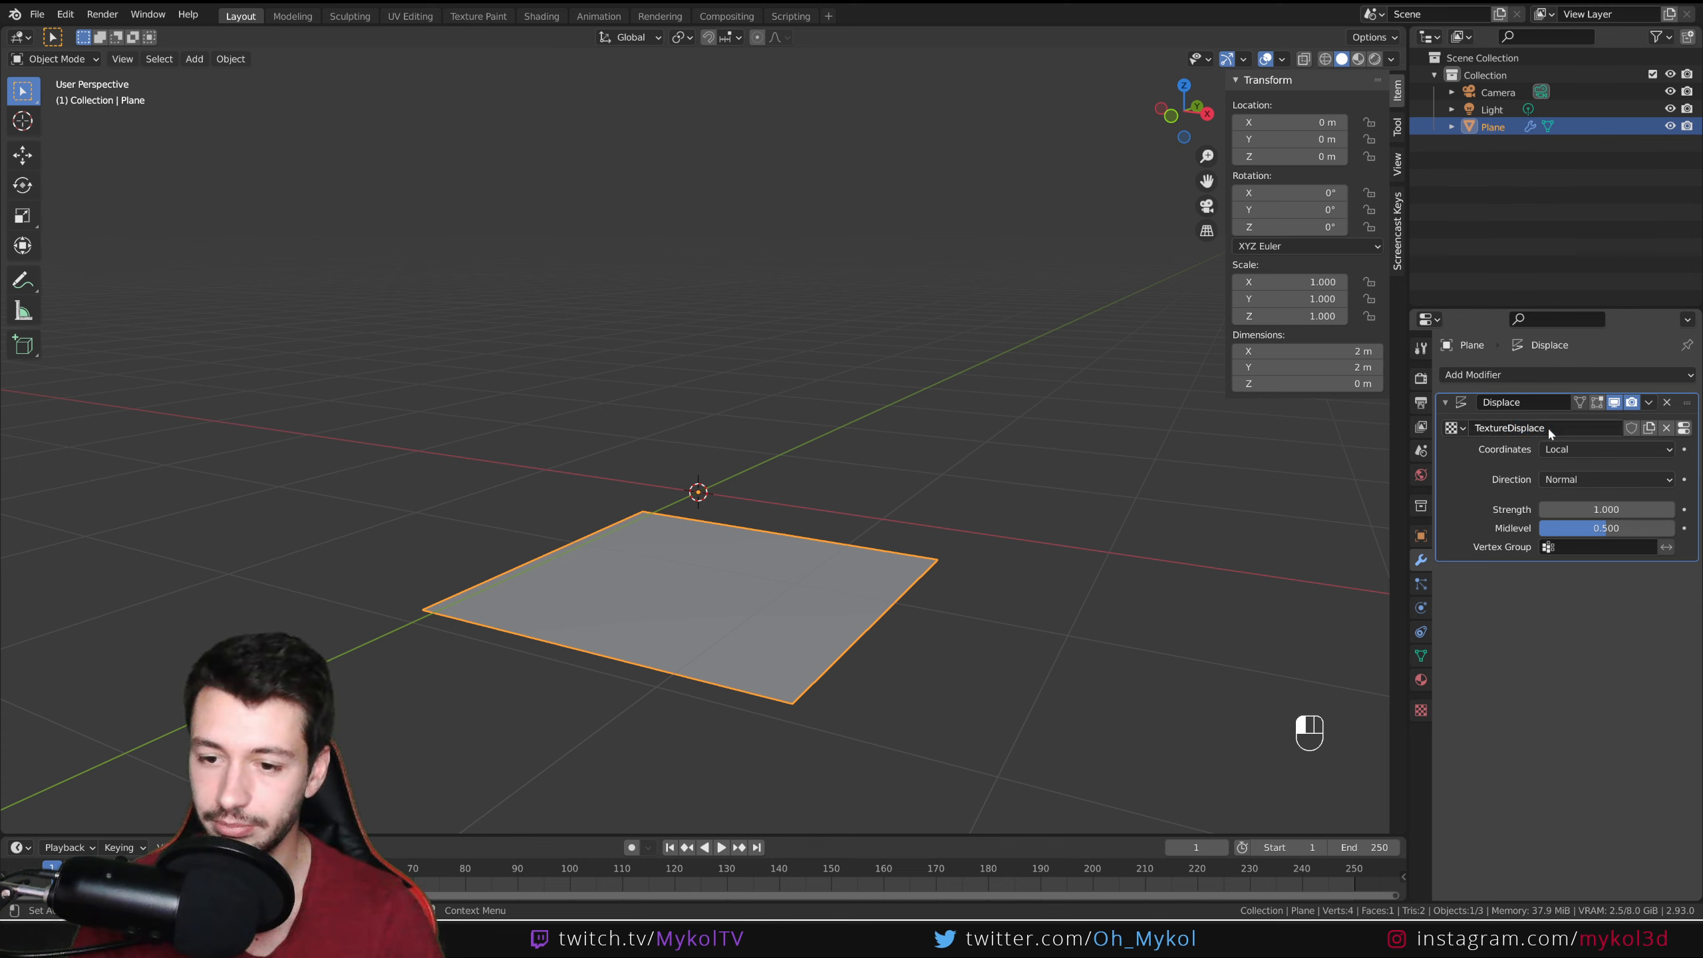
Step: Open the settings of the TextureDisplace texture and set its type to Noise
left_click(1421, 709)
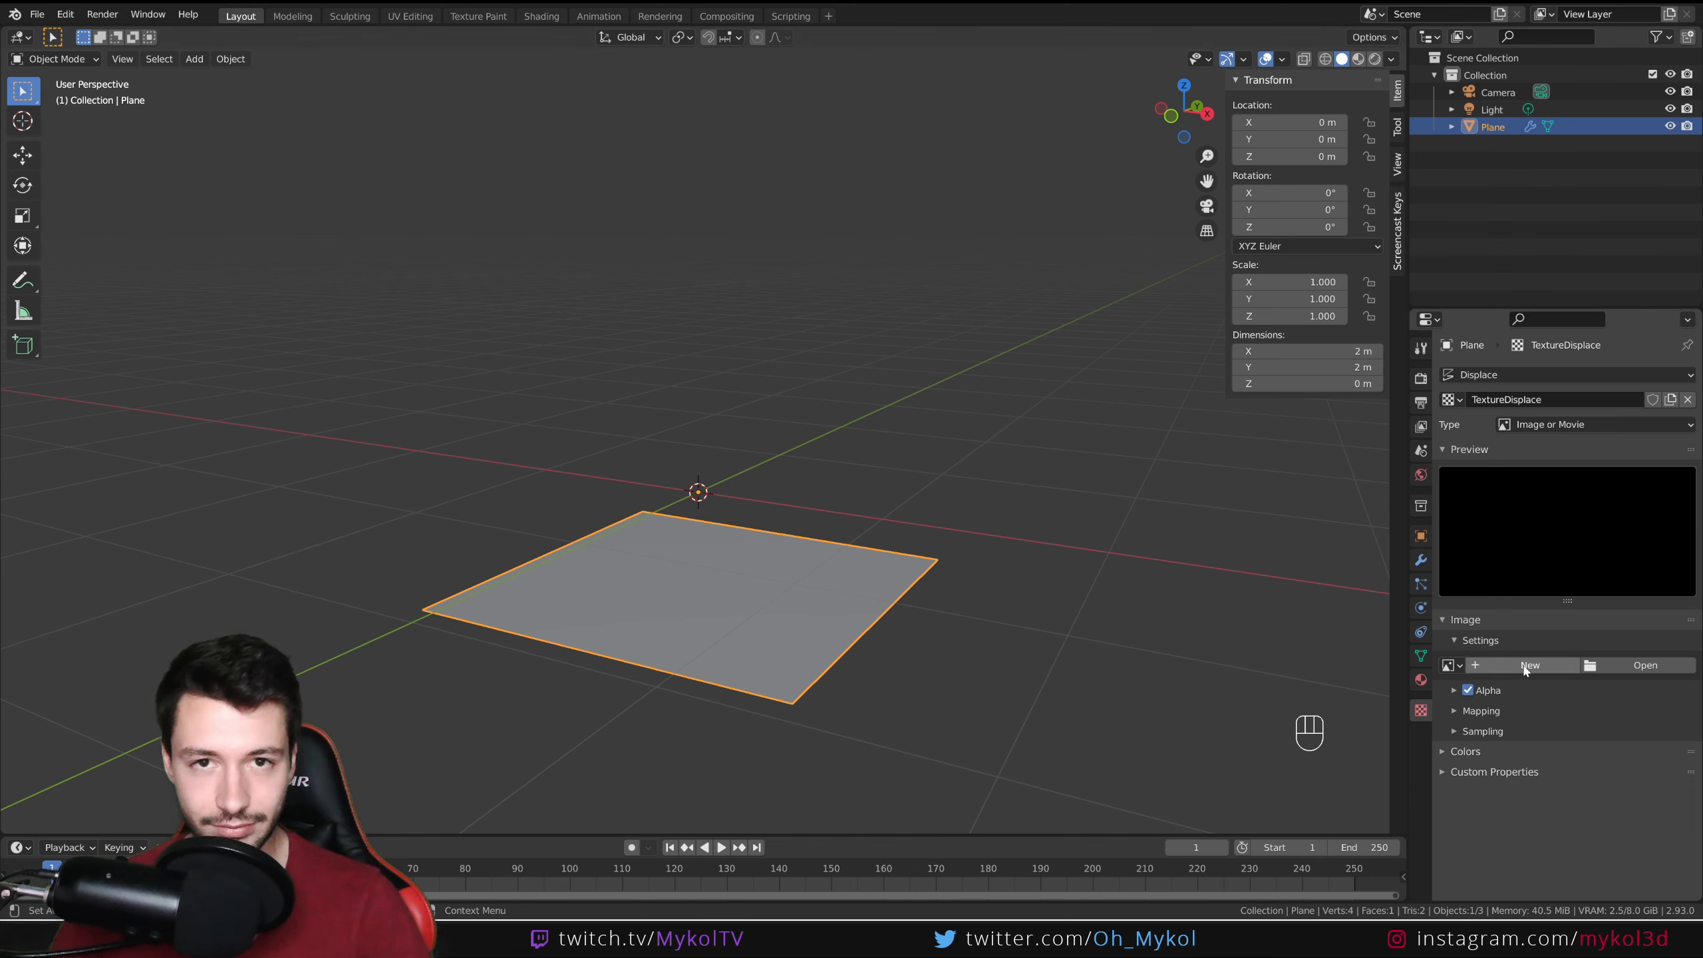
middle_click_drag(932, 634, 746, 615)
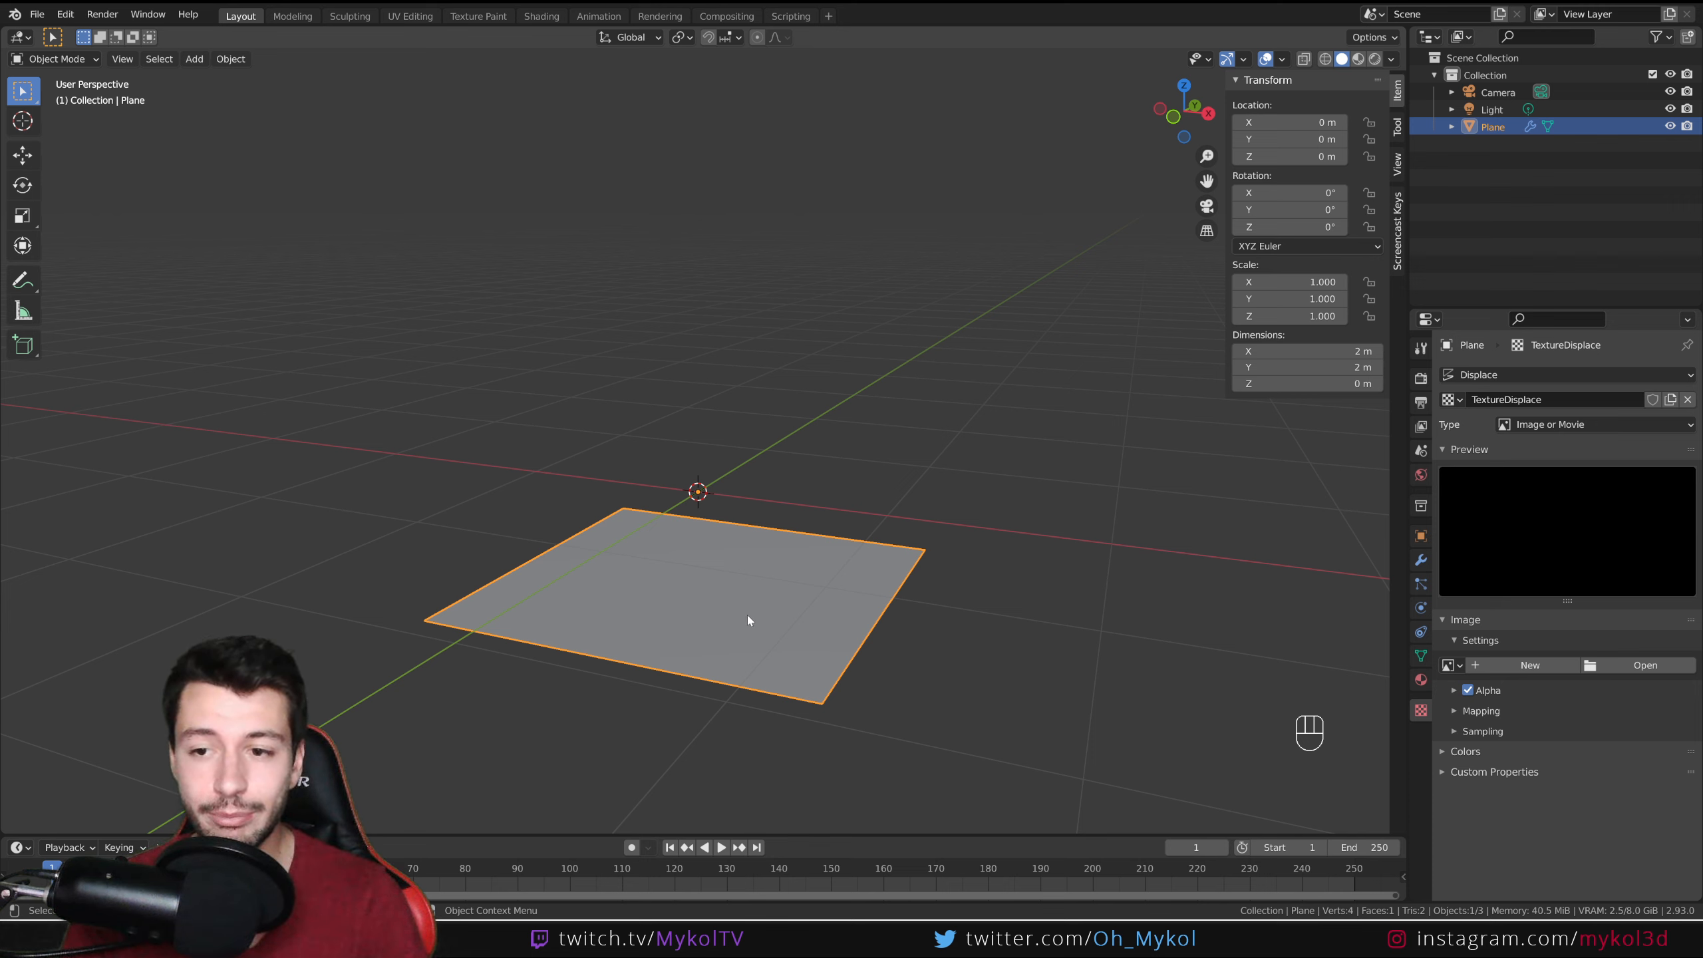
left_click(1540, 426)
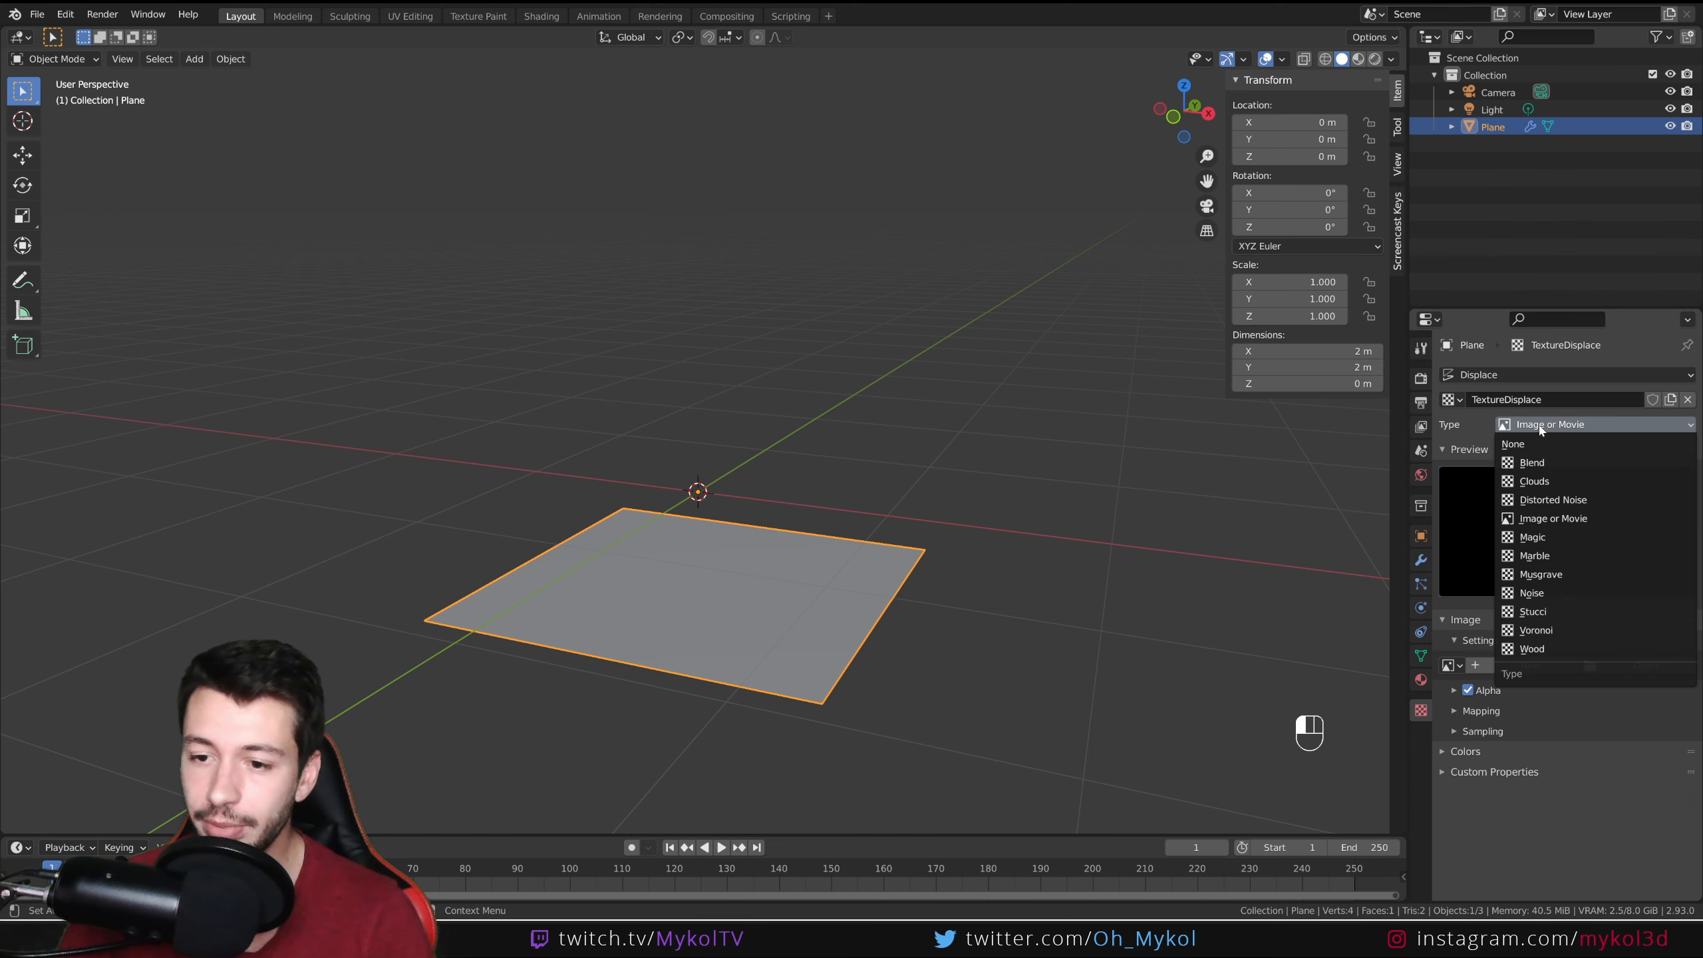
left_click(1569, 593)
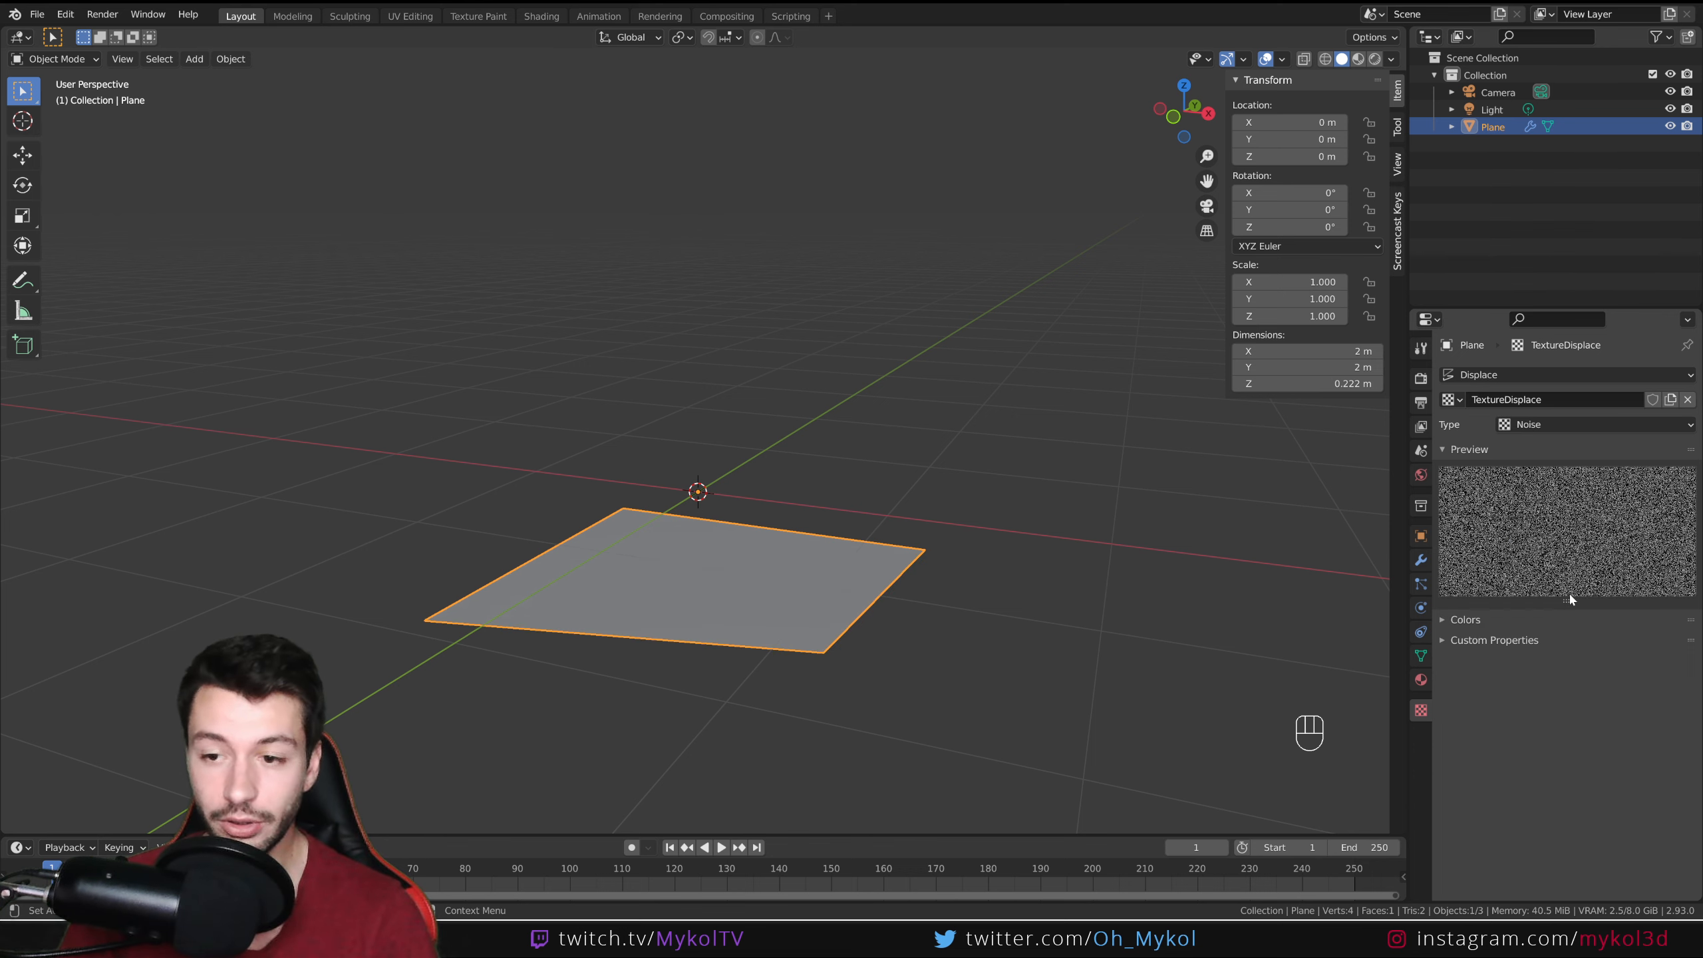
middle_click_drag(944, 615, 1010, 601)
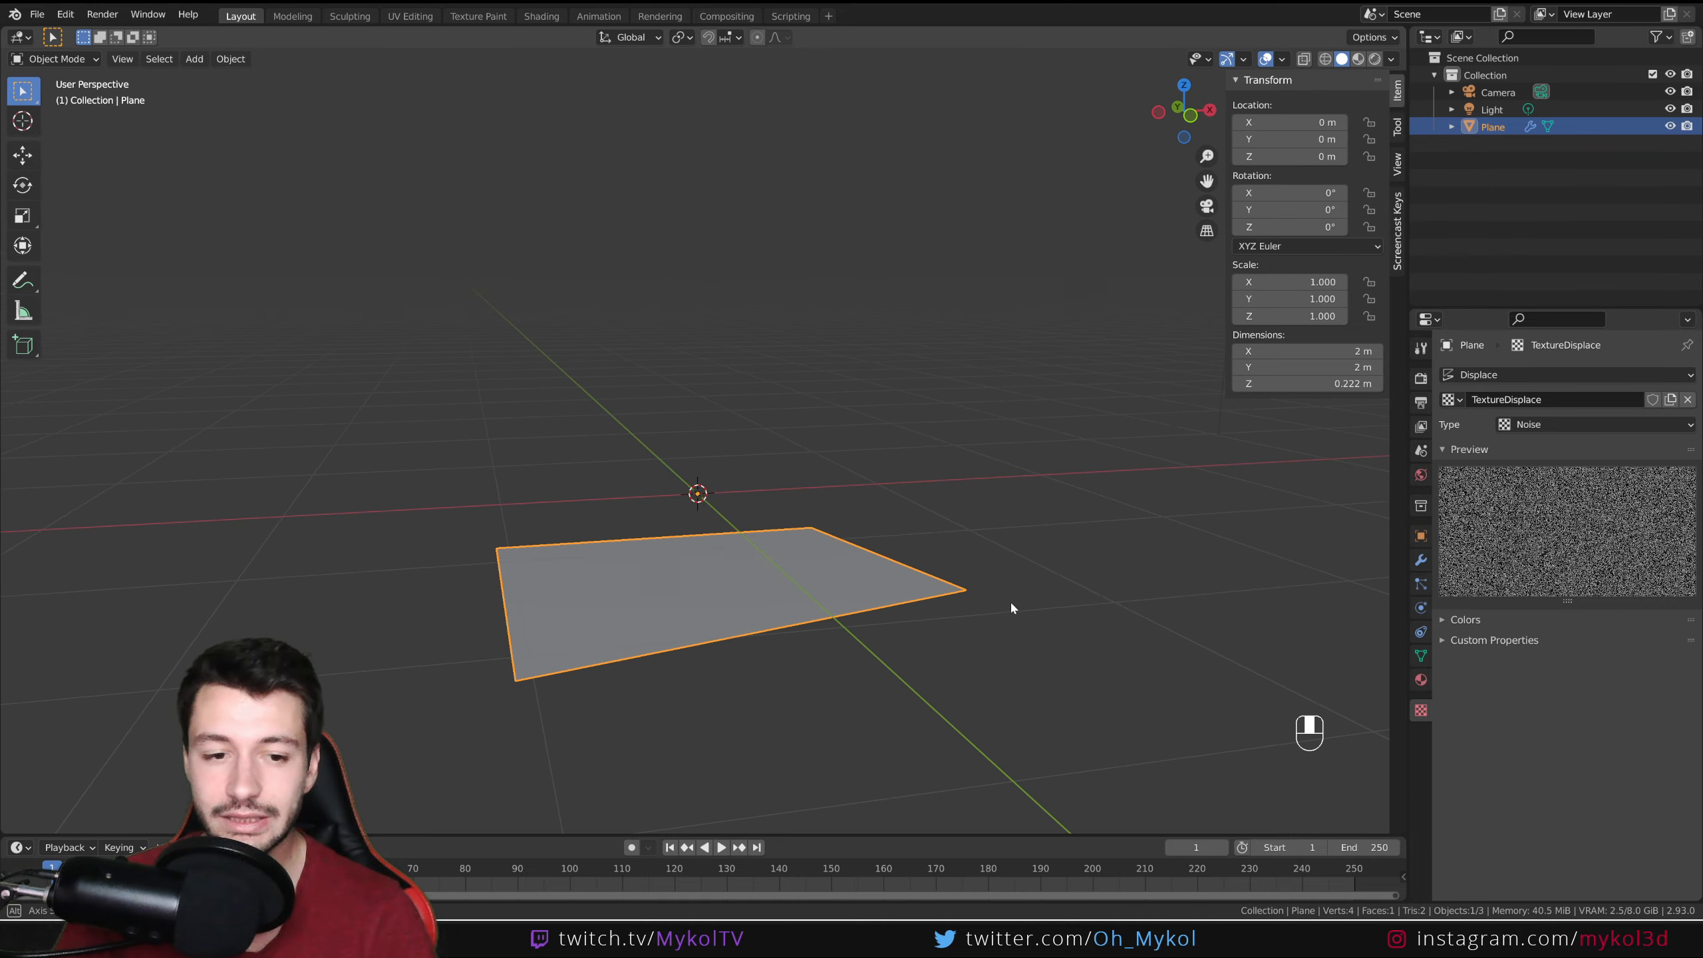
Step: Subdivide the whole plane five times in Edit Mode and return to Object Mode
middle_click_drag(699, 562, 730, 626)
middle_click_drag(844, 620, 875, 664)
key("Tab")
right_click(776, 515)
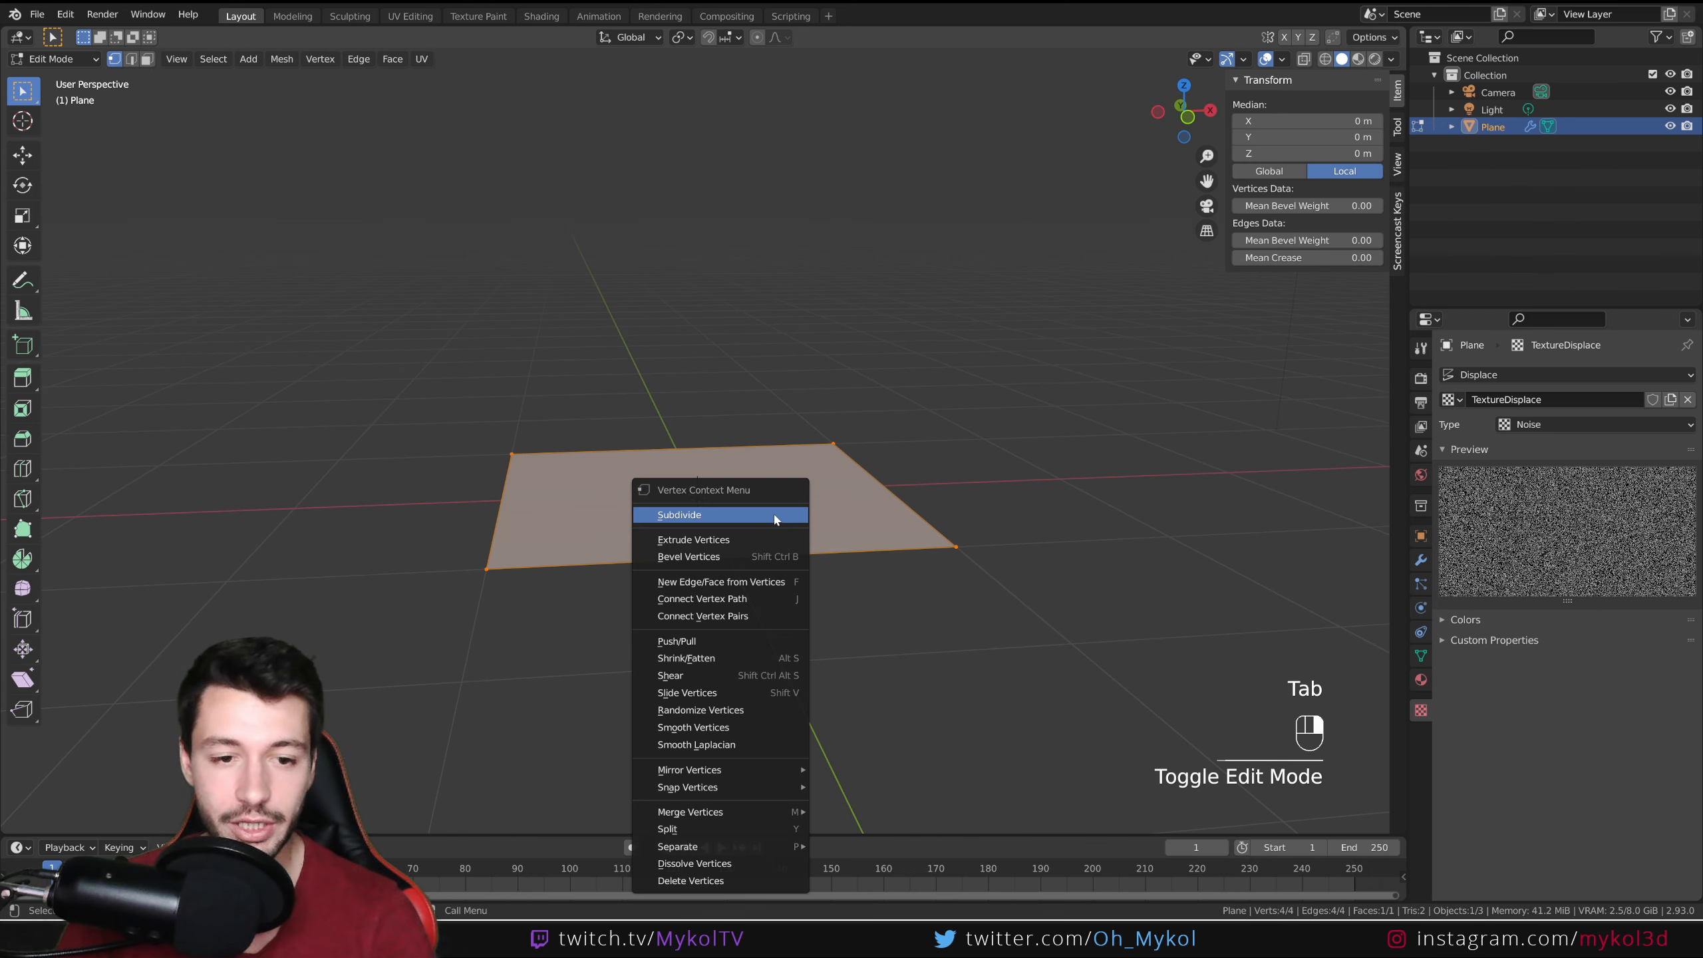
left_click(776, 515)
right_click(776, 520)
left_click(776, 515)
right_click(776, 516)
left_click(776, 515)
right_click(775, 516)
left_click(775, 515)
right_click(775, 516)
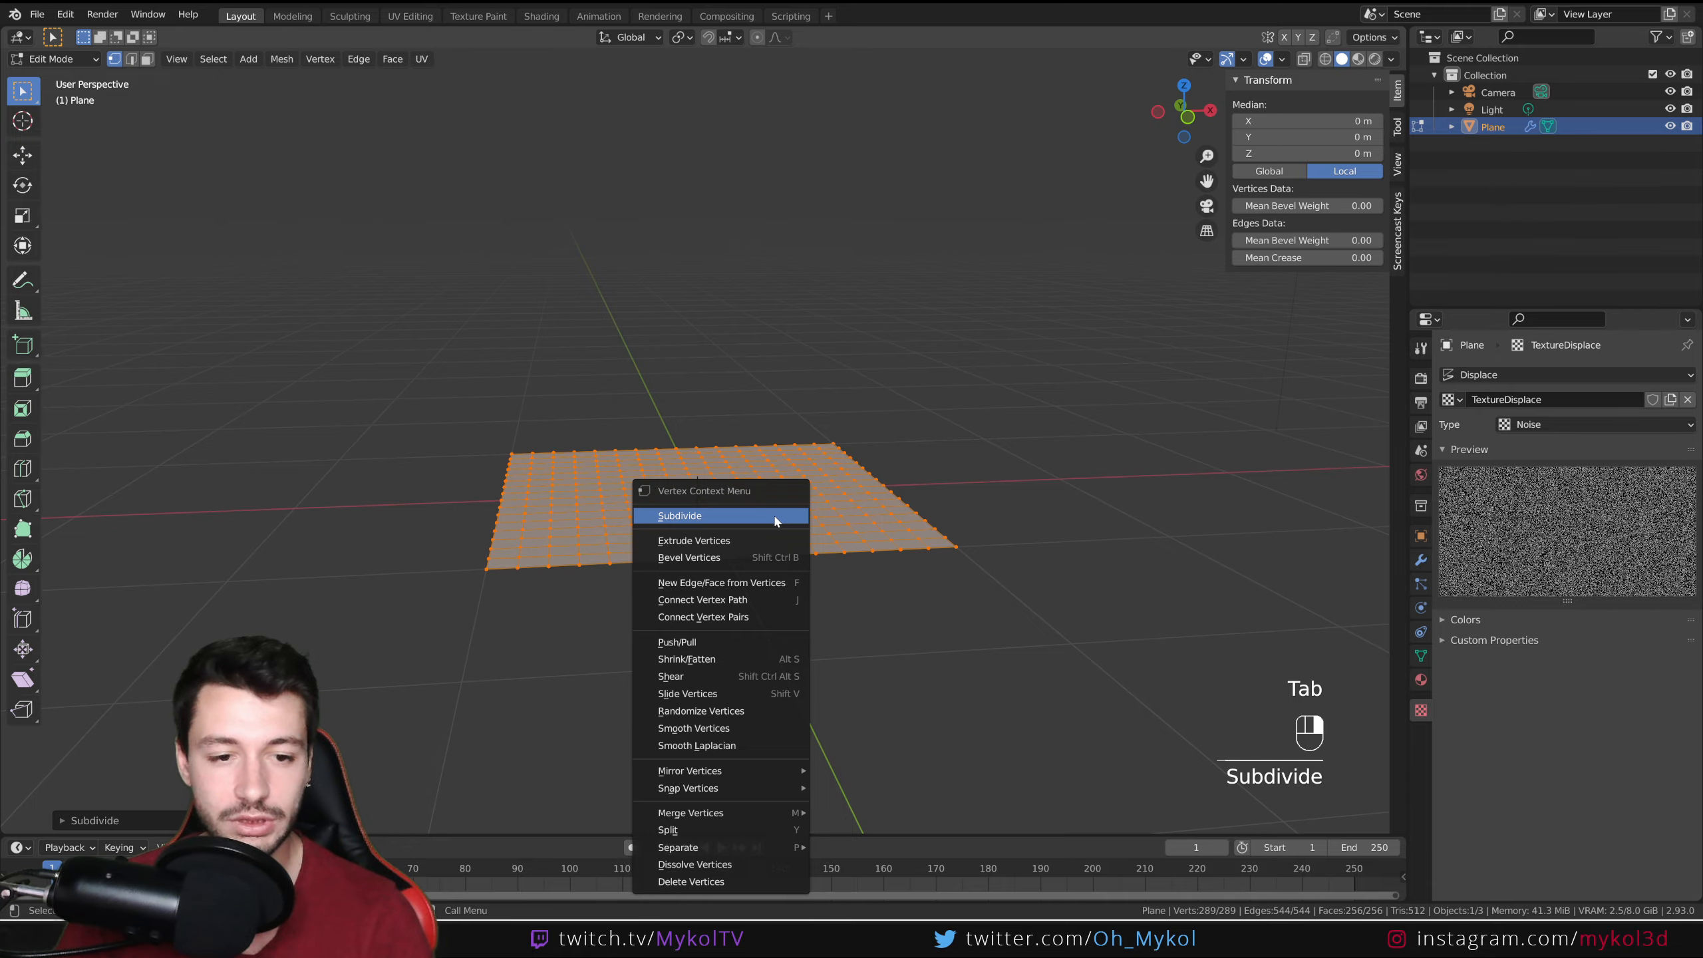
left_click(776, 515)
middle_click_drag(779, 548, 453, 609)
key("Tab")
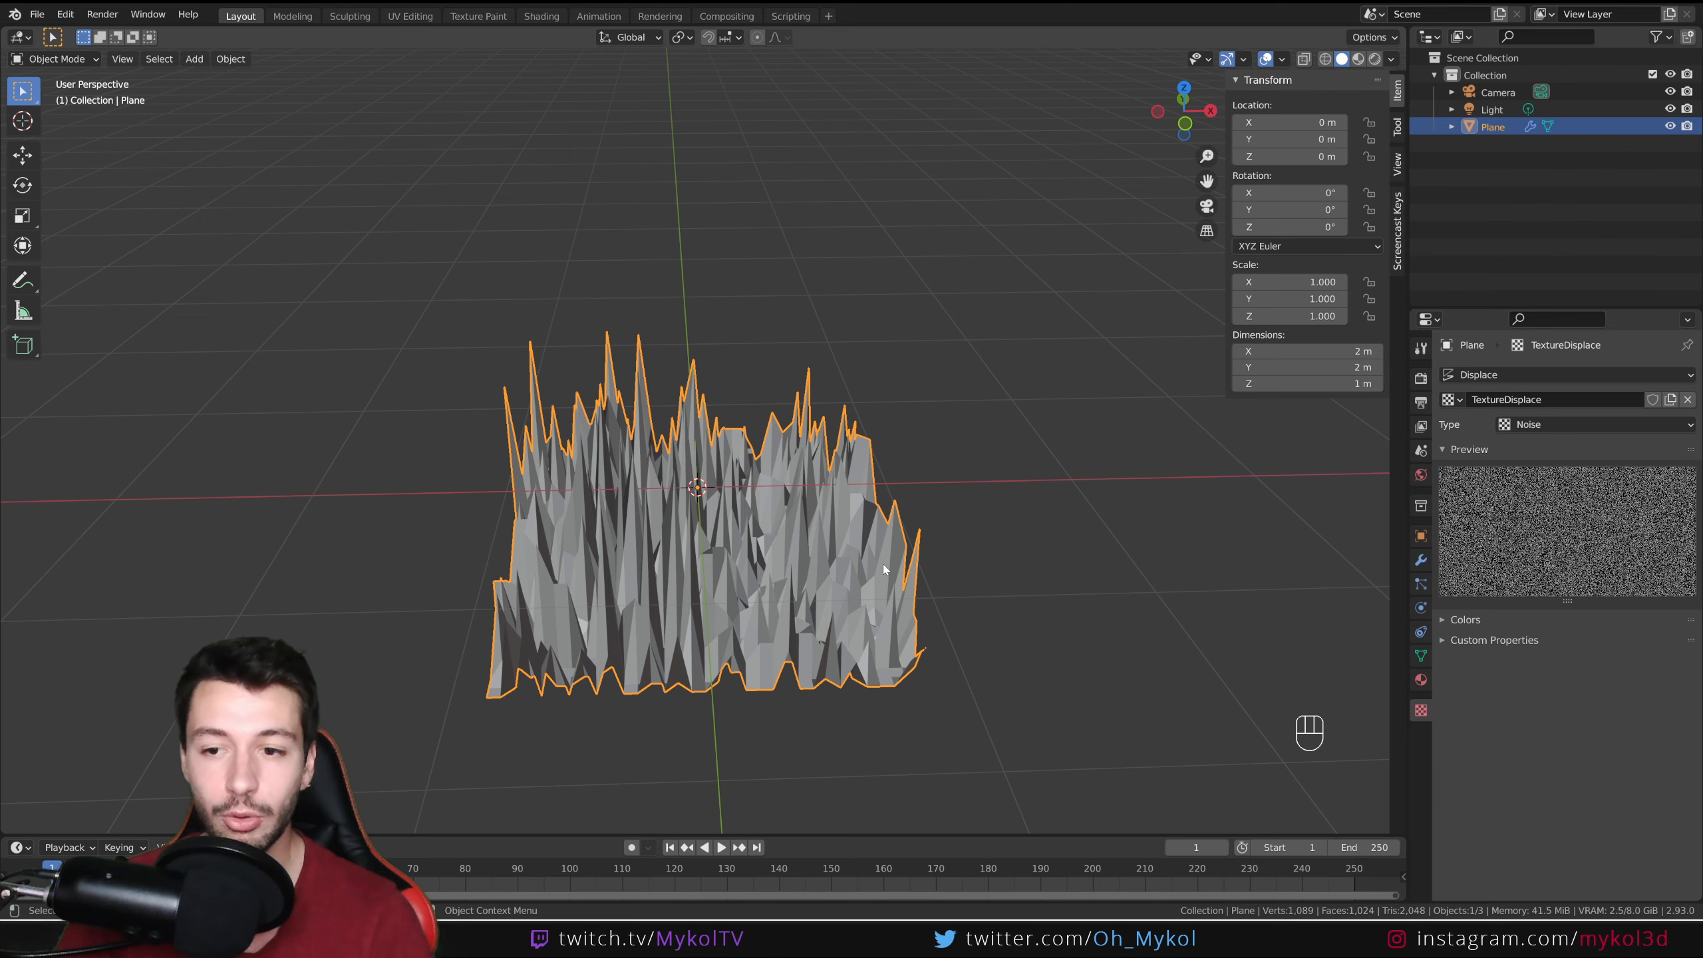
middle_click_drag(704, 592, 735, 578)
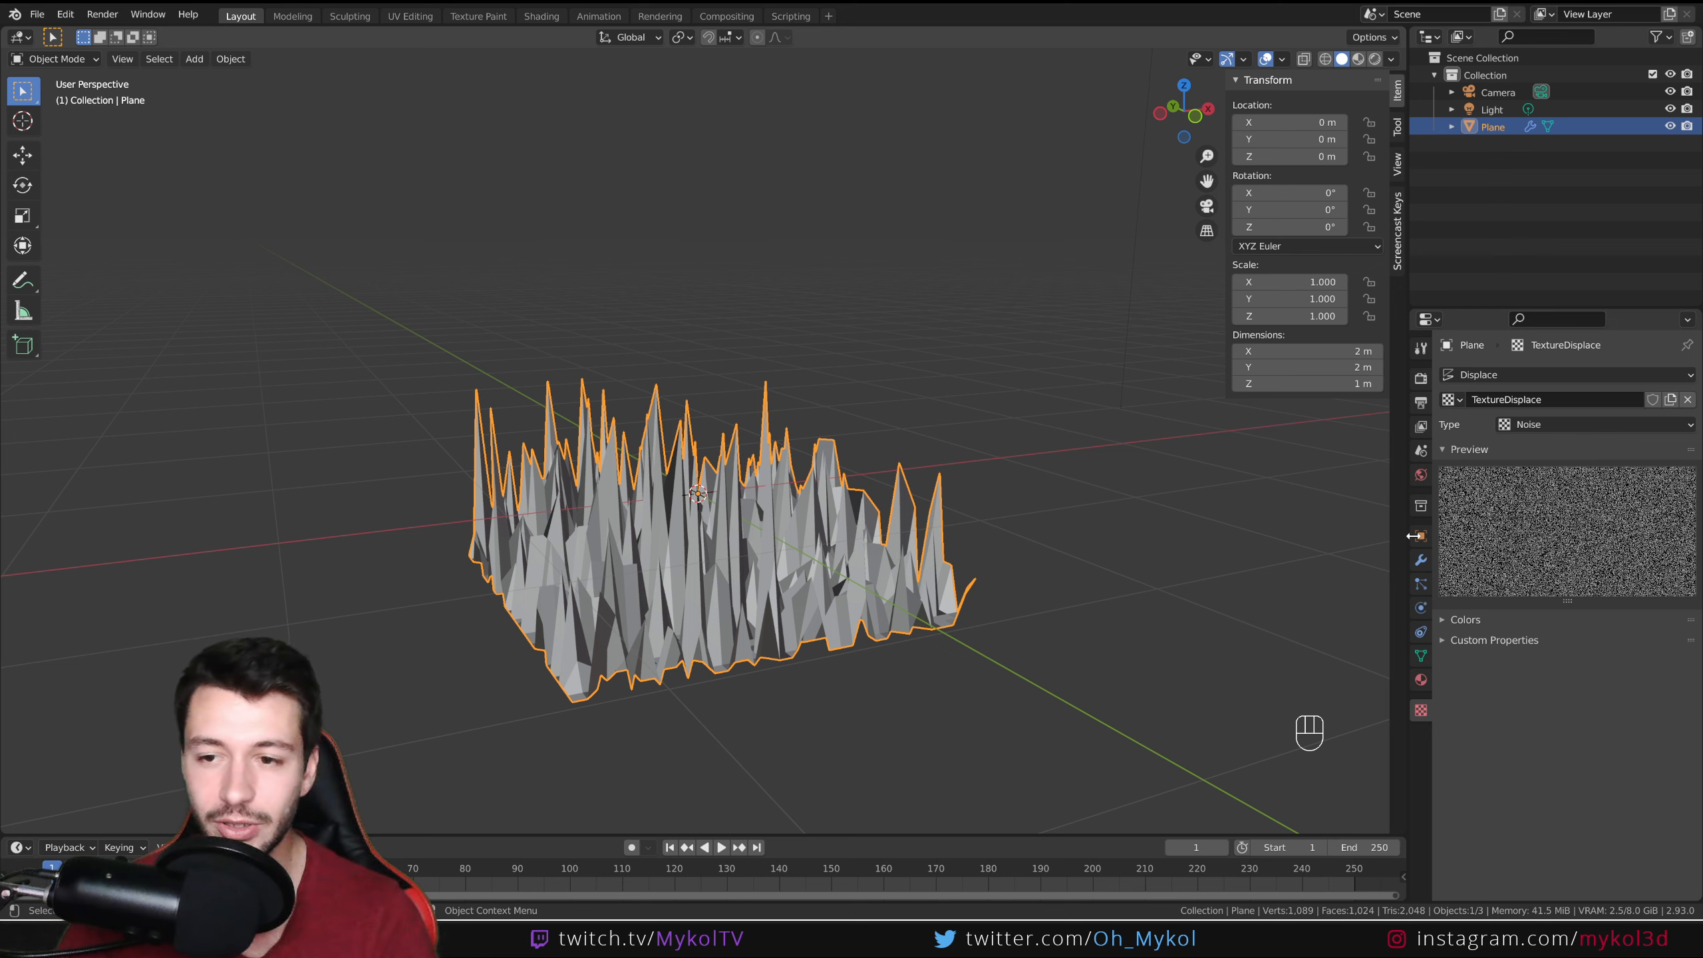
Step: Set the type of the TextureDisplace texture to Clouds
left_click(1554, 429)
left_click(1553, 488)
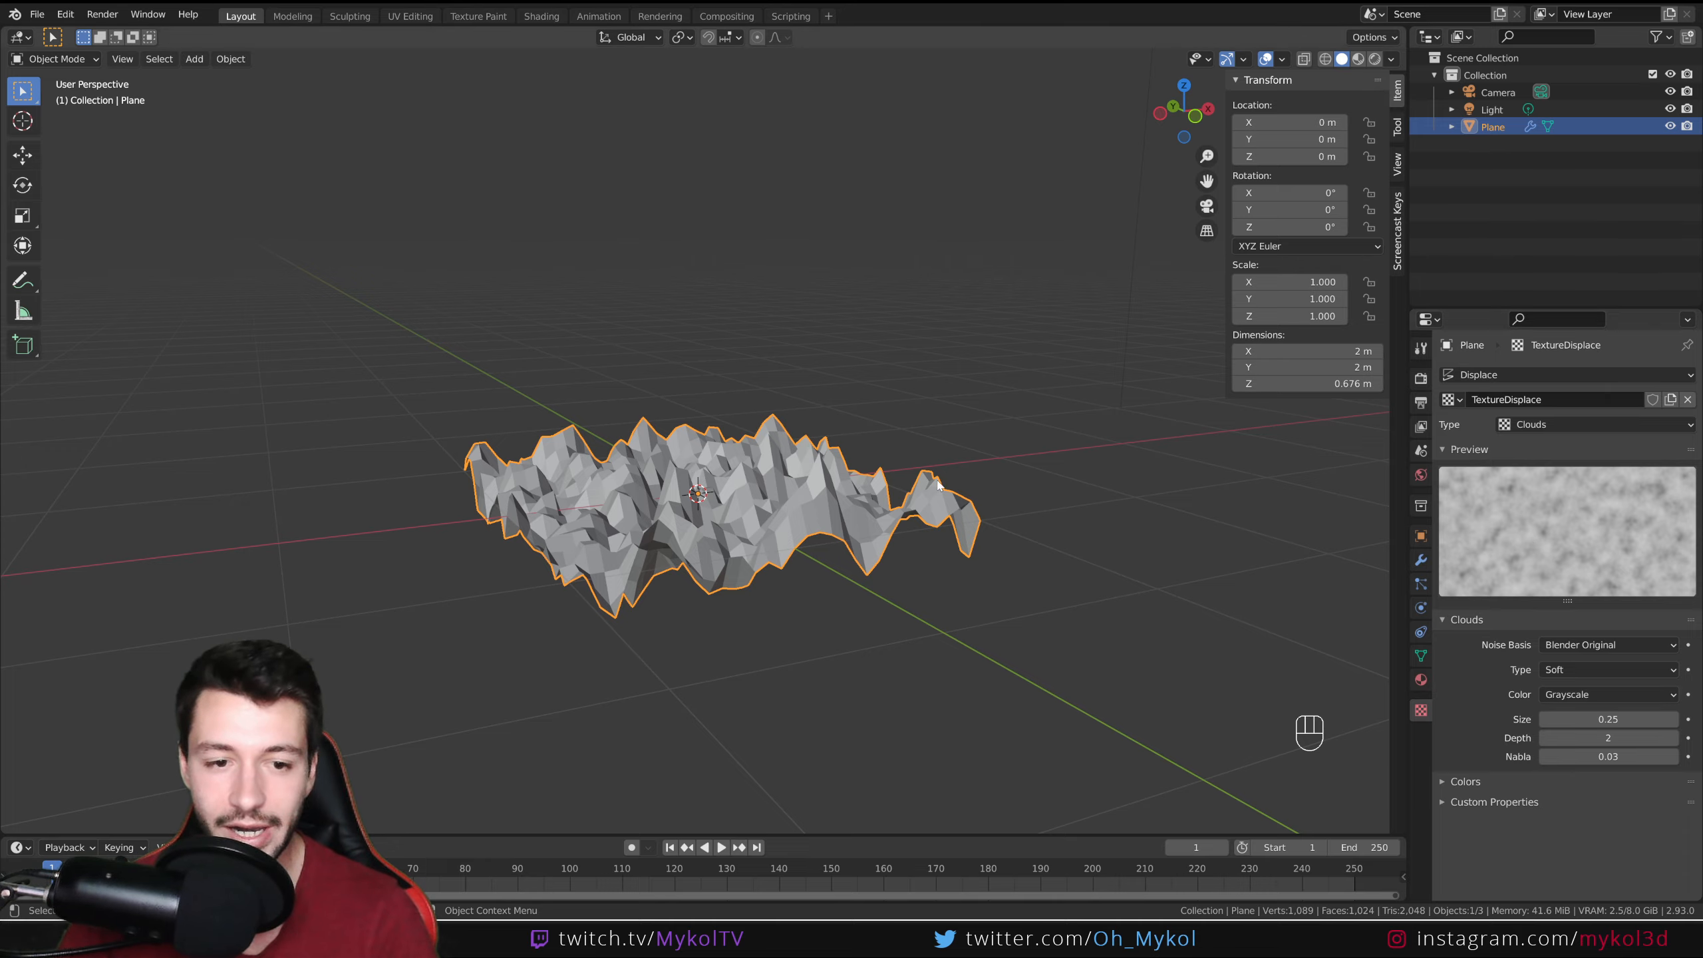
middle_click_drag(710, 524, 801, 486)
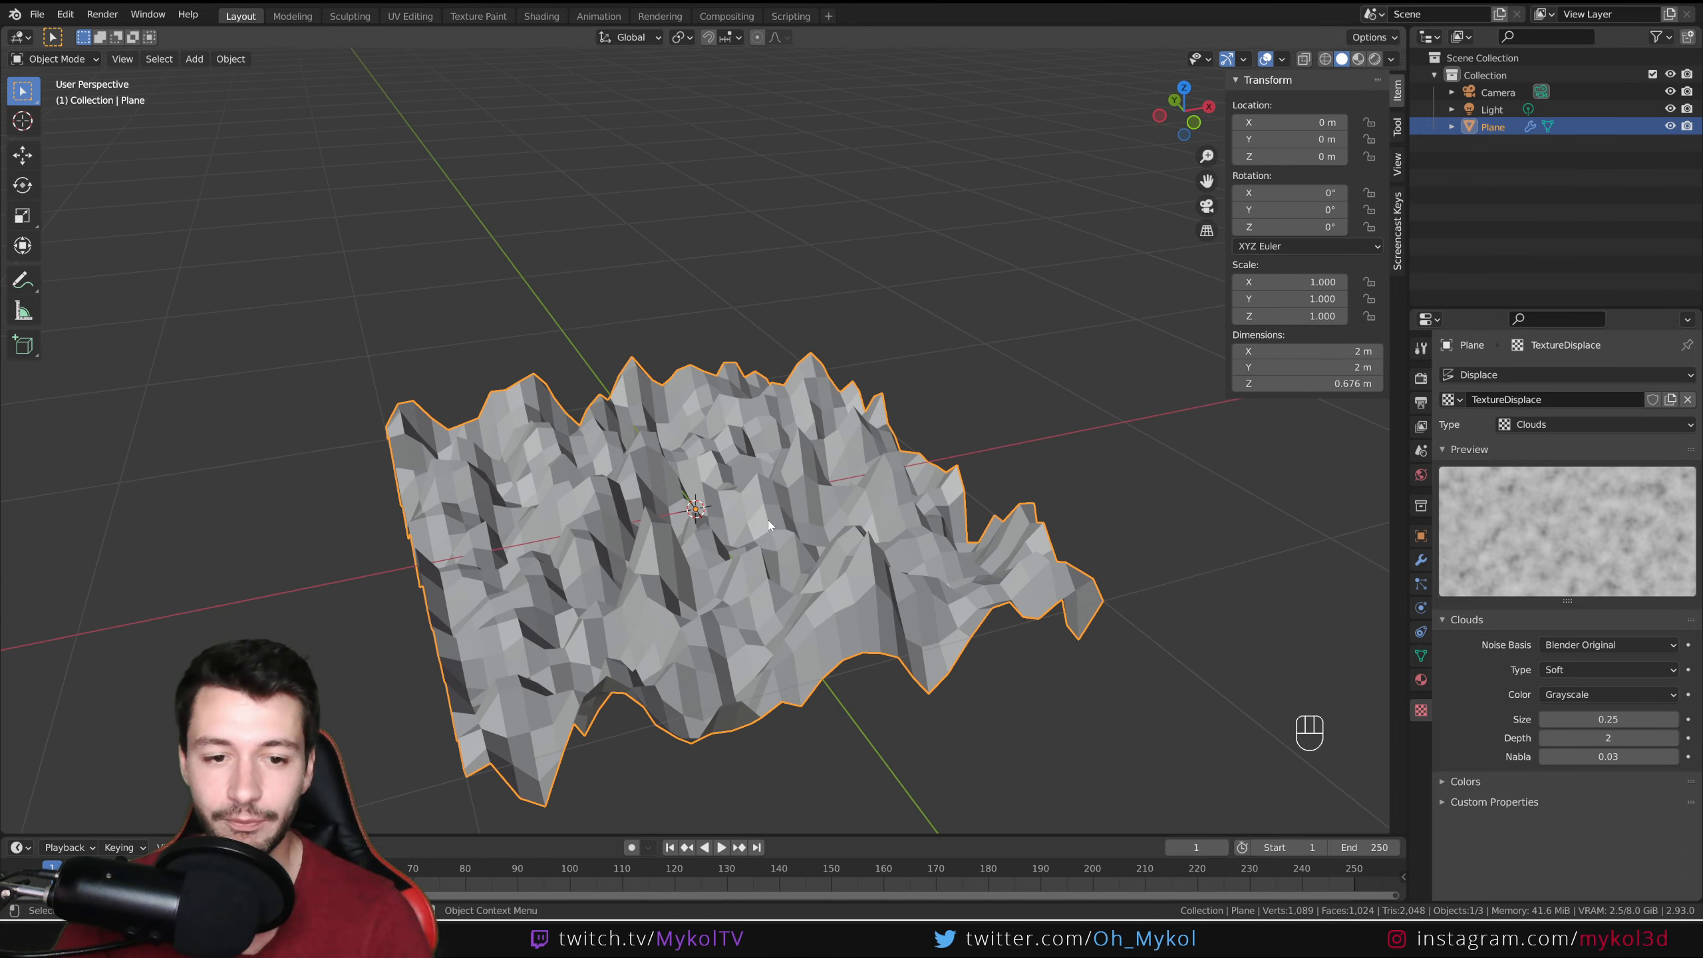
Step: Apply Shade Smooth to the displaced plane
left_click(801, 485)
right_click(801, 485)
left_click(785, 487)
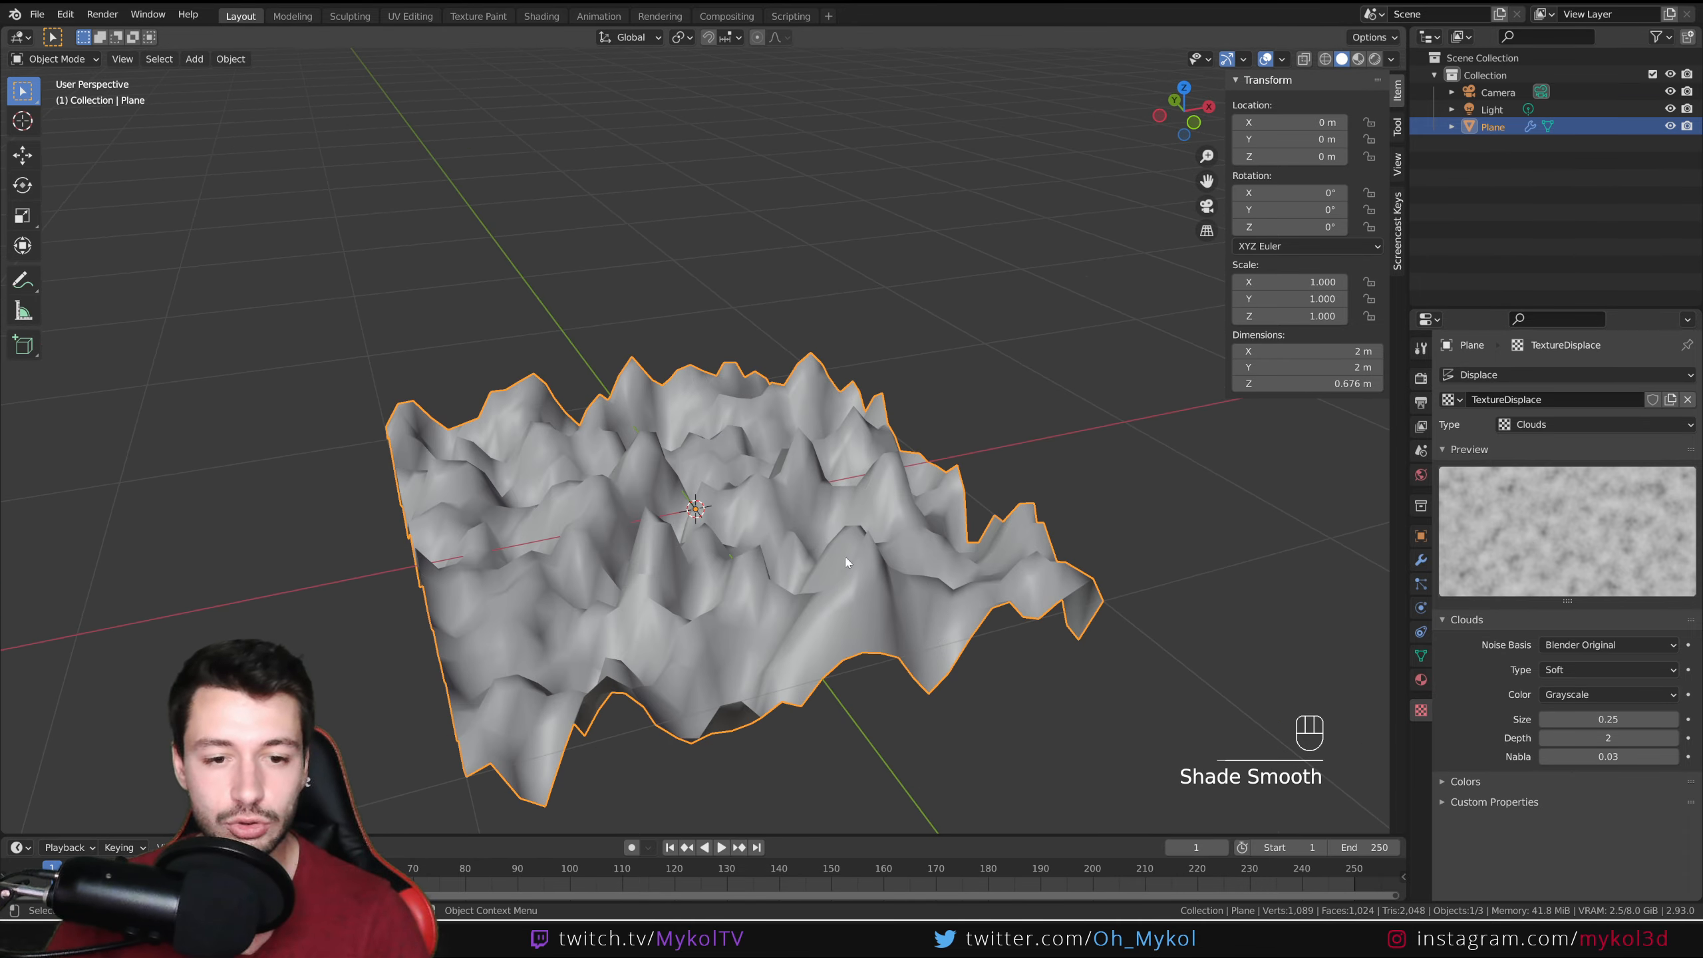
middle_click_drag(847, 563, 809, 463)
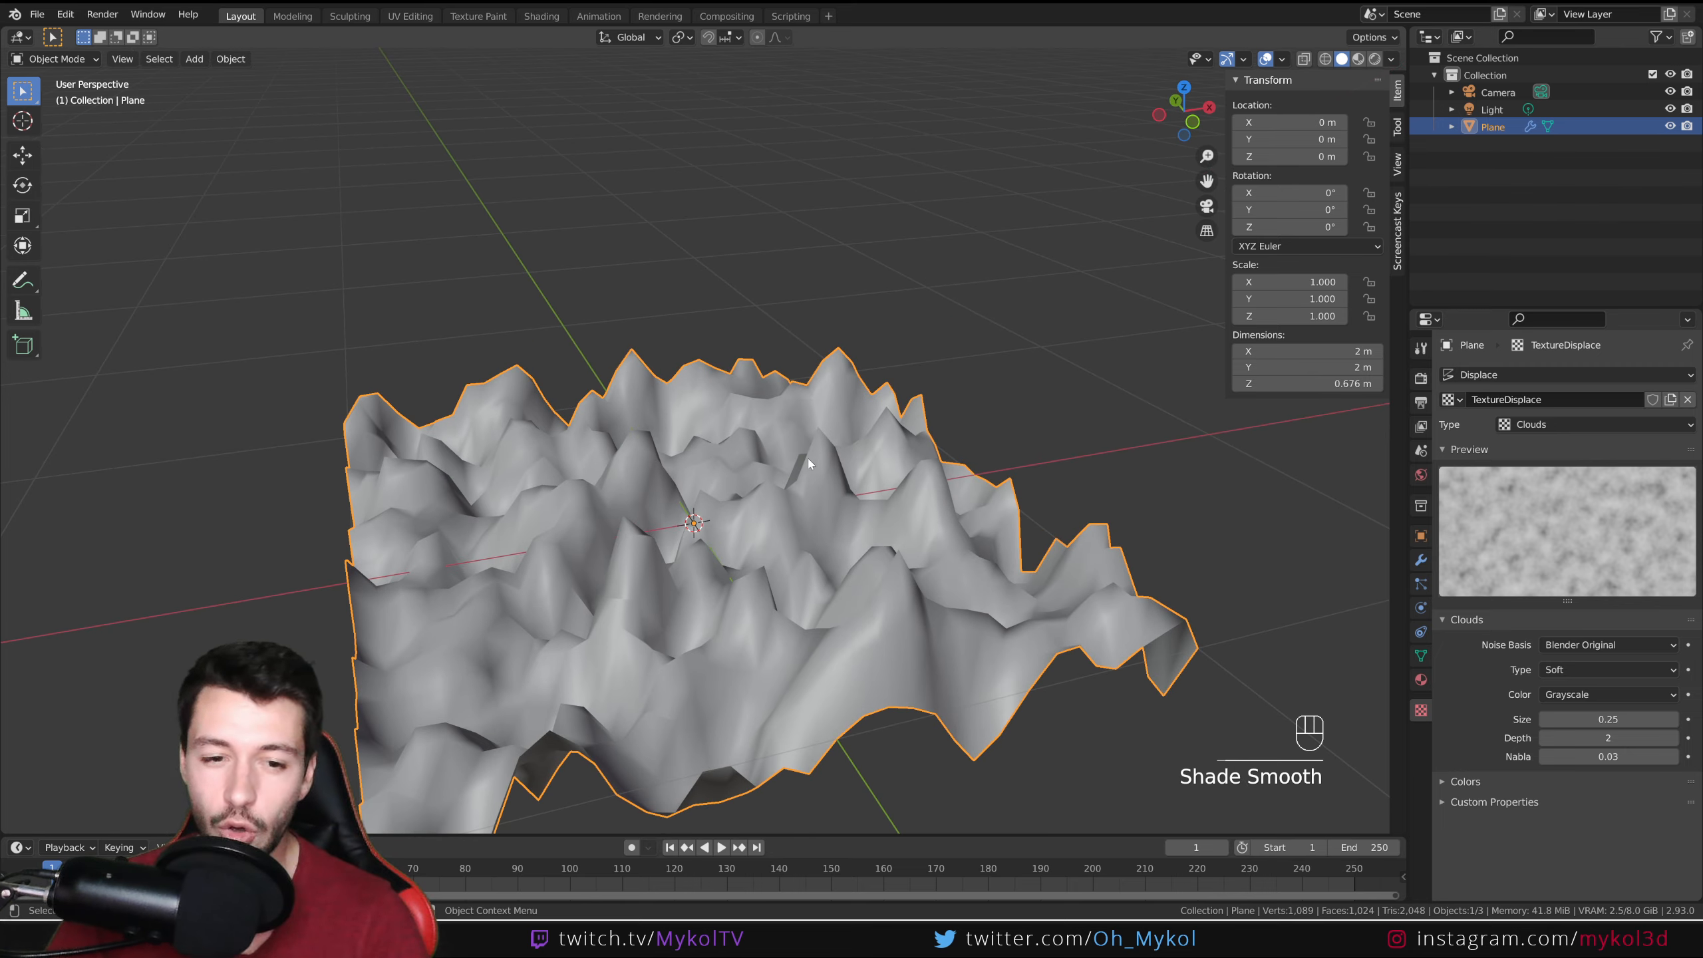
Step: Add a Subdivision Surface modifier to the plane below the Displace modifier
left_click(1420, 562)
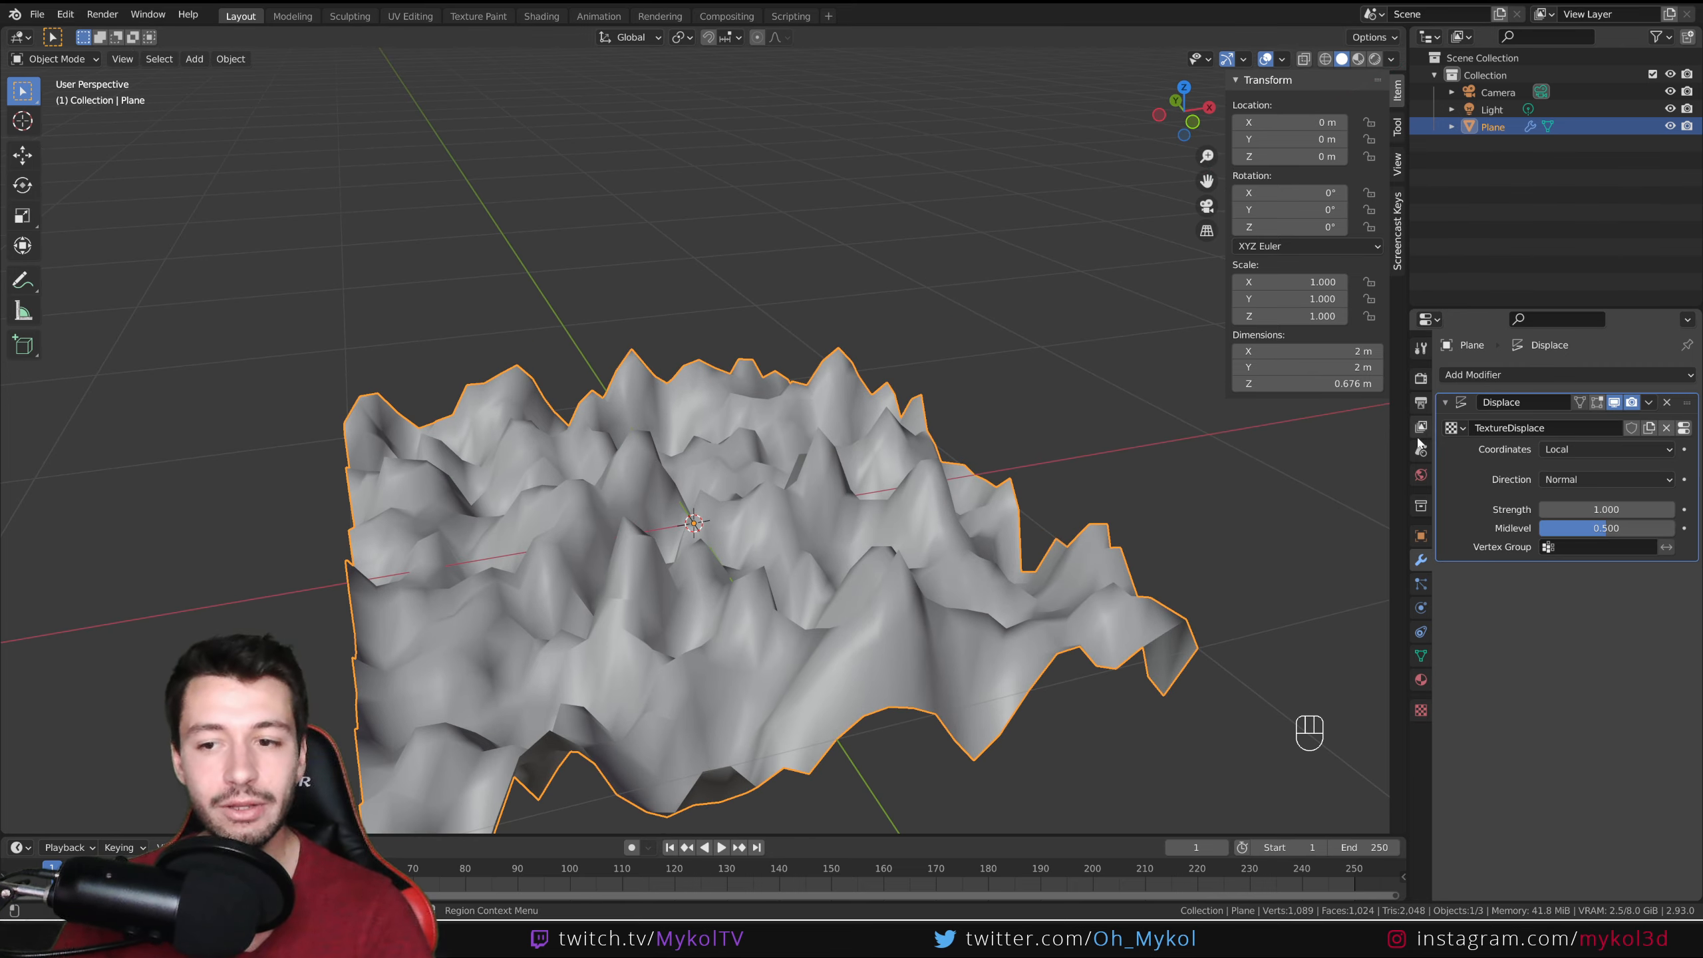
left_click(1502, 376)
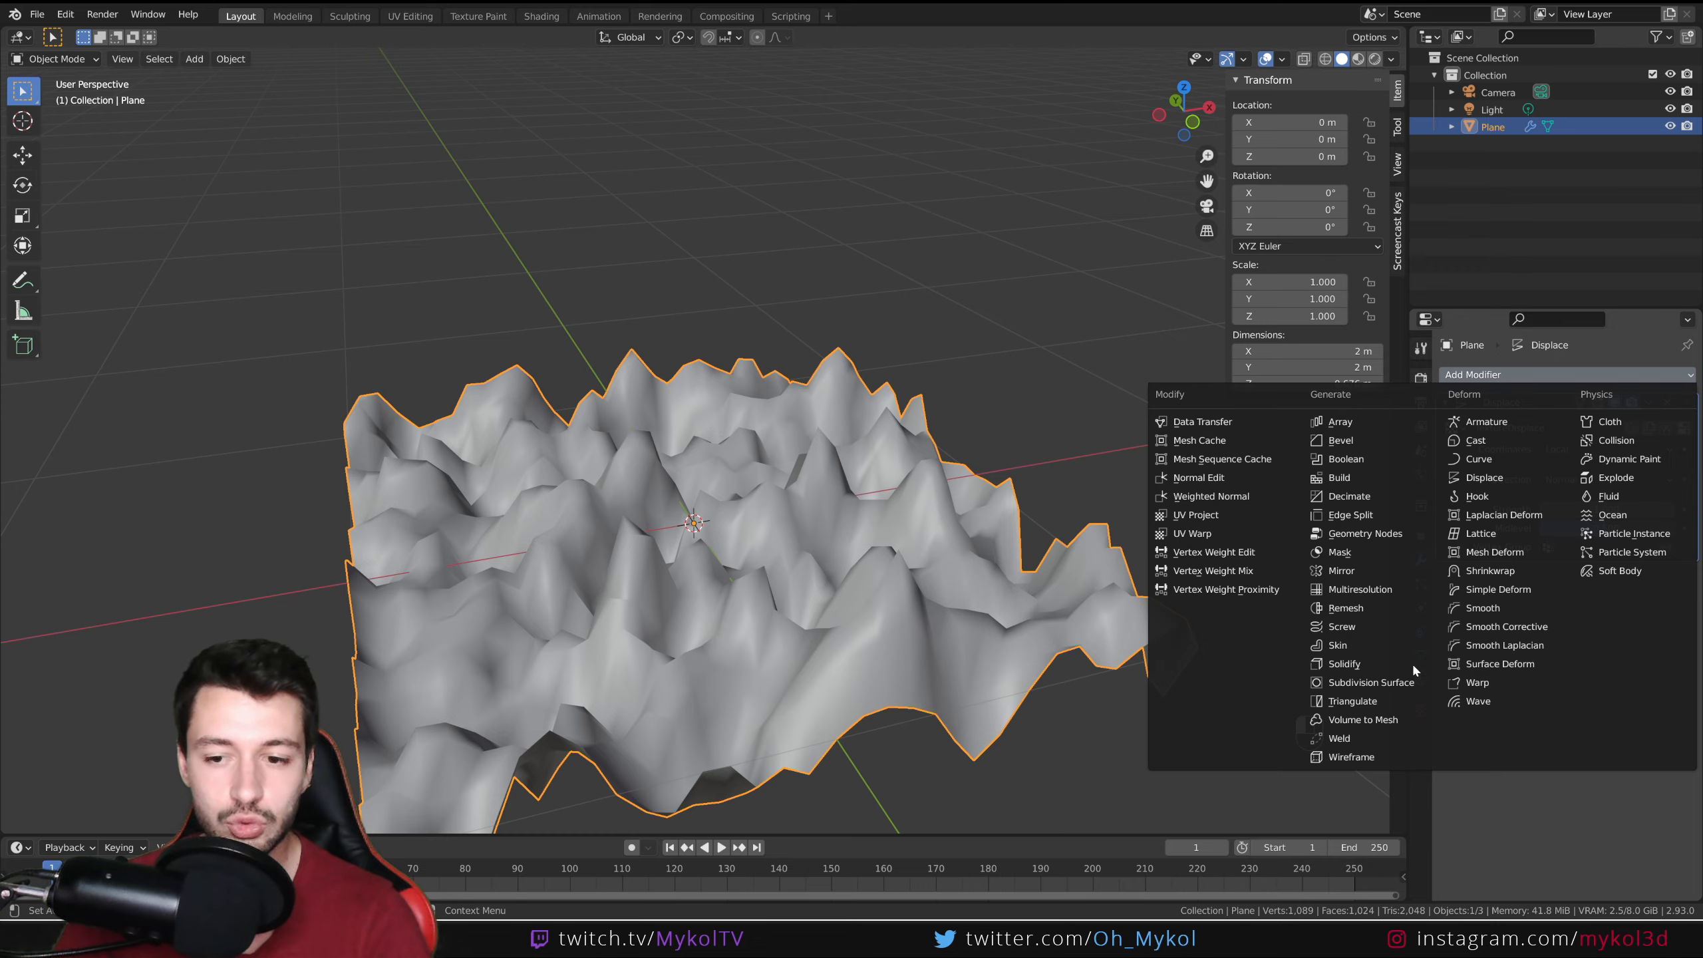
left_click(1401, 683)
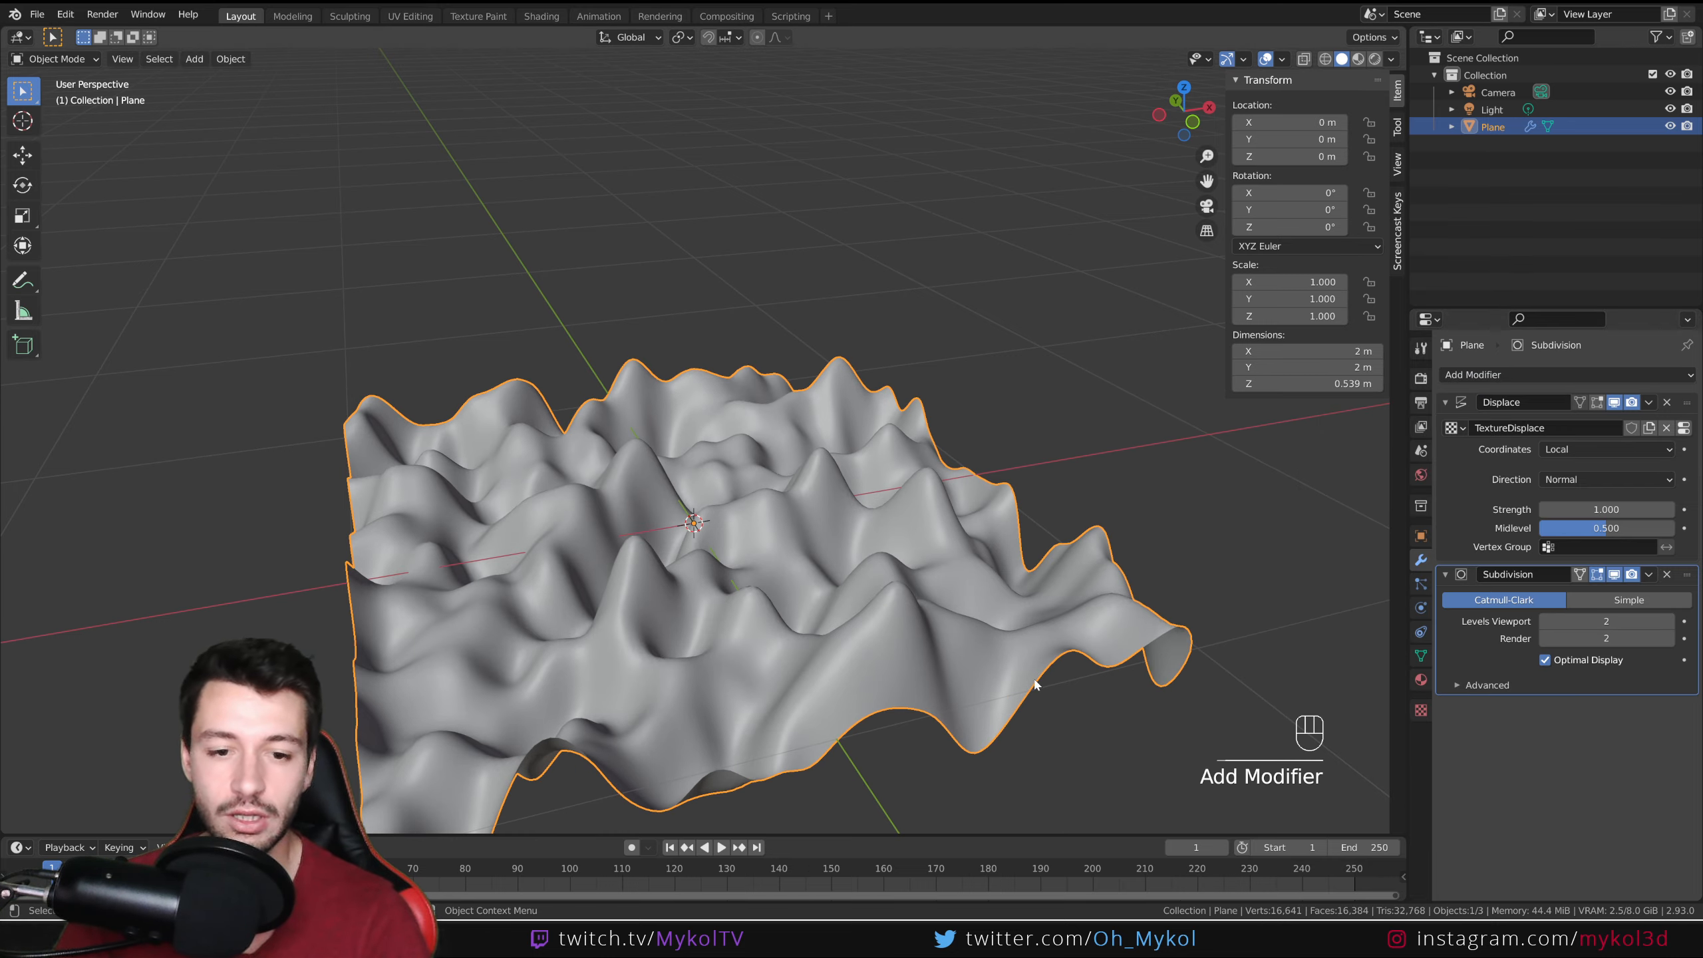
Step: Try Displace strength values of 1.2 and 0 on the plane
middle_click_drag(1035, 684, 905, 664)
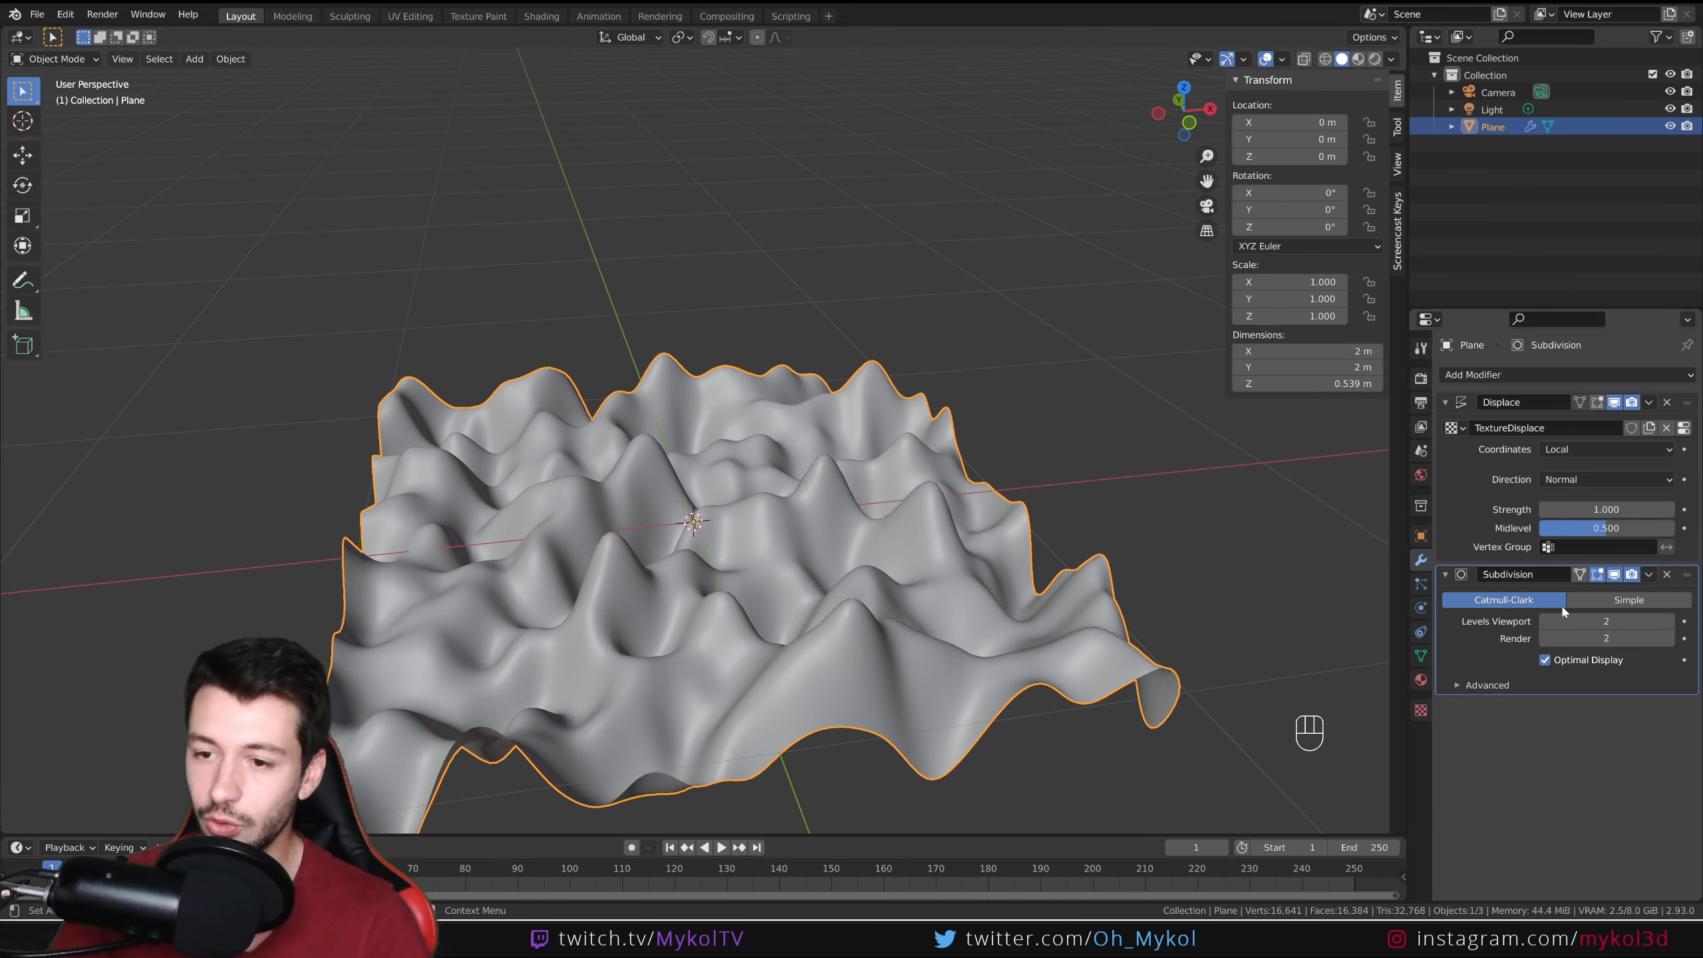
mouse_move(1595, 508)
left_mouse_down()
mouse_move(1664, 508)
mouse_move(1551, 509)
mouse_move(1605, 508)
left_mouse_up()
left_click(1604, 509)
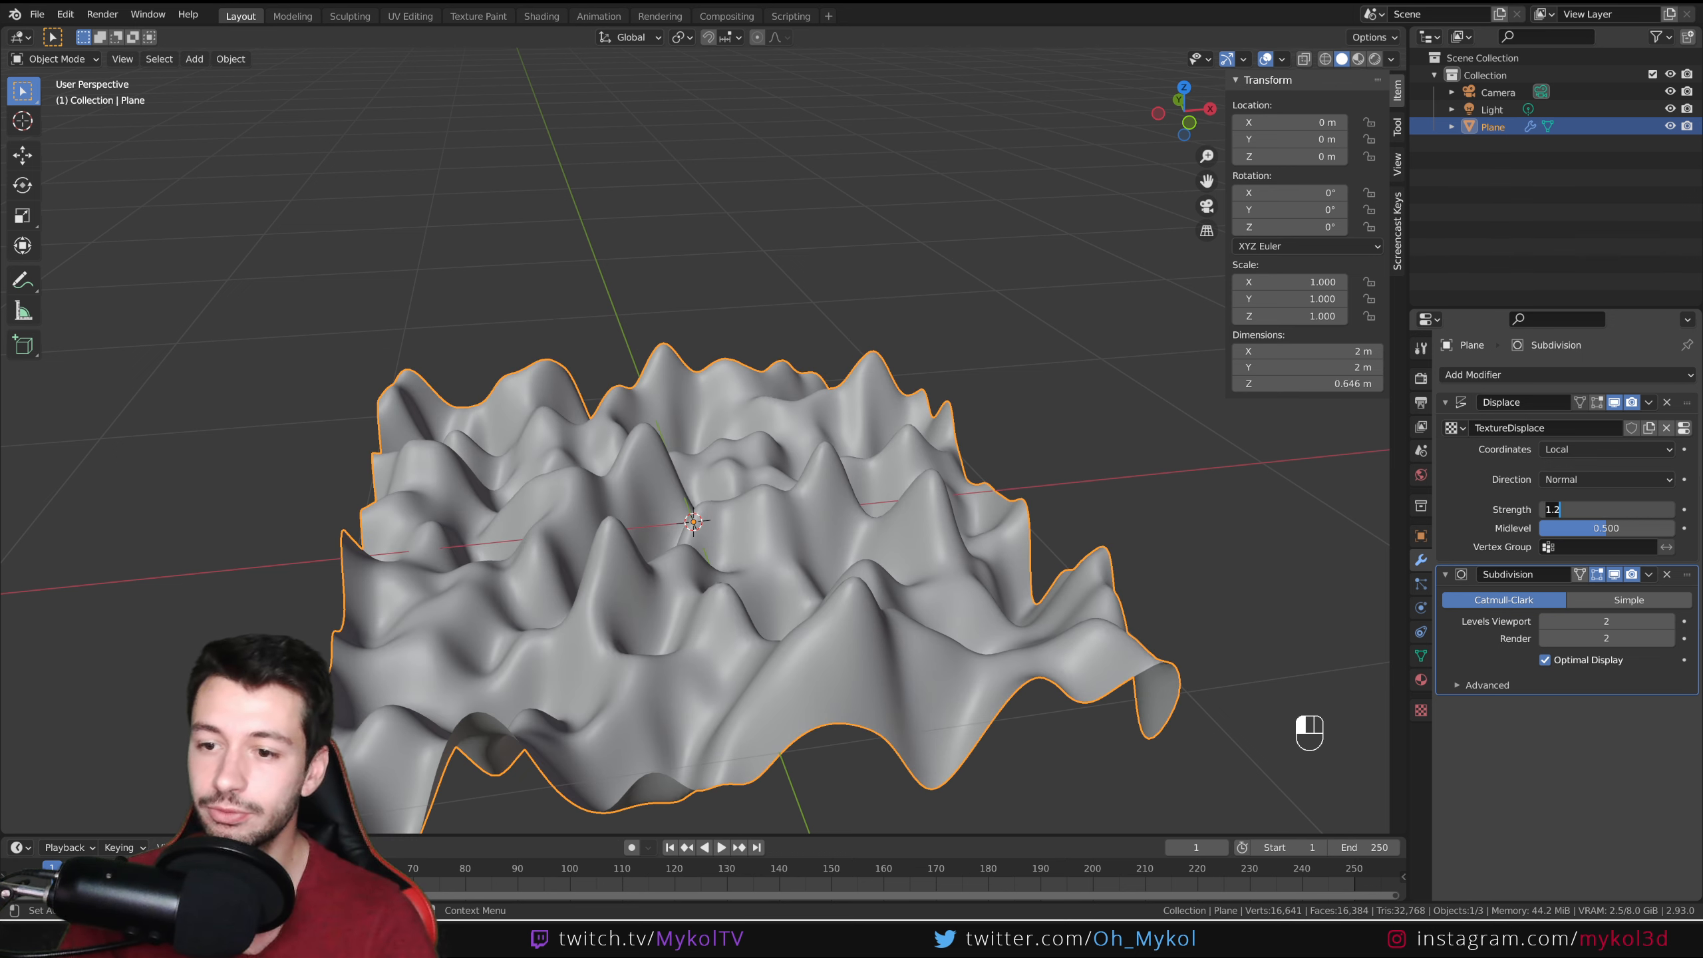
type("0")
key("Return")
scroll(996, 617, "down", 3)
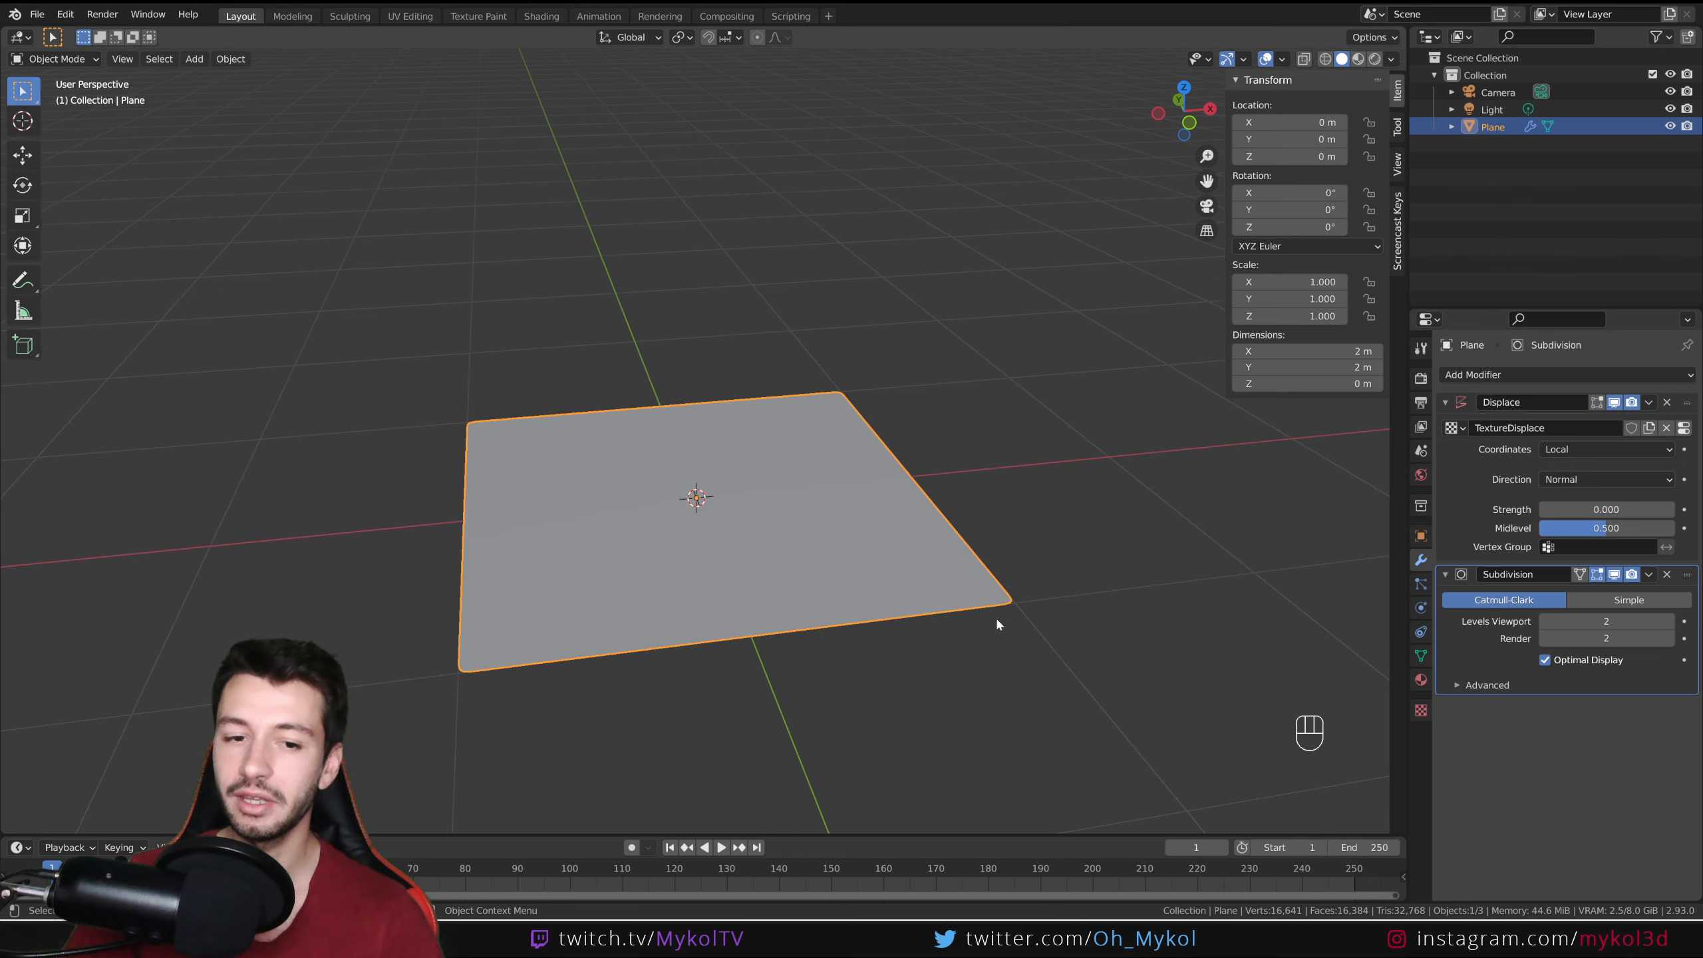
middle_click_drag(995, 617, 982, 588)
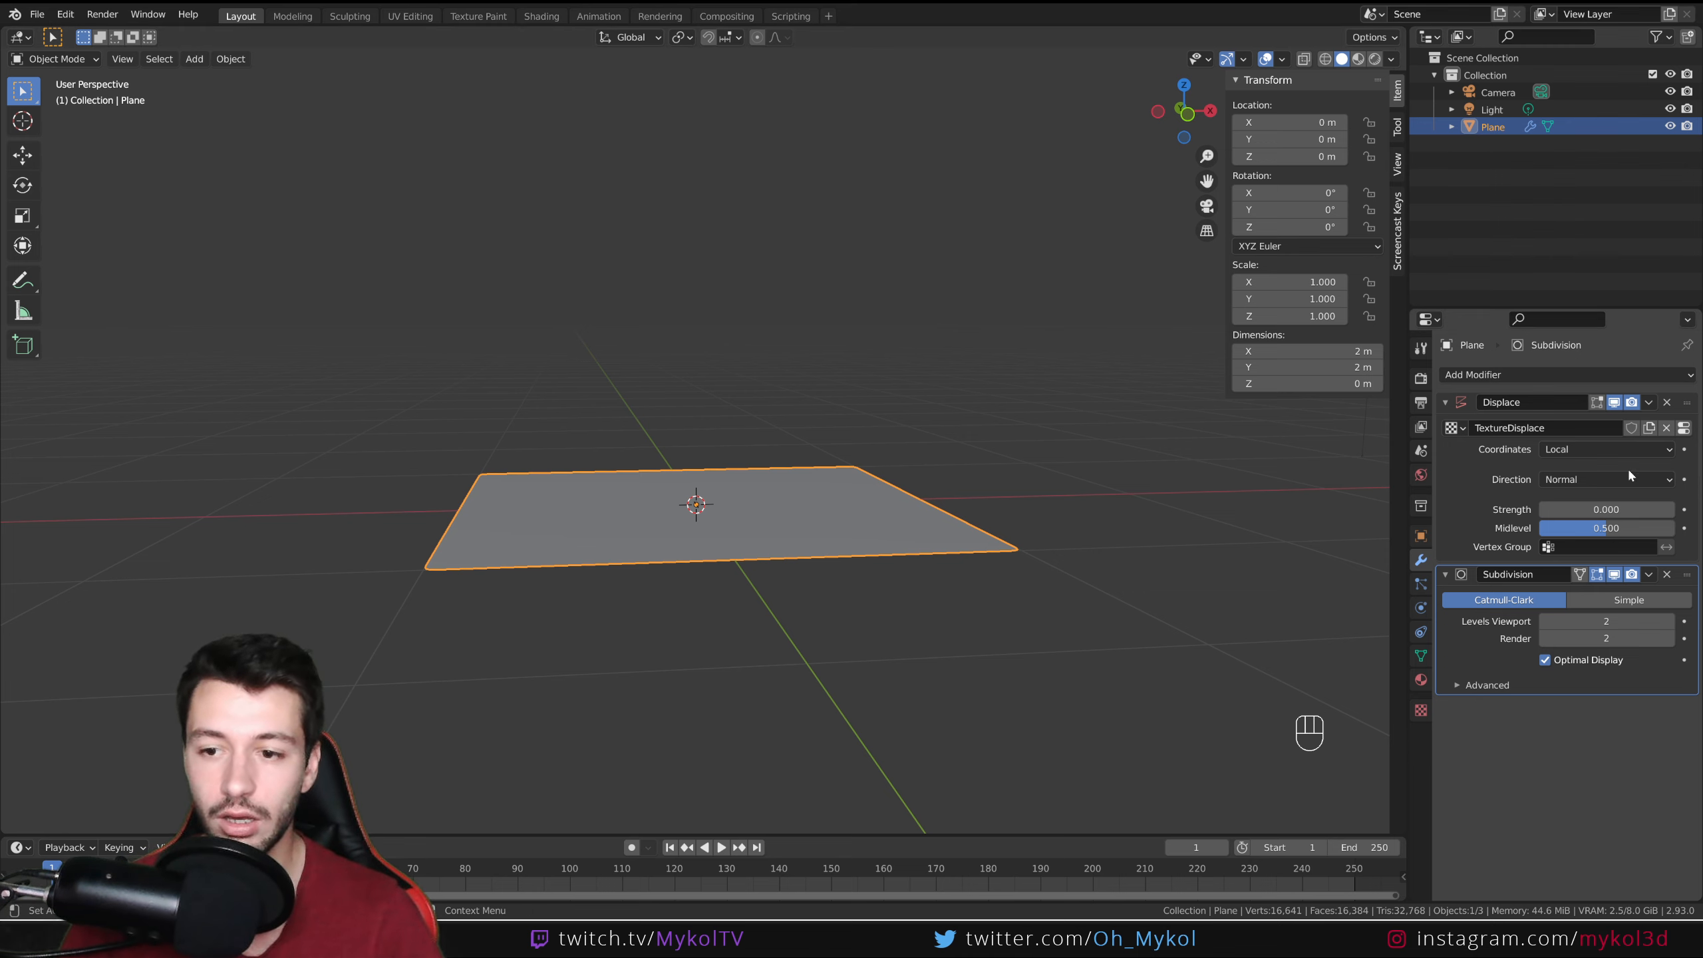
Step: Set the Displace strength to 1, try a higher midlevel, and set the midlevel to 0.5
left_click(1544, 509)
mouse_move(1603, 509)
left_mouse_down()
mouse_move(1542, 509)
mouse_move(1624, 502)
mouse_move(1571, 528)
mouse_move(1677, 529)
mouse_move(1594, 528)
mouse_move(1639, 529)
mouse_move(1599, 528)
mouse_move(1625, 532)
left_mouse_up()
left_click(1625, 531)
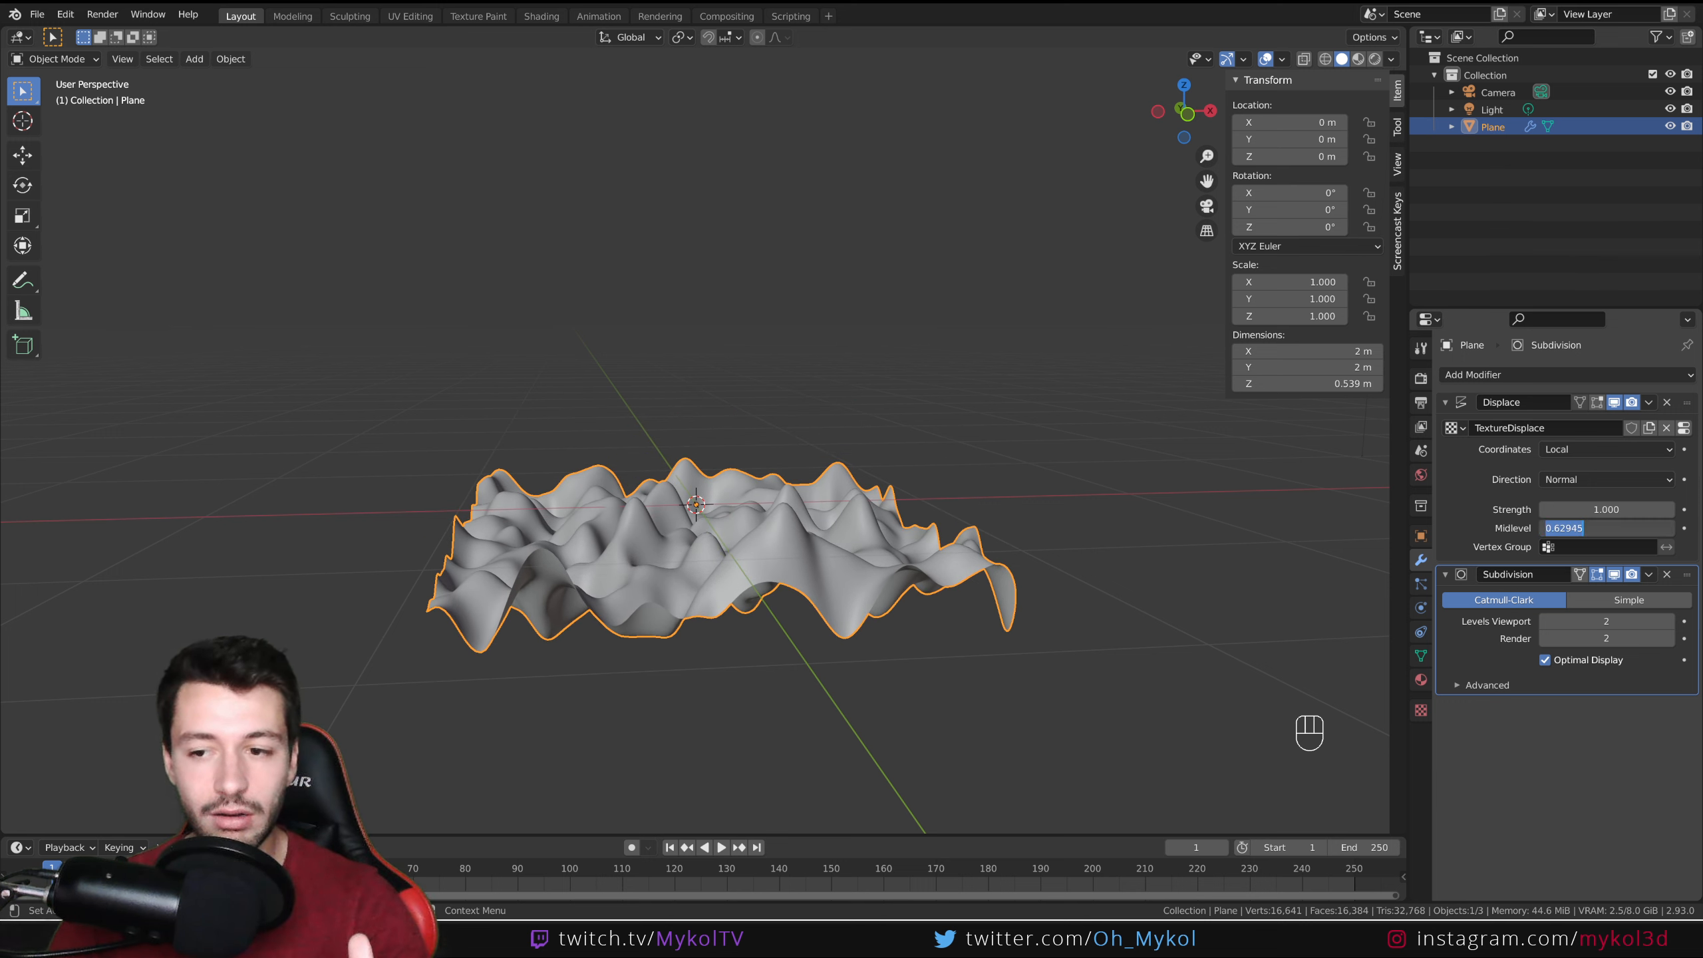
type("0.5")
key("Return")
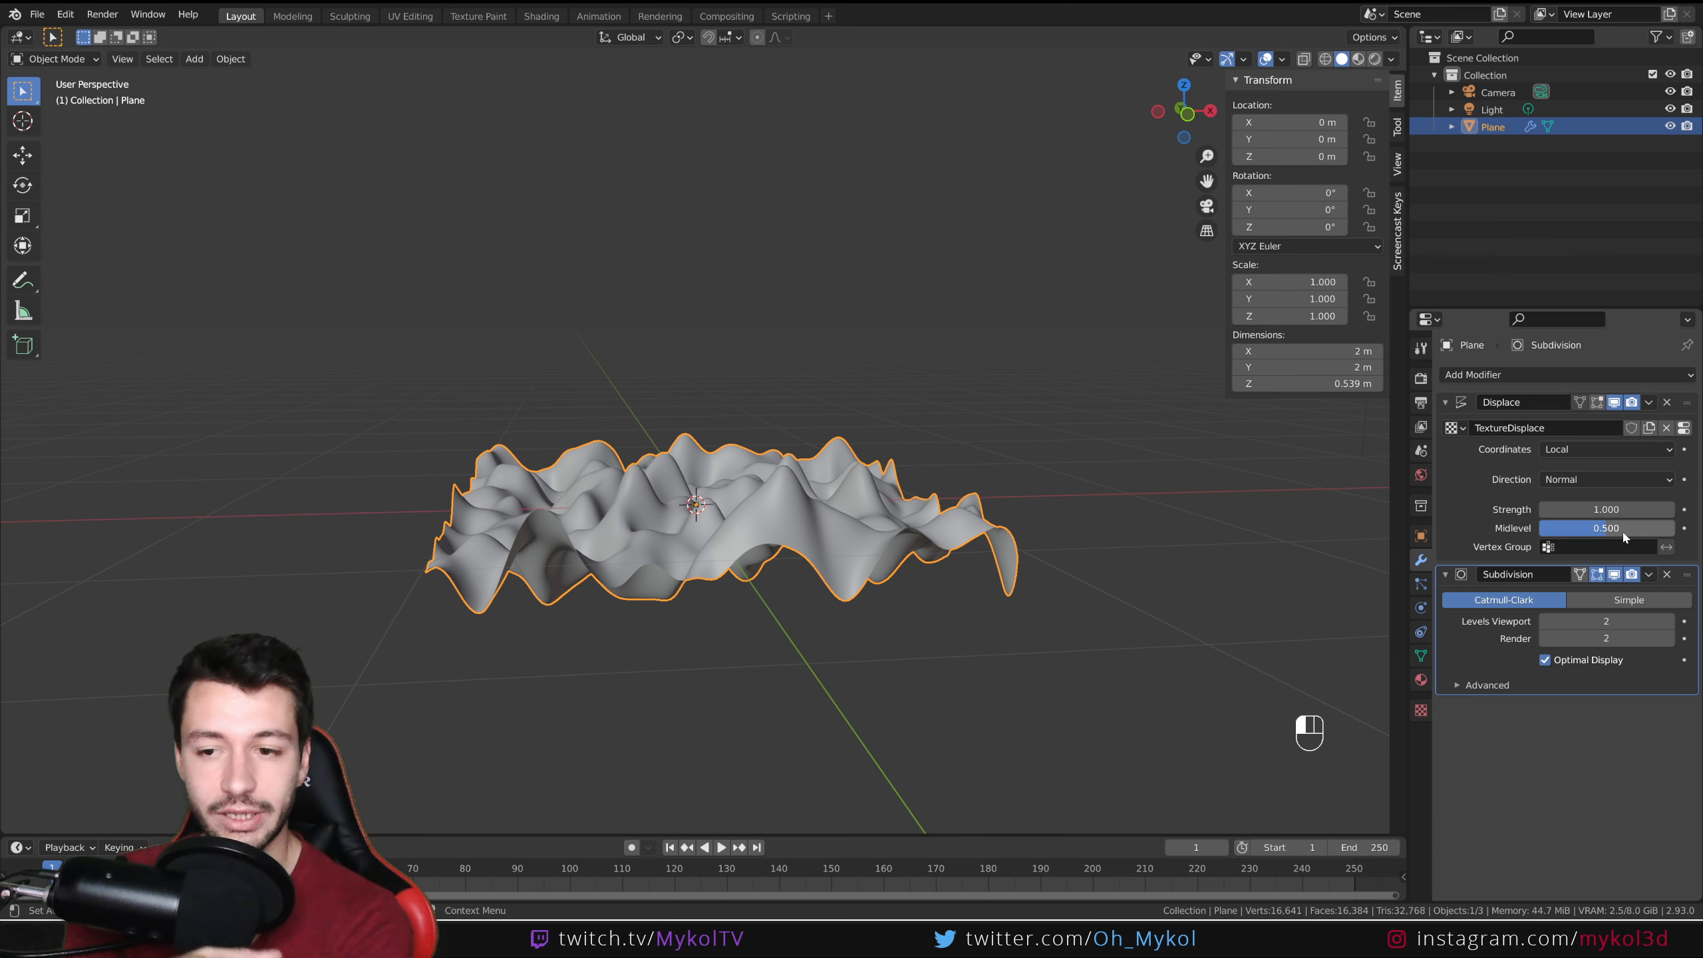
middle_click_drag(925, 657, 646, 574)
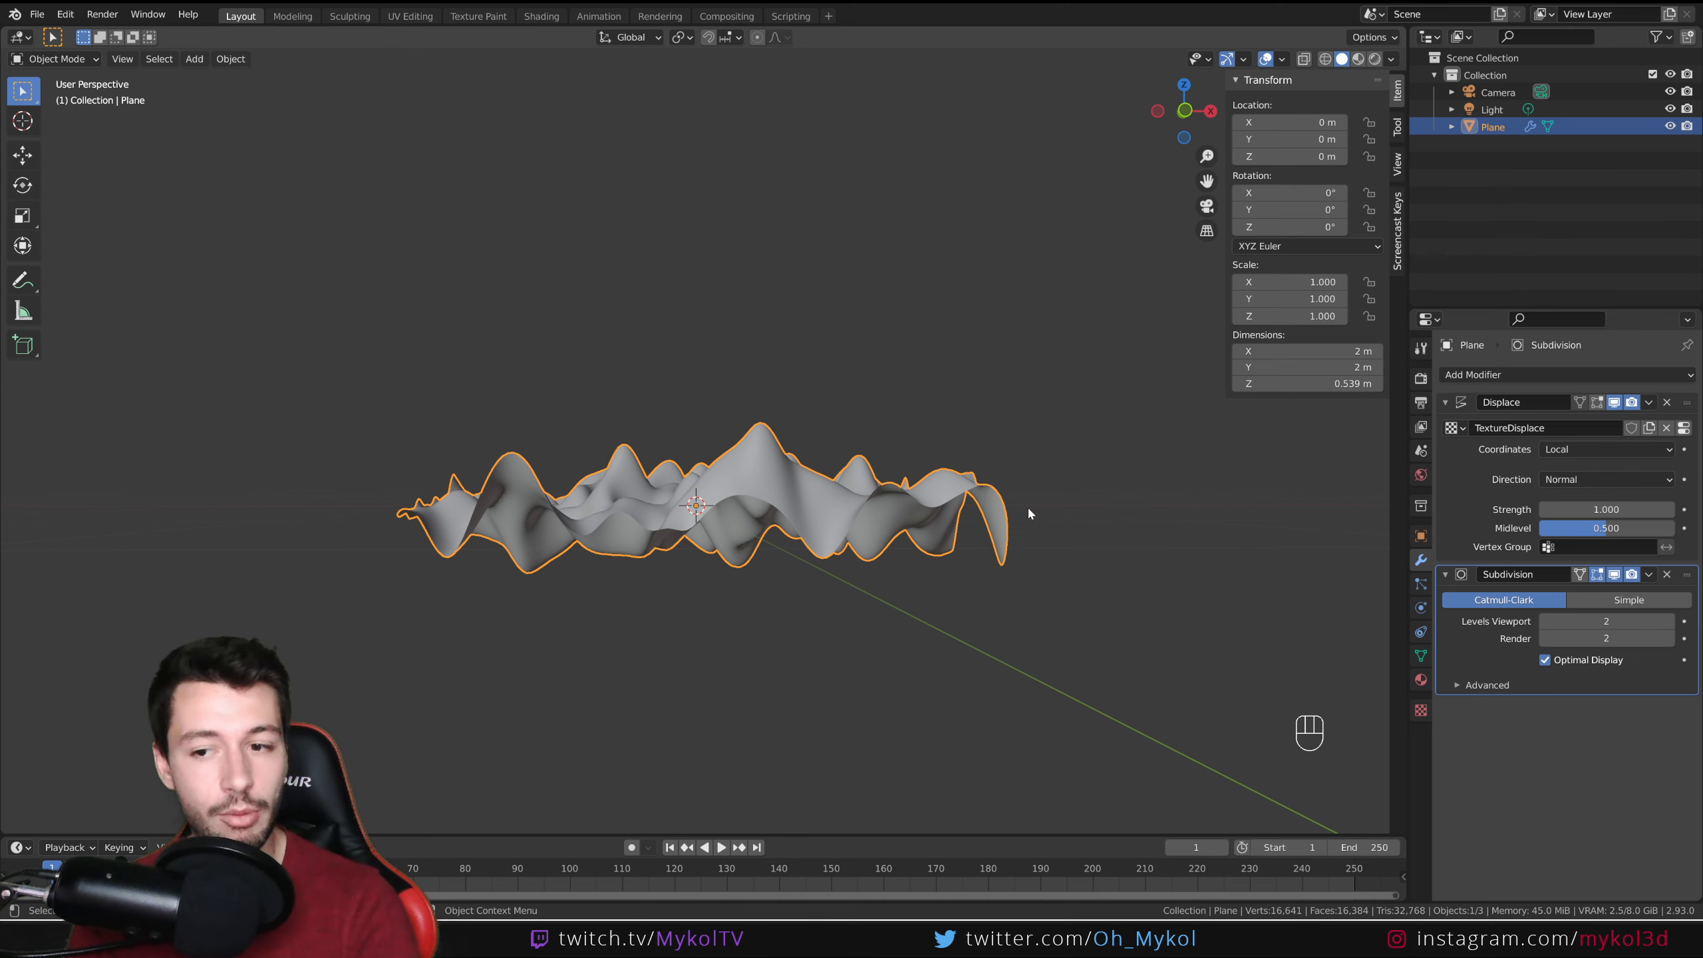
middle_click_drag(1031, 513, 1037, 671)
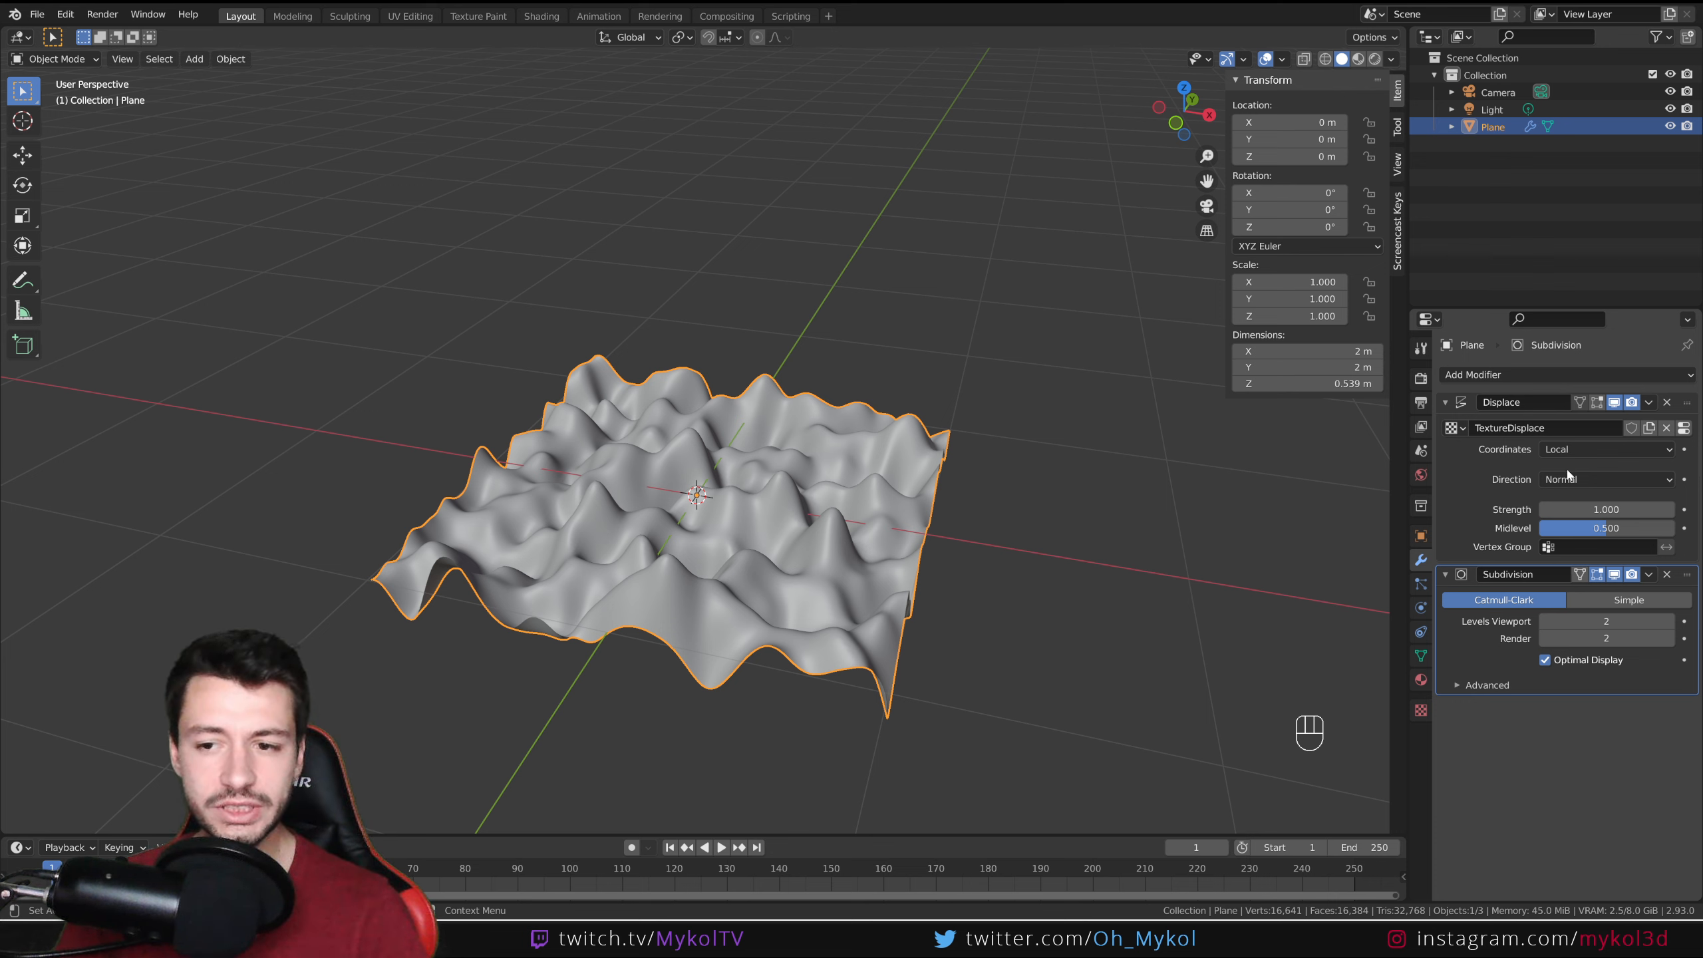
Step: Try the X, Y and Z displacement directions in the Displace modifier
left_click(1593, 479)
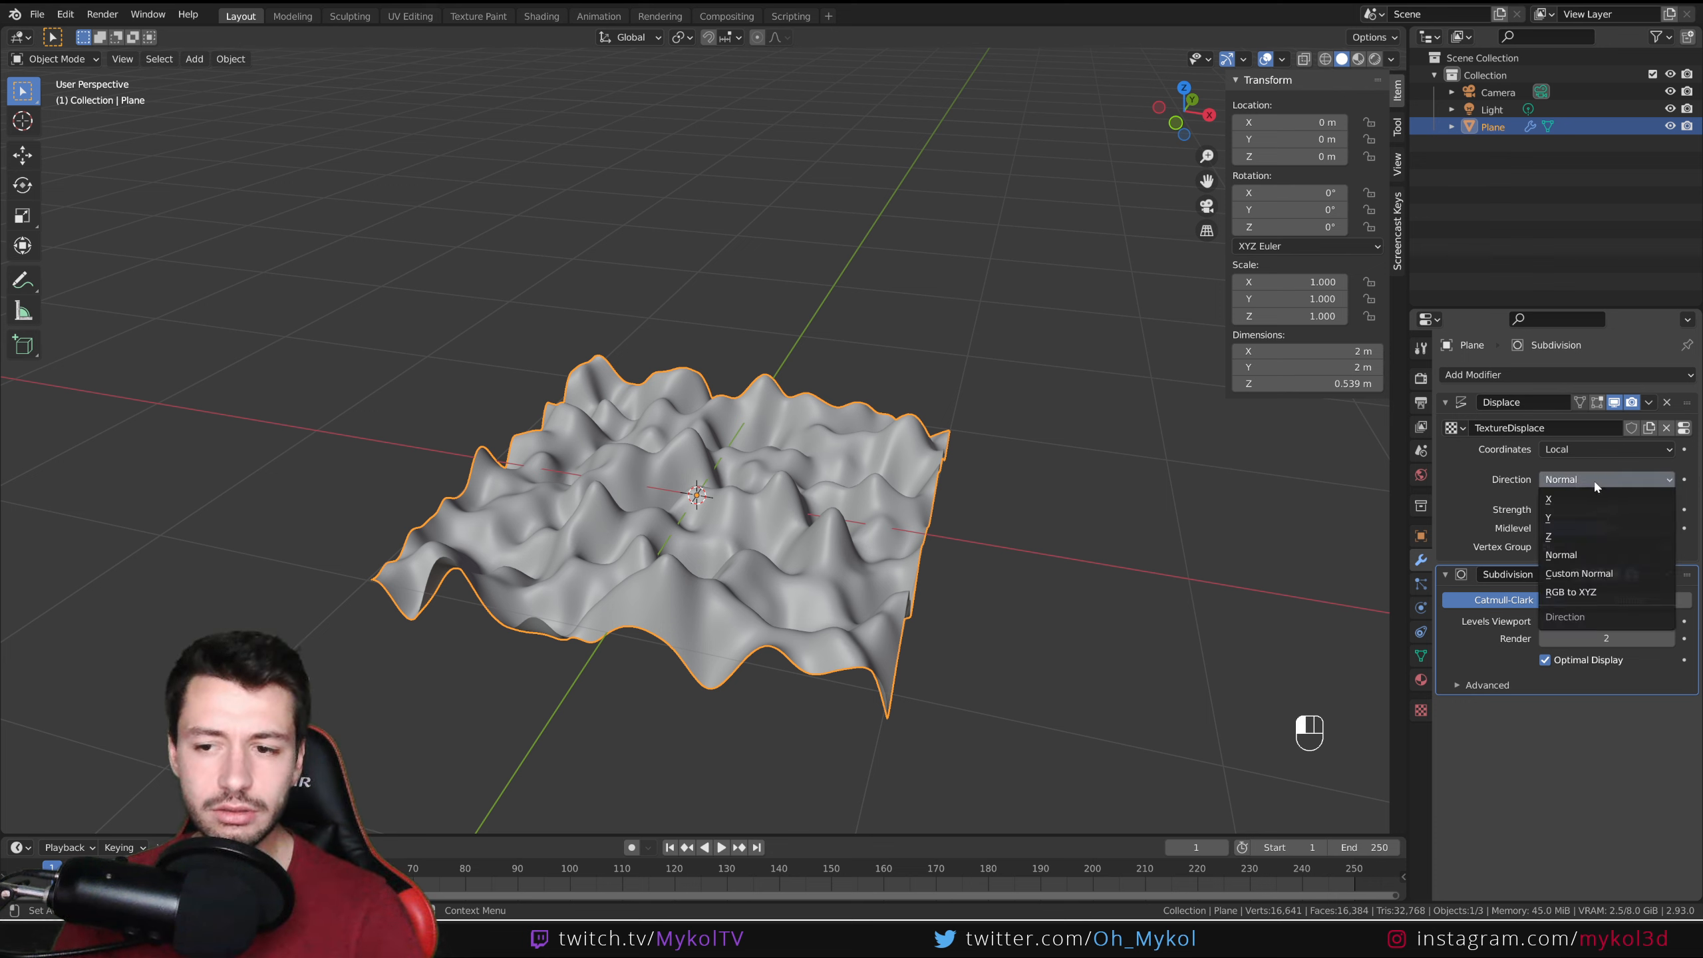
left_click(1554, 499)
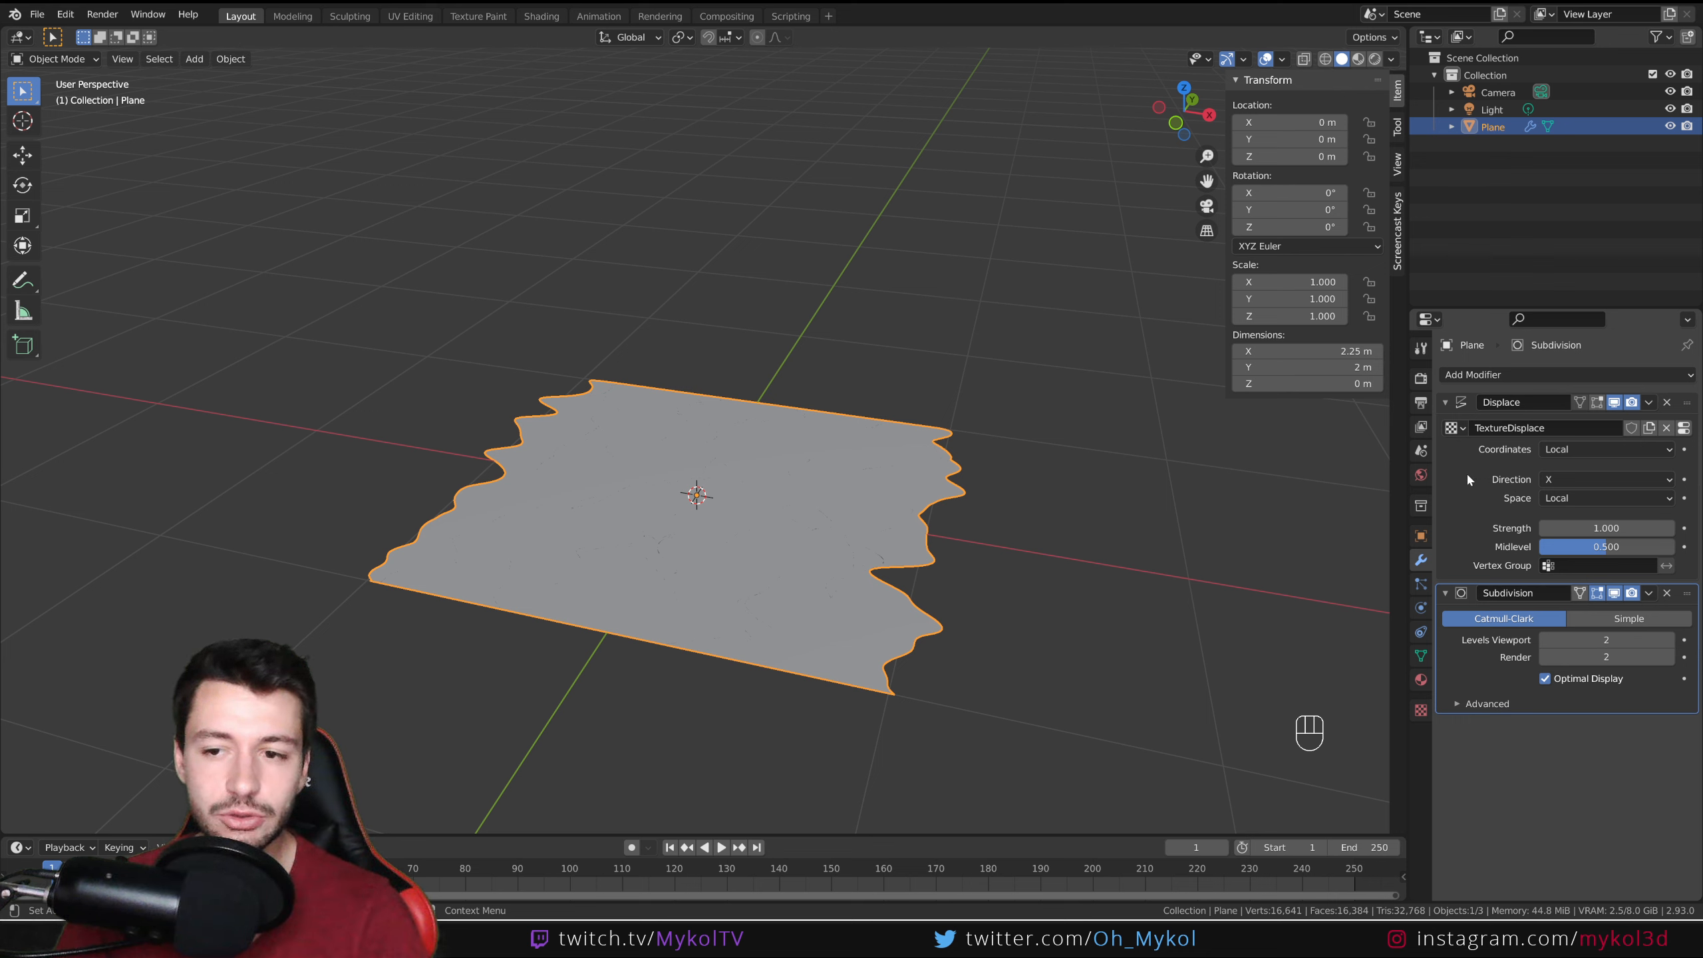
left_click(1562, 477)
left_click(1566, 498)
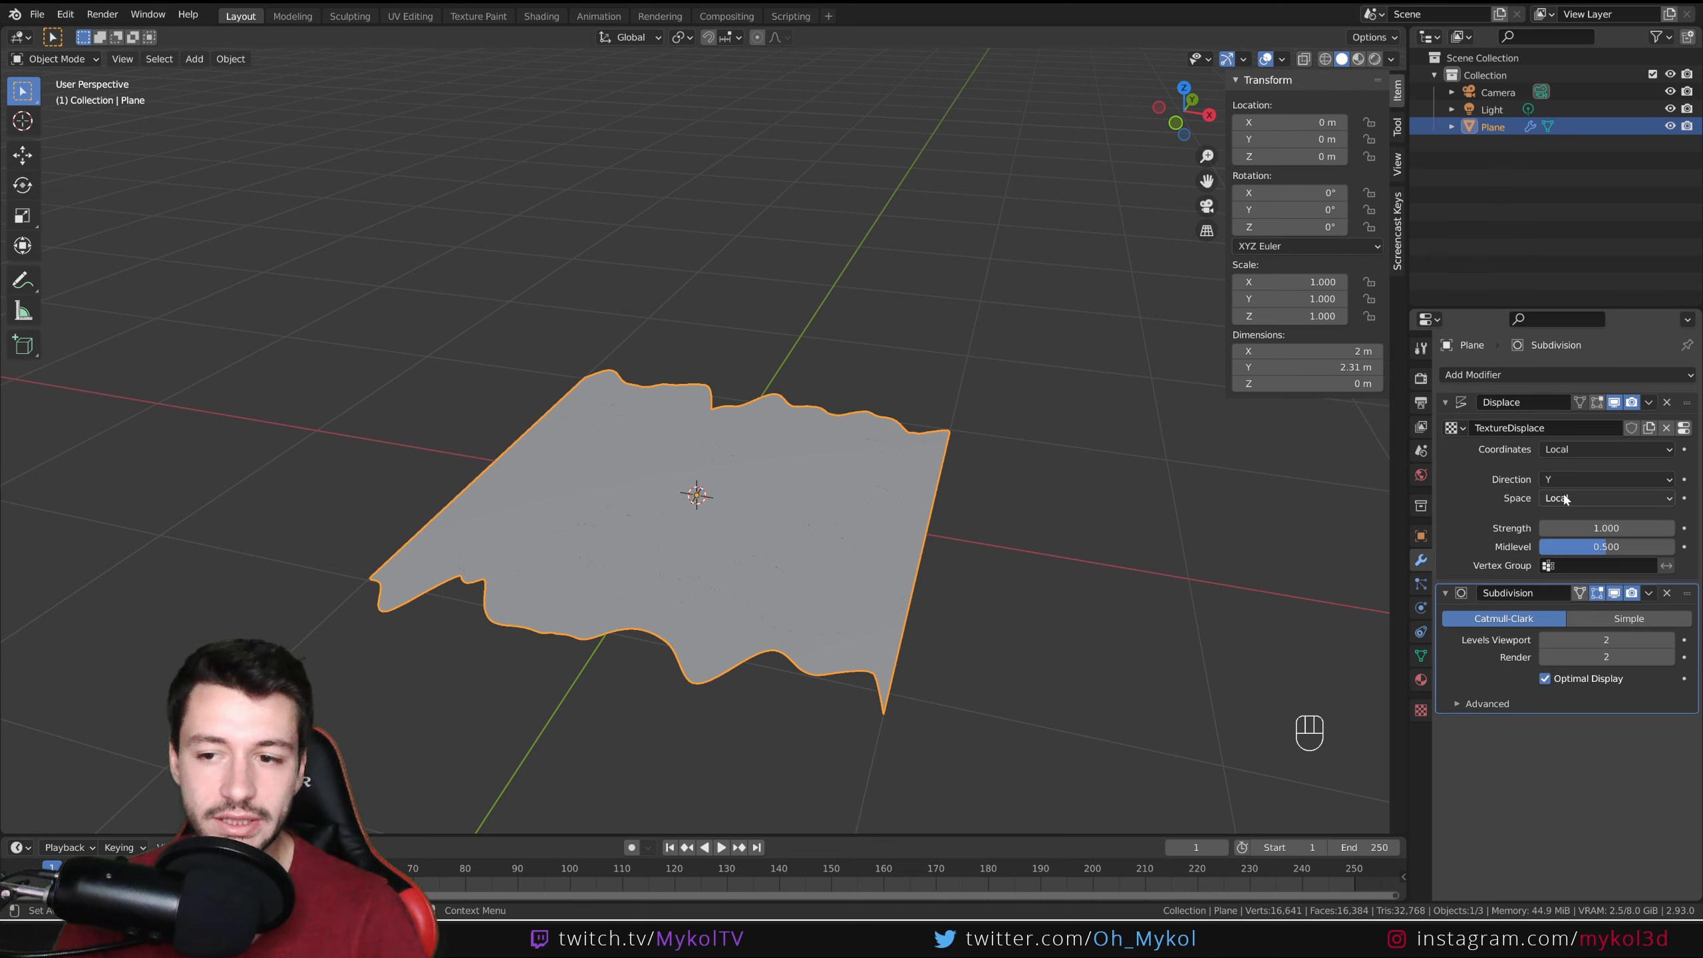
left_click(1562, 479)
left_click(1555, 536)
left_click(1562, 481)
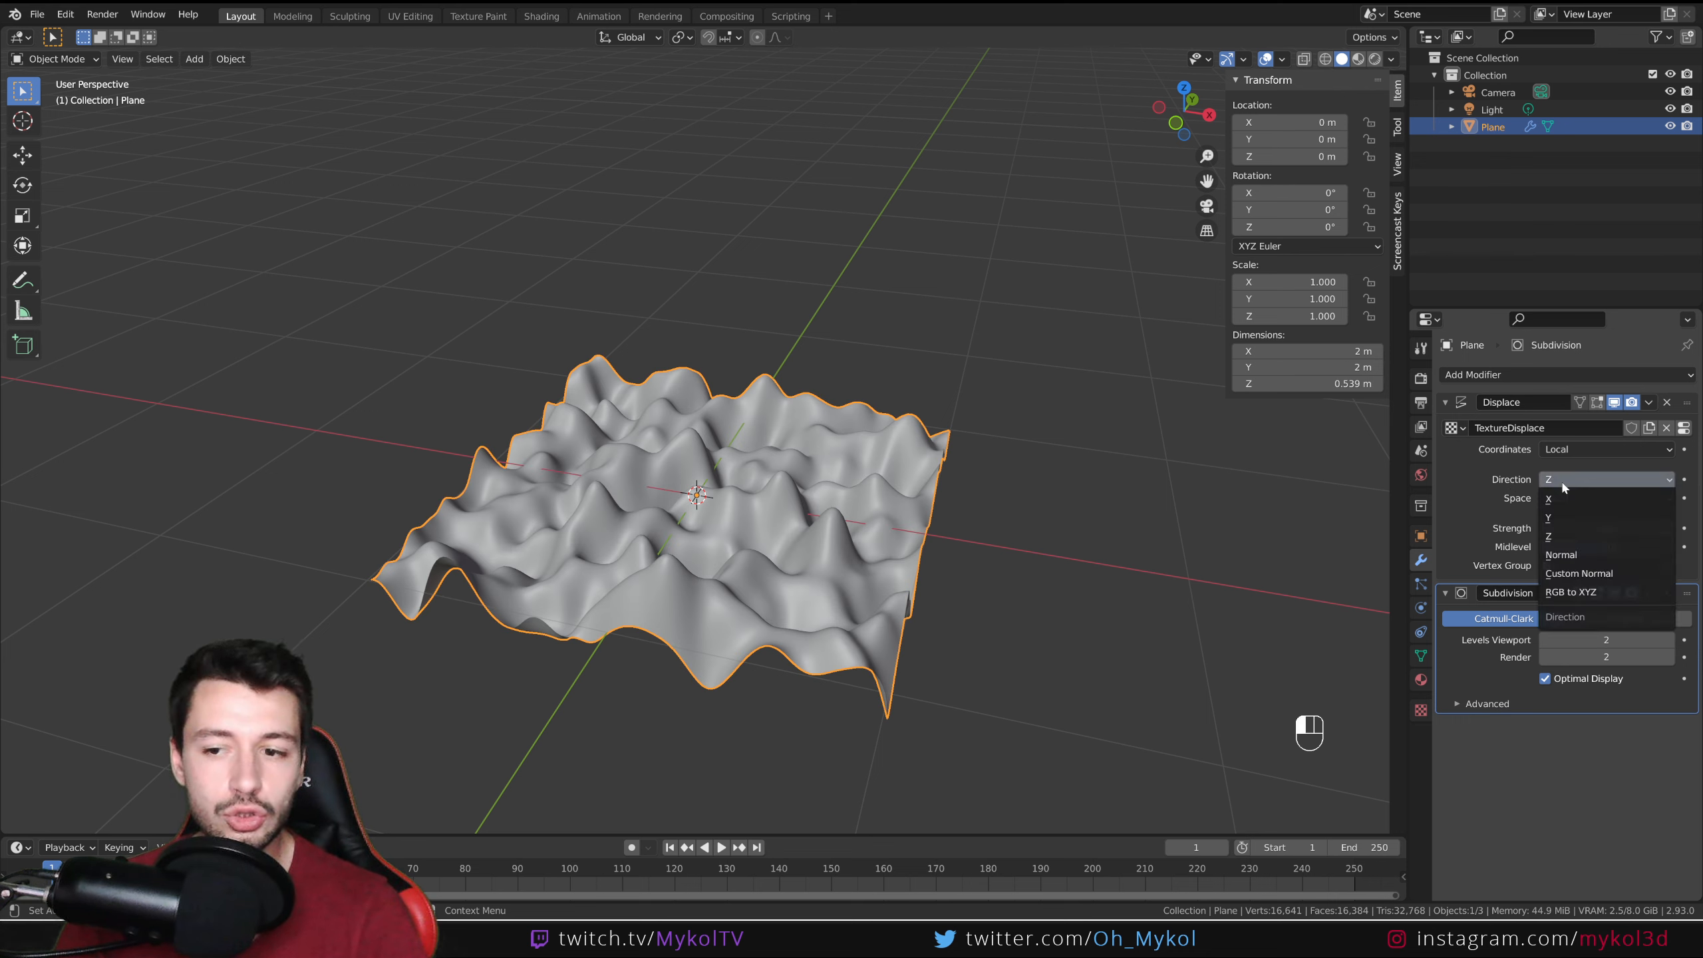
middle_click_drag(915, 601, 971, 555)
key("r")
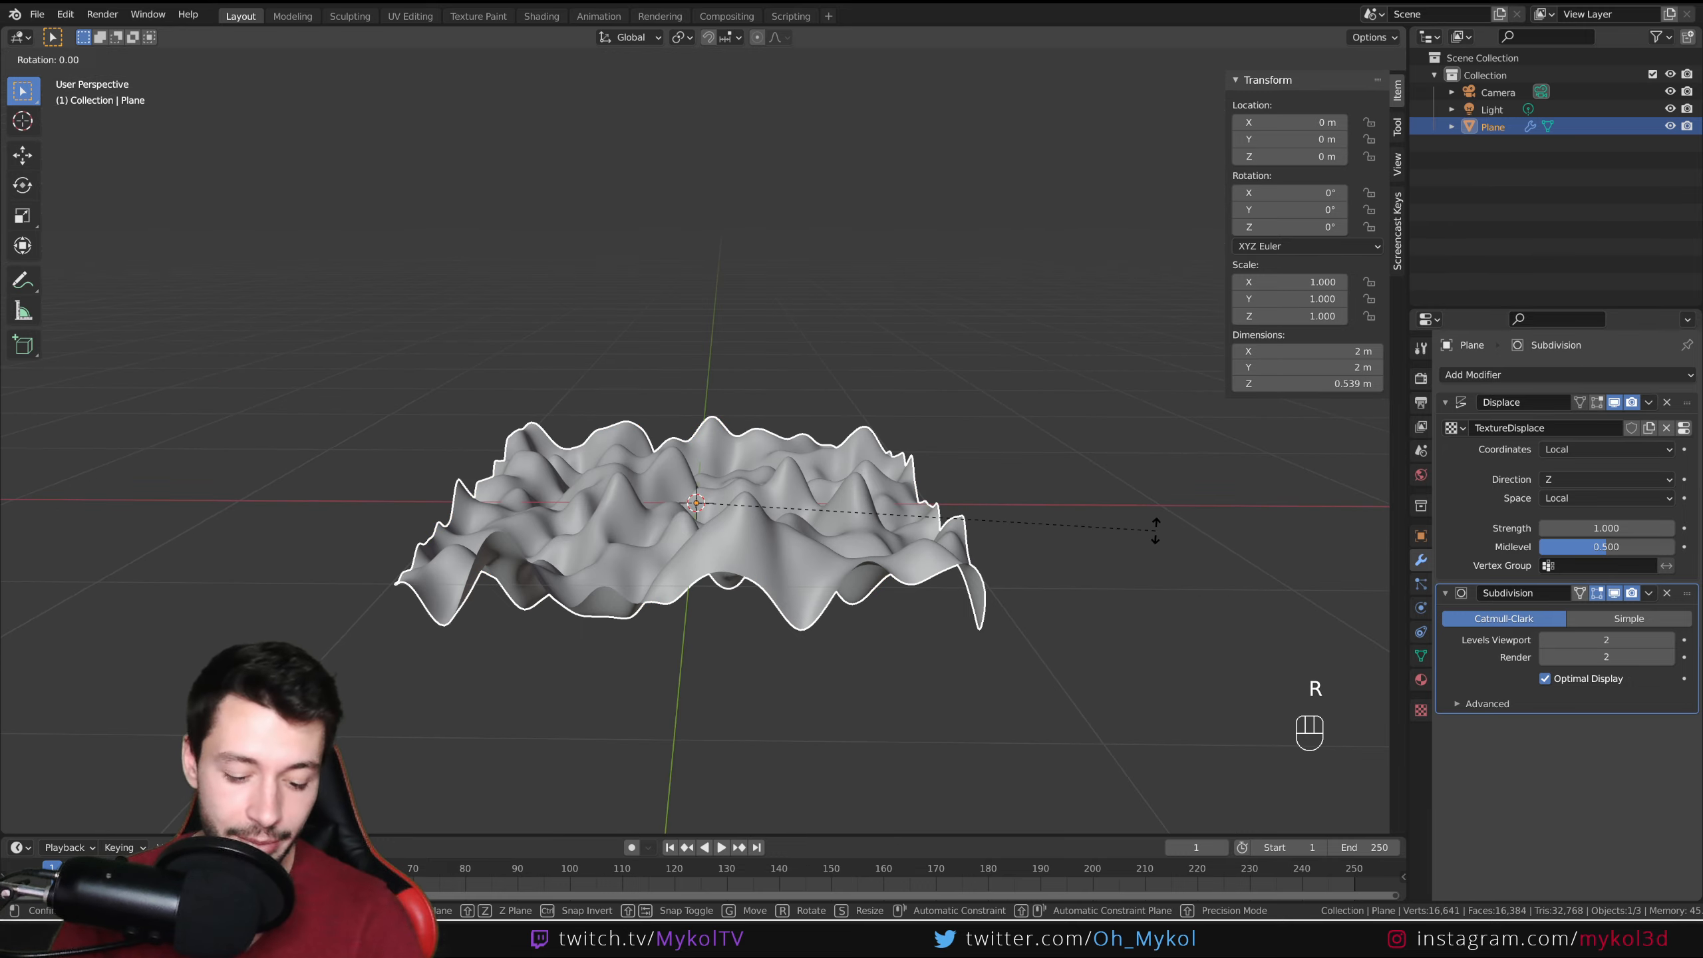
key("x")
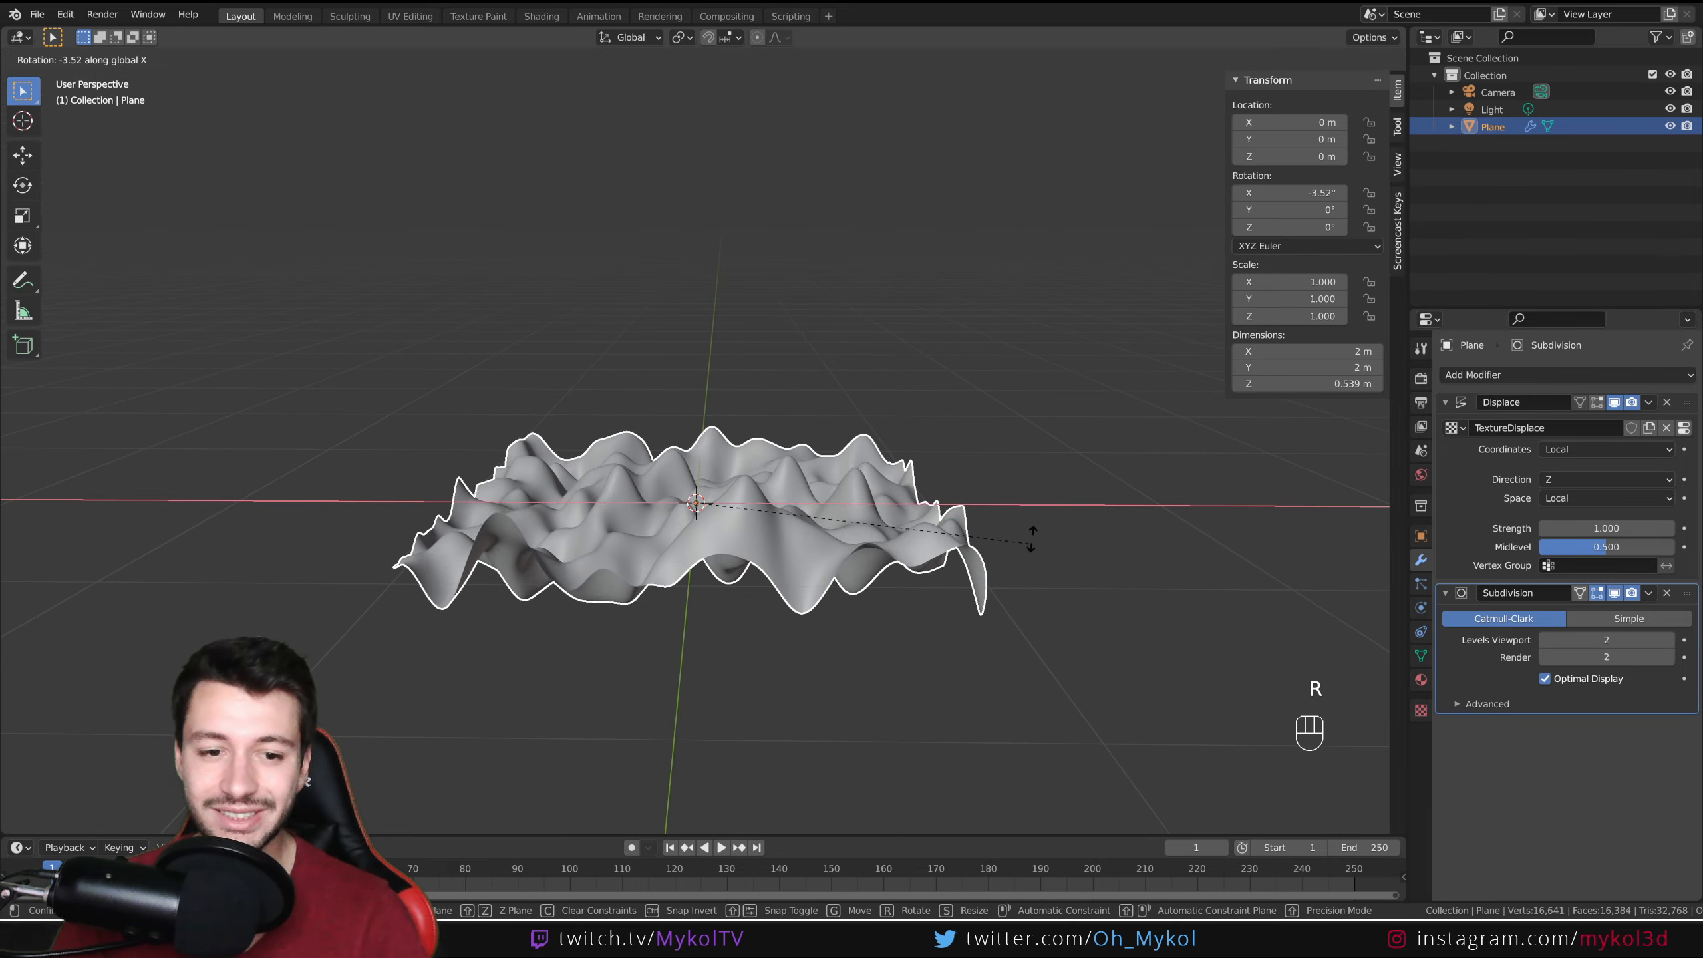
right_click(912, 397)
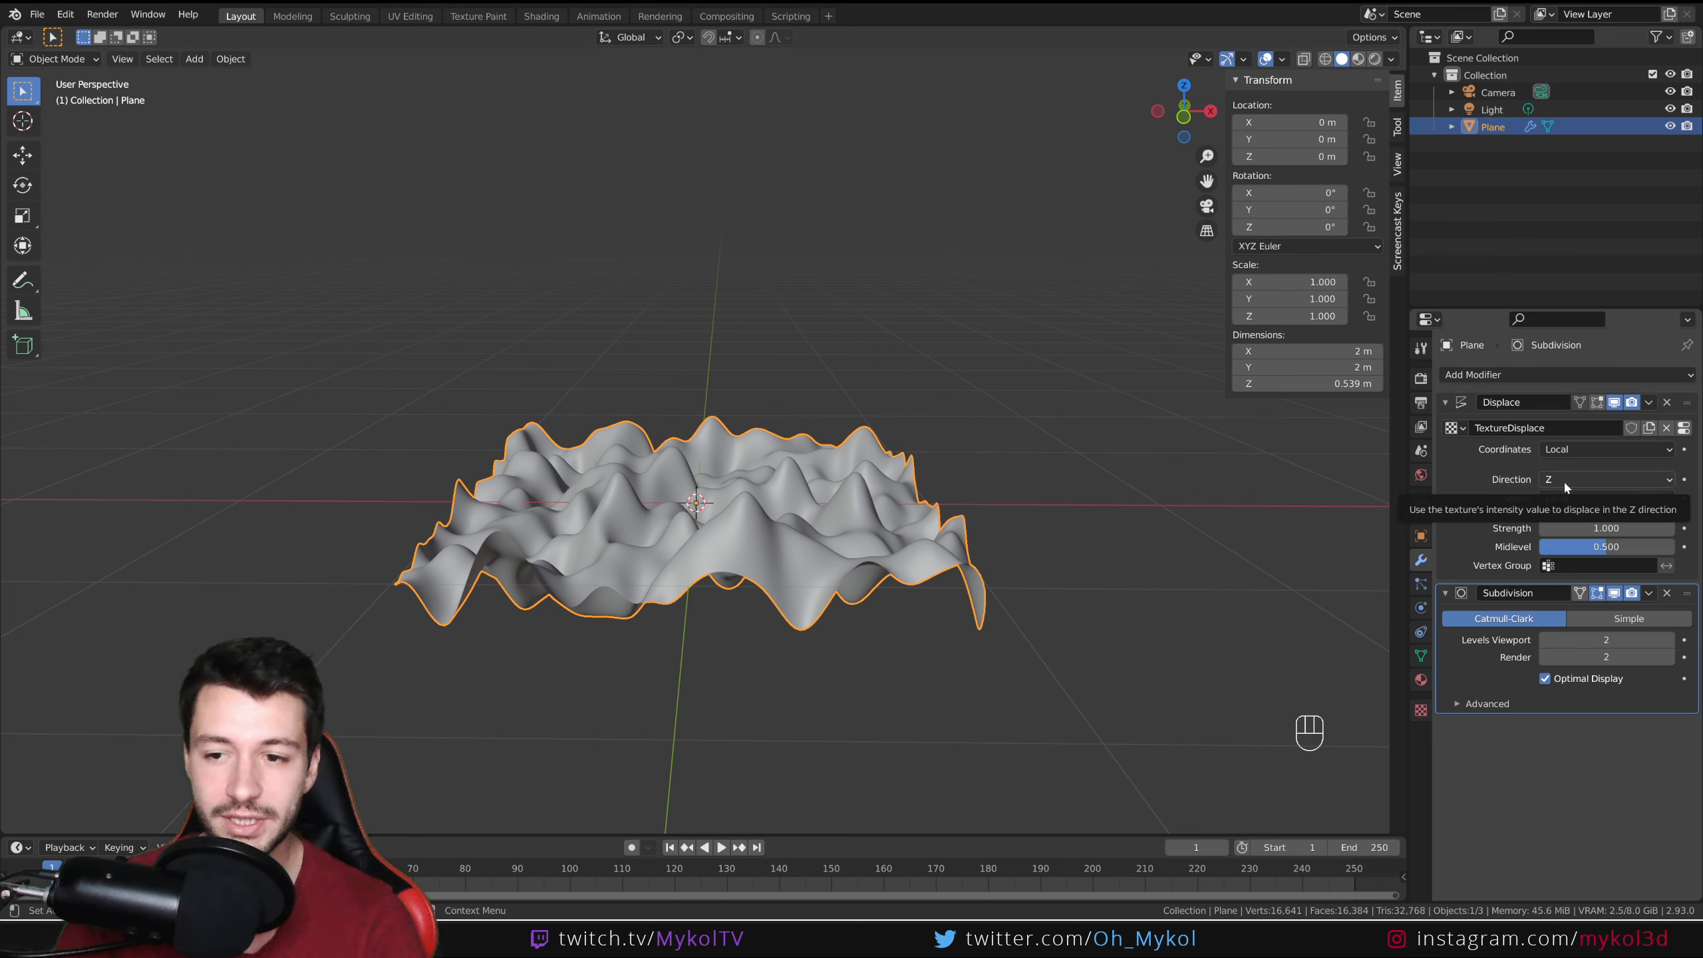
Step: Set the Displace modifier's direction to Normal
left_click(1583, 478)
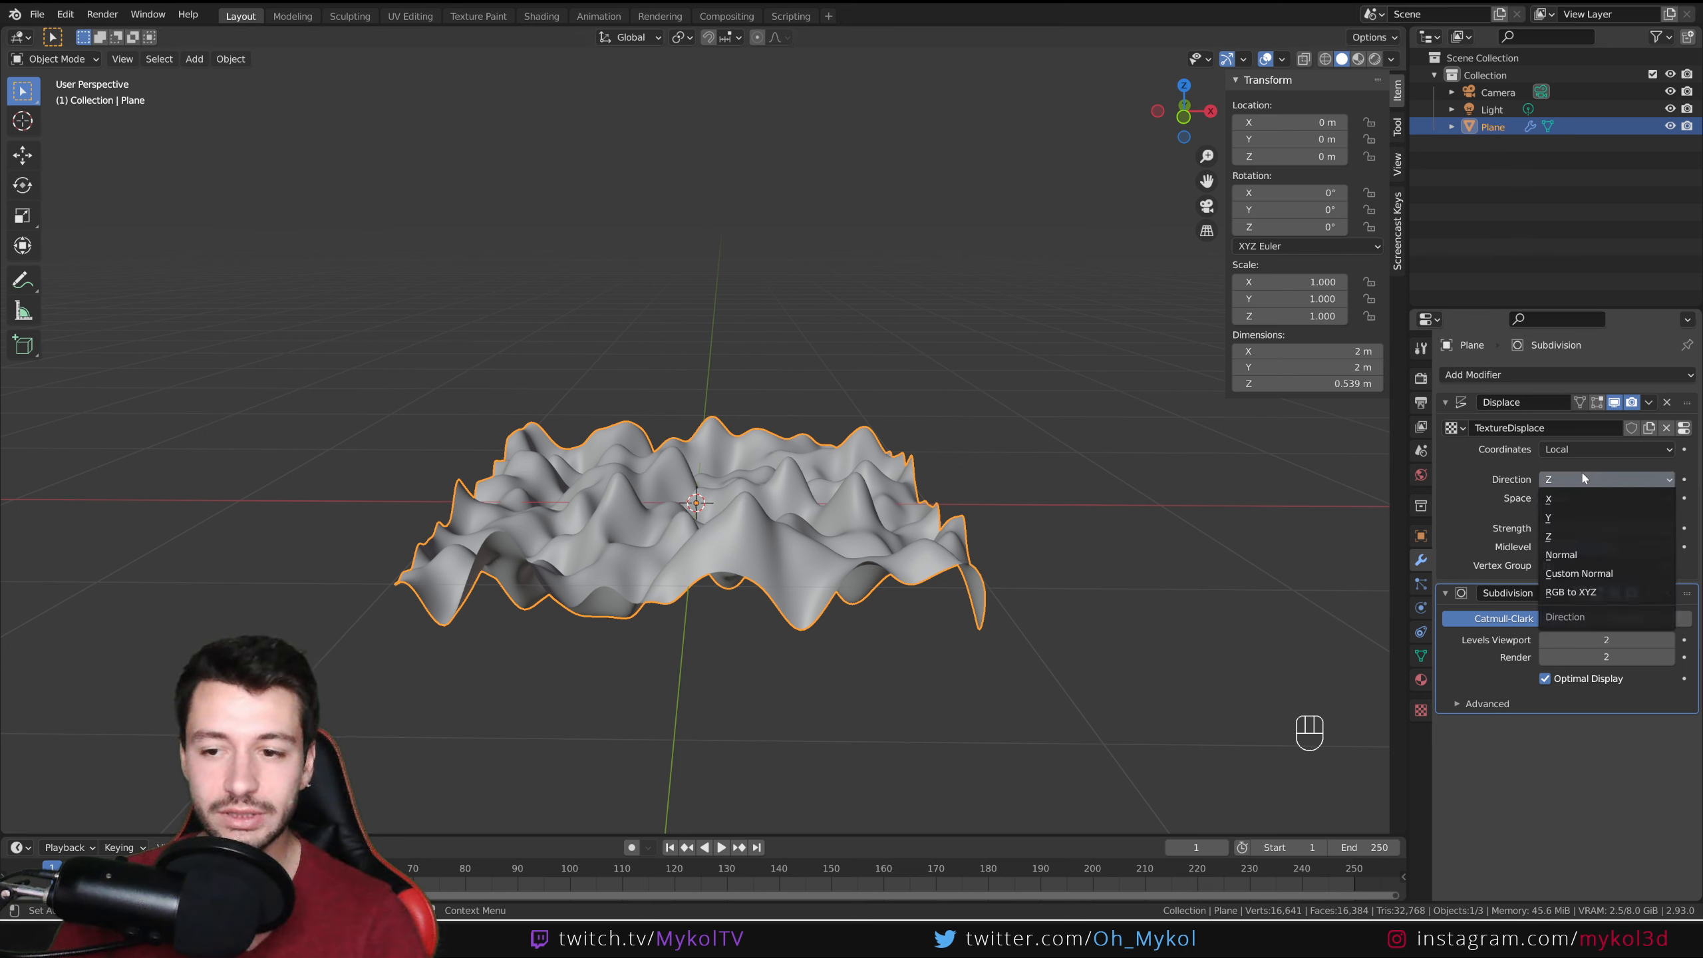
left_click(1562, 554)
middle_click_drag(1084, 563, 1043, 575)
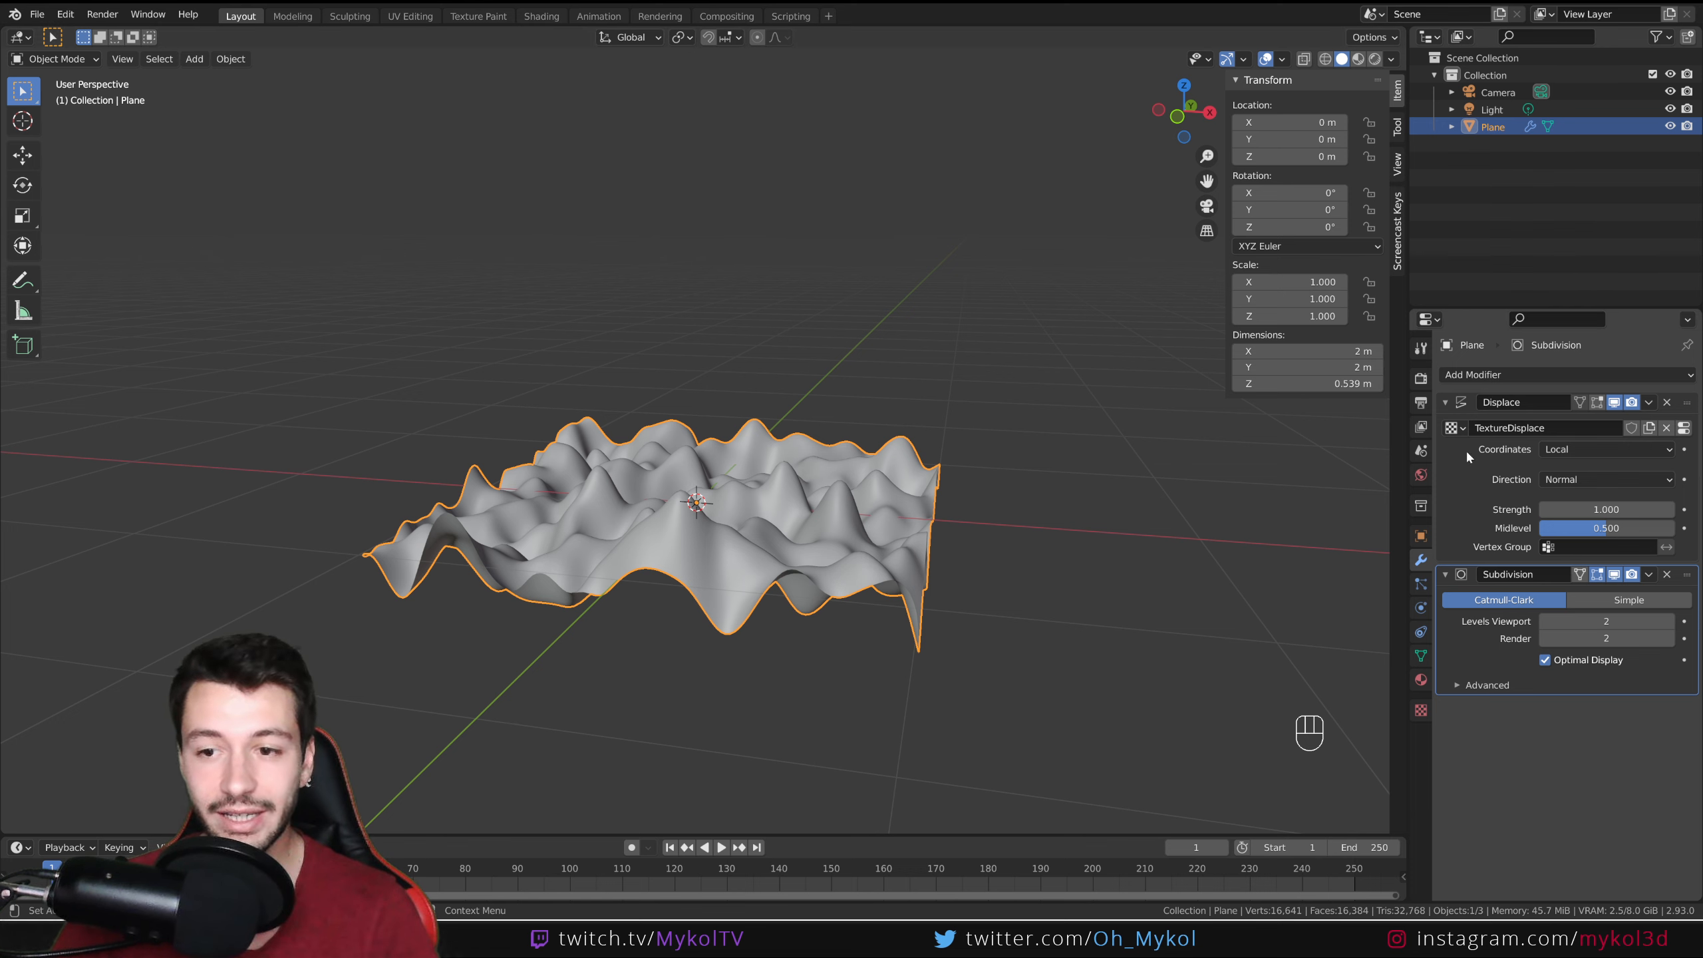
Step: Try the Global, Object and UV texture coordinates in the Displace modifier and set them back to Local
left_click(1569, 451)
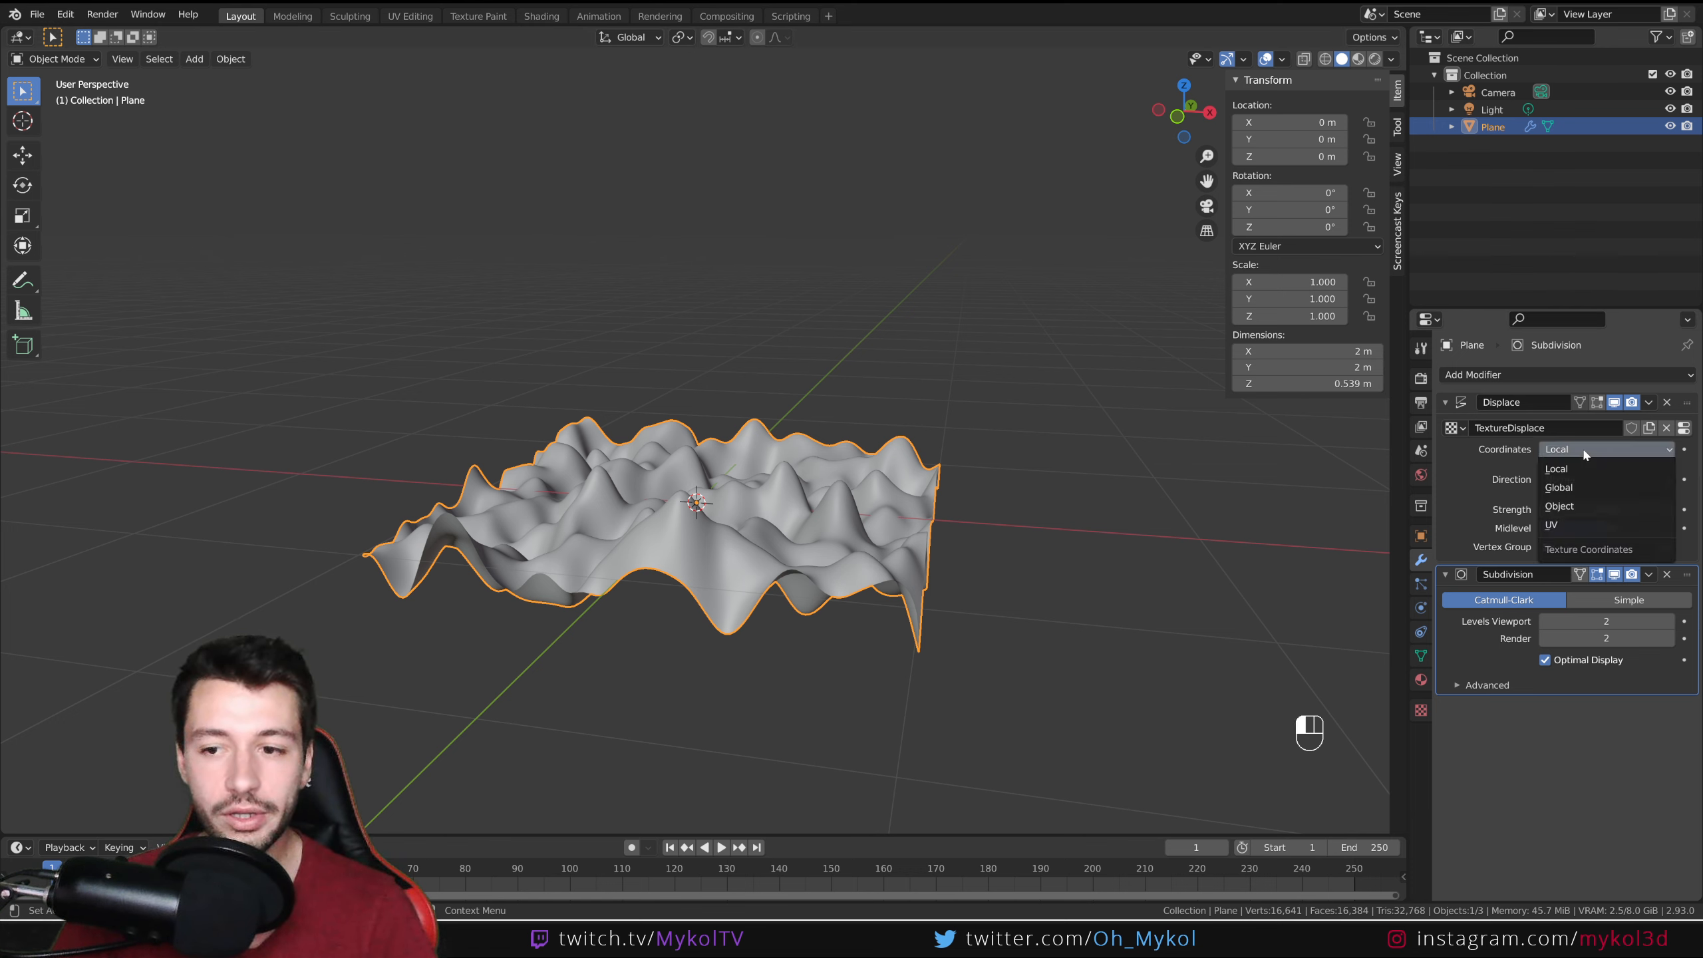
left_click(1574, 489)
left_click(1580, 453)
left_click(1570, 503)
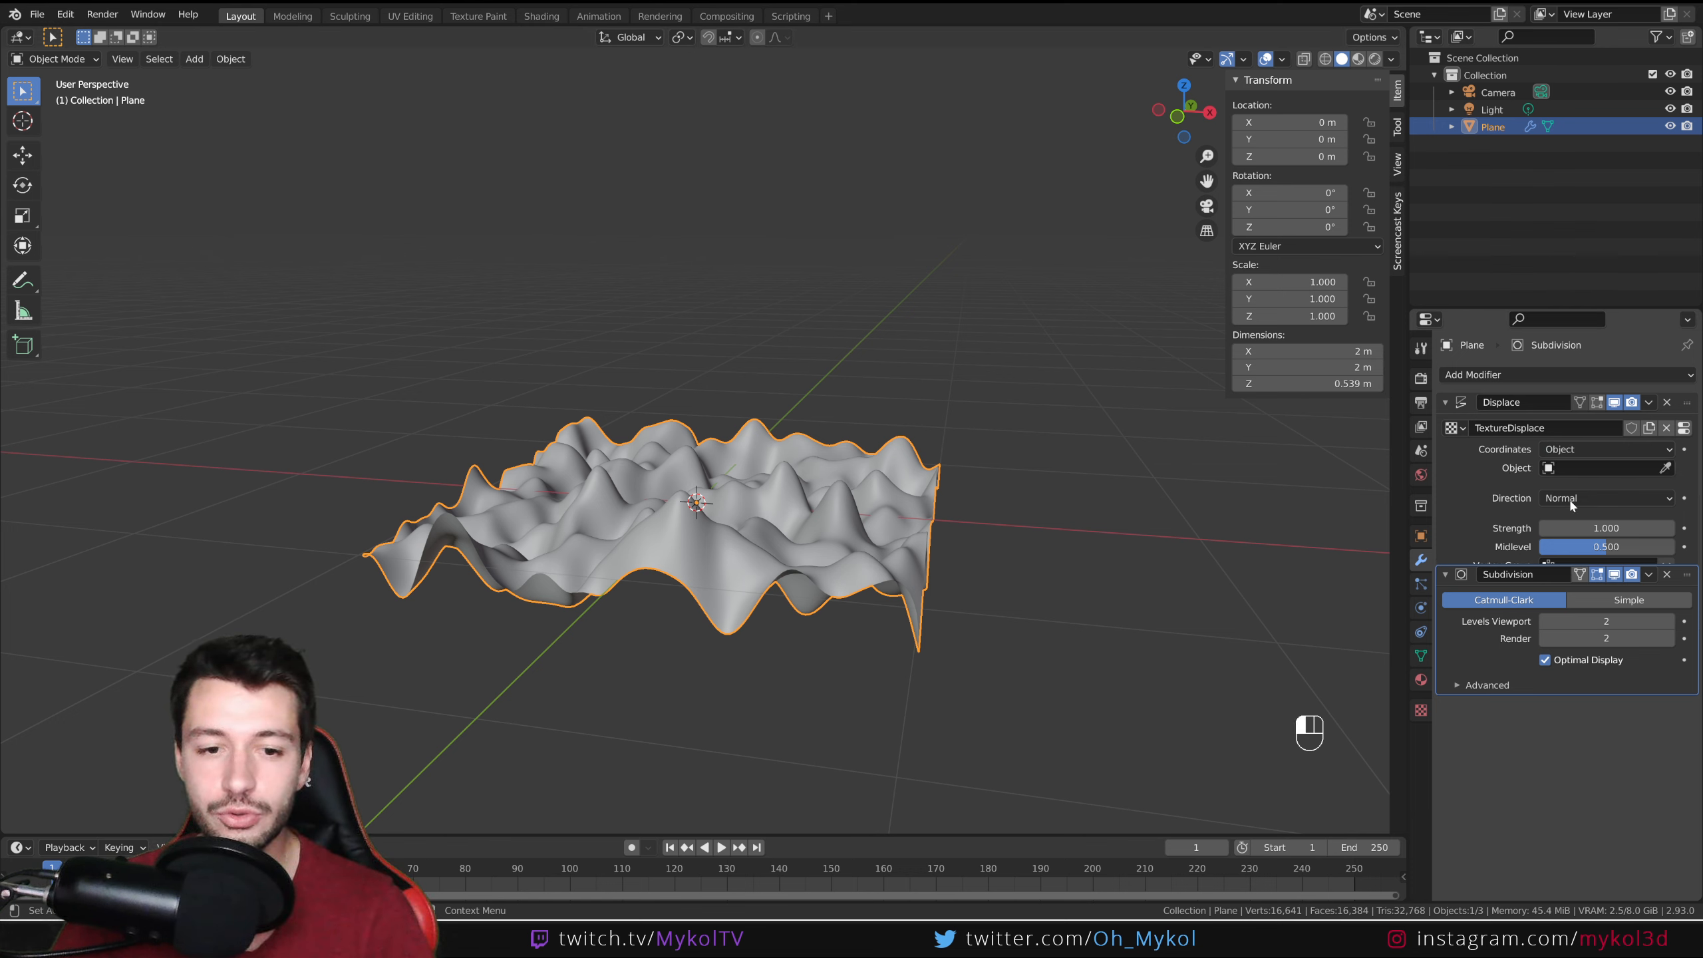
left_click(1588, 450)
left_click(1576, 518)
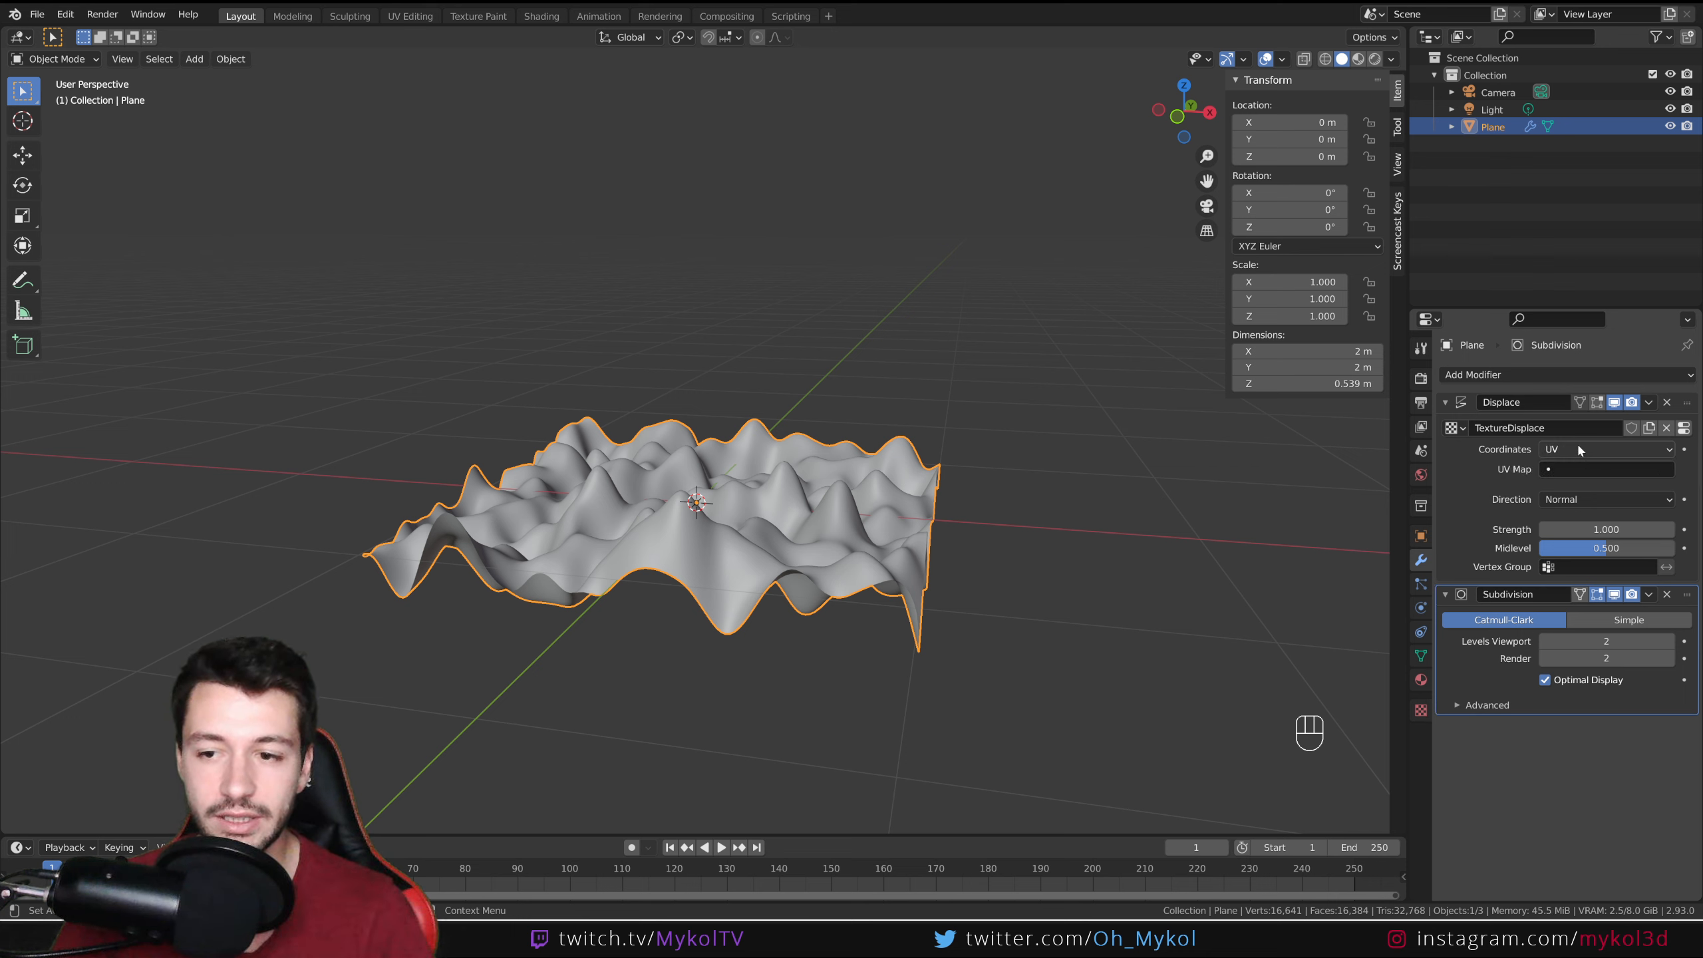
left_click(1576, 445)
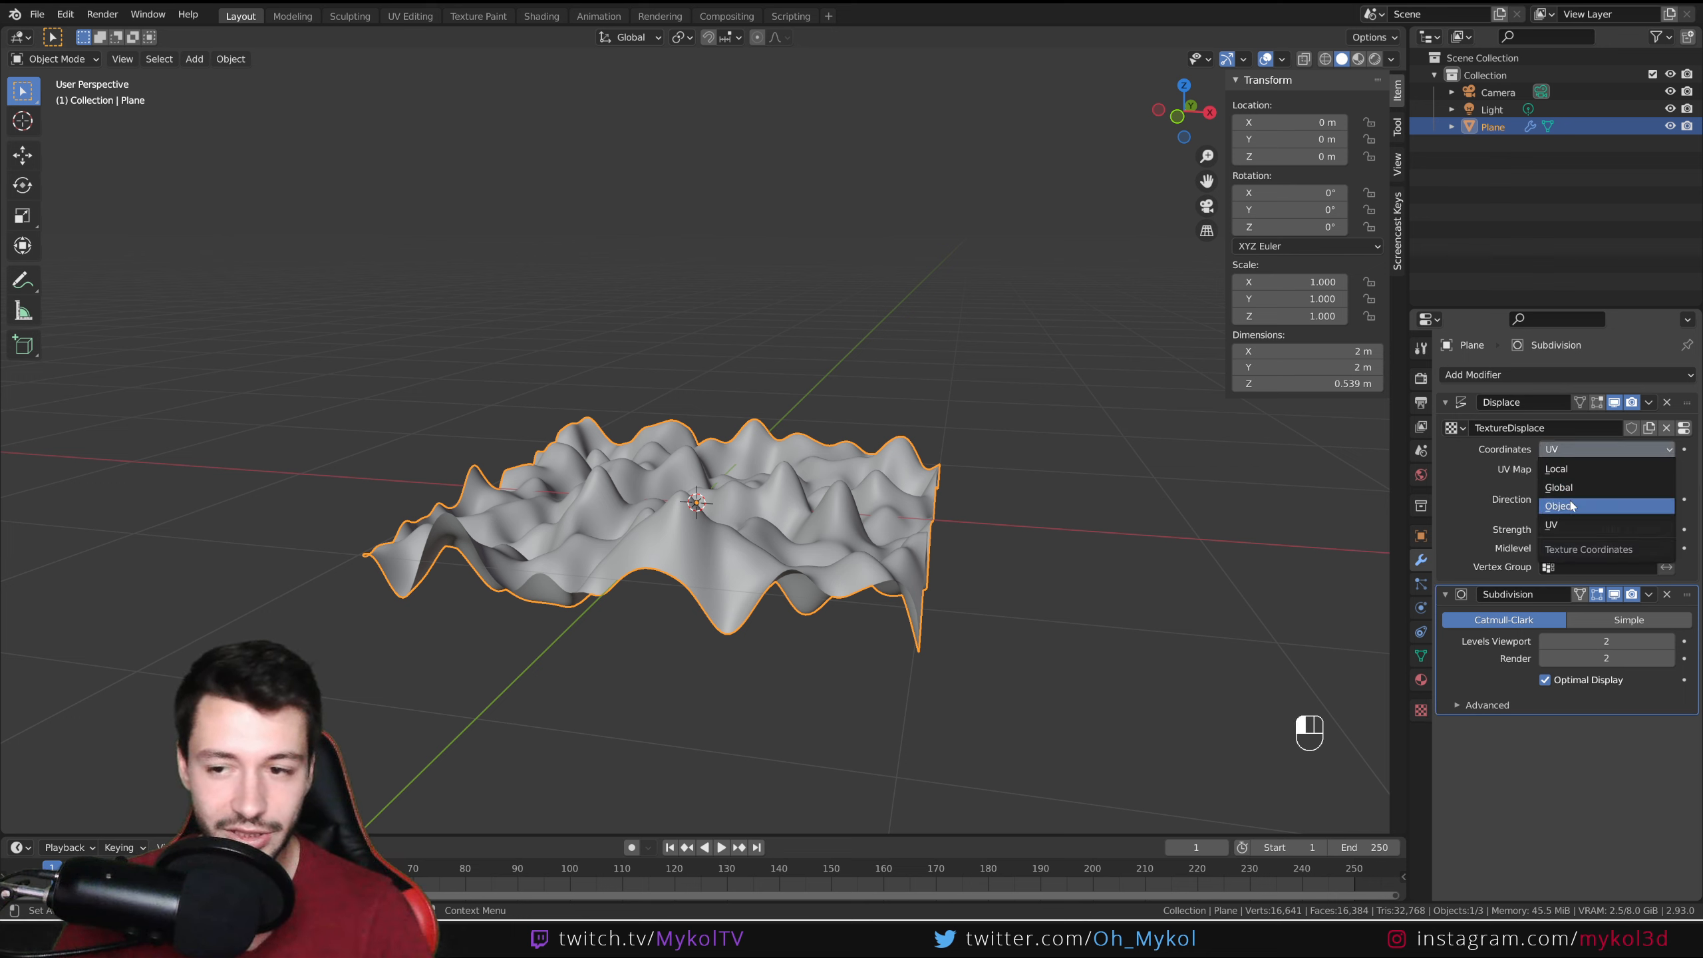
left_click(1559, 468)
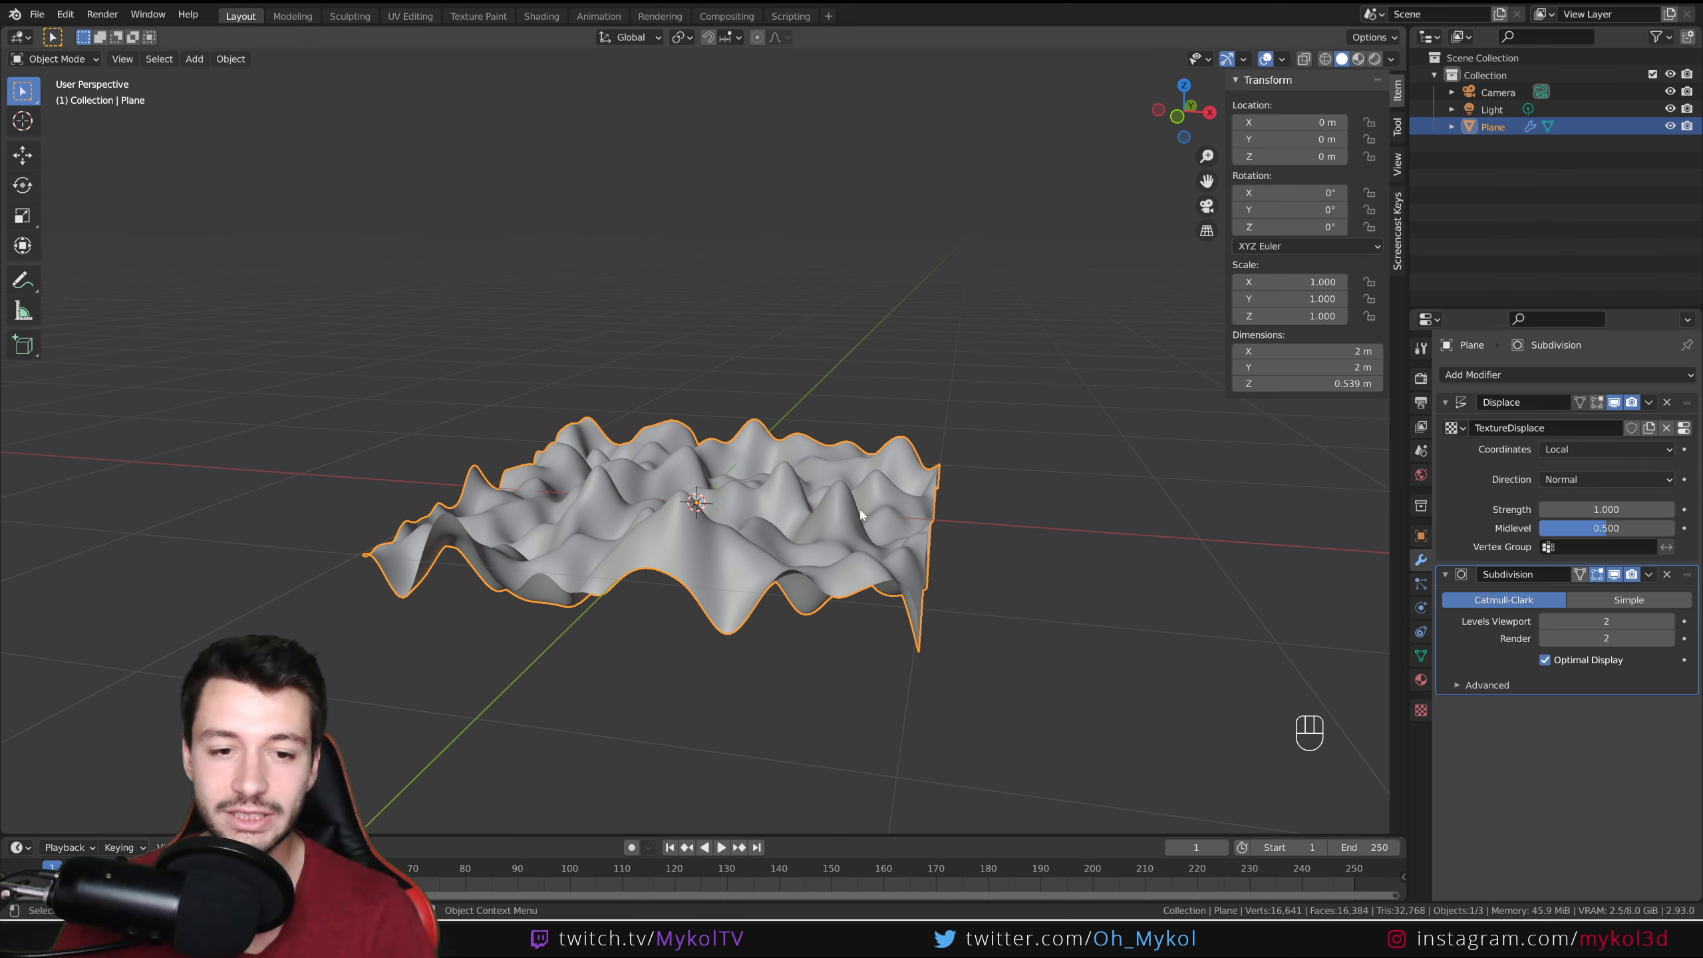
Step: Add a Plain Axes empty at the origin and rename it DisplaceCtrl
middle_click_drag(861, 514, 907, 581)
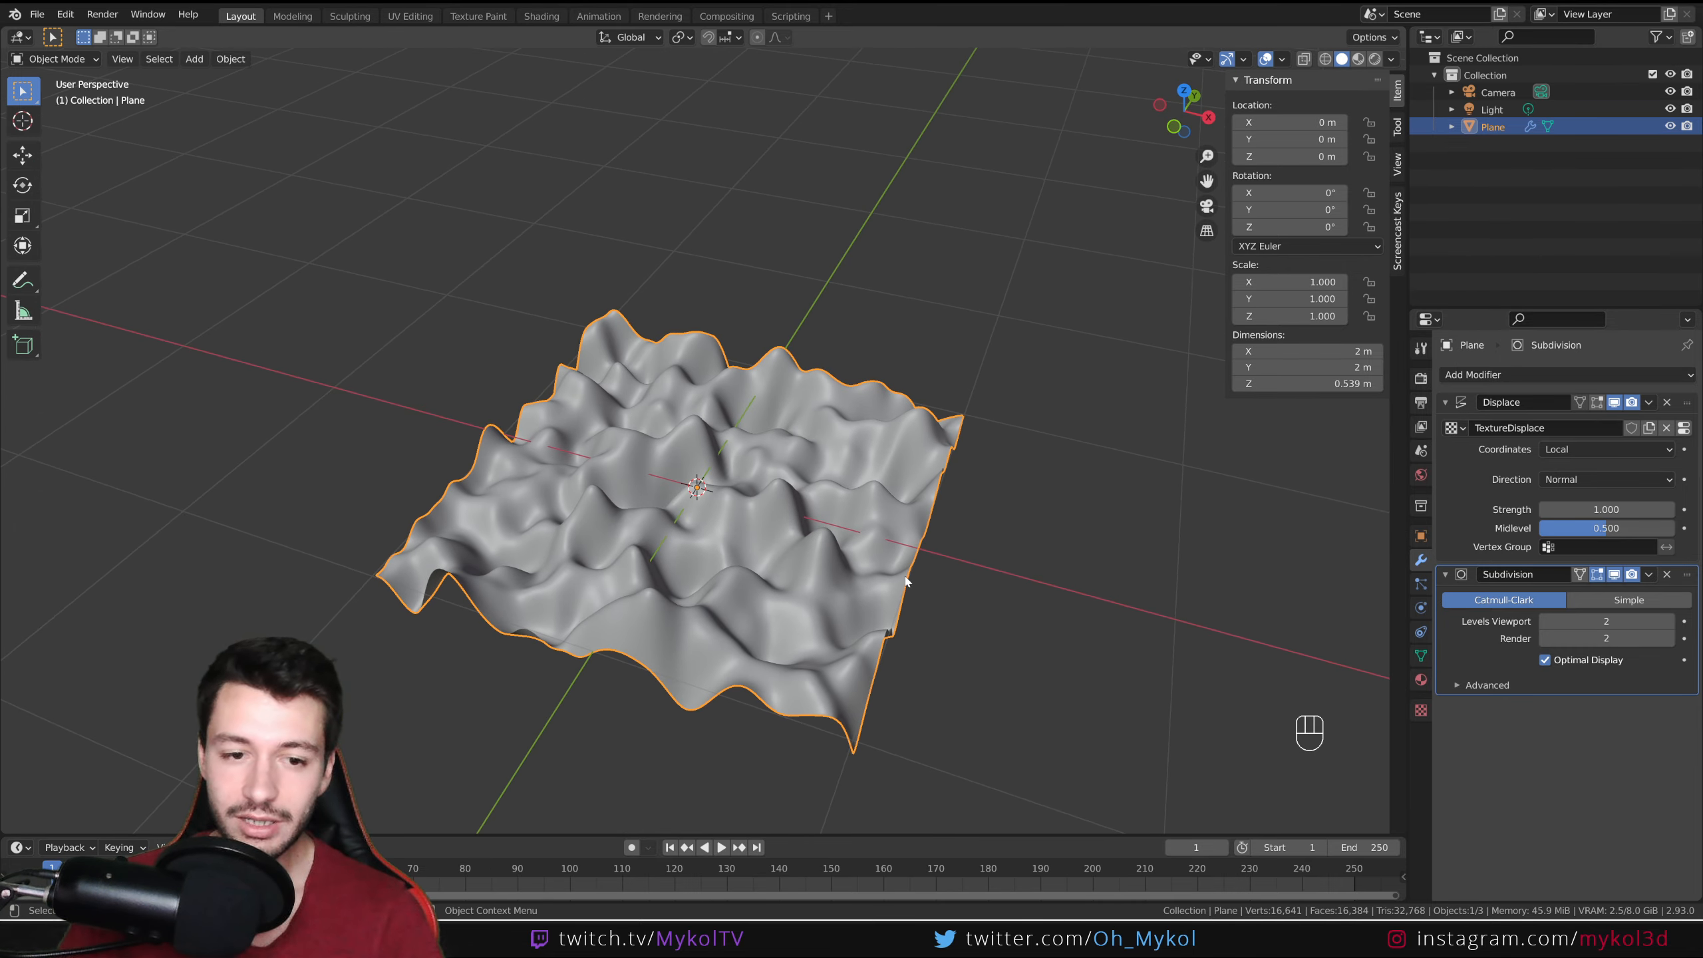
key("shift+a")
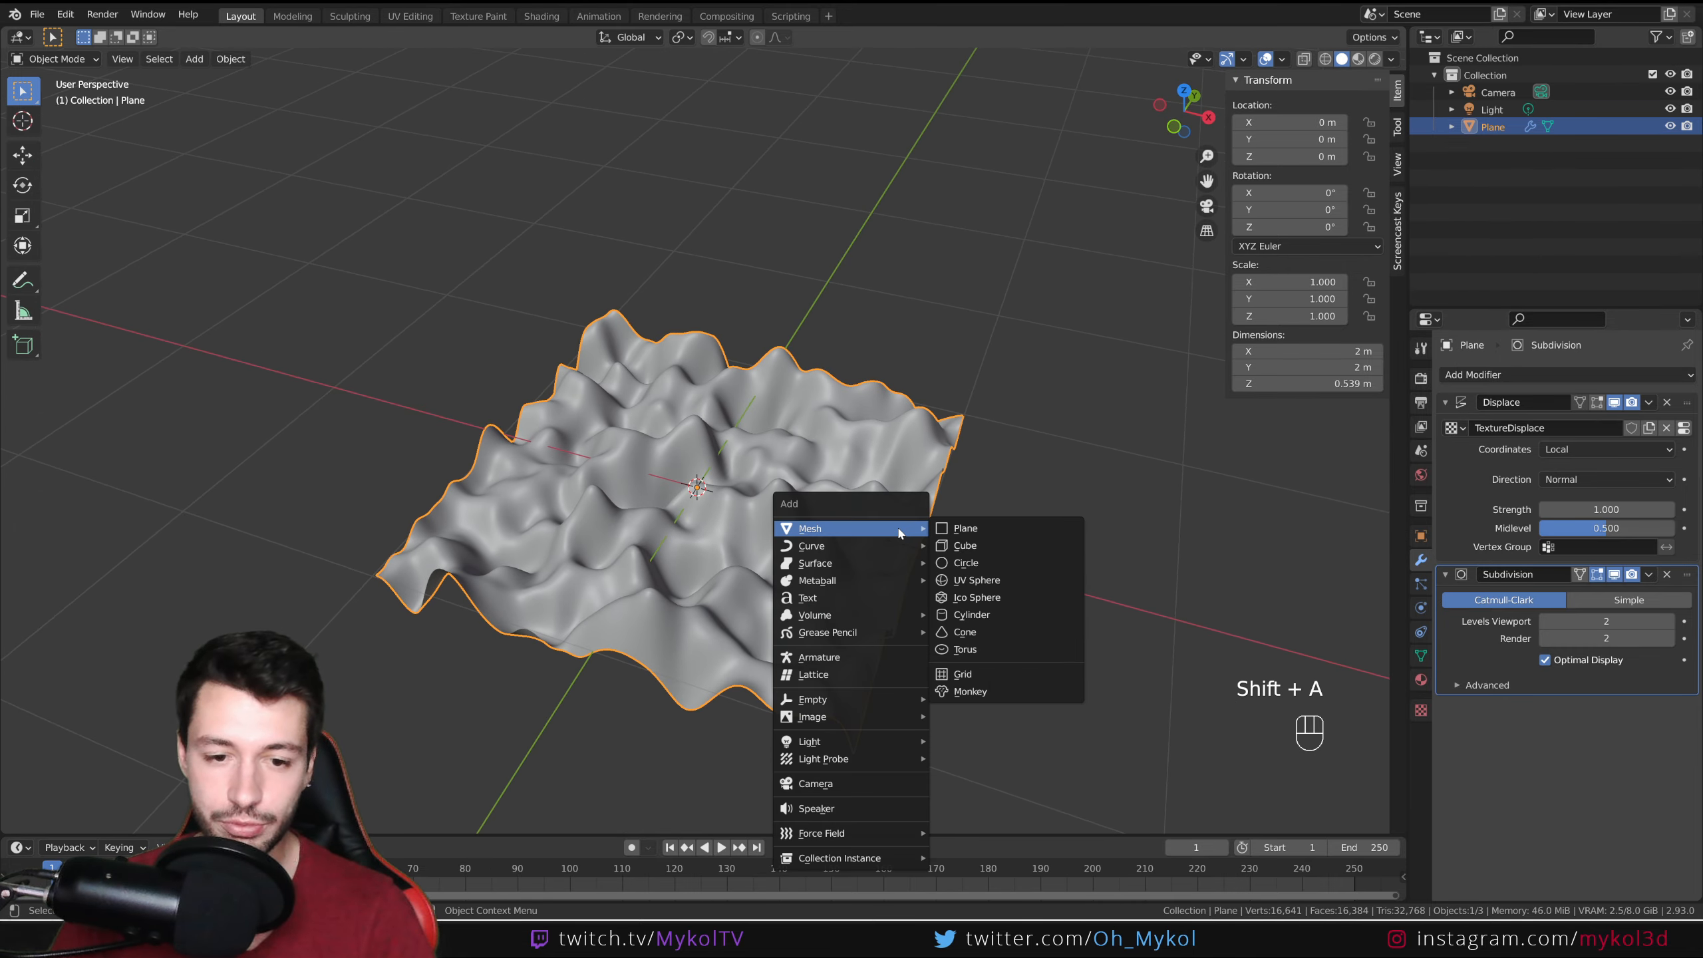
mouse_move(858, 708)
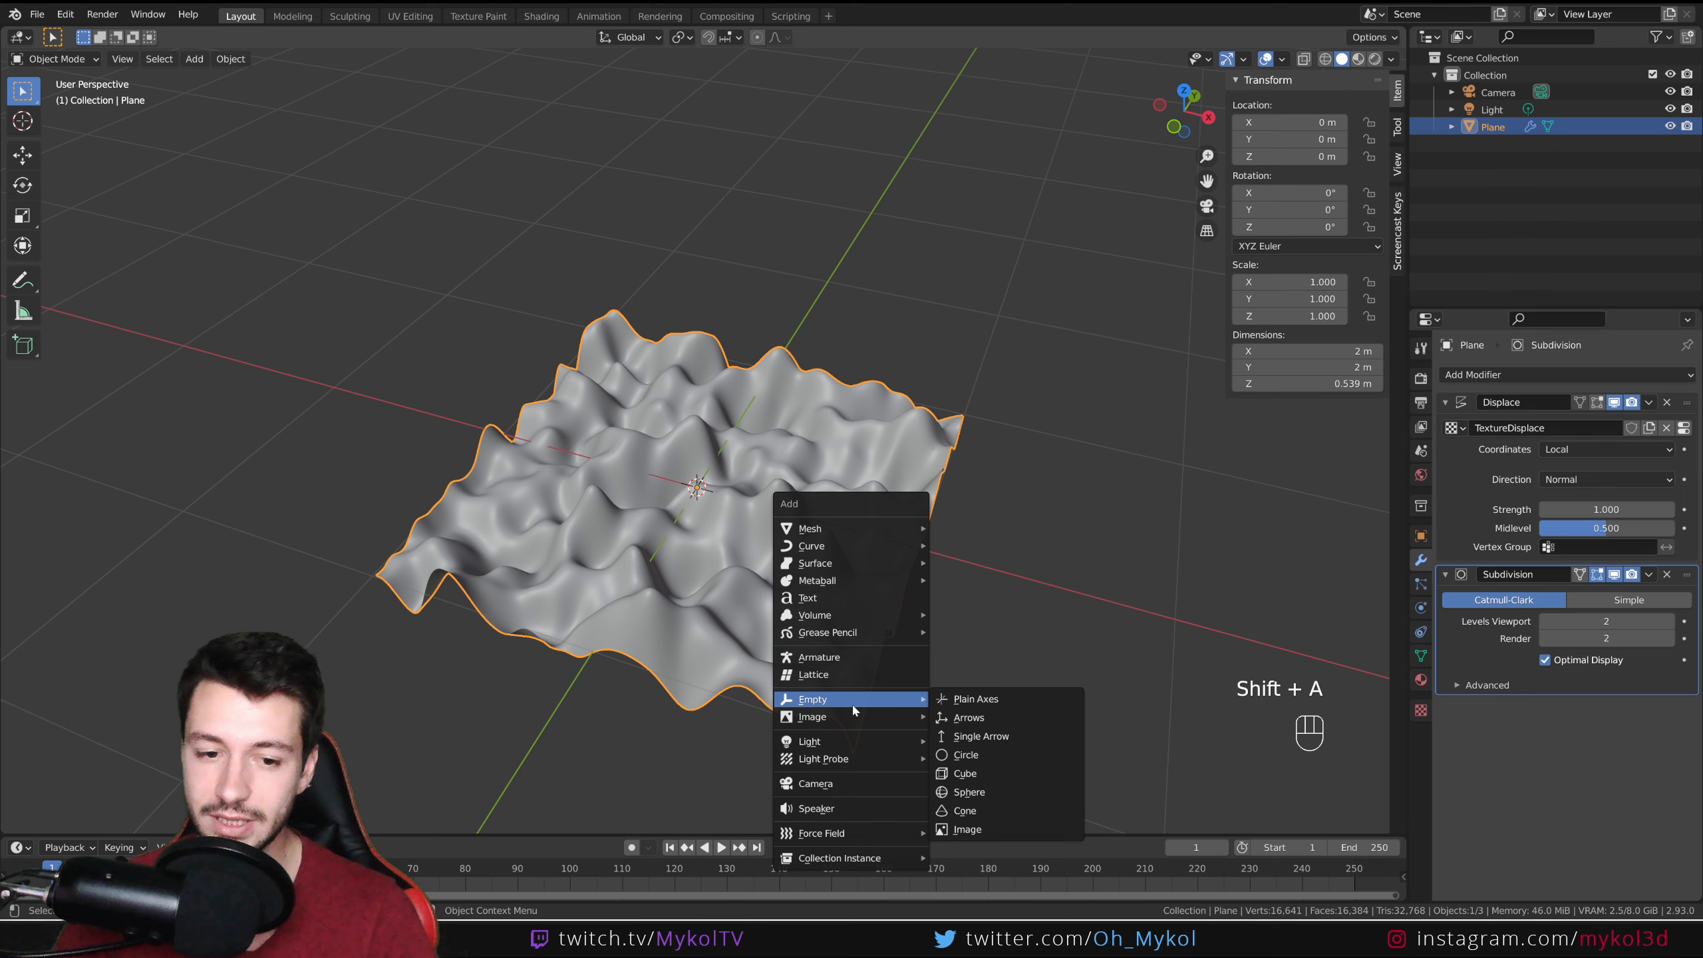
left_click(955, 703)
left_click(1524, 376)
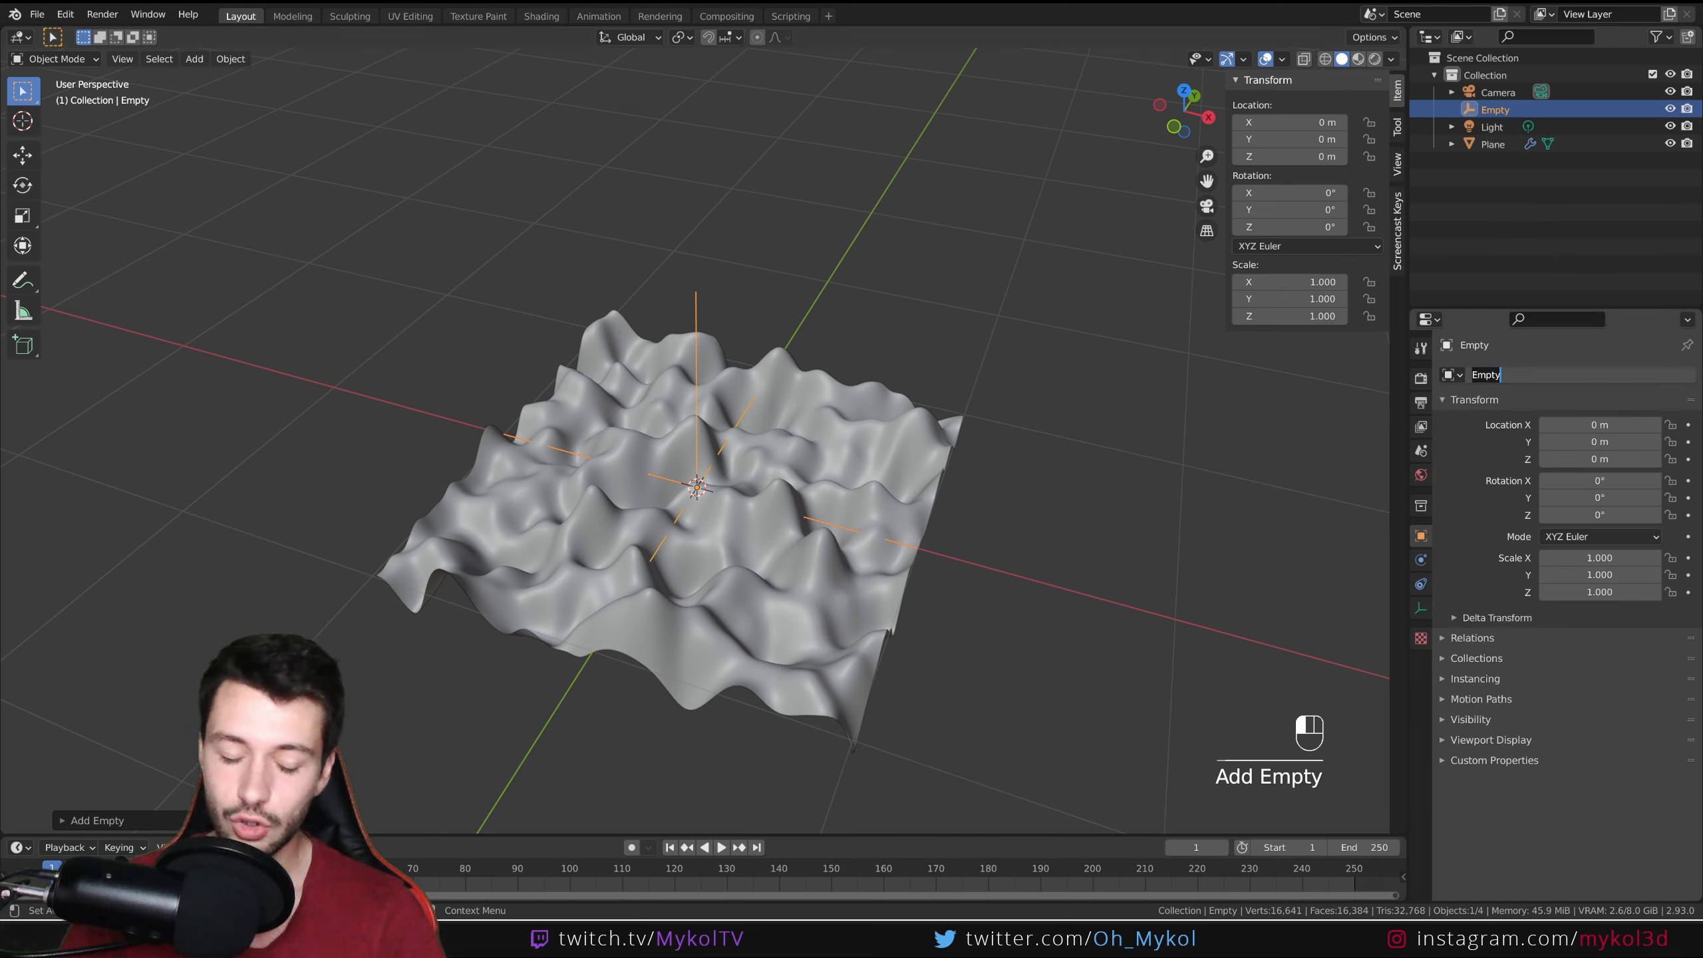
type("DisplceCtrl")
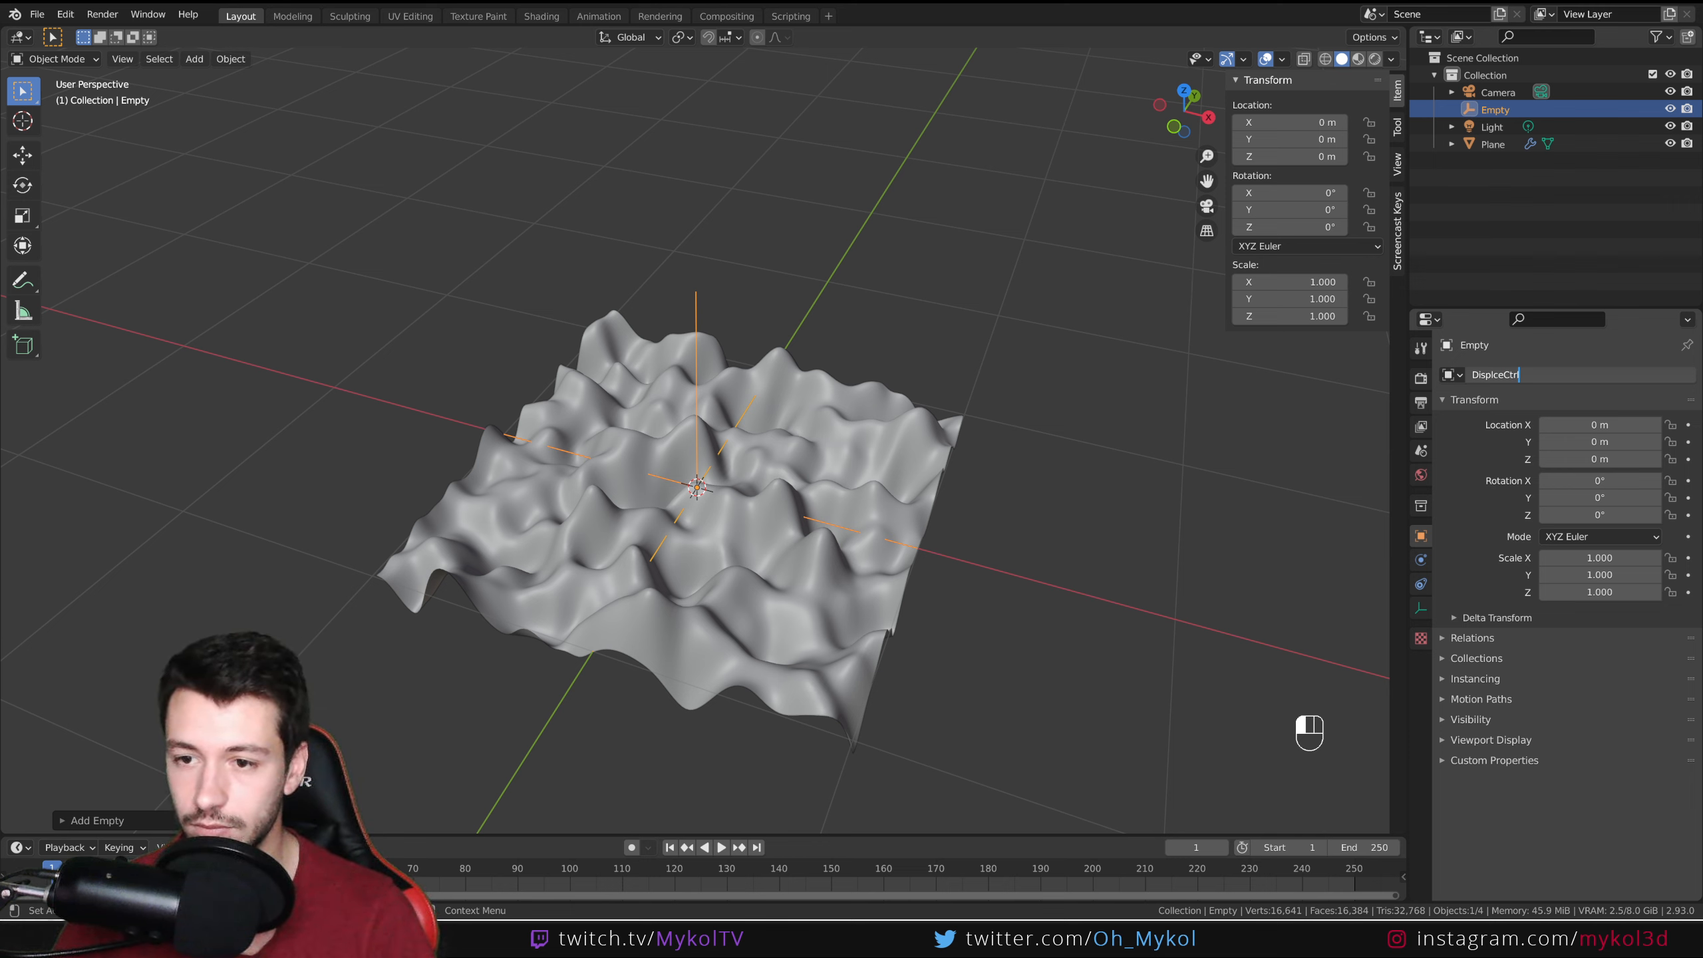
key("Return")
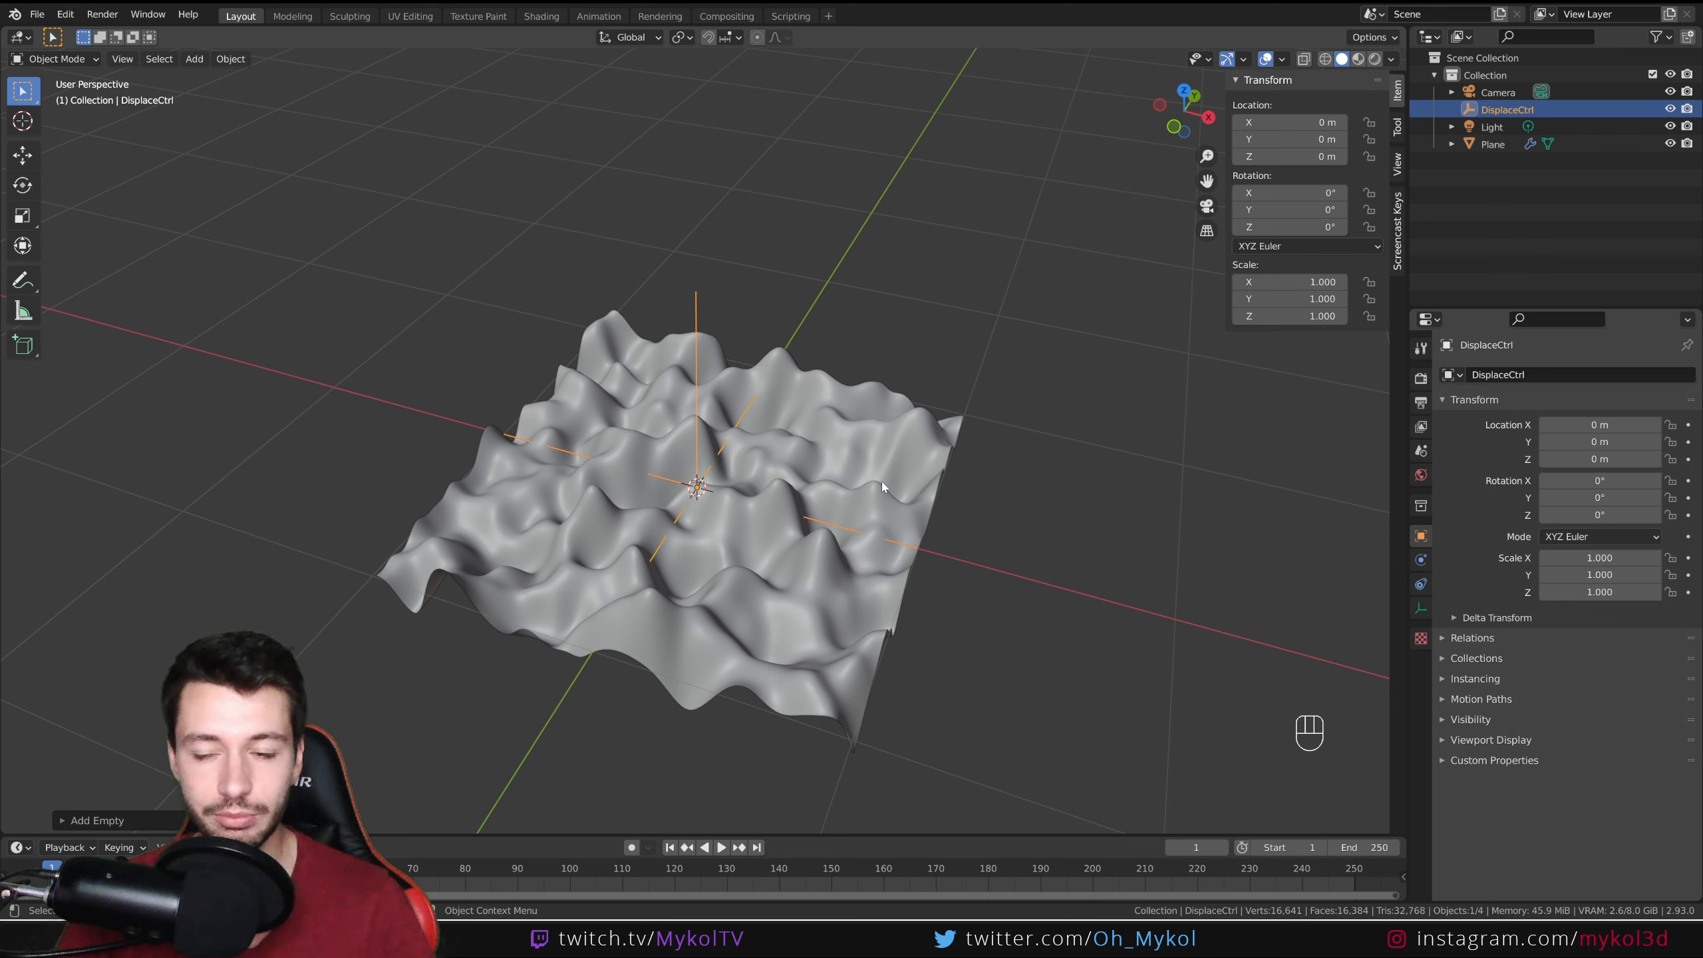
Step: Select the terrain plane, view its base mesh in Edit Mode, and return to Object Mode
left_click(806, 580)
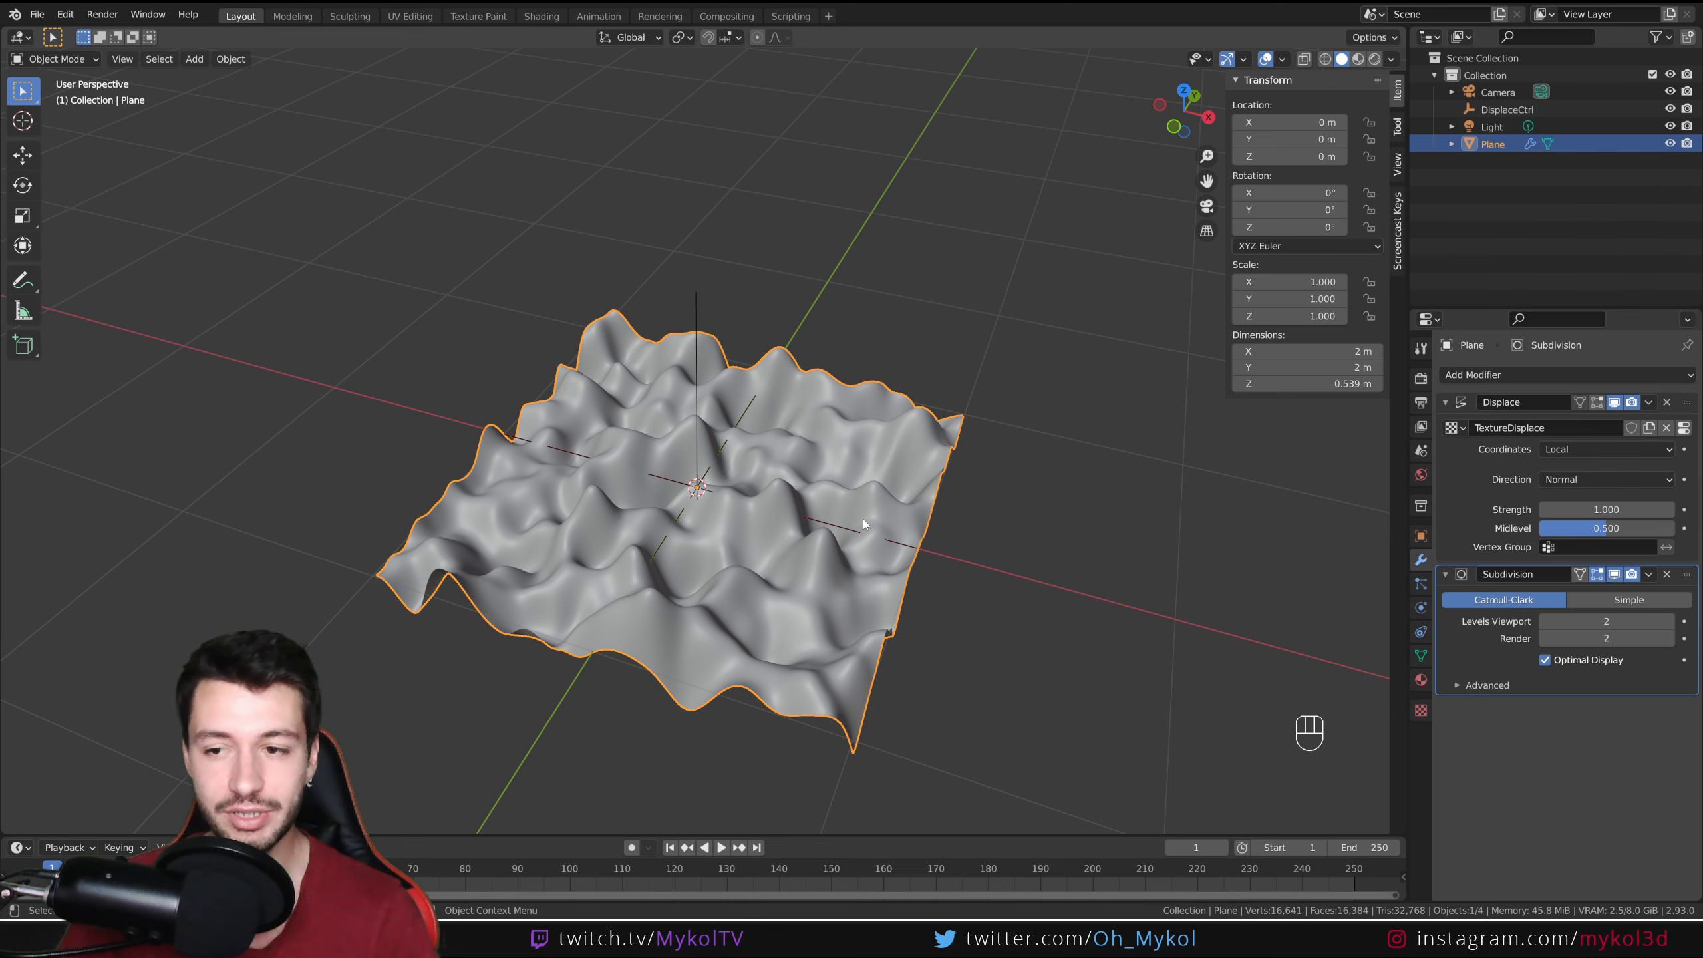
middle_click_drag(862, 520, 811, 576)
key("Tab")
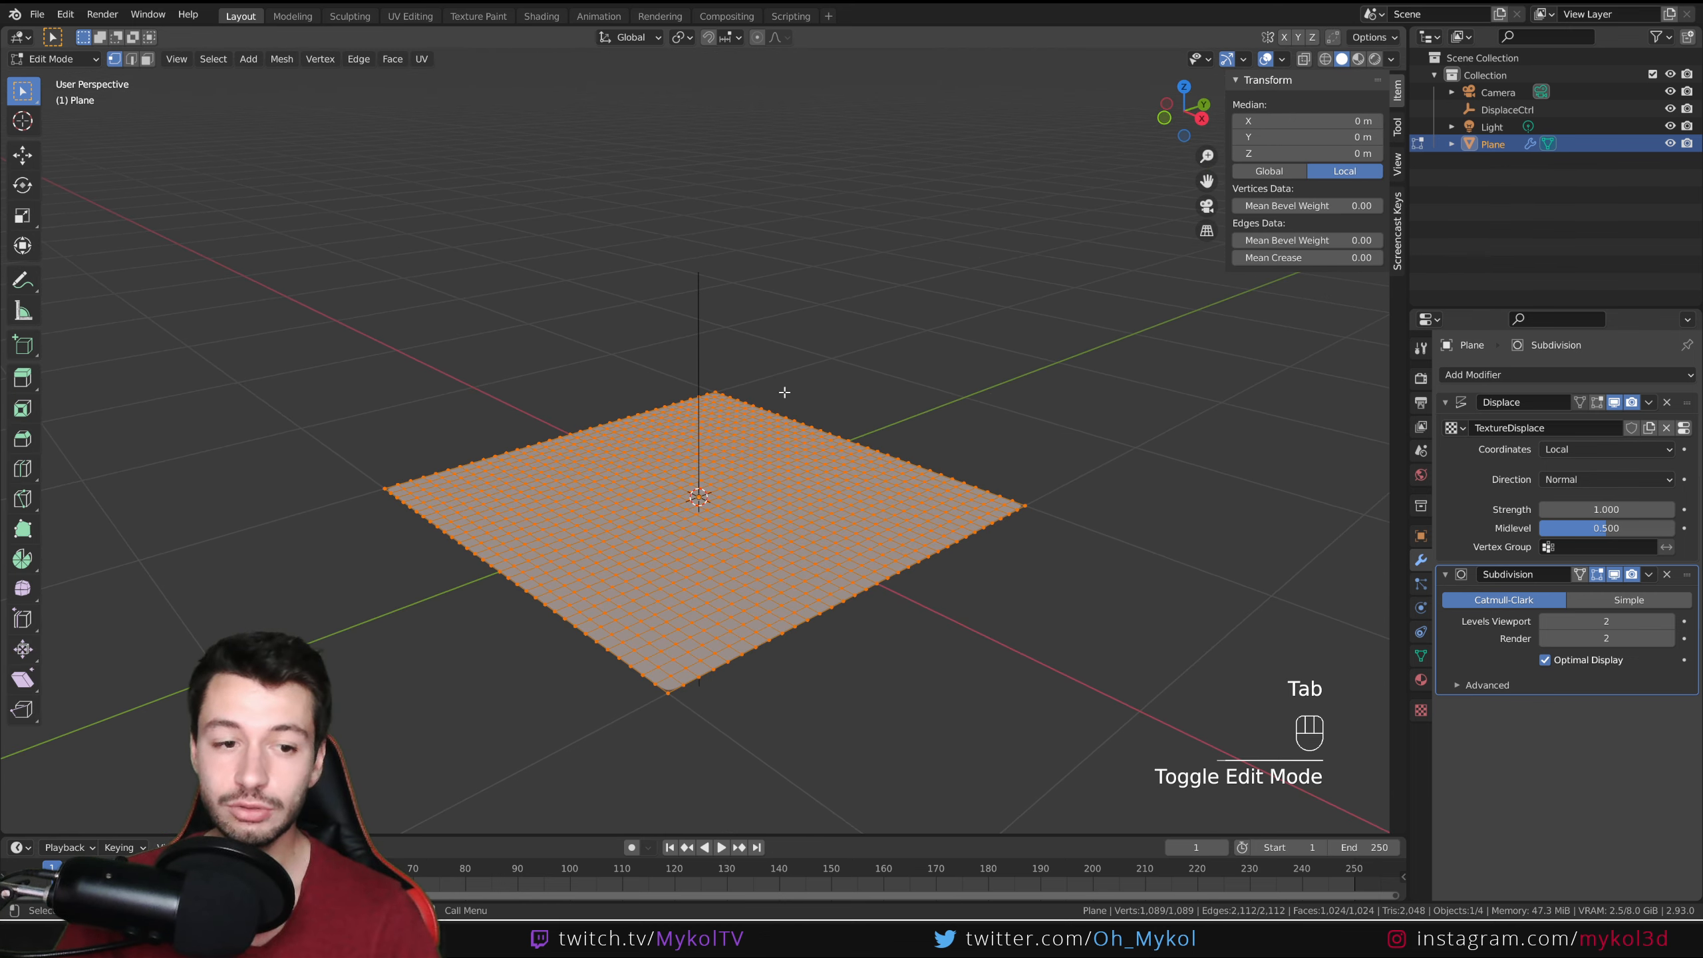
key("Tab")
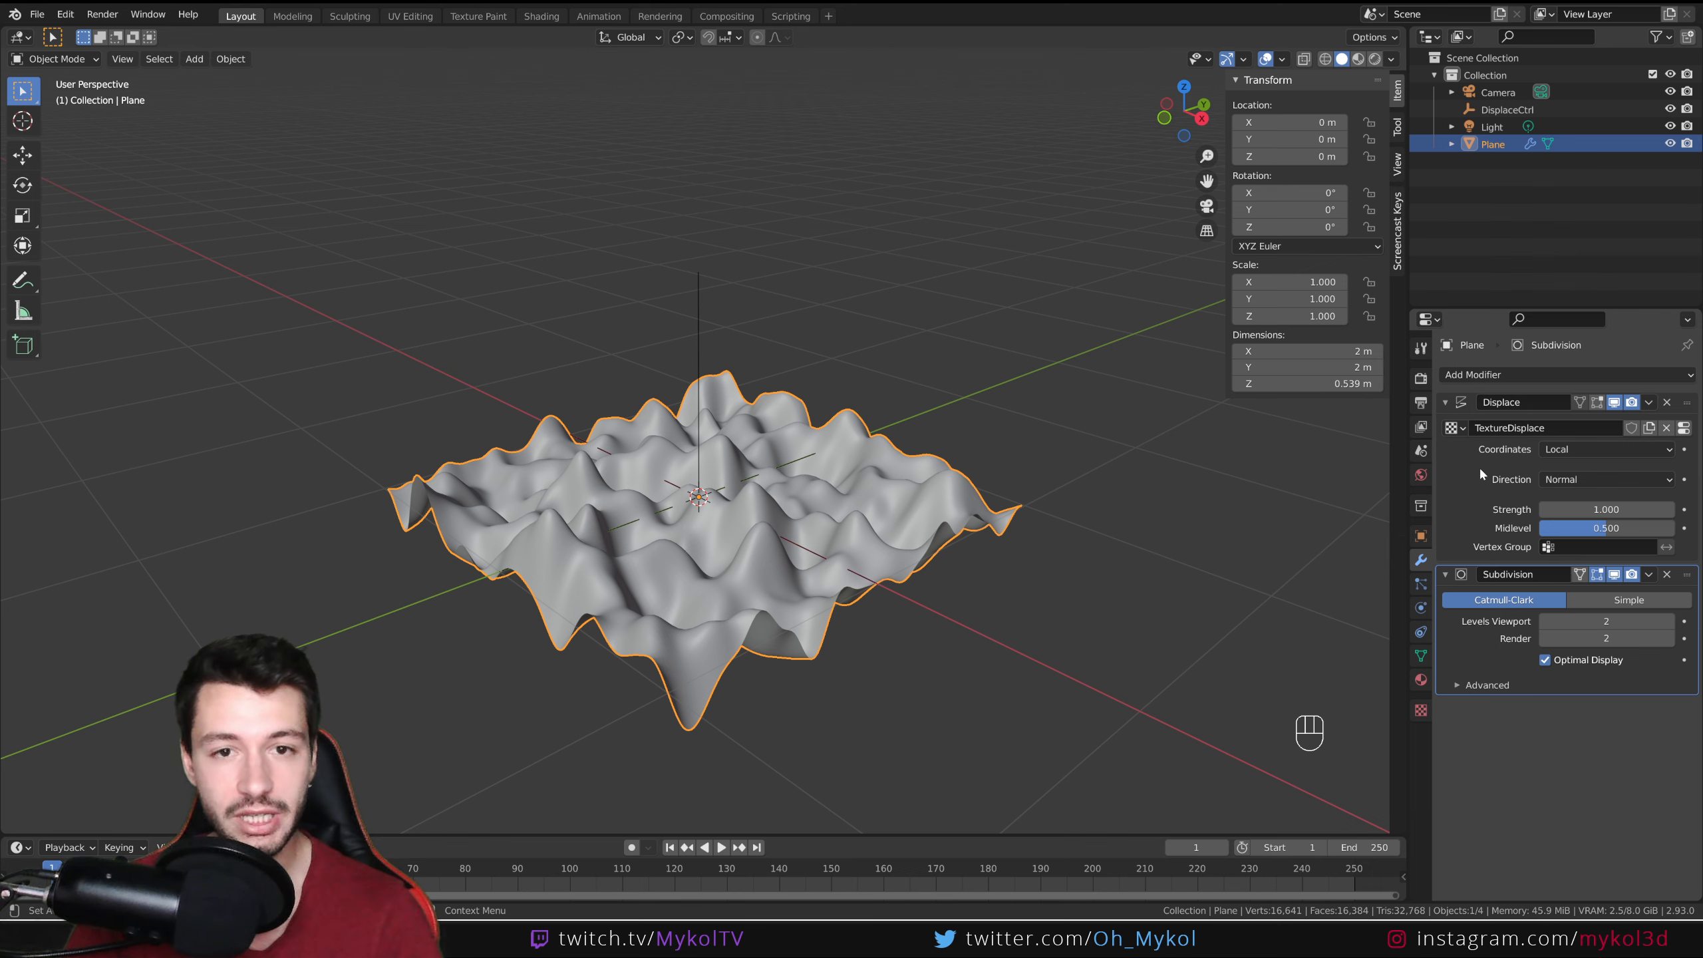
Step: Set the plane's Displace coordinates to Object and pick the DisplaceCtrl empty as the reference object
scroll(832, 524, "up", 3)
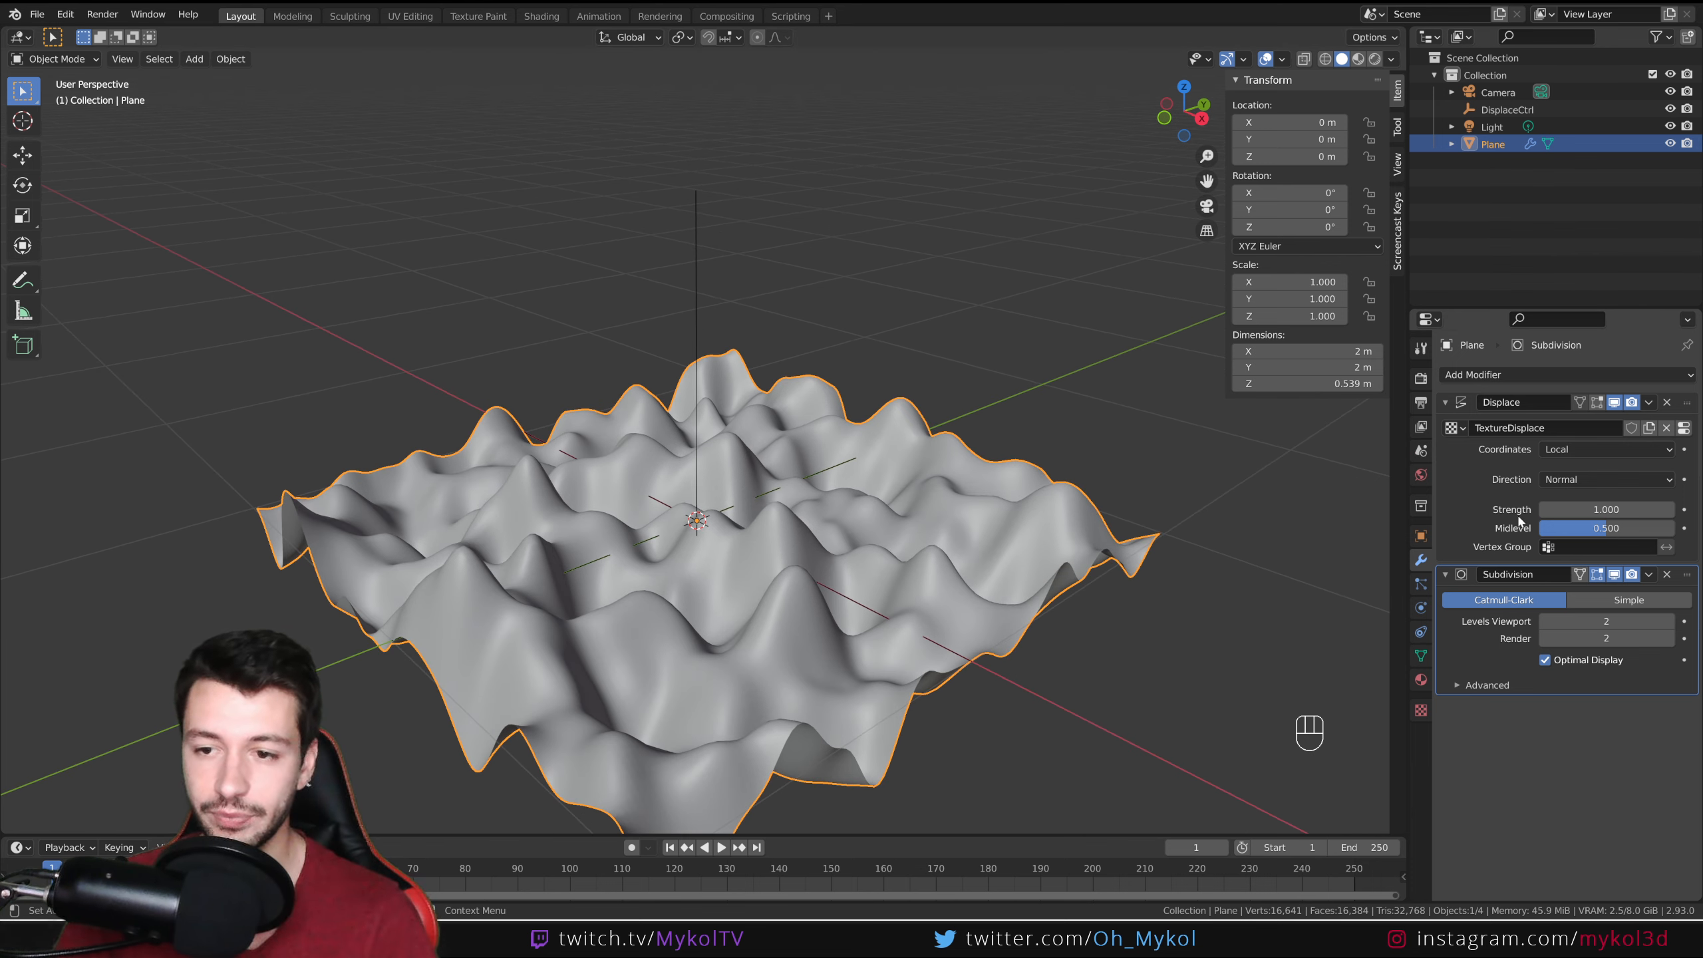
left_click(1569, 448)
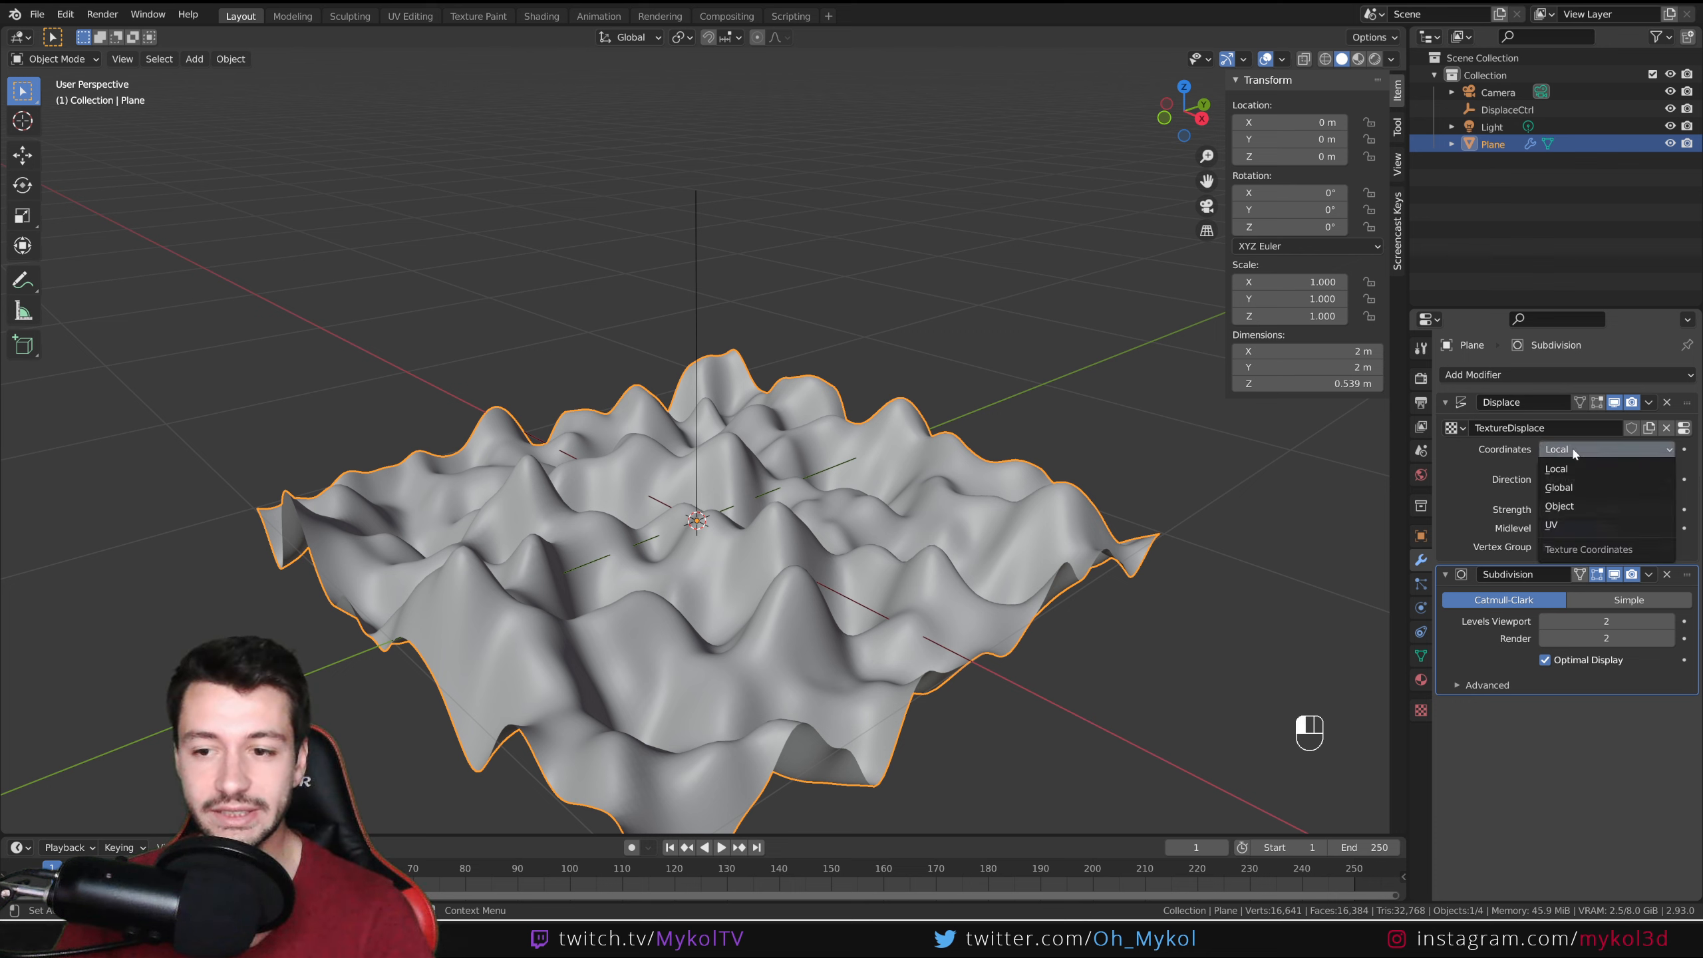
left_click(1572, 510)
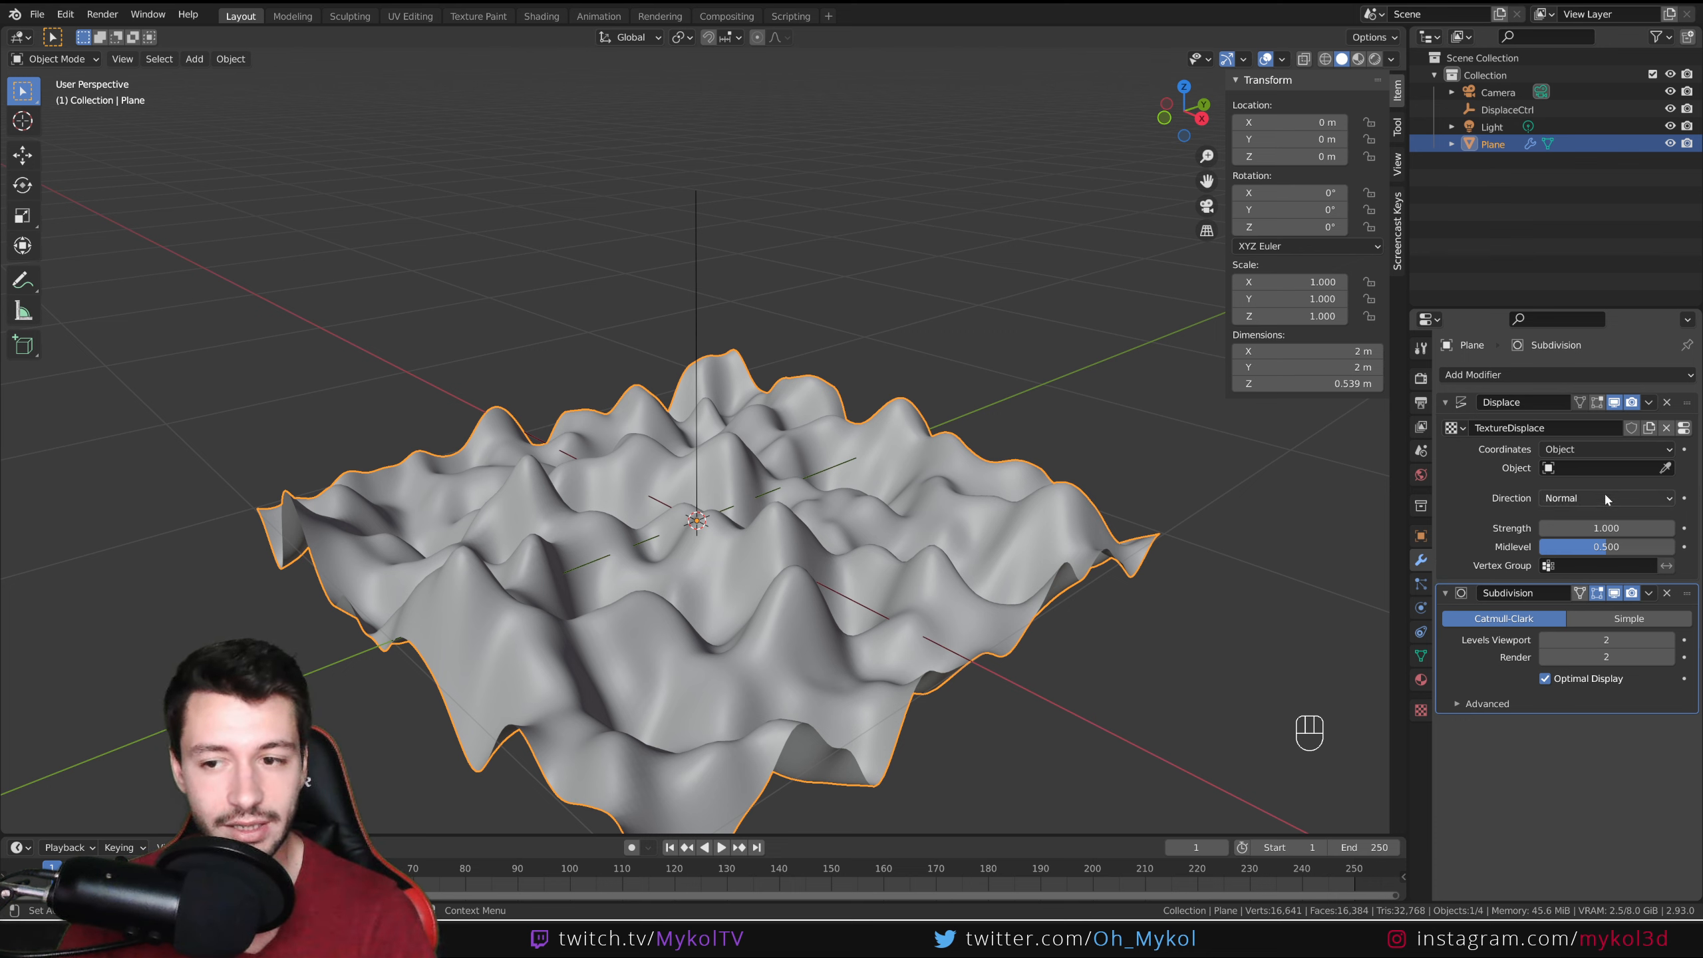
left_click(702, 289)
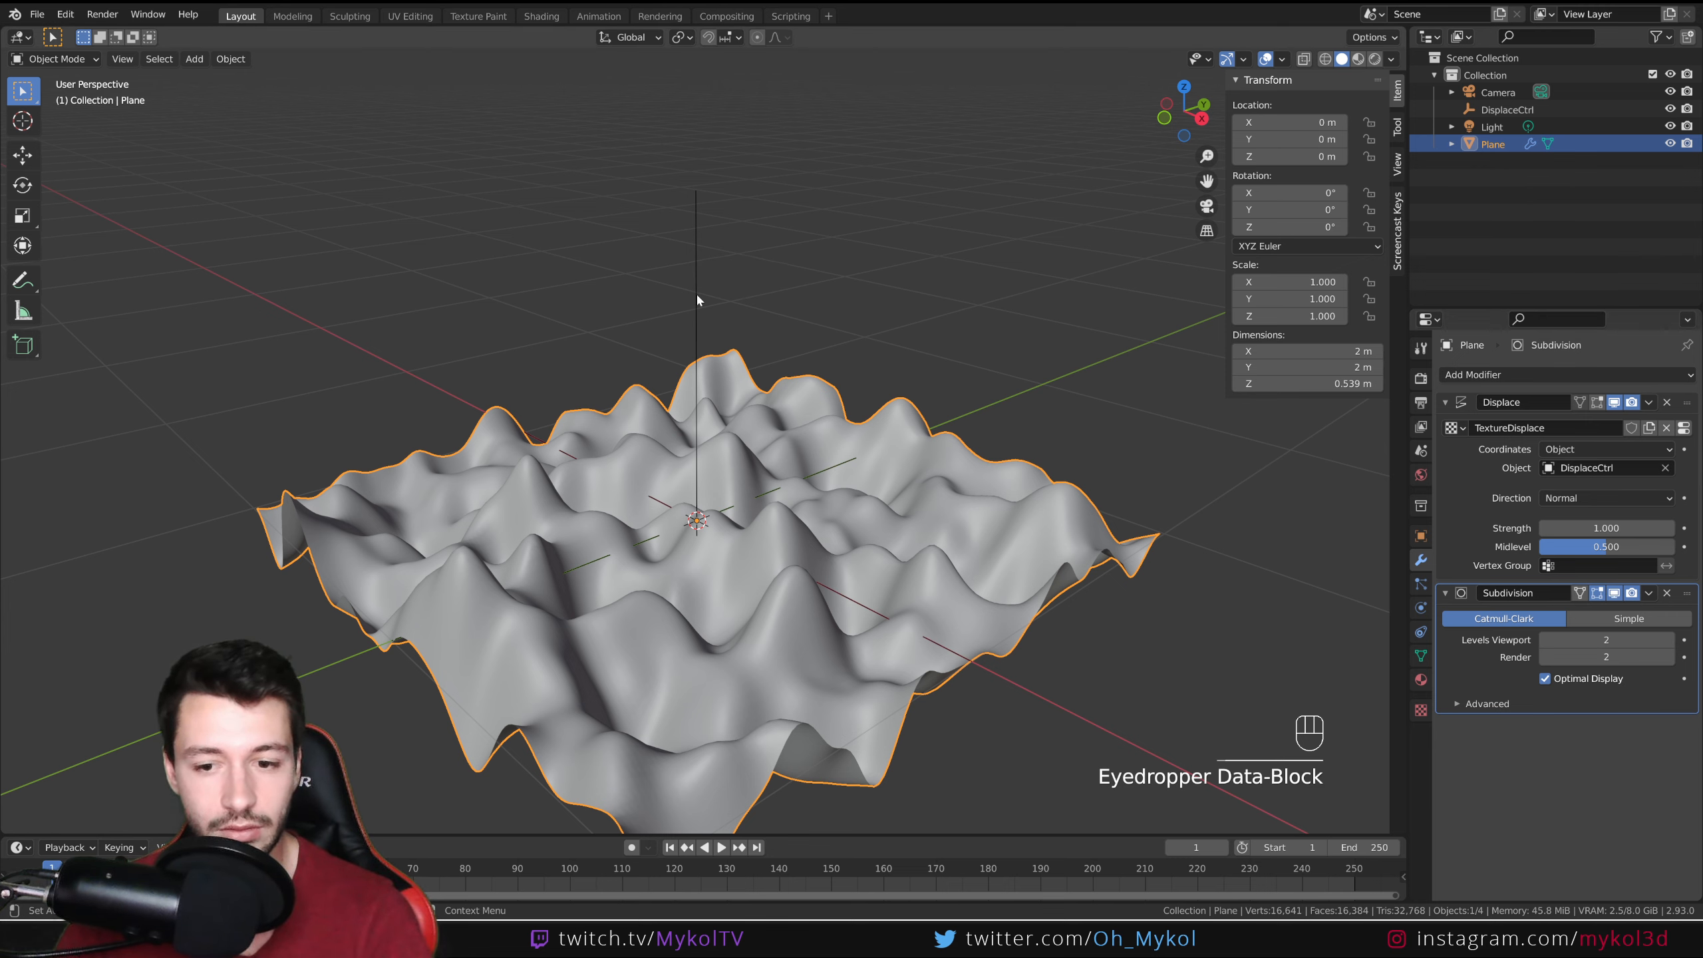
Step: Select the DisplaceCtrl empty and try moving it freely to shift the displacement across the plane
left_click(695, 292)
key("g")
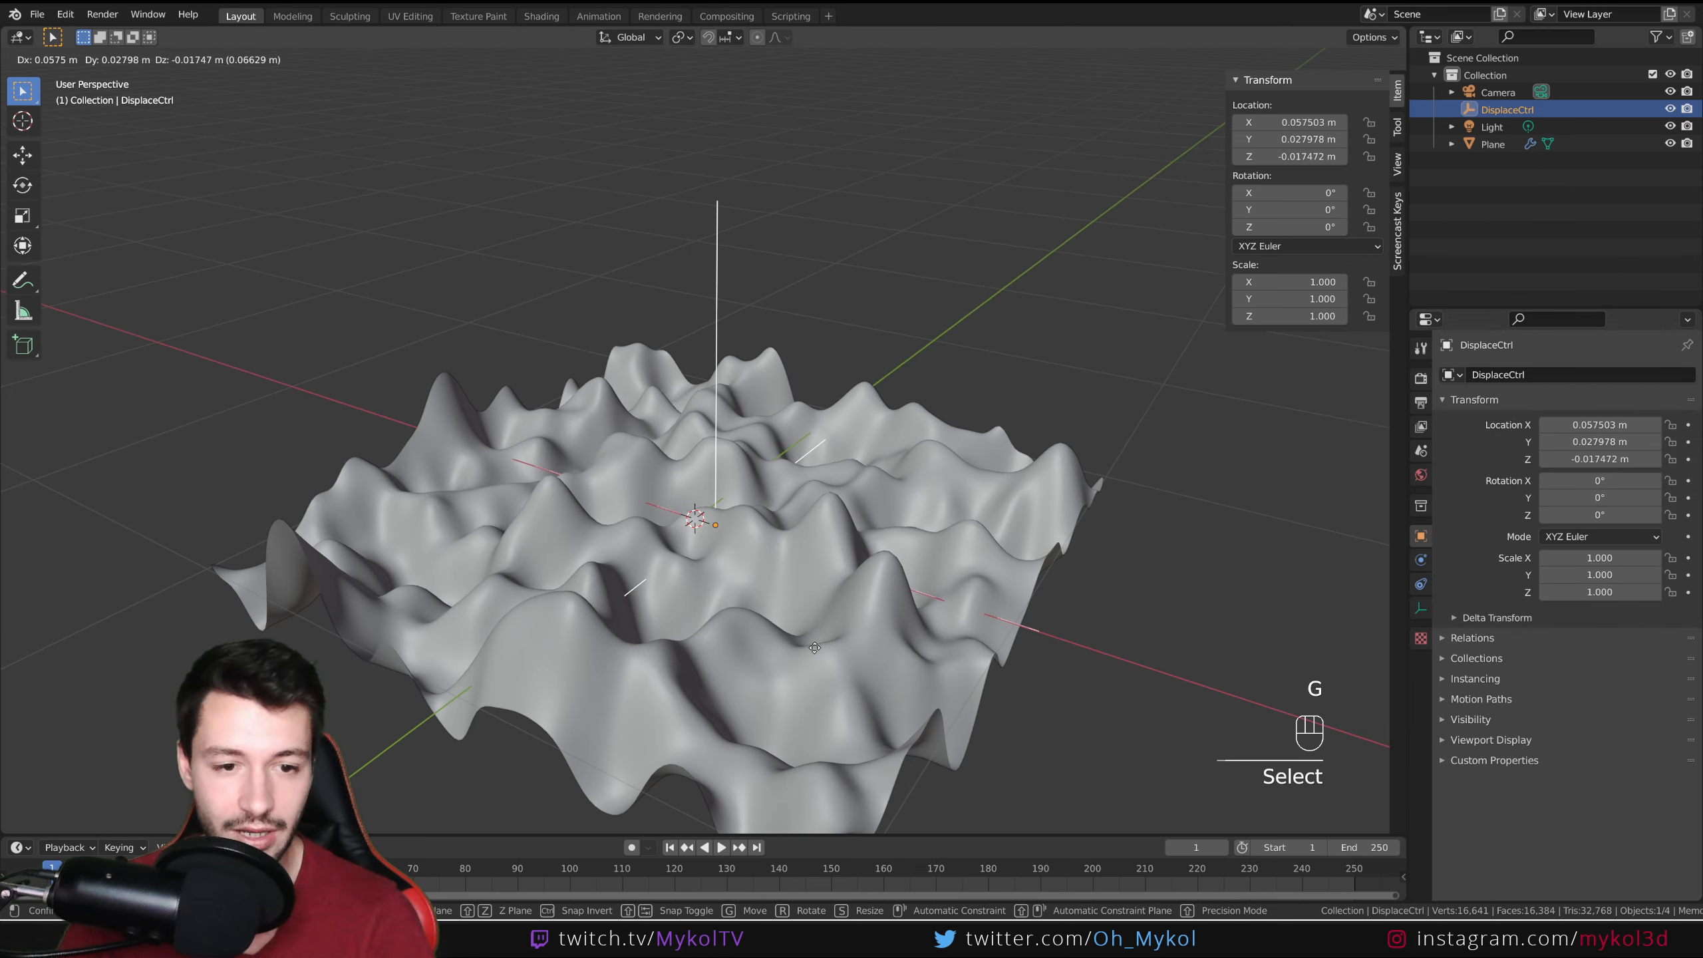
right_click(795, 638)
middle_click_drag(798, 641, 844, 731)
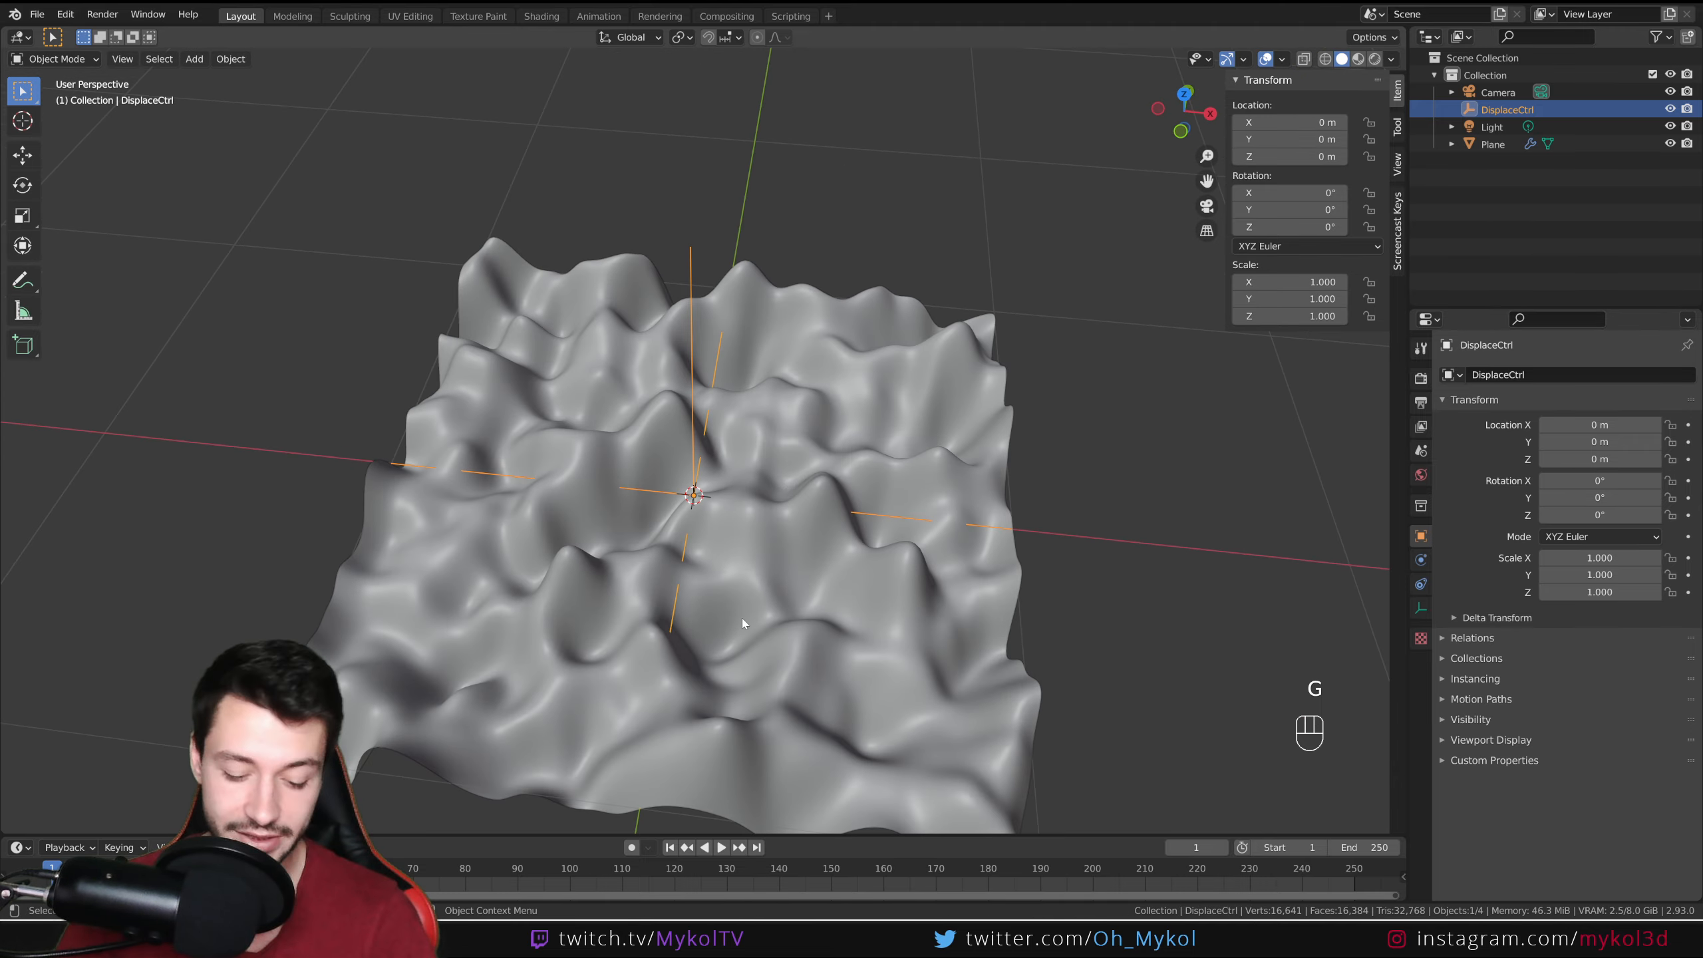
middle_click_drag(742, 623, 758, 621)
key("g")
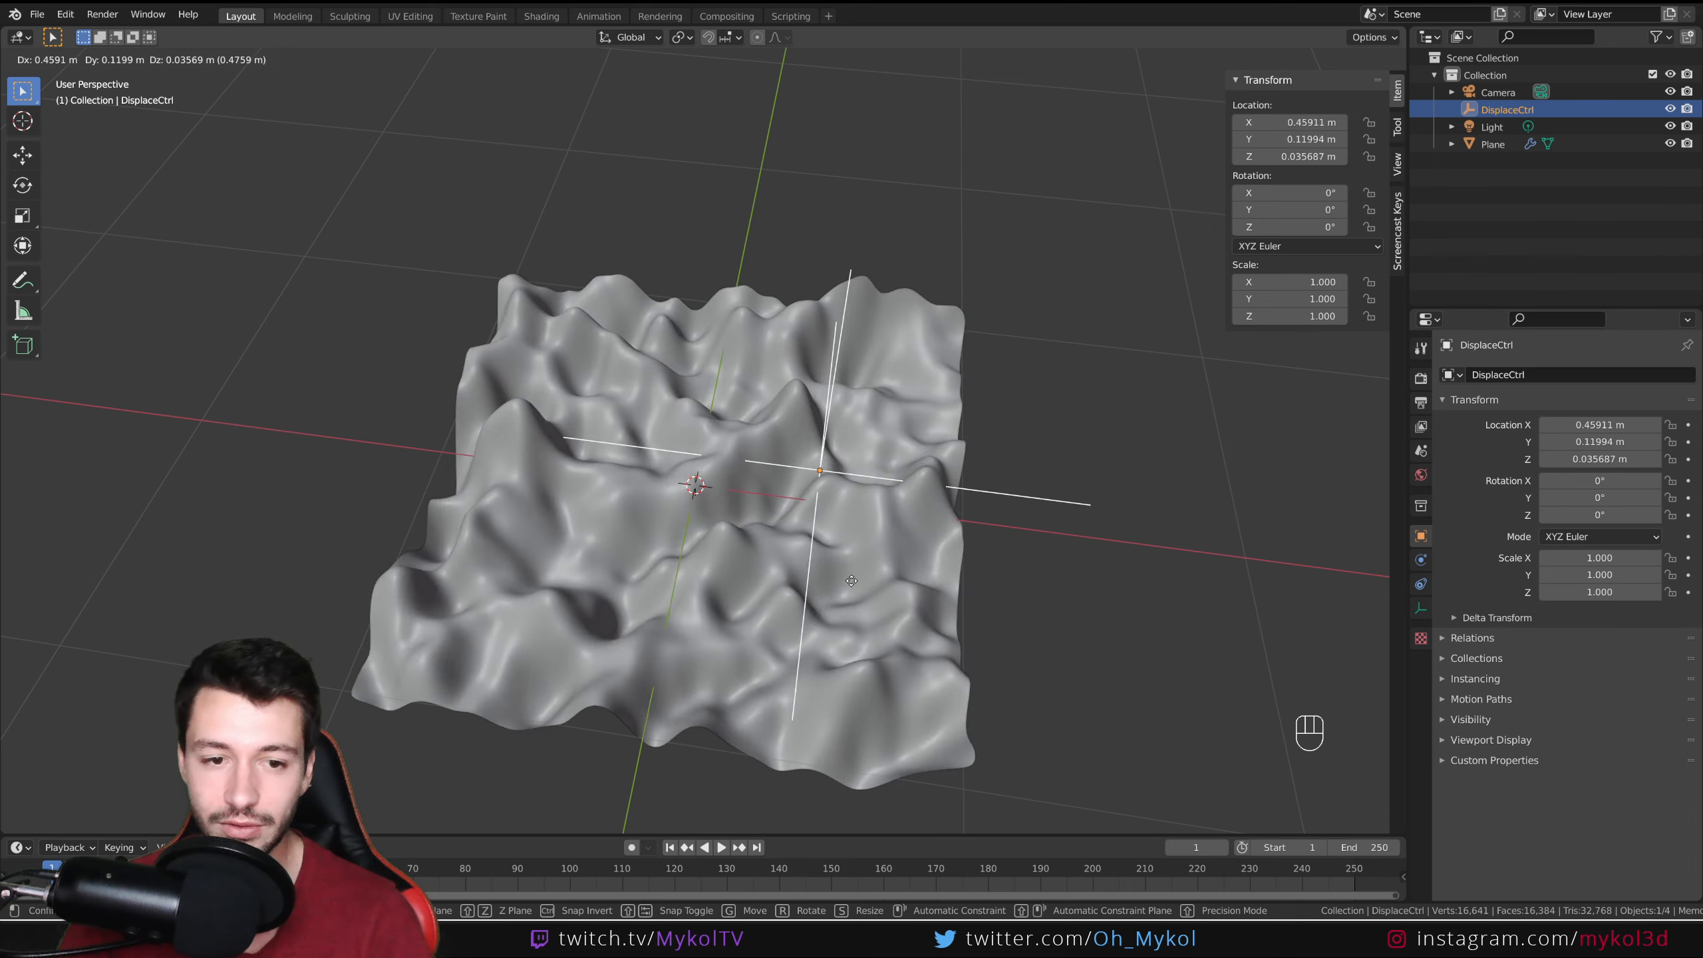
right_click(704, 637)
middle_click_drag(804, 607, 701, 579)
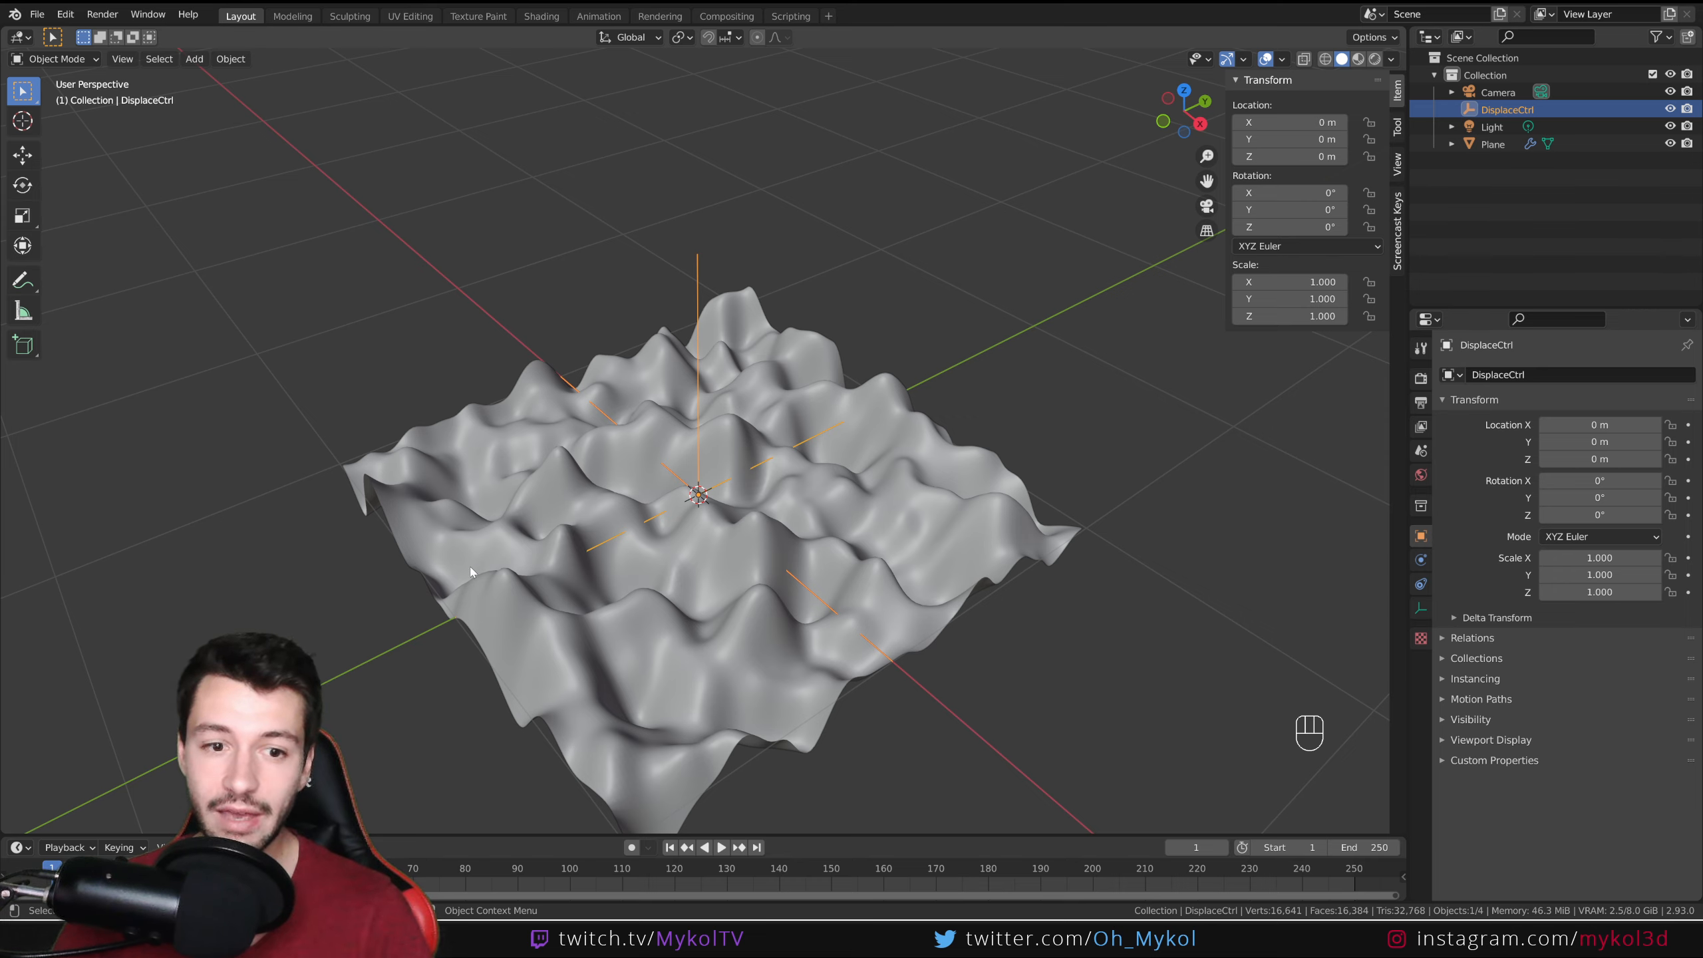
Step: Try scaling the DisplaceCtrl empty uniformly and along the Z axis only
middle_click_drag(802, 566, 775, 521)
key("s")
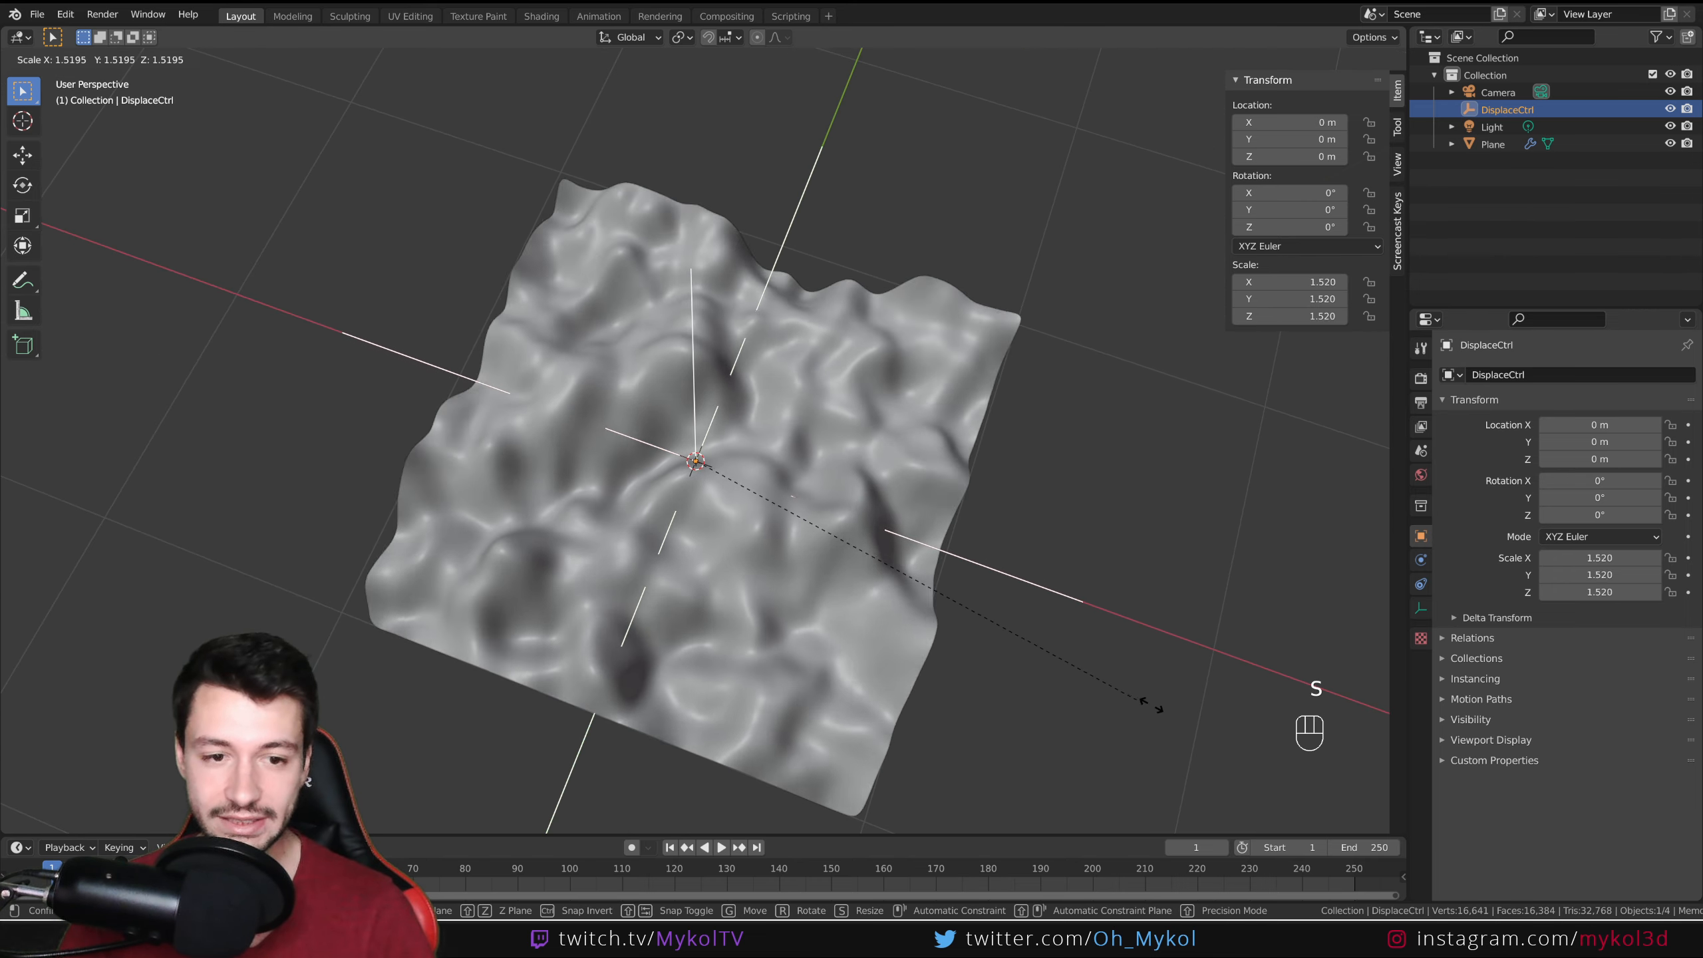
right_click(818, 593)
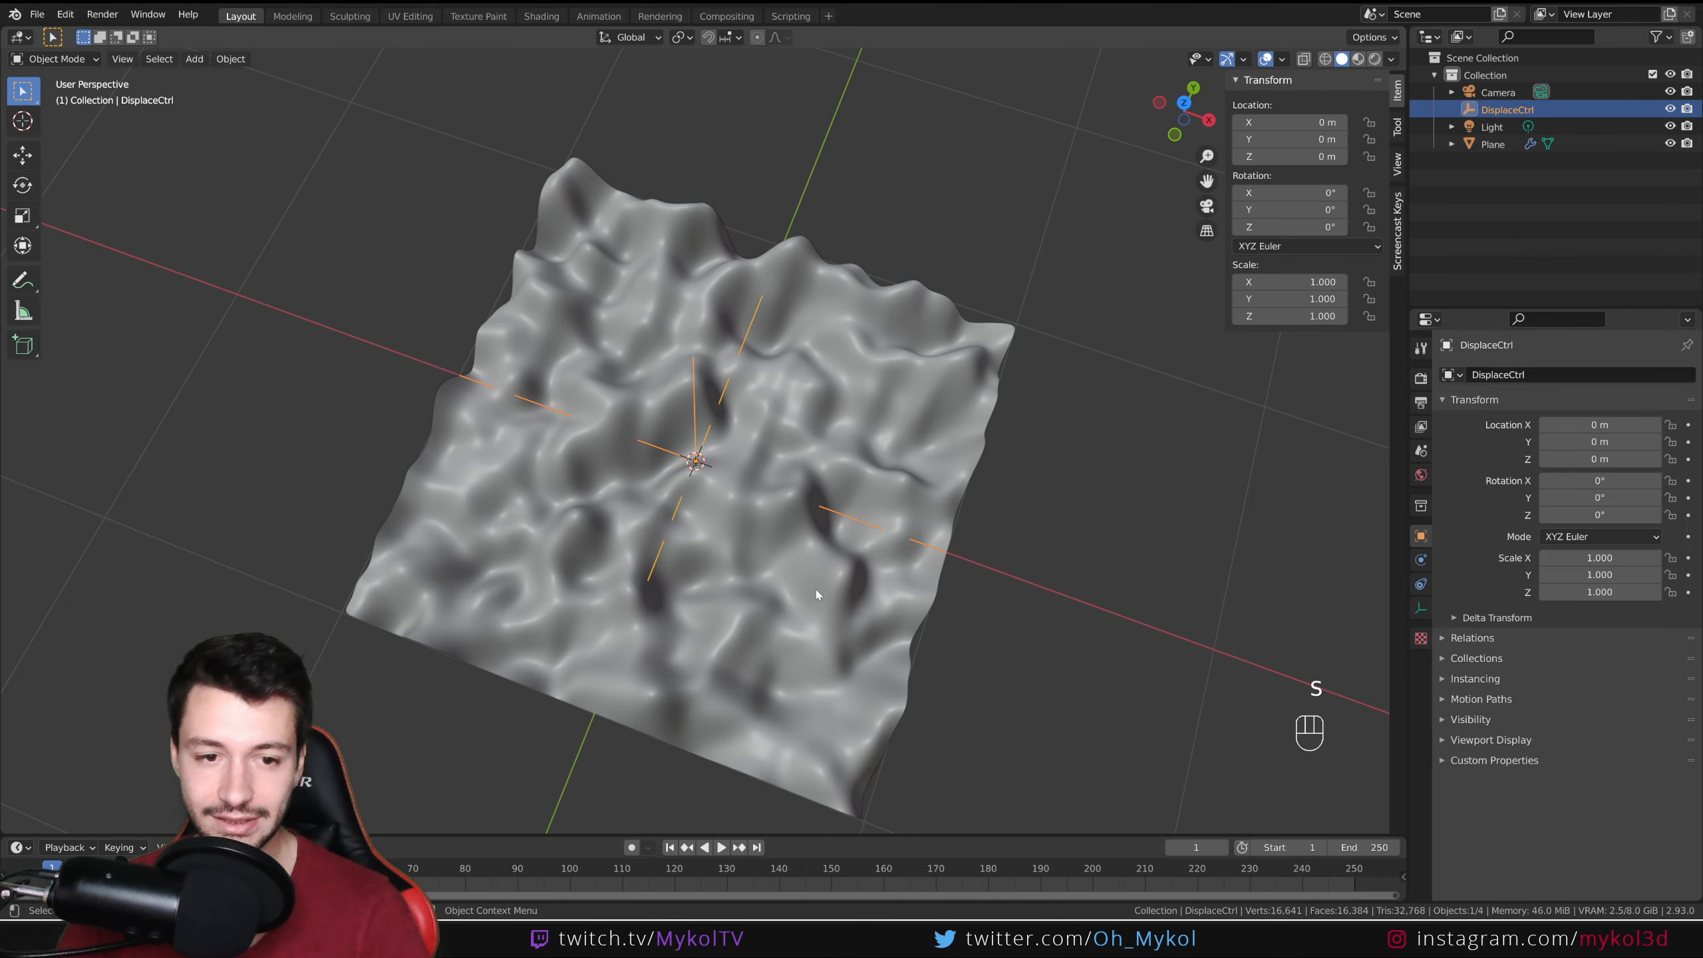
middle_click_drag(818, 594, 771, 400)
key("s")
key("z")
right_click(830, 674)
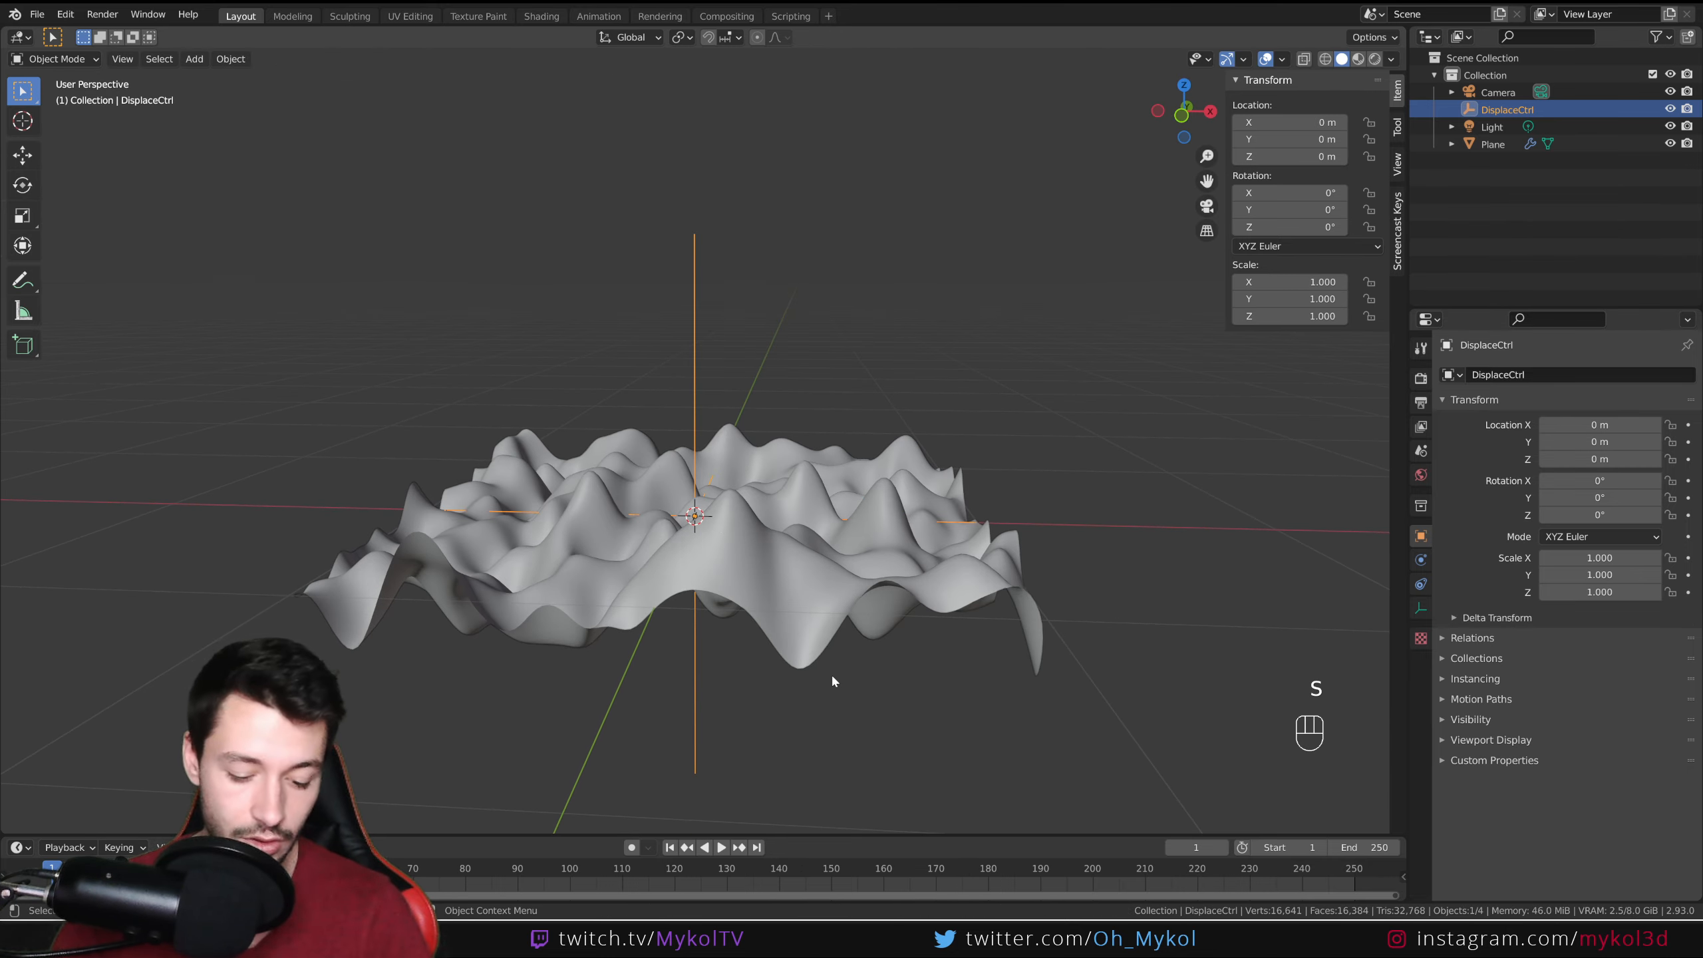
Step: Try moving the DisplaceCtrl empty along the X axis and up along the Z axis
key("g")
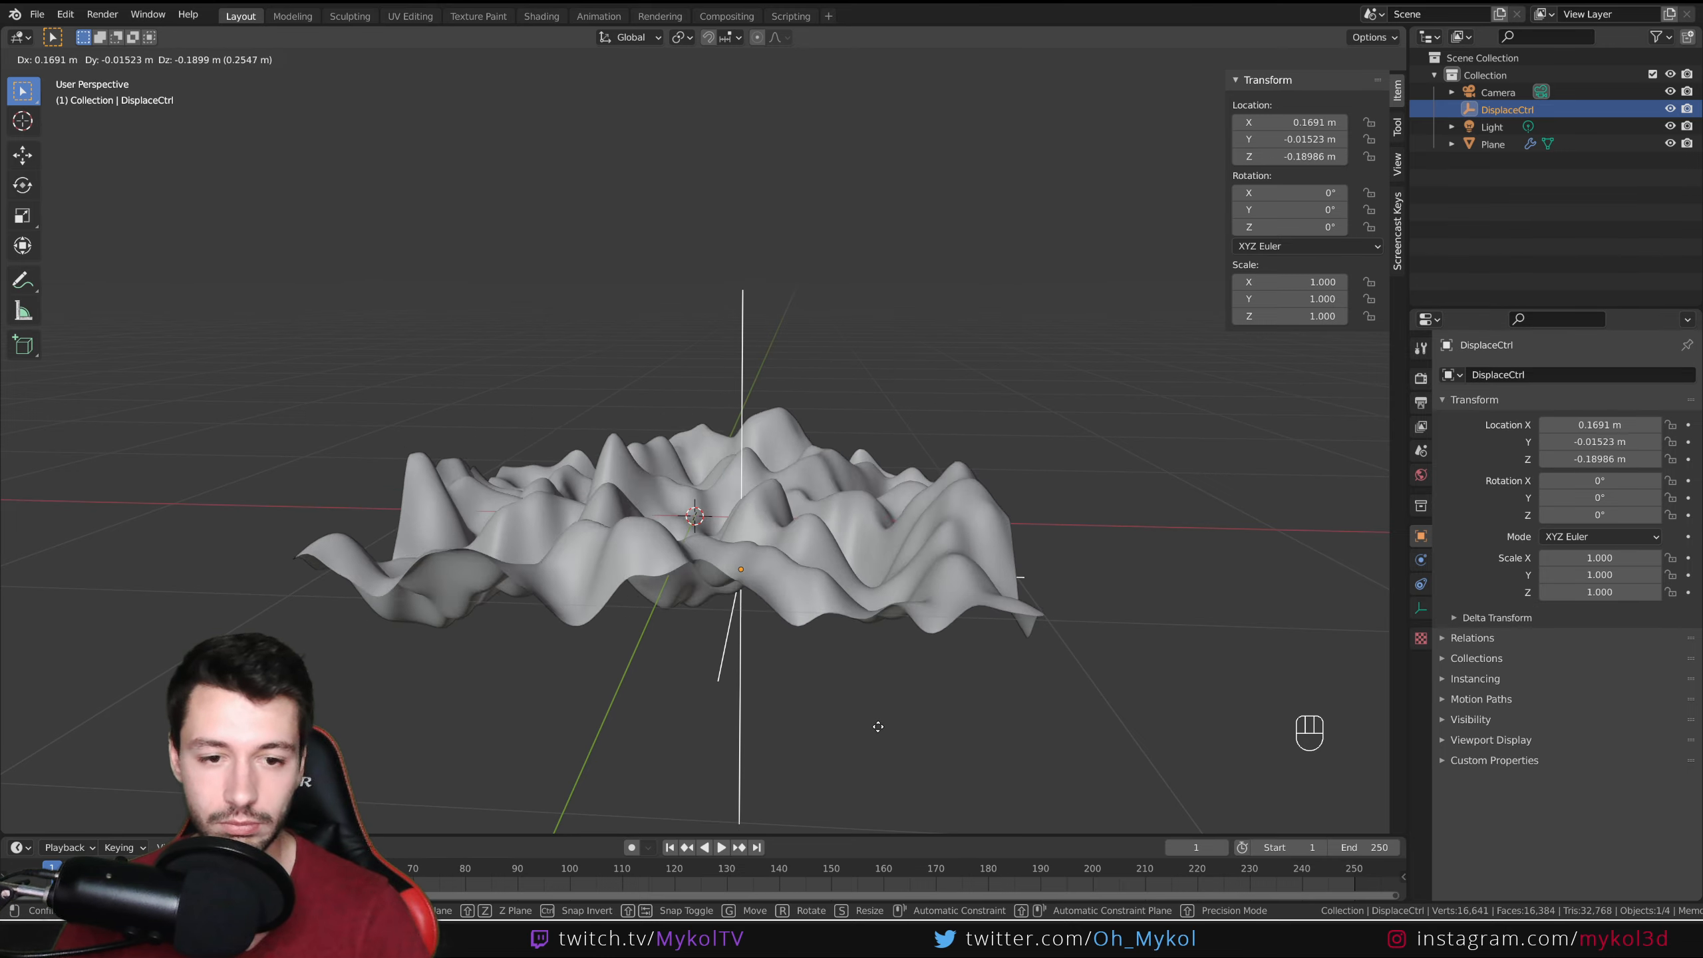
key("x")
key("z")
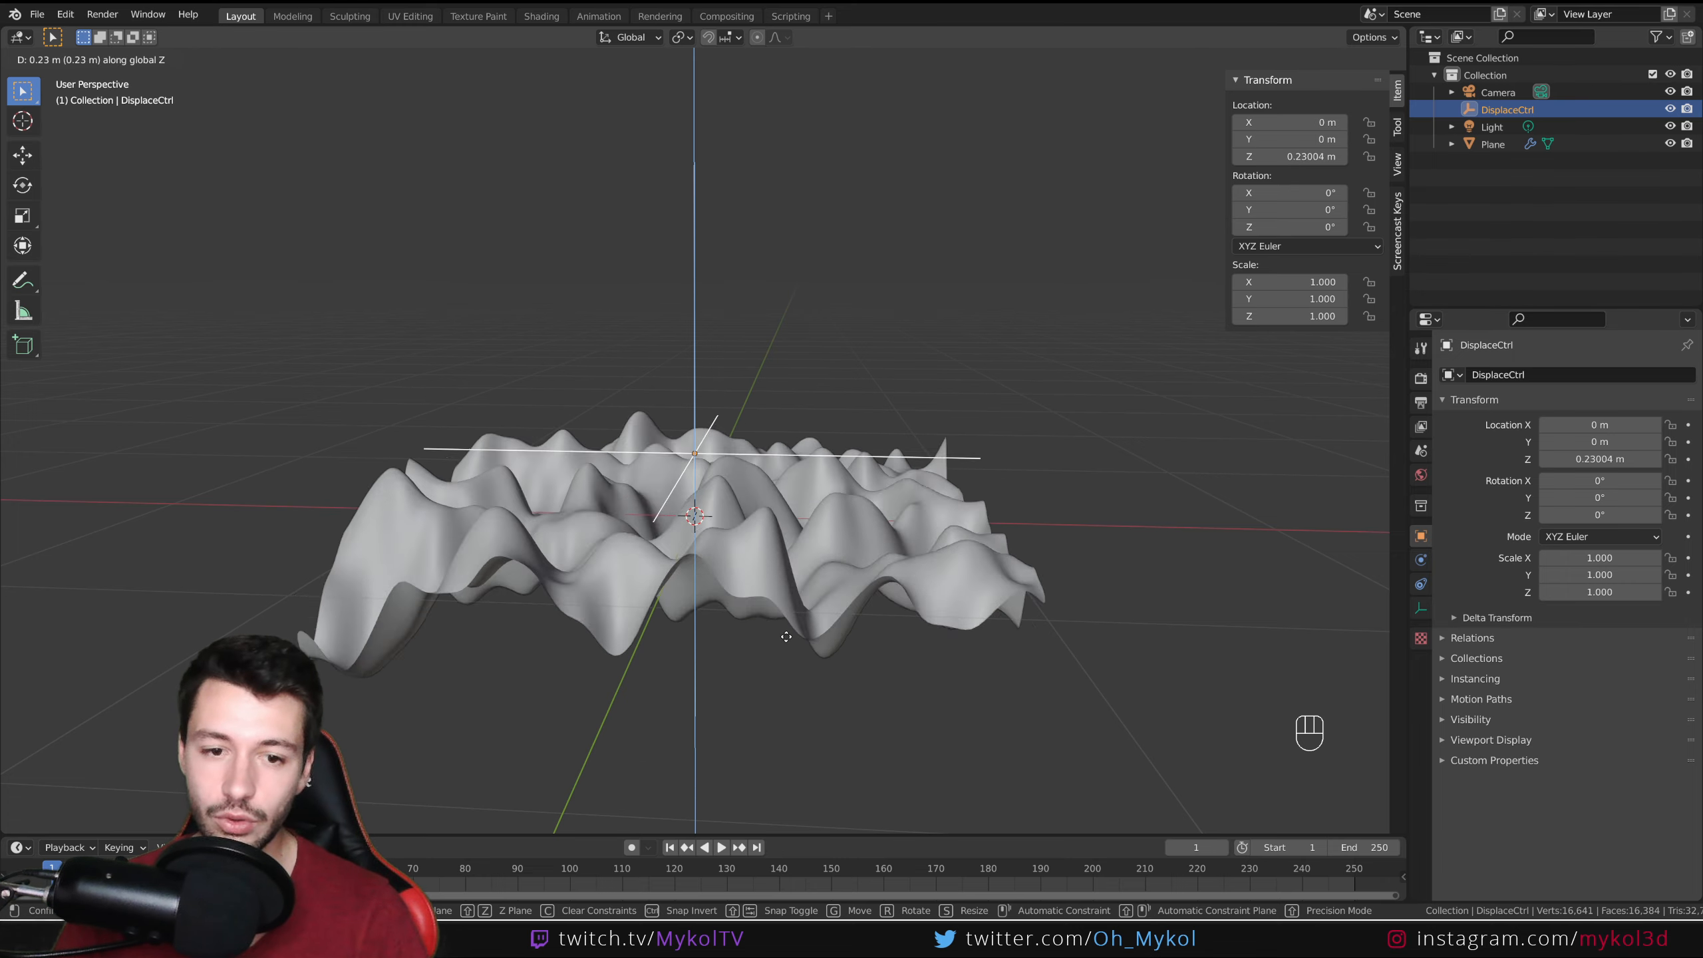
key("Escape")
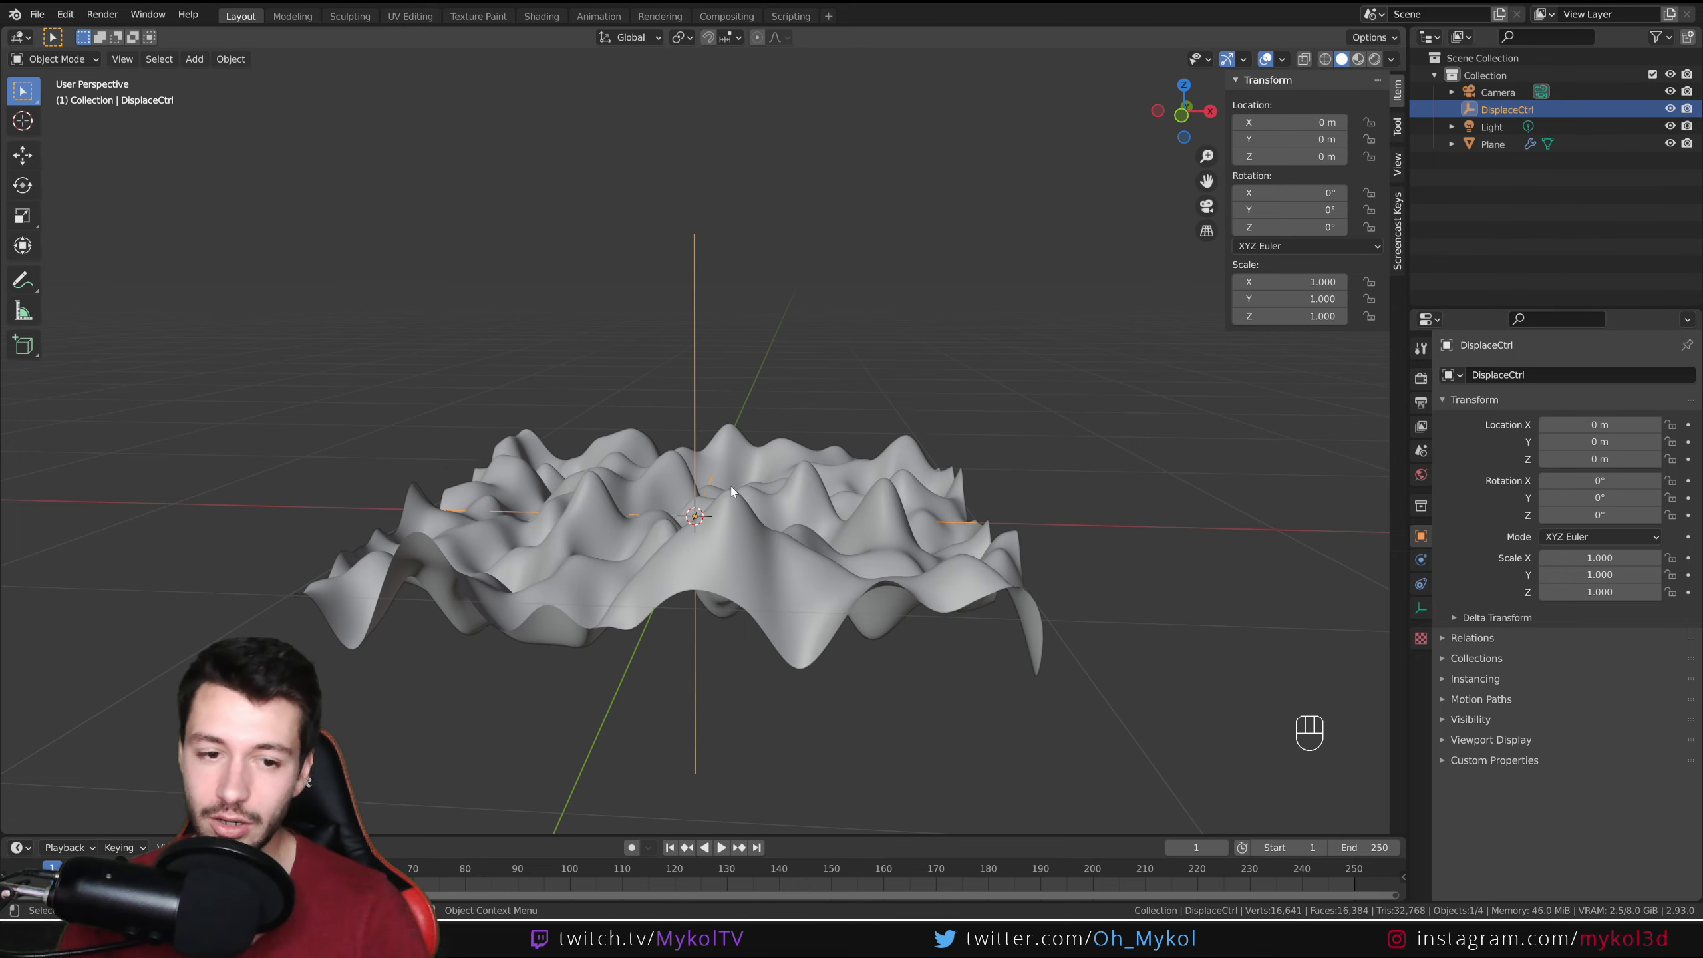
Step: Try scaling the DisplaceCtrl empty on all axes and rotating it about the Z axis
middle_click_drag(815, 533, 988, 674)
key("g")
key("s")
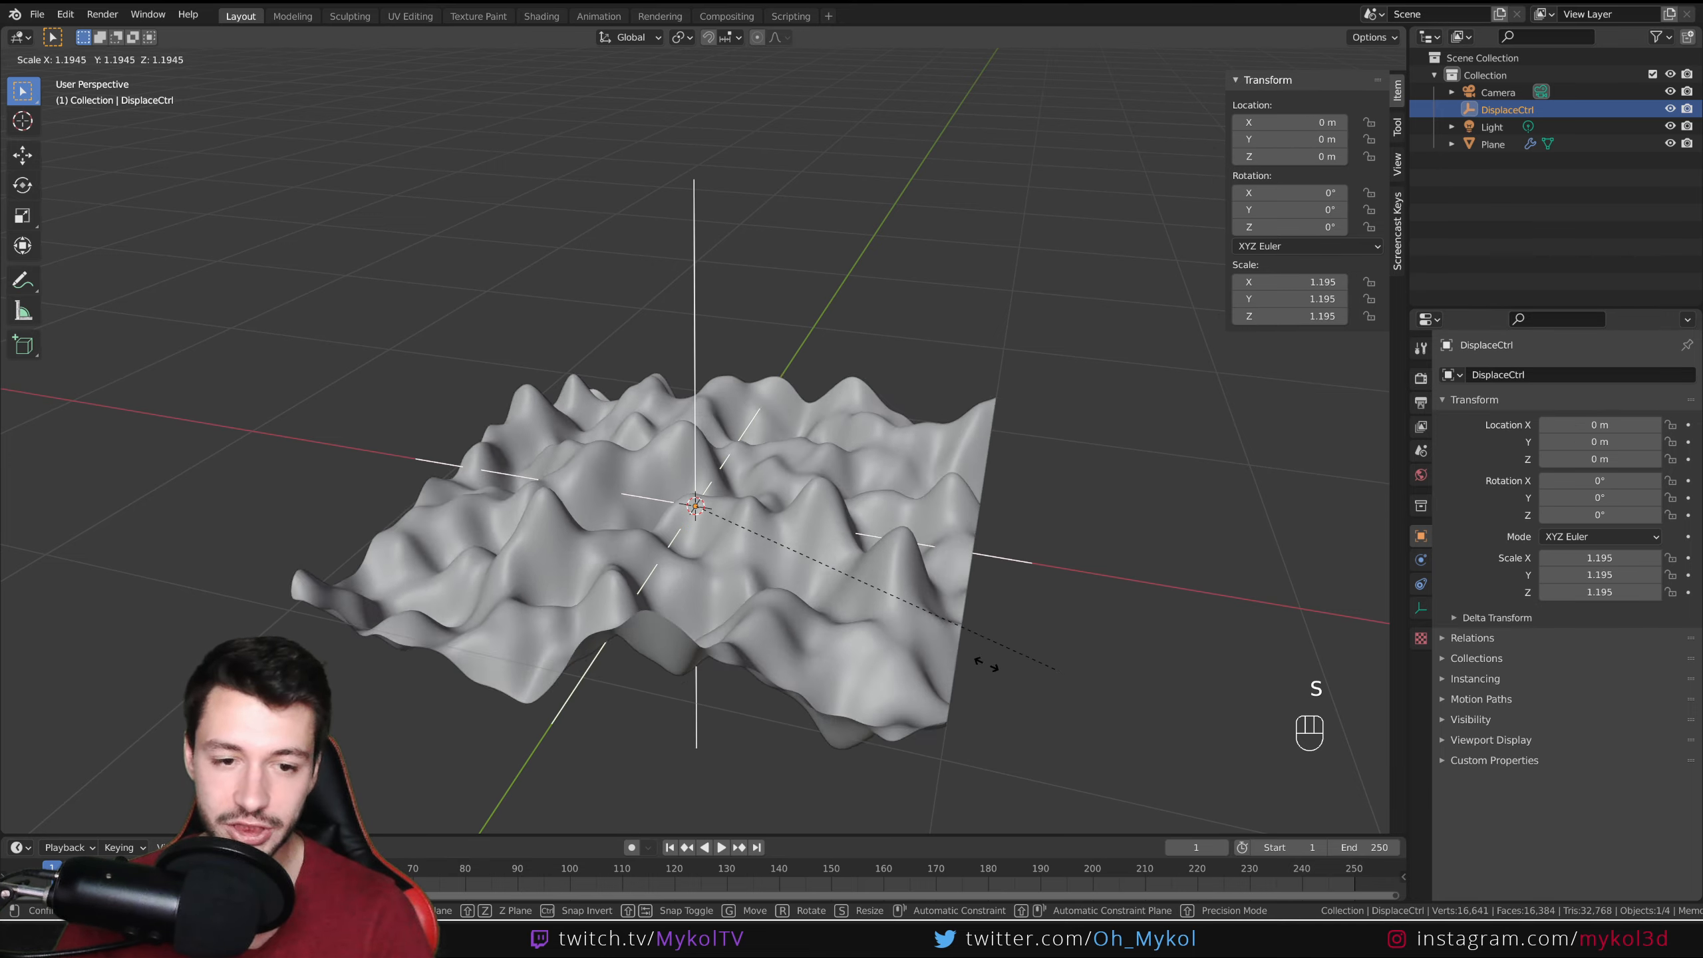
key("r")
key("z")
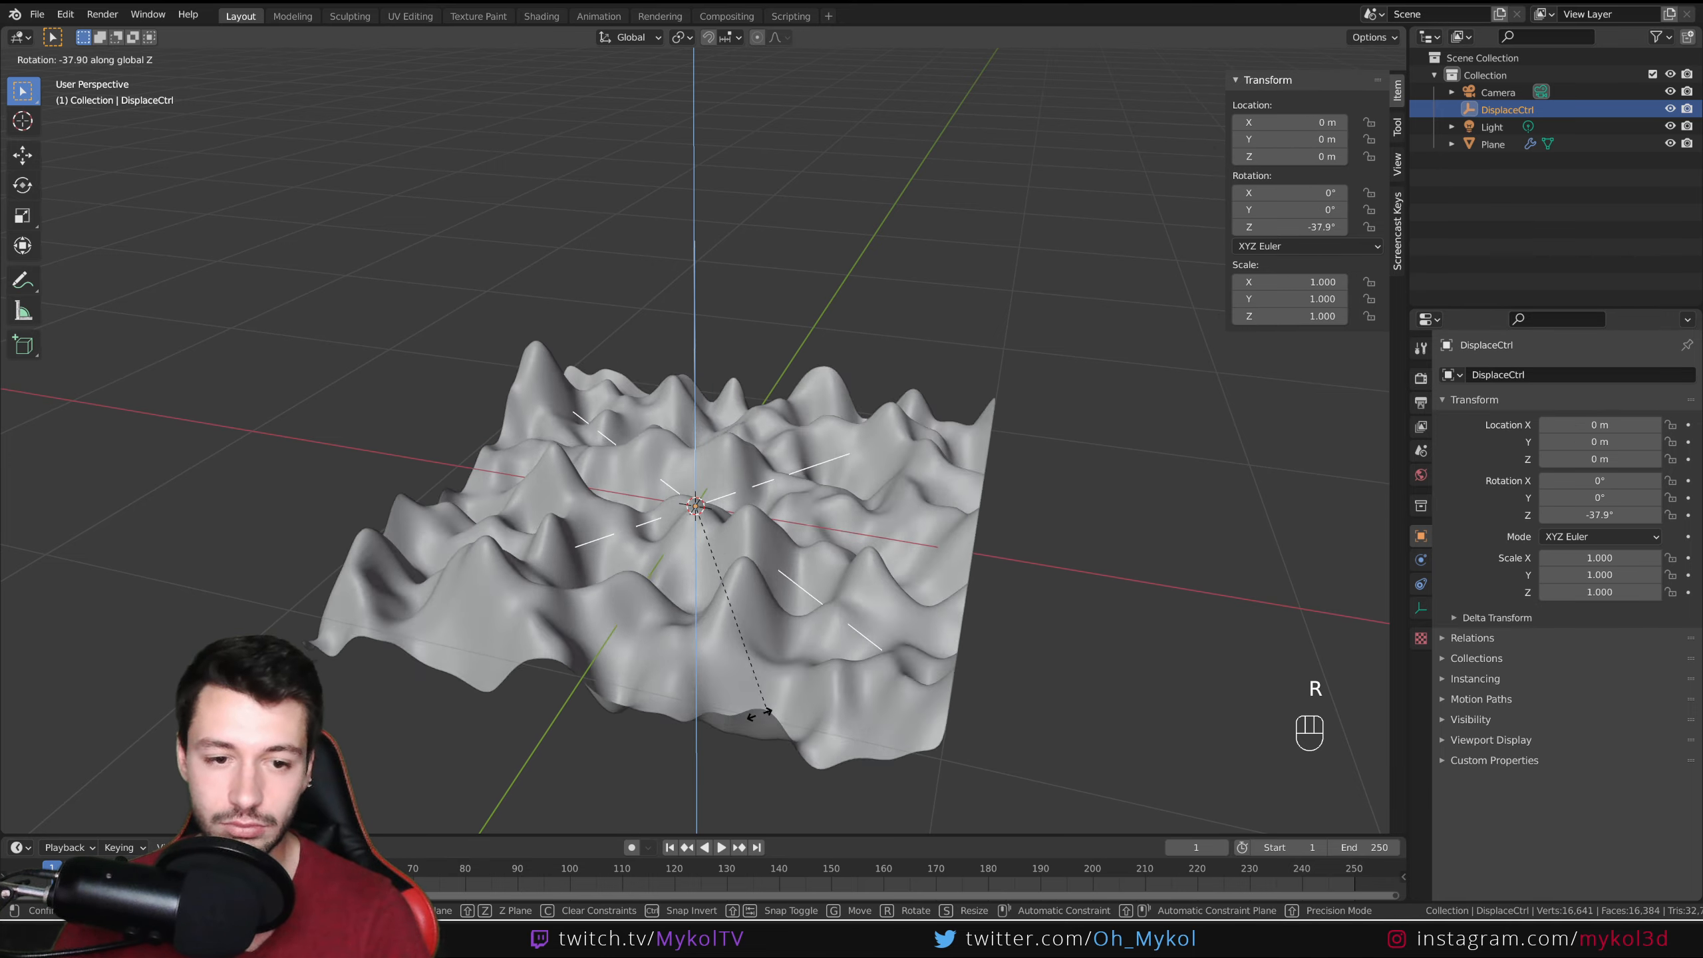
right_click(877, 652)
Step: Try moving the DisplaceCtrl empty once more without an axis constraint
scroll(873, 674, "up", 2)
middle_click_drag(877, 631, 875, 687)
key("g")
right_click(930, 611)
Step: Select the terrain plane and try flattening it by scaling along the Z axis
left_click(744, 569)
scroll(741, 565, "down", 4)
middle_click_drag(899, 654, 871, 740)
middle_click_drag(969, 639, 1026, 638)
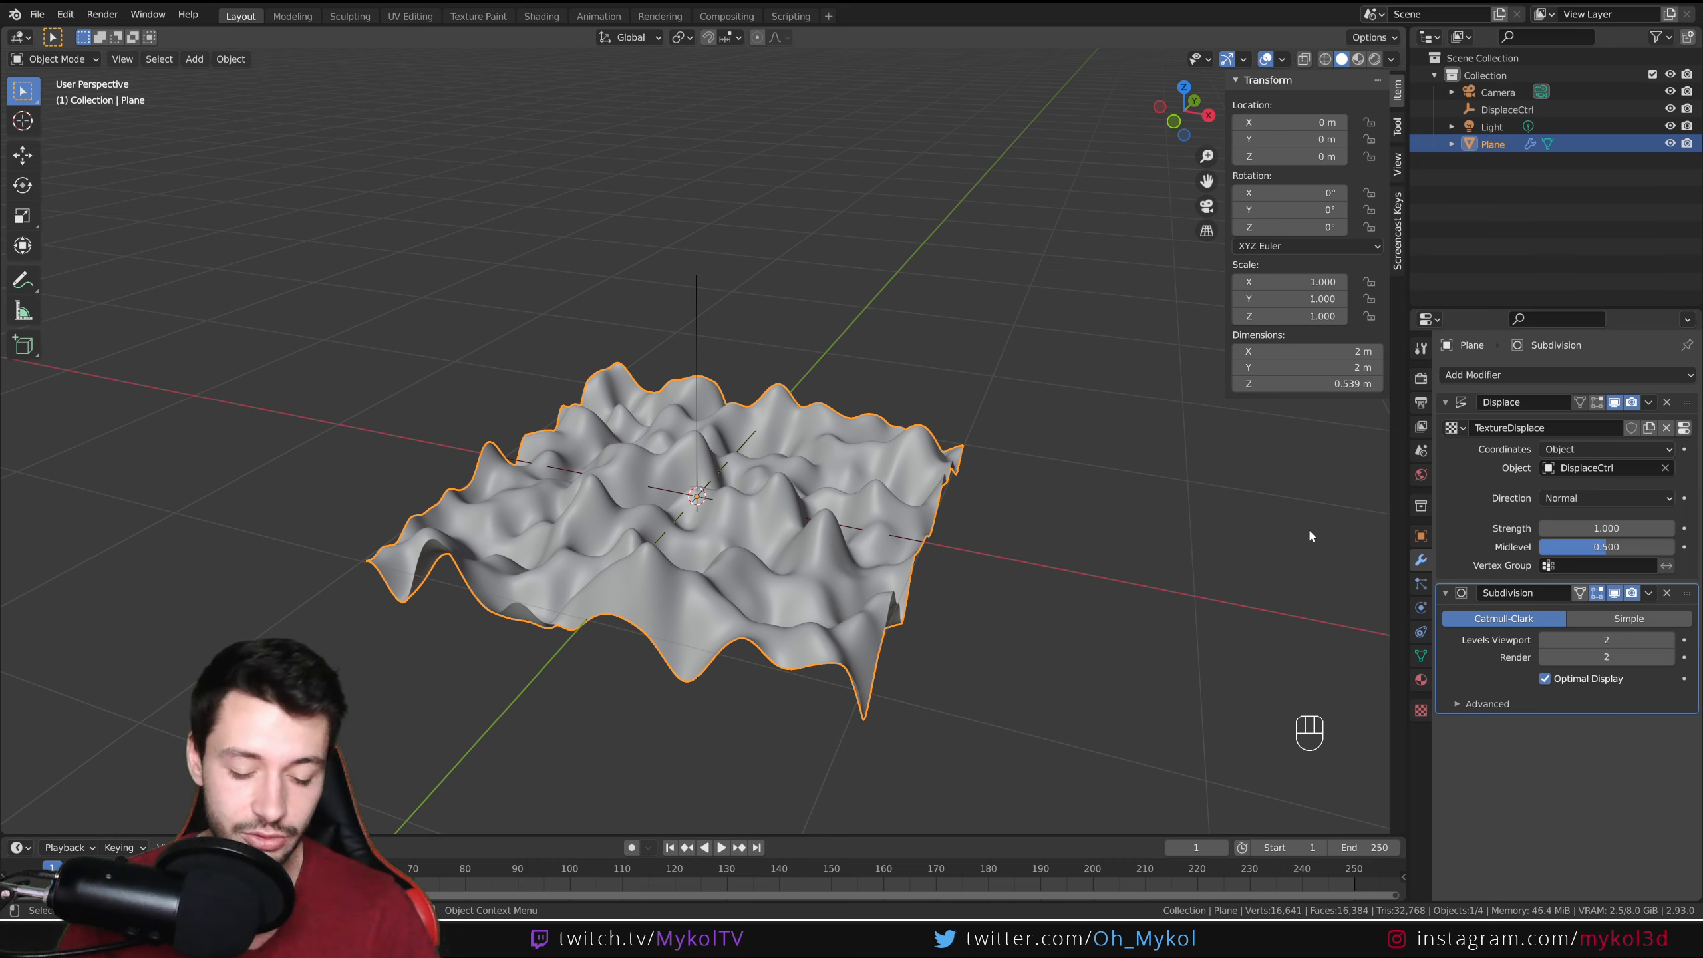
middle_click_drag(1249, 509, 994, 679)
scroll(999, 724, "up", 3)
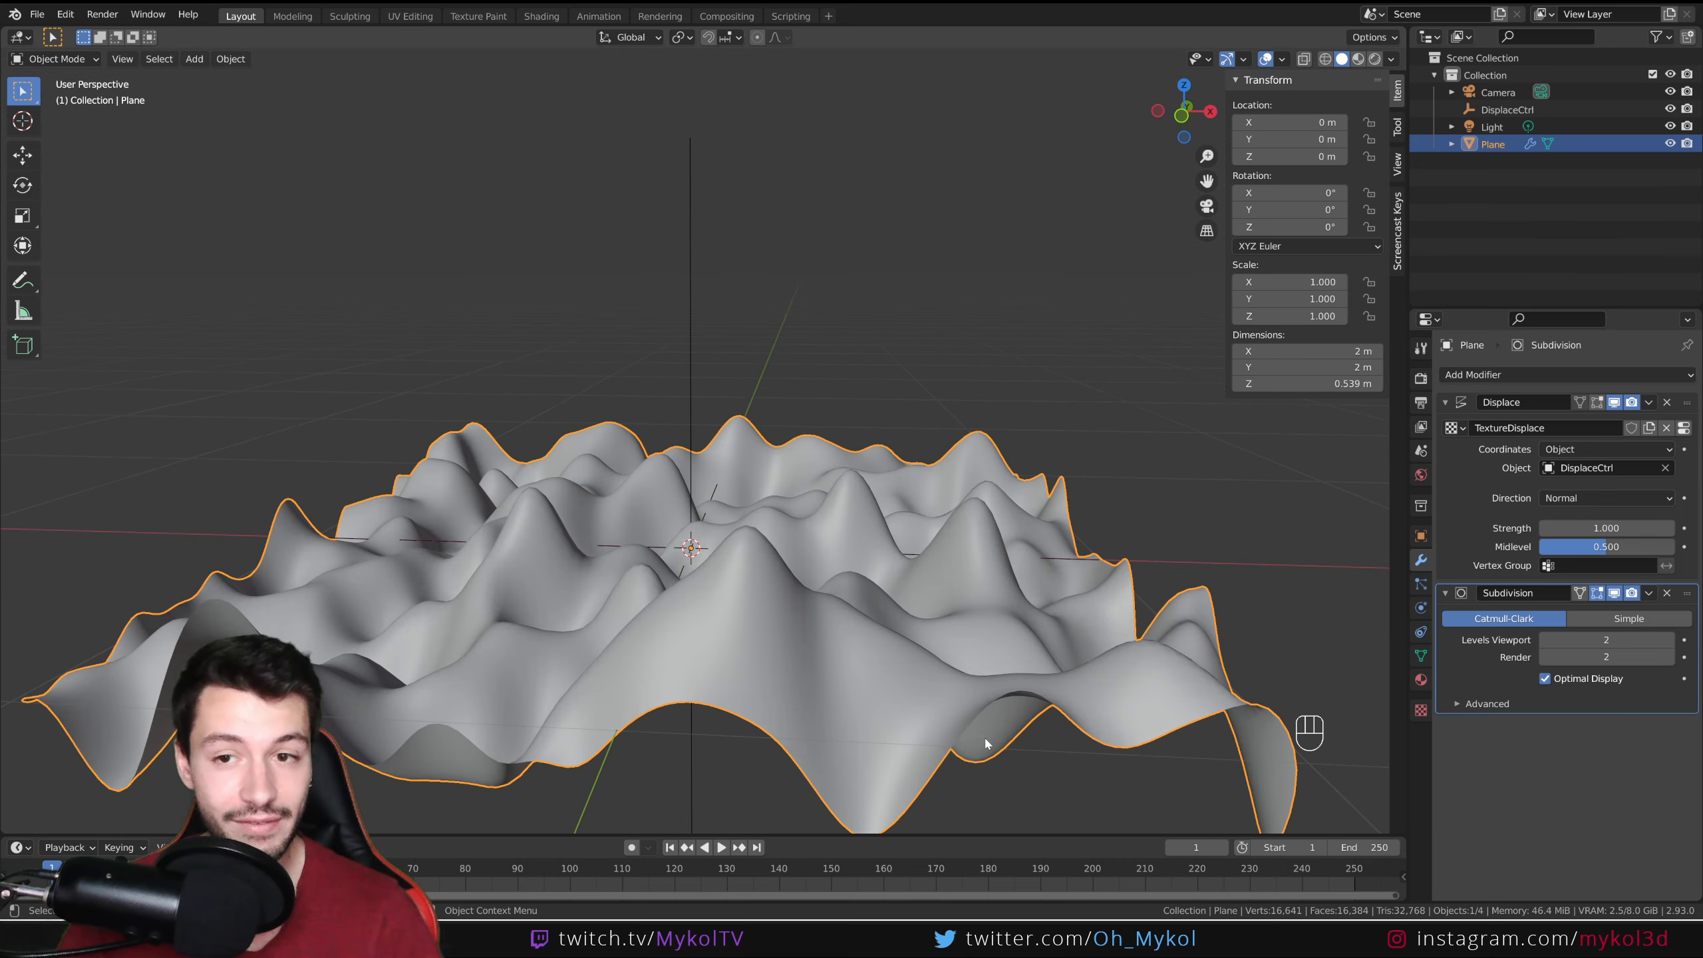
key("s")
key("z")
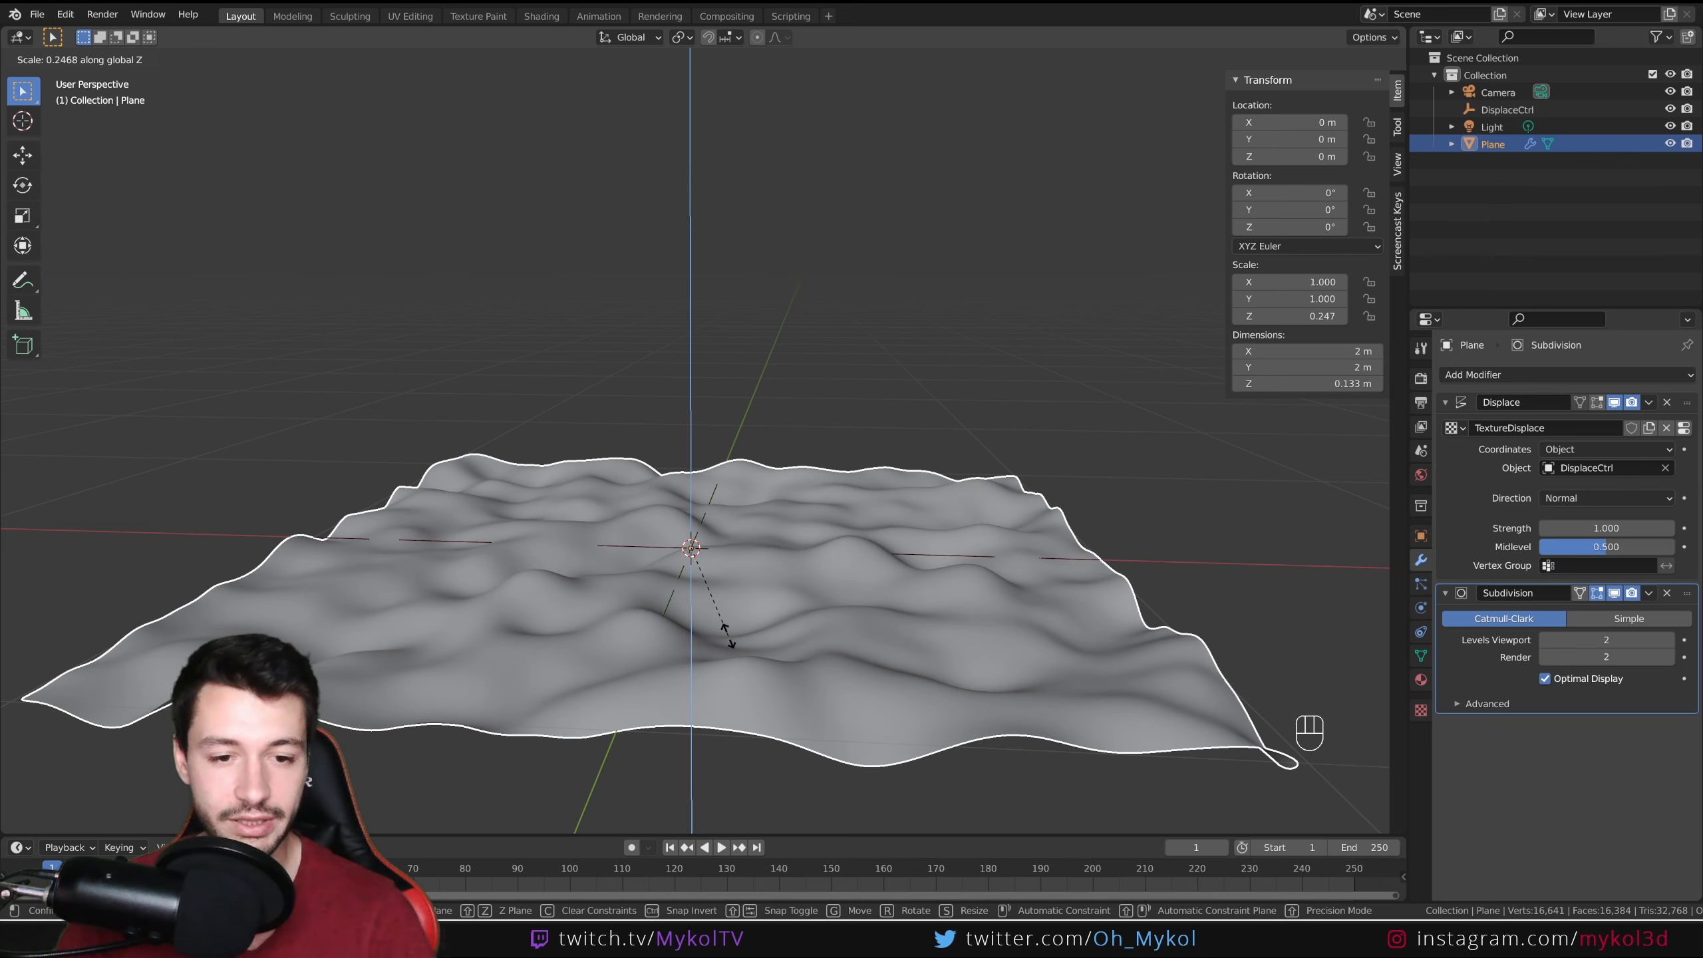
right_click(742, 622)
Step: Make the plane's Displace modifier active and change the TextureDisplace texture type to Wood
middle_click_drag(741, 623, 872, 634)
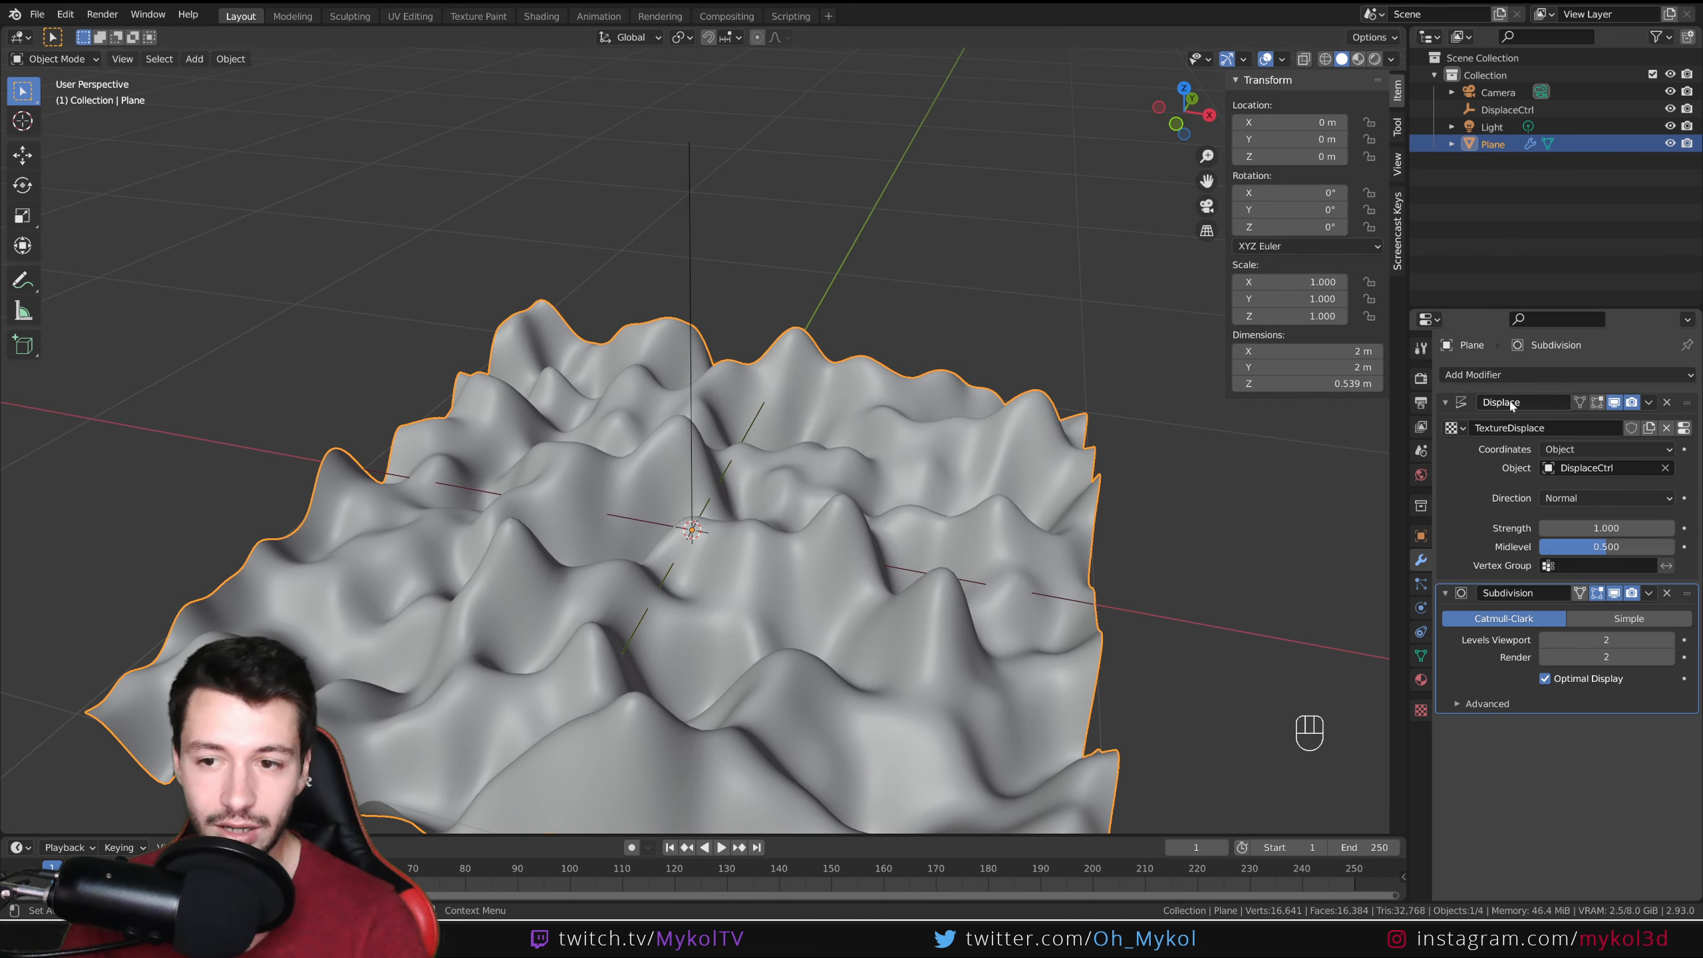
left_click(1452, 493)
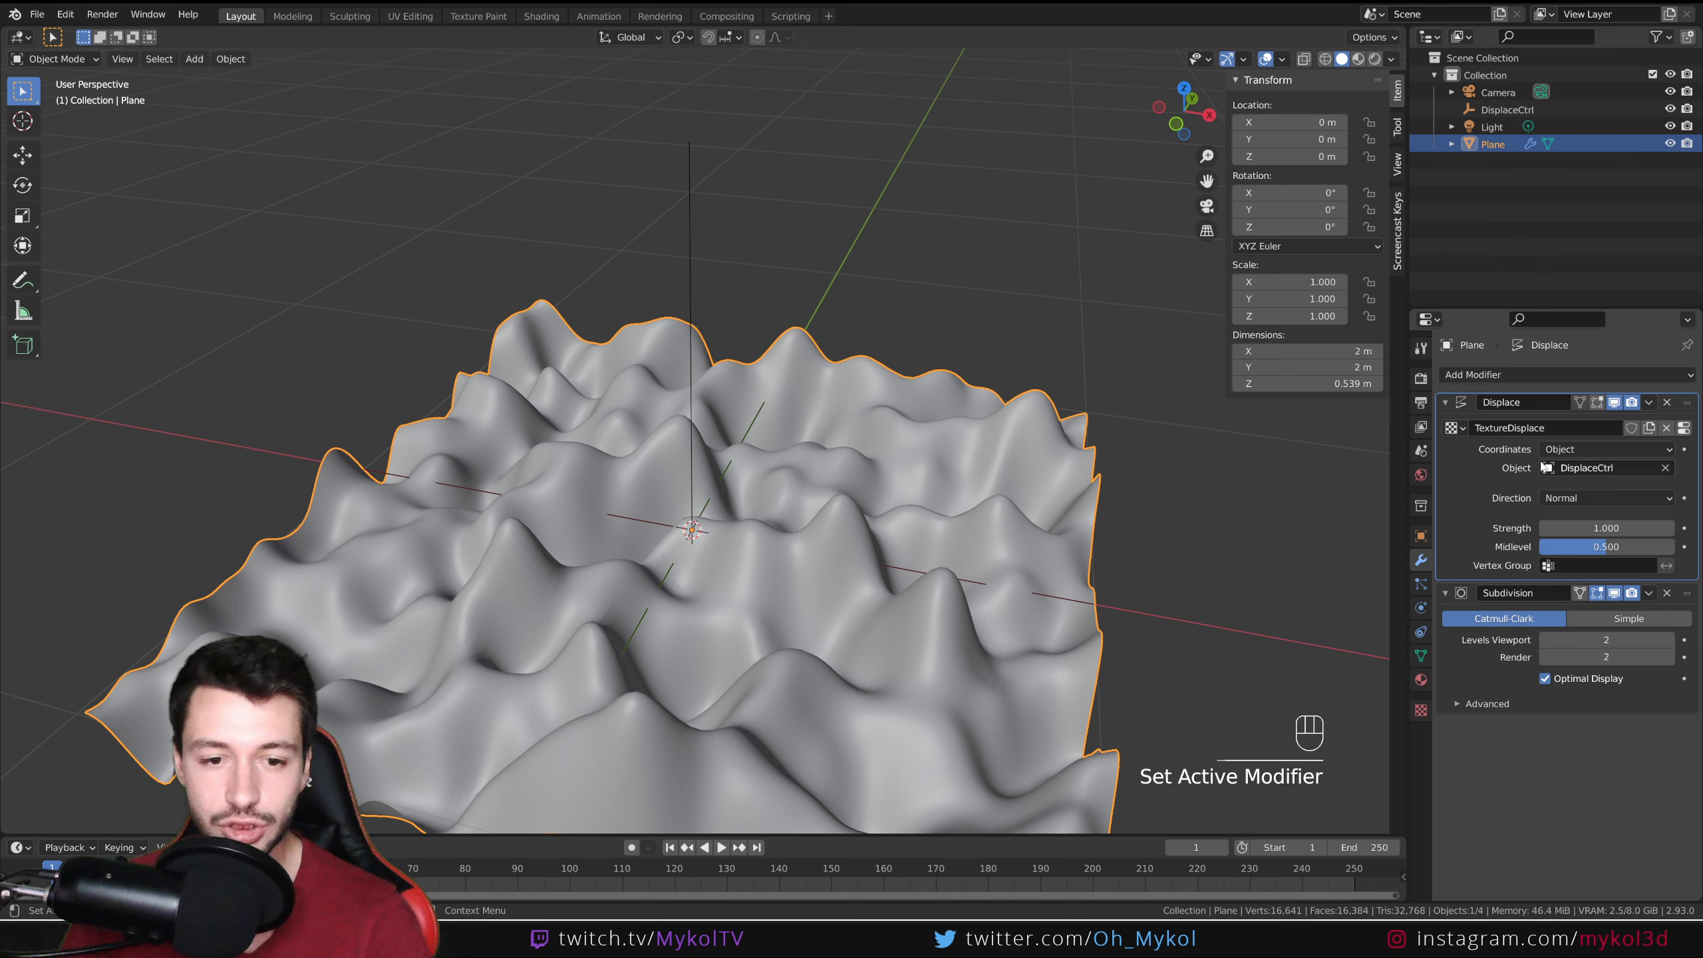
left_click(1423, 713)
left_click(1564, 432)
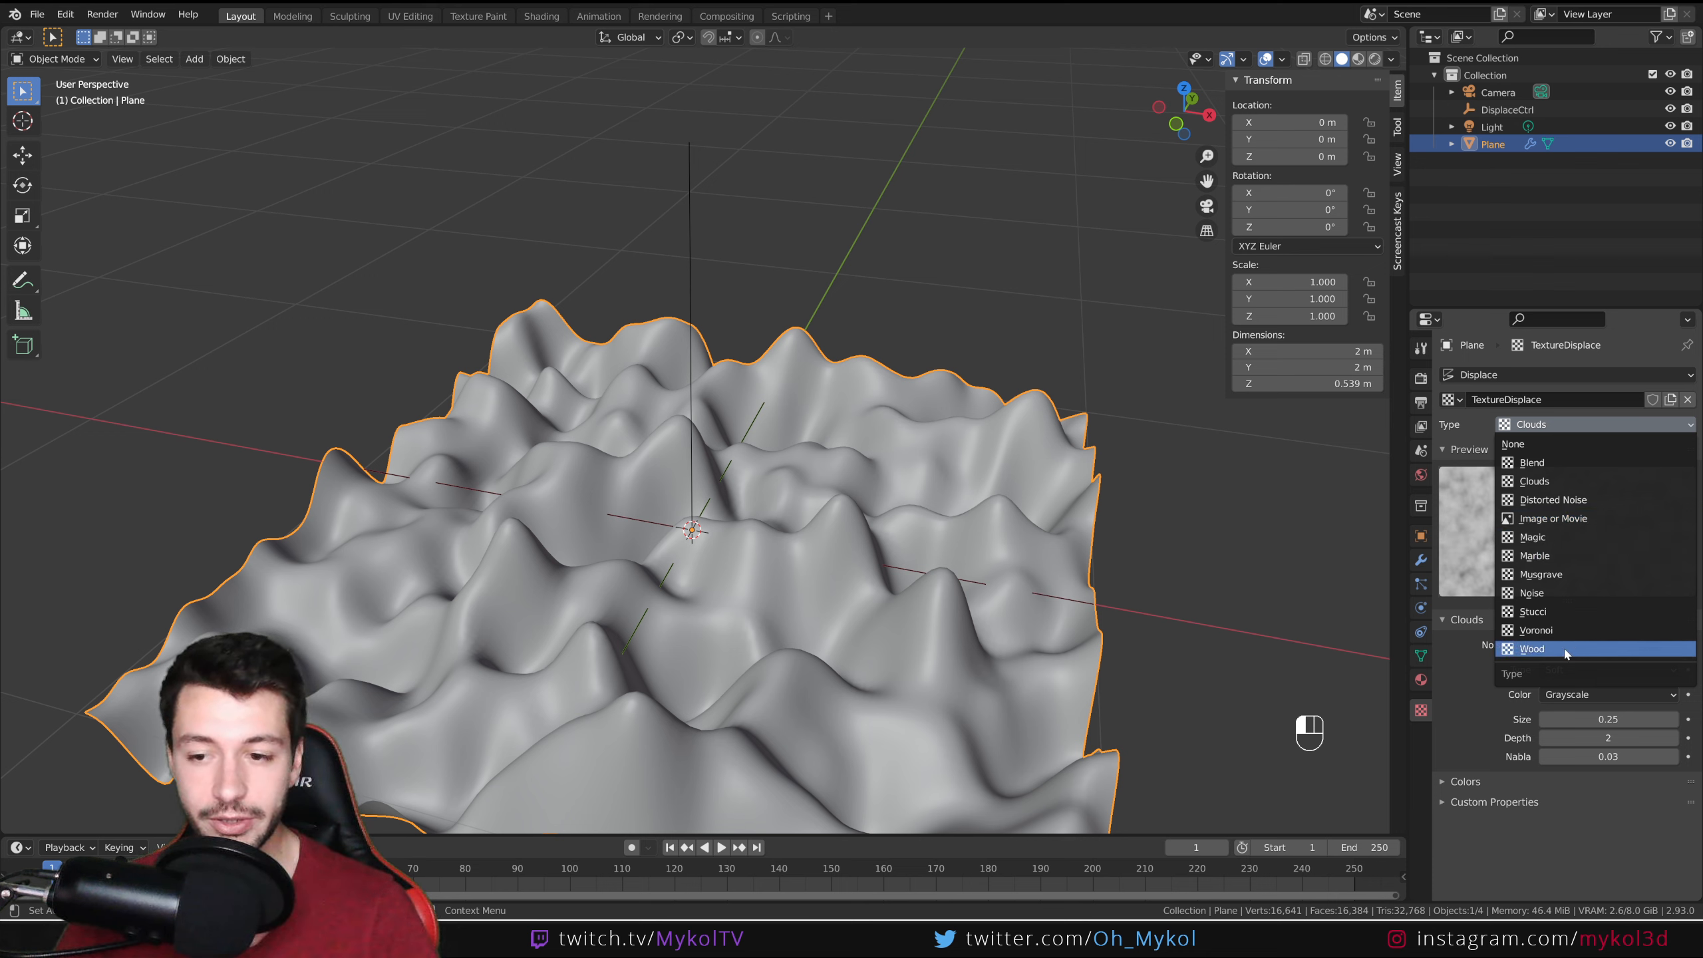
left_click(1542, 649)
Step: Scale the terrain plane along the Z axis to about 0.181
mouse_move(1269, 662)
middle_mouse_down()
mouse_move(1201, 652)
mouse_move(1234, 657)
mouse_move(1160, 702)
mouse_move(1101, 690)
middle_mouse_up()
key("s")
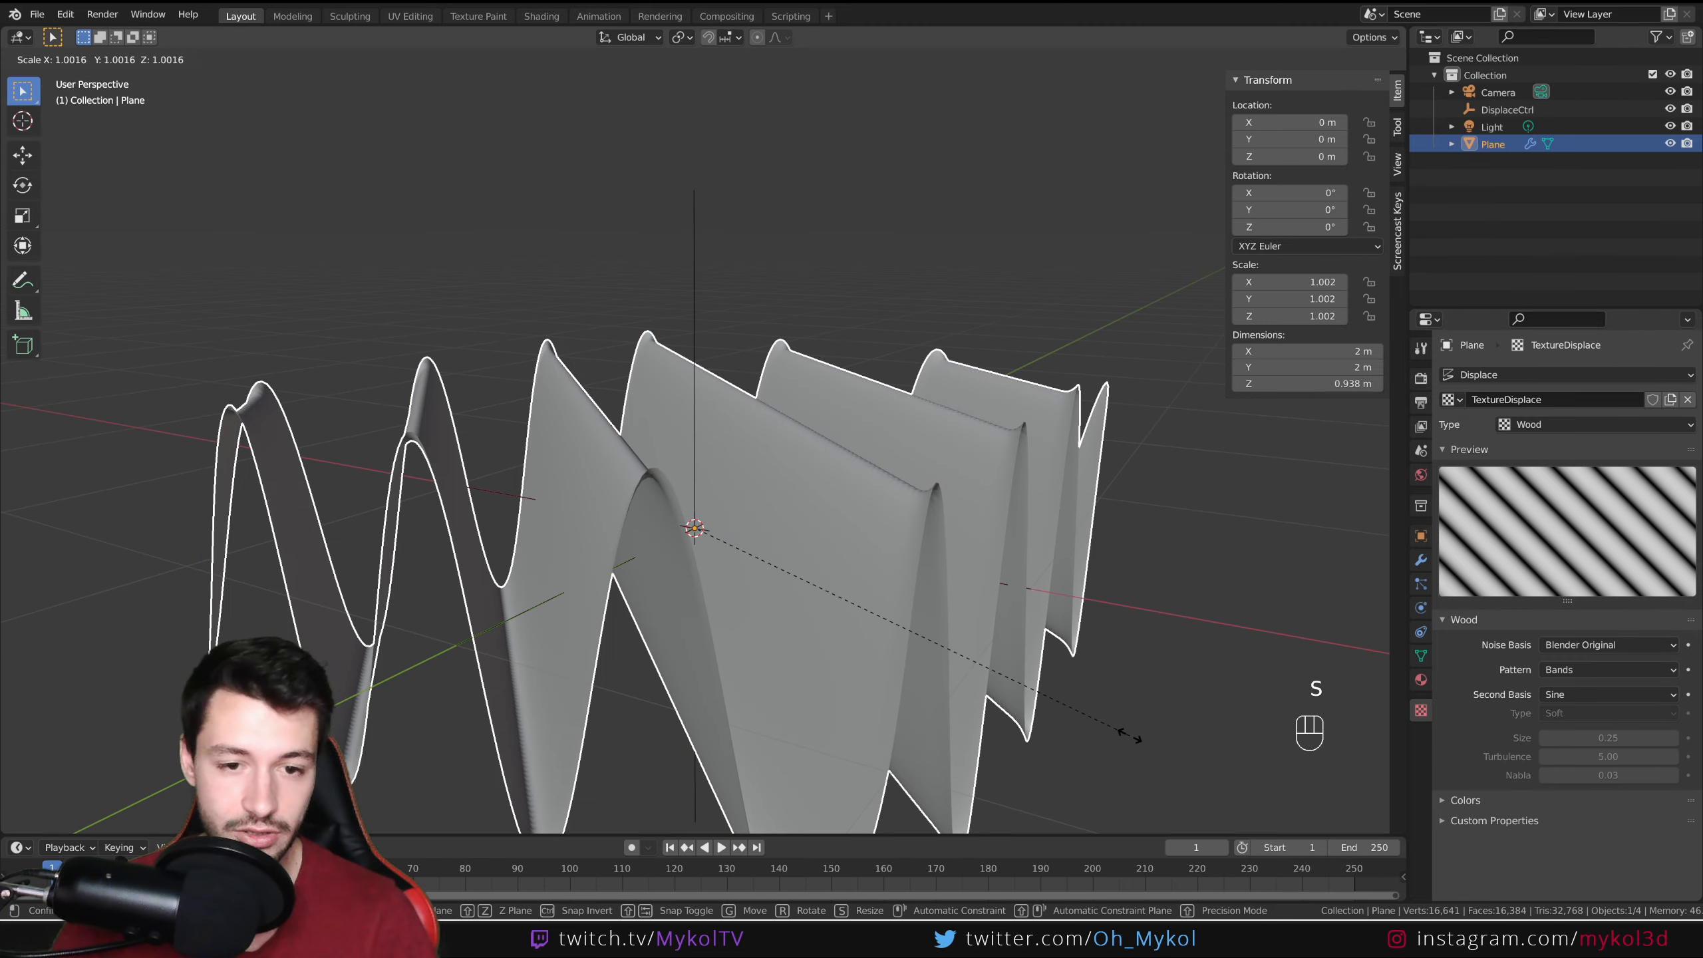
key("z")
left_click(770, 572)
Step: Select the DisplaceCtrl empty and try moving it to slide the wood bands across the plane
mouse_move(772, 578)
middle_mouse_down()
mouse_move(851, 703)
mouse_move(692, 456)
middle_mouse_up()
left_click(694, 455)
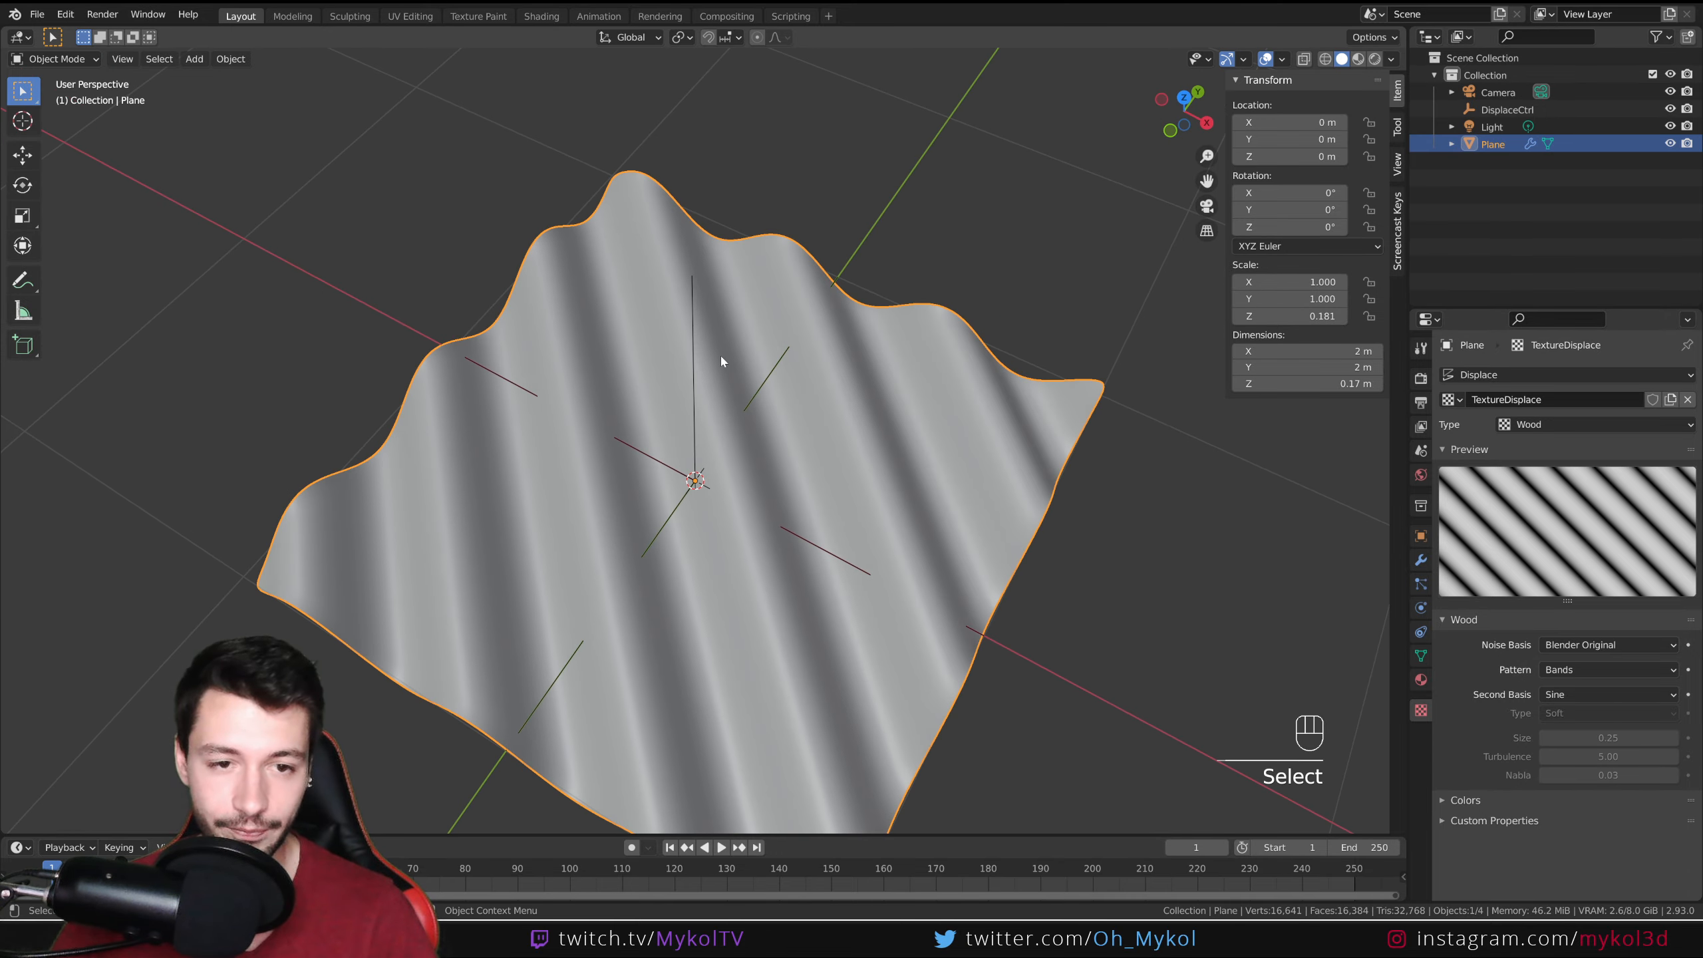
middle_click_drag(694, 314, 814, 182)
left_click(815, 182)
left_click_drag(676, 266, 691, 273)
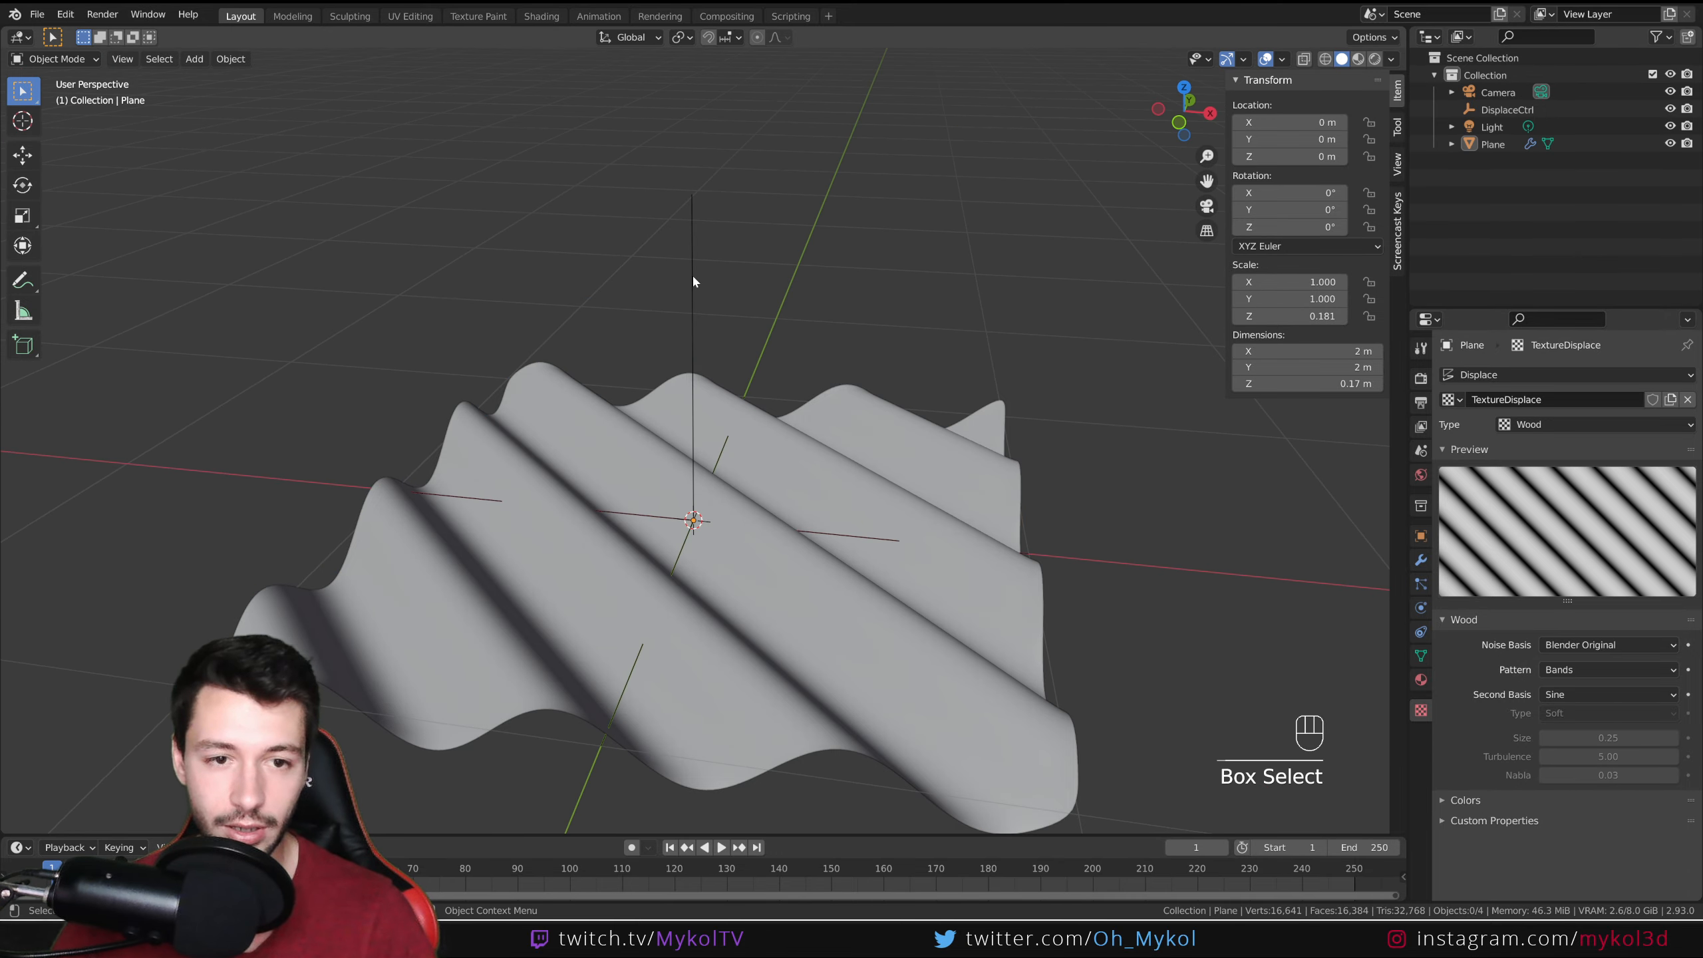
left_click(692, 274)
mouse_move(760, 343)
middle_mouse_down()
mouse_move(974, 467)
mouse_move(922, 383)
mouse_move(1132, 431)
middle_mouse_up()
key("g")
right_click(895, 477)
key("g")
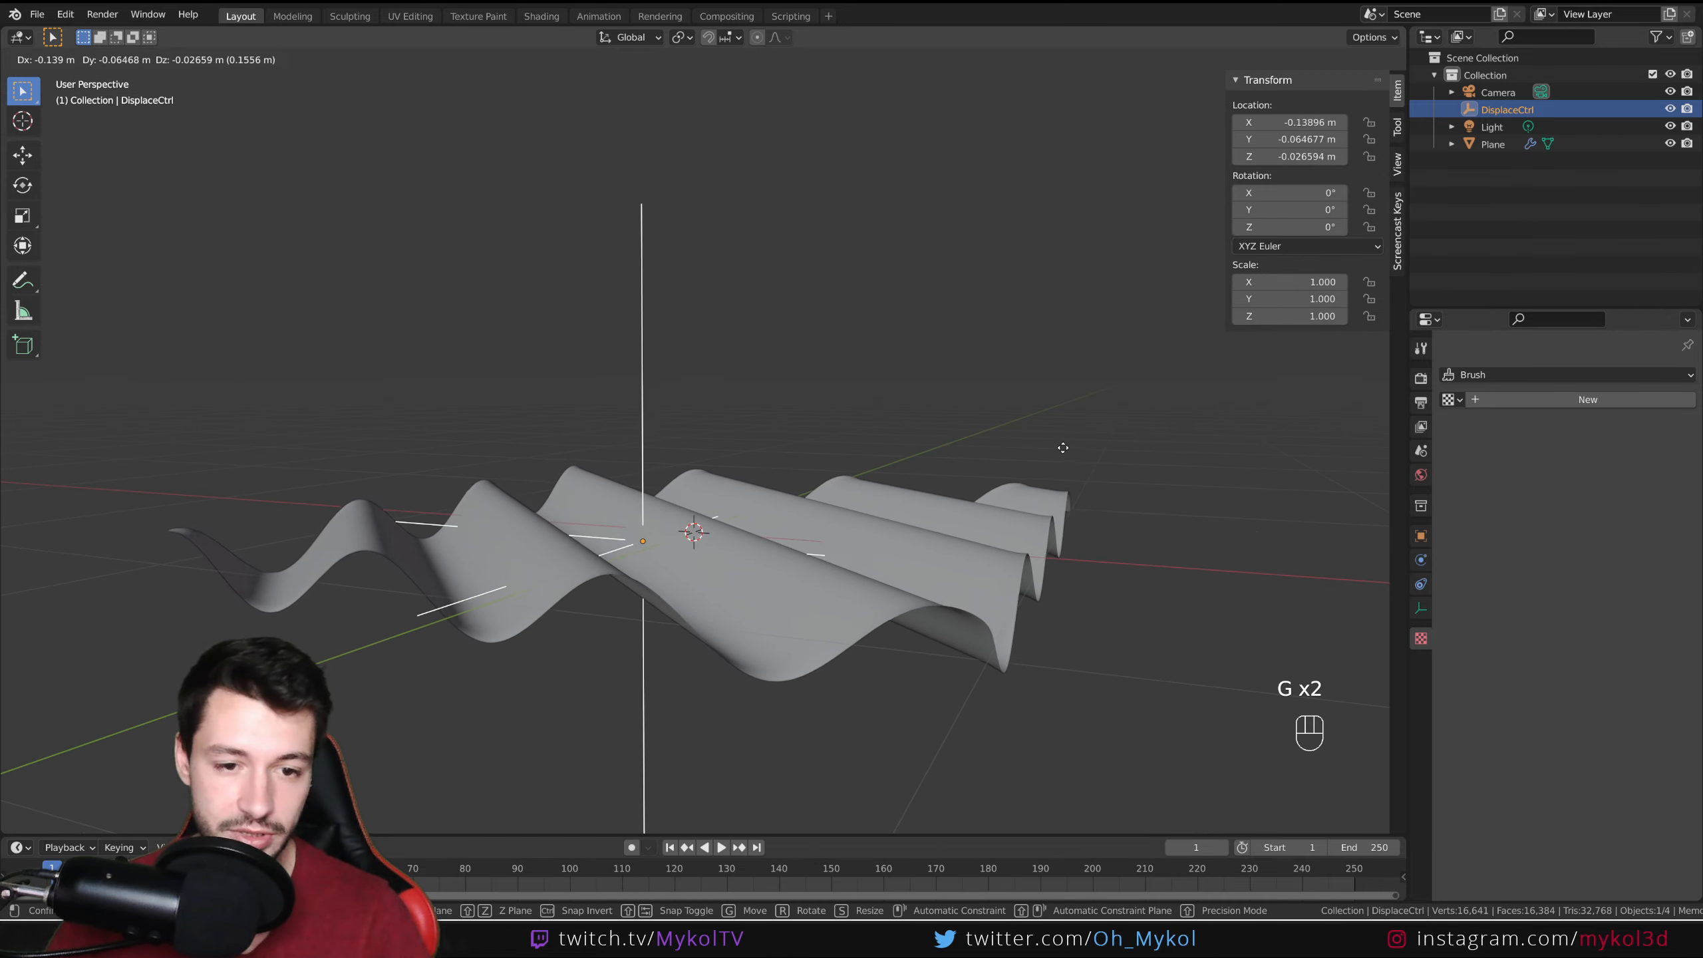
right_click(865, 506)
middle_click_drag(865, 506, 925, 579)
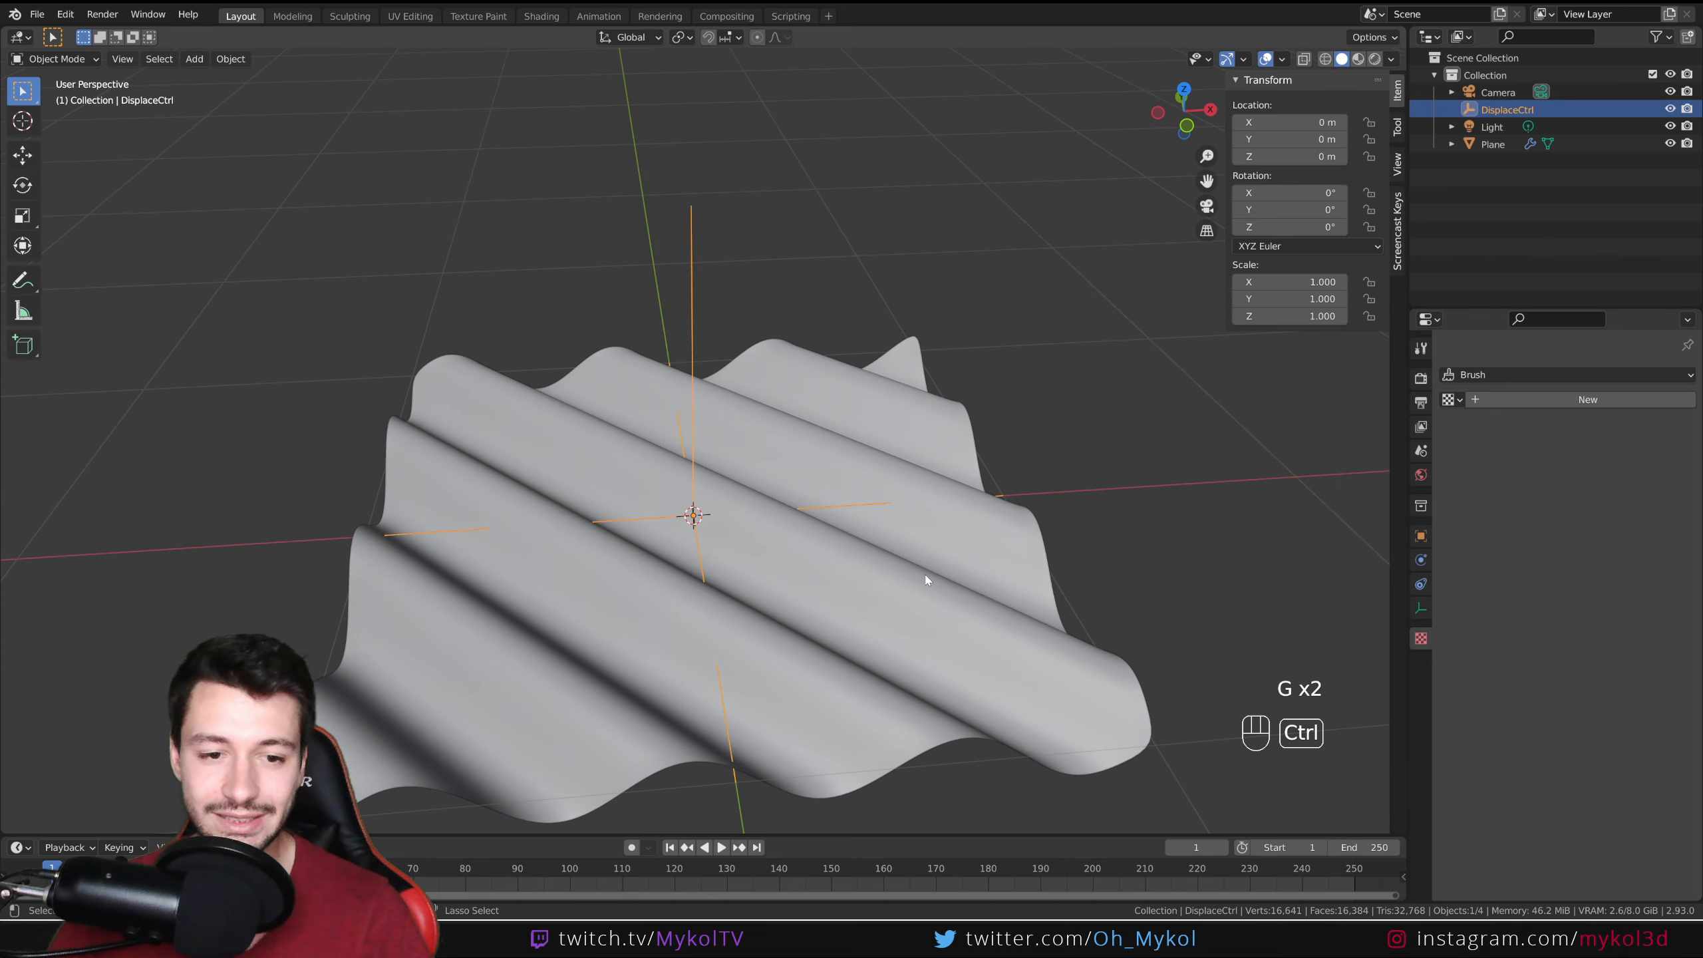
Step: Undo the recent selection changes so the plane is selected, and set the TextureDisplace type back to Clouds
key("ctrl+z")
key("ctrl+z")
key("ctrl+z")
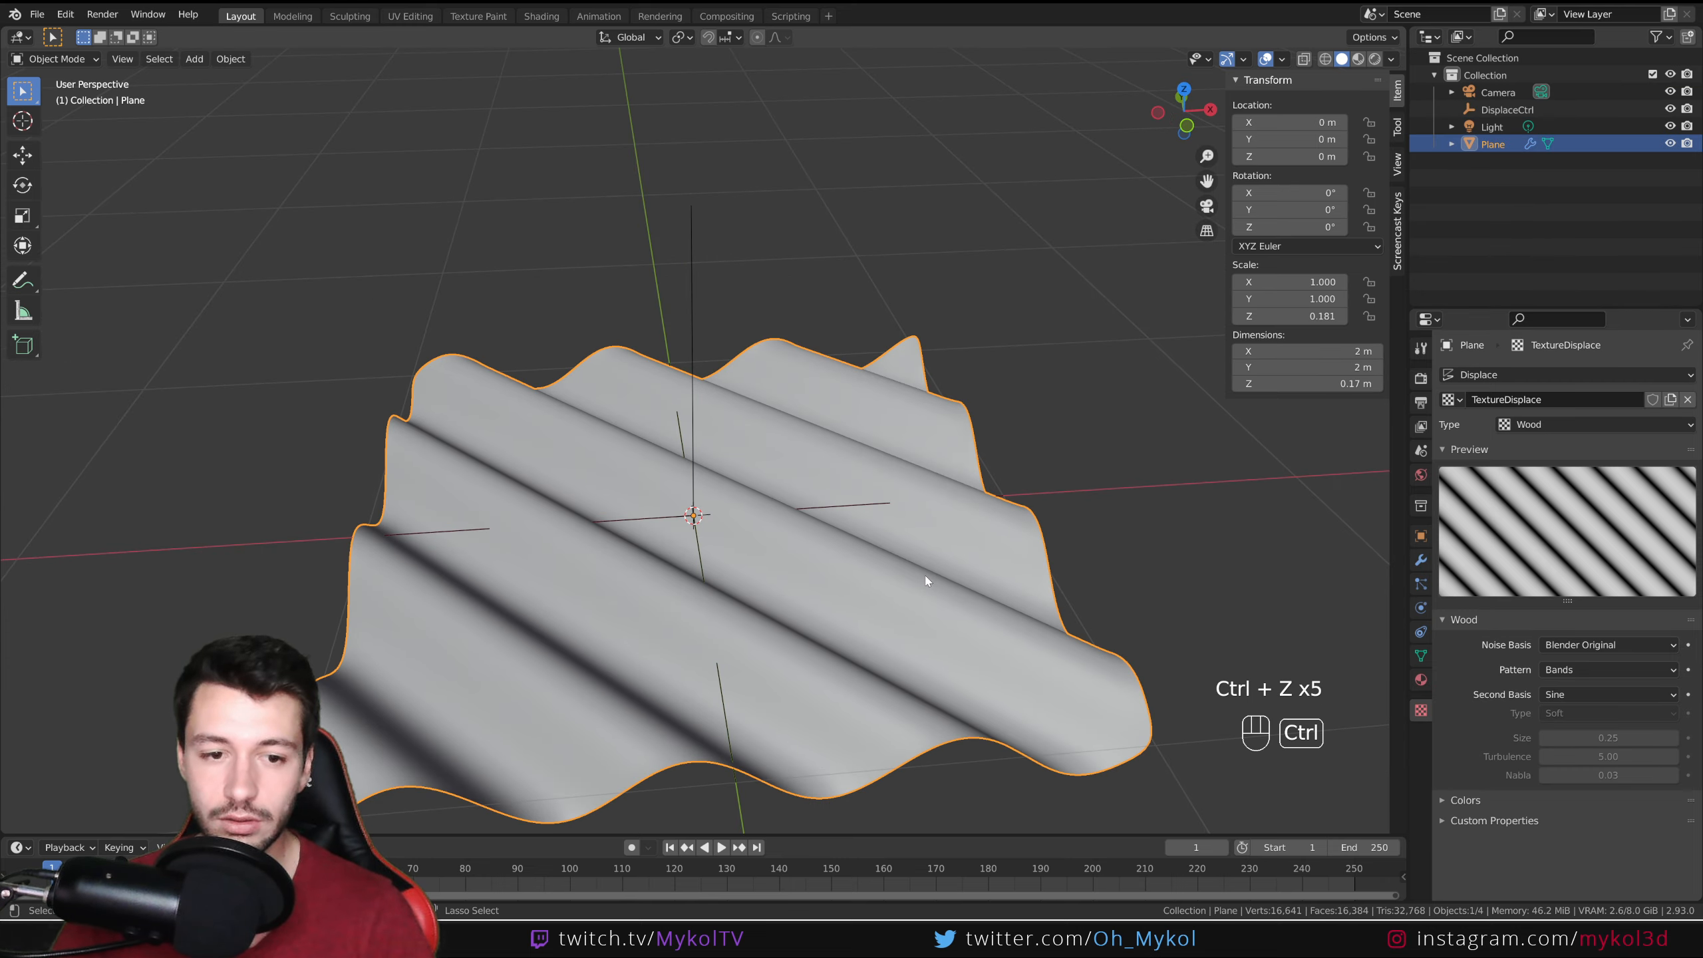
left_click(1542, 424)
left_click(1556, 480)
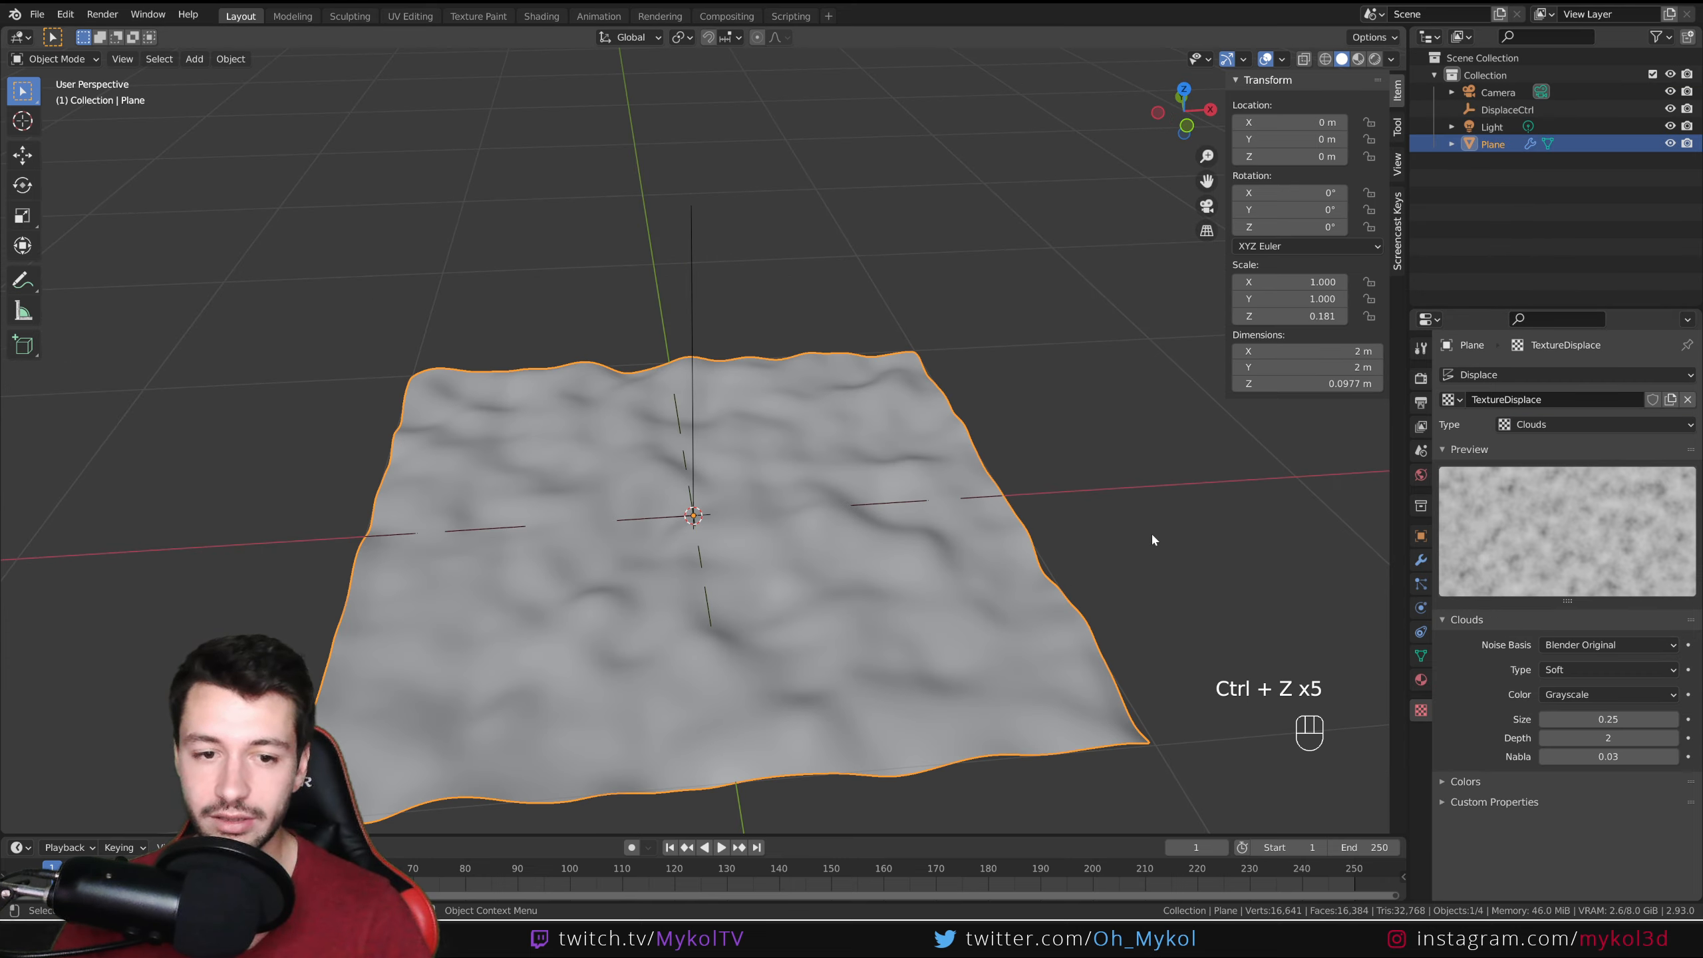
middle_click_drag(1152, 535, 1075, 446)
left_click(998, 539)
left_click(1094, 523)
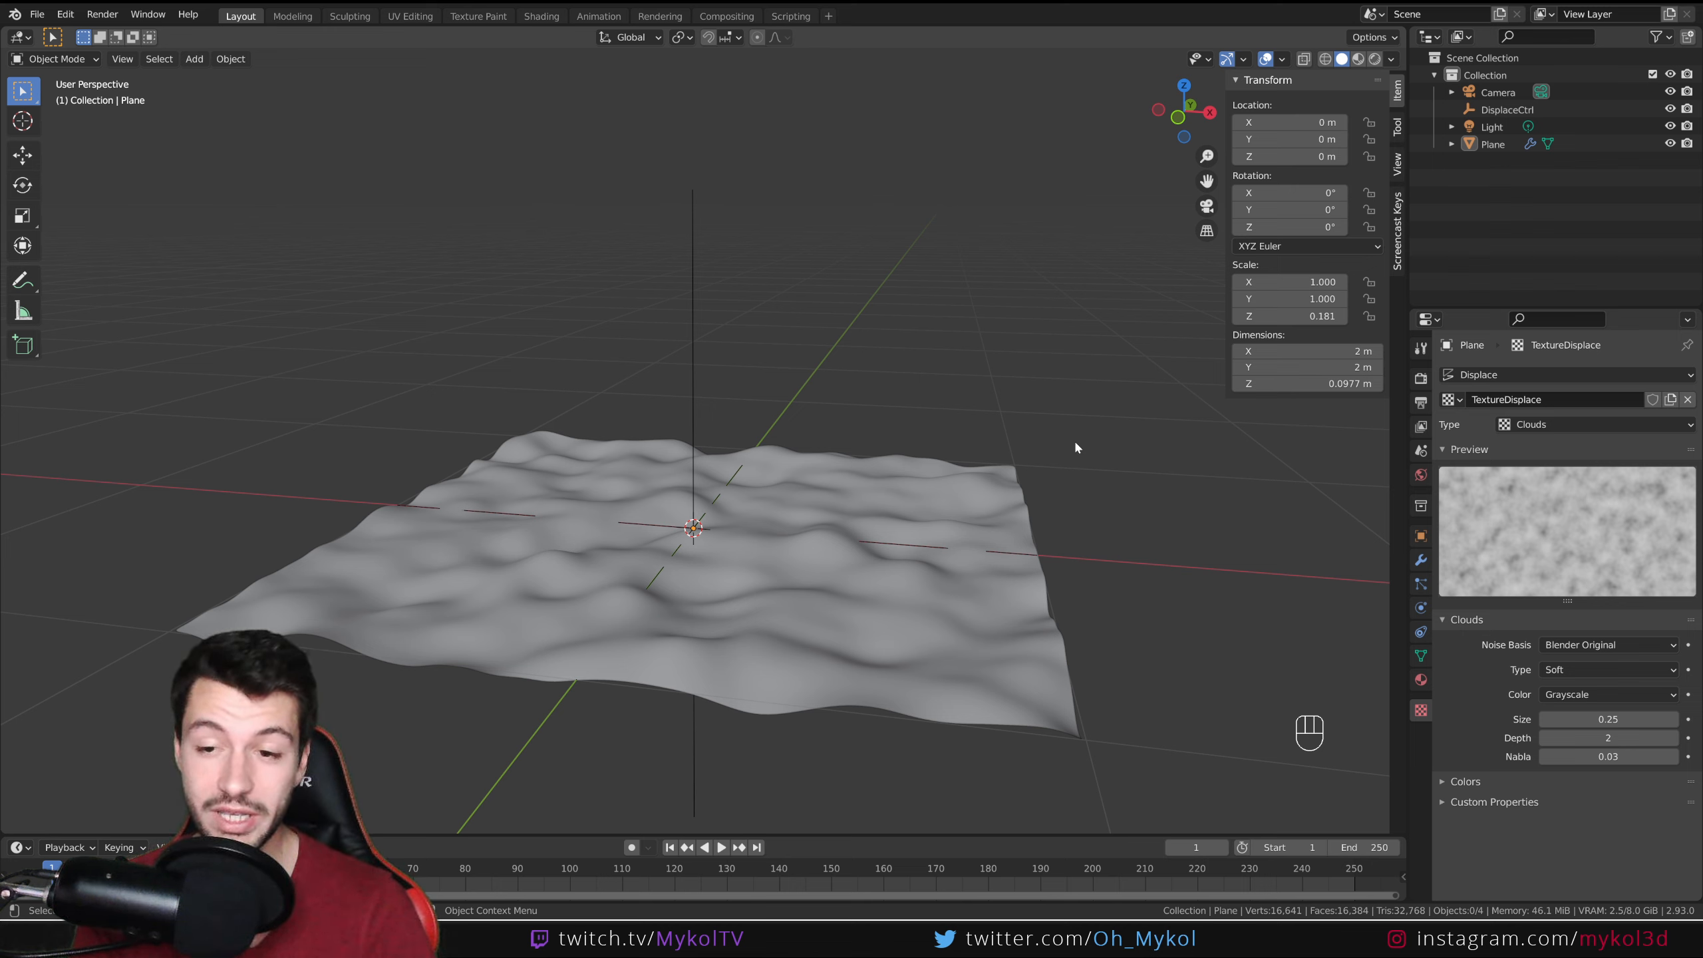
middle_click_drag(1053, 433, 1080, 531)
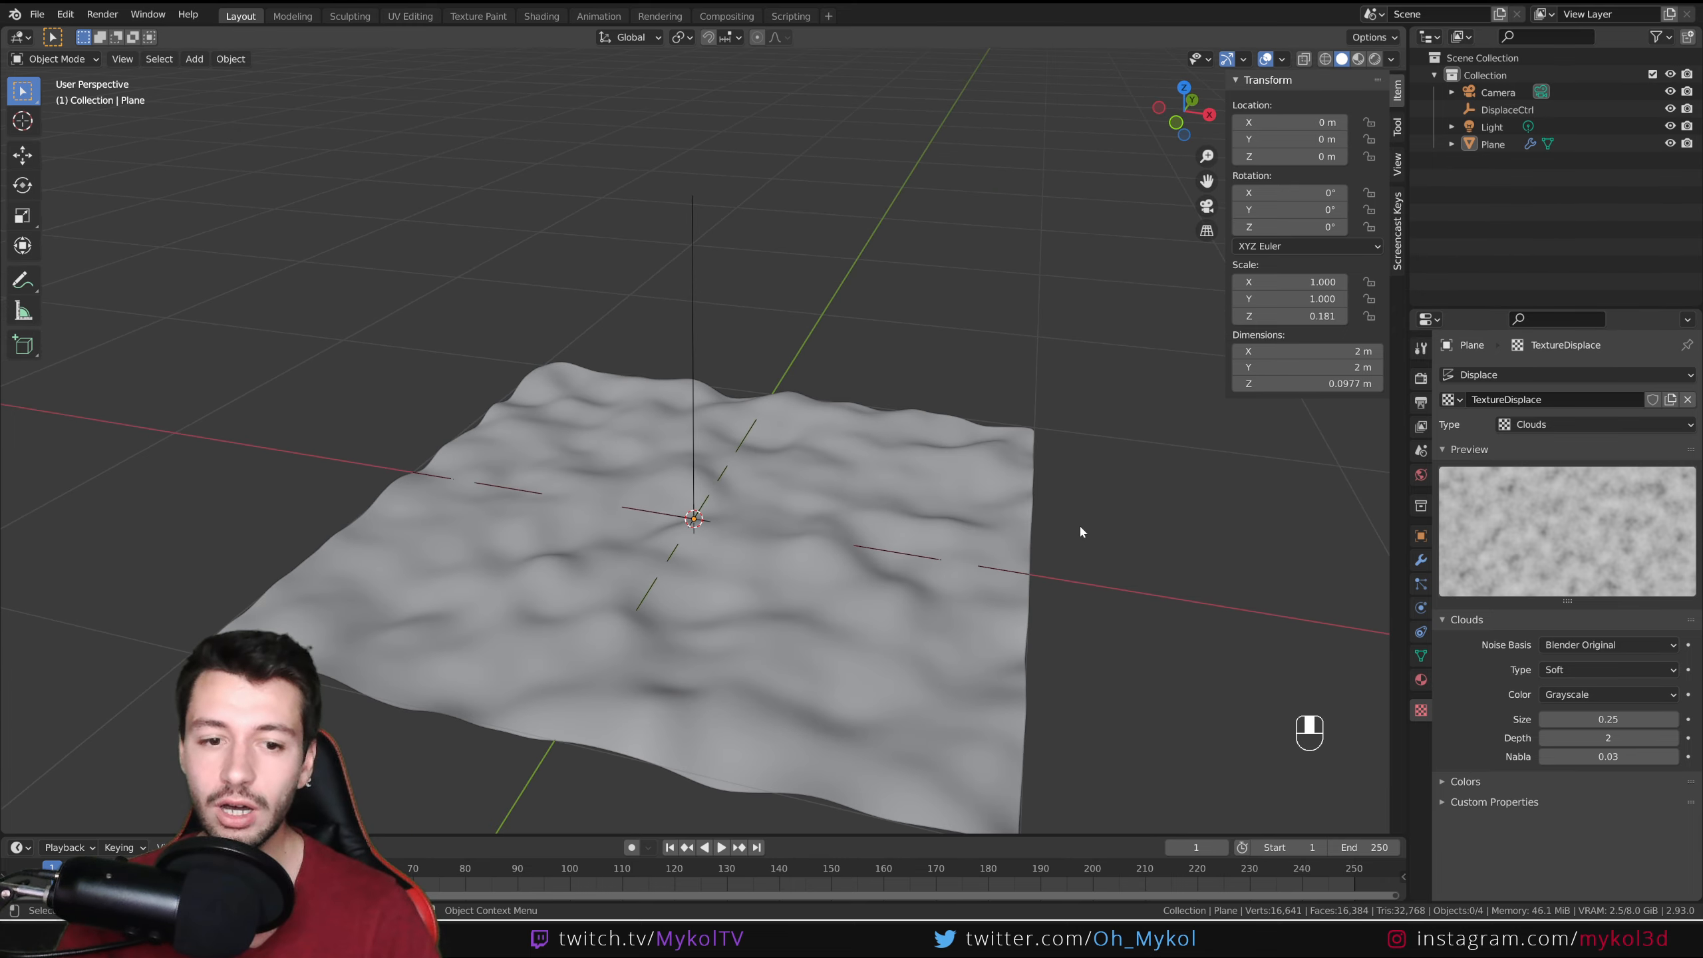
middle_click_drag(1206, 262, 510, 355)
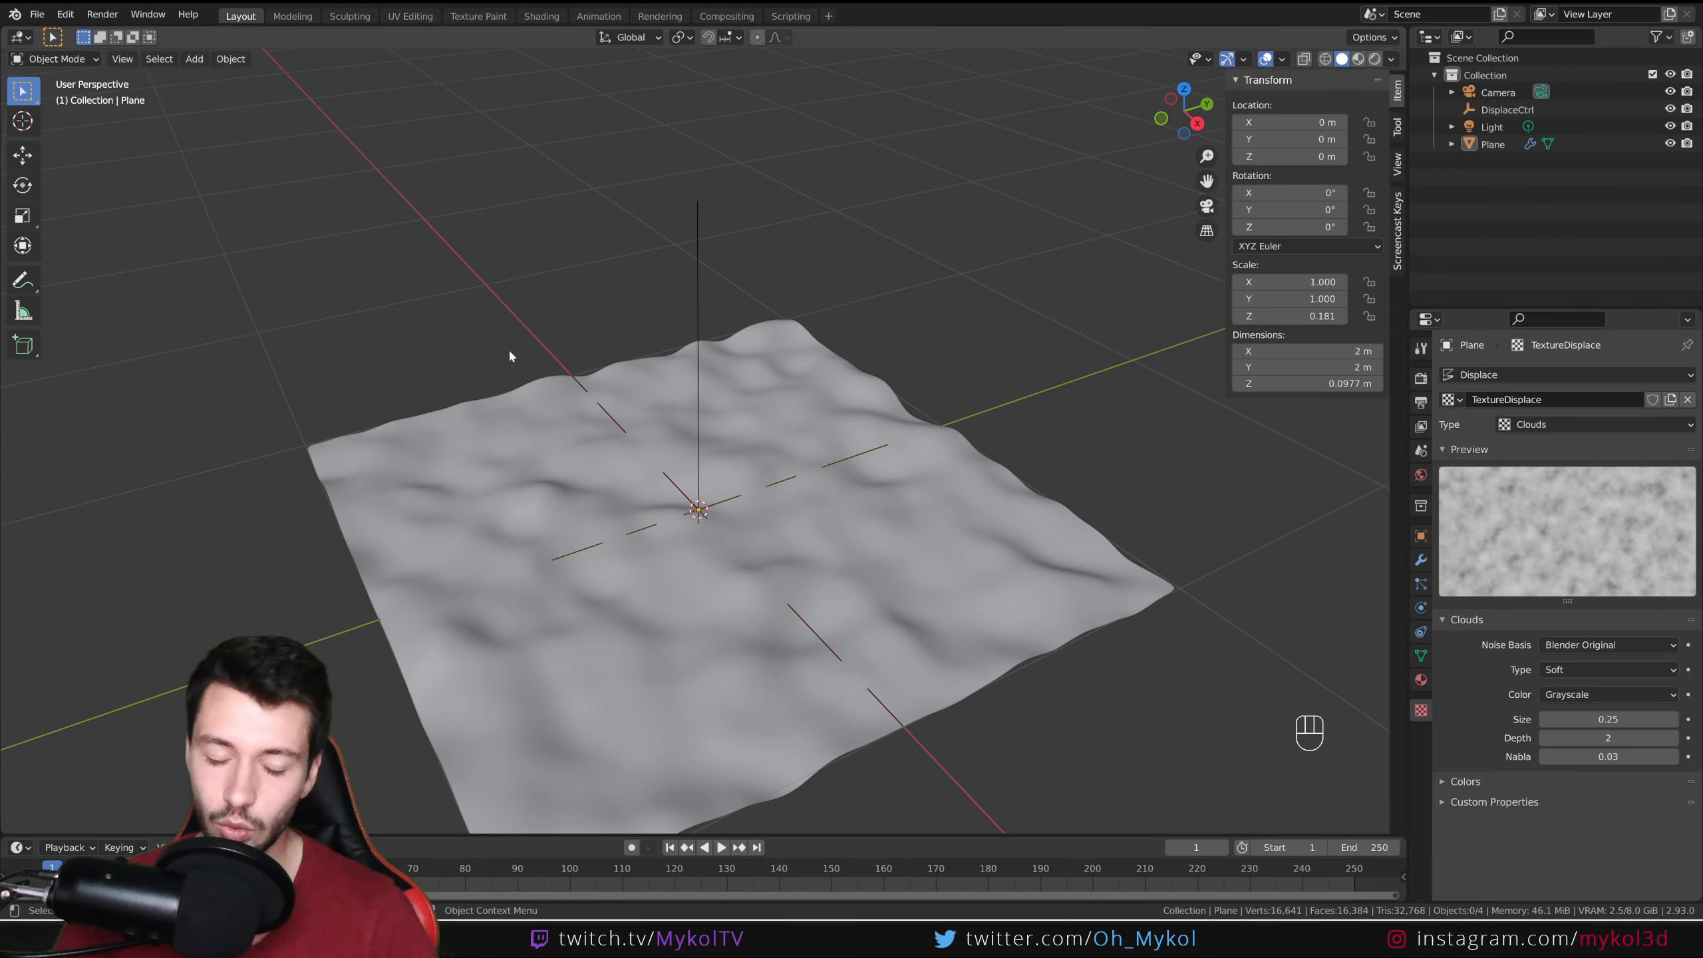
middle_click_drag(769, 660, 924, 586)
Step: Select the terrain plane, show its modifier settings, and switch it to Weight Paint mode
left_click(1002, 503)
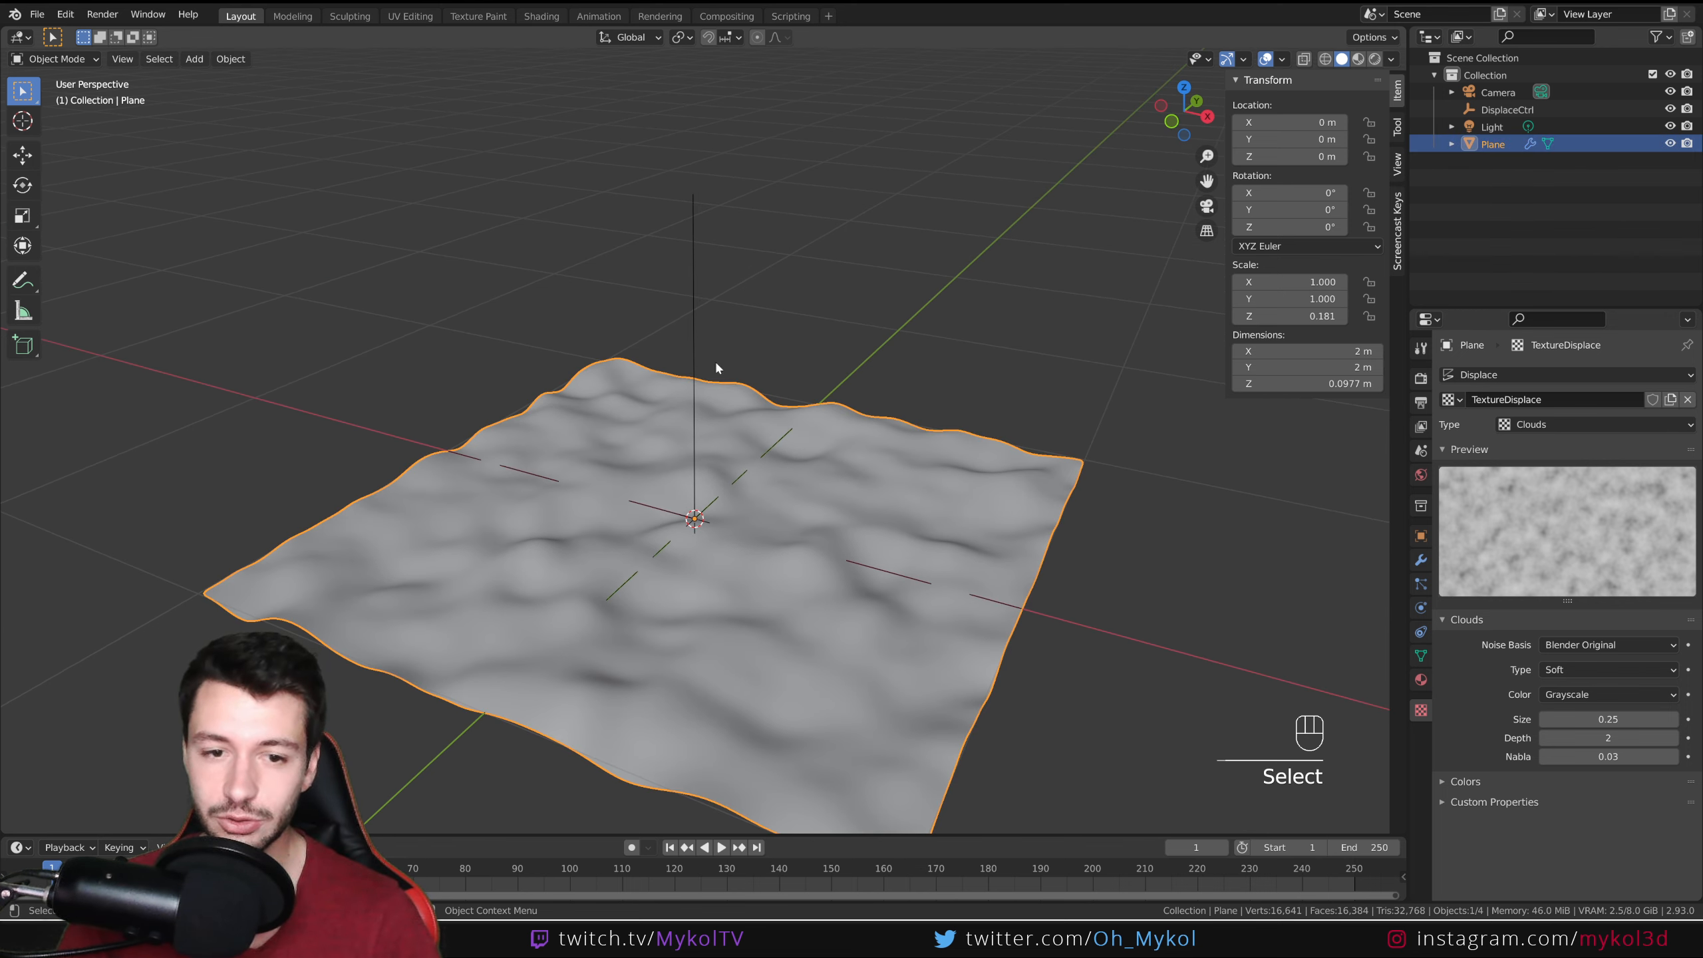
left_click(1421, 561)
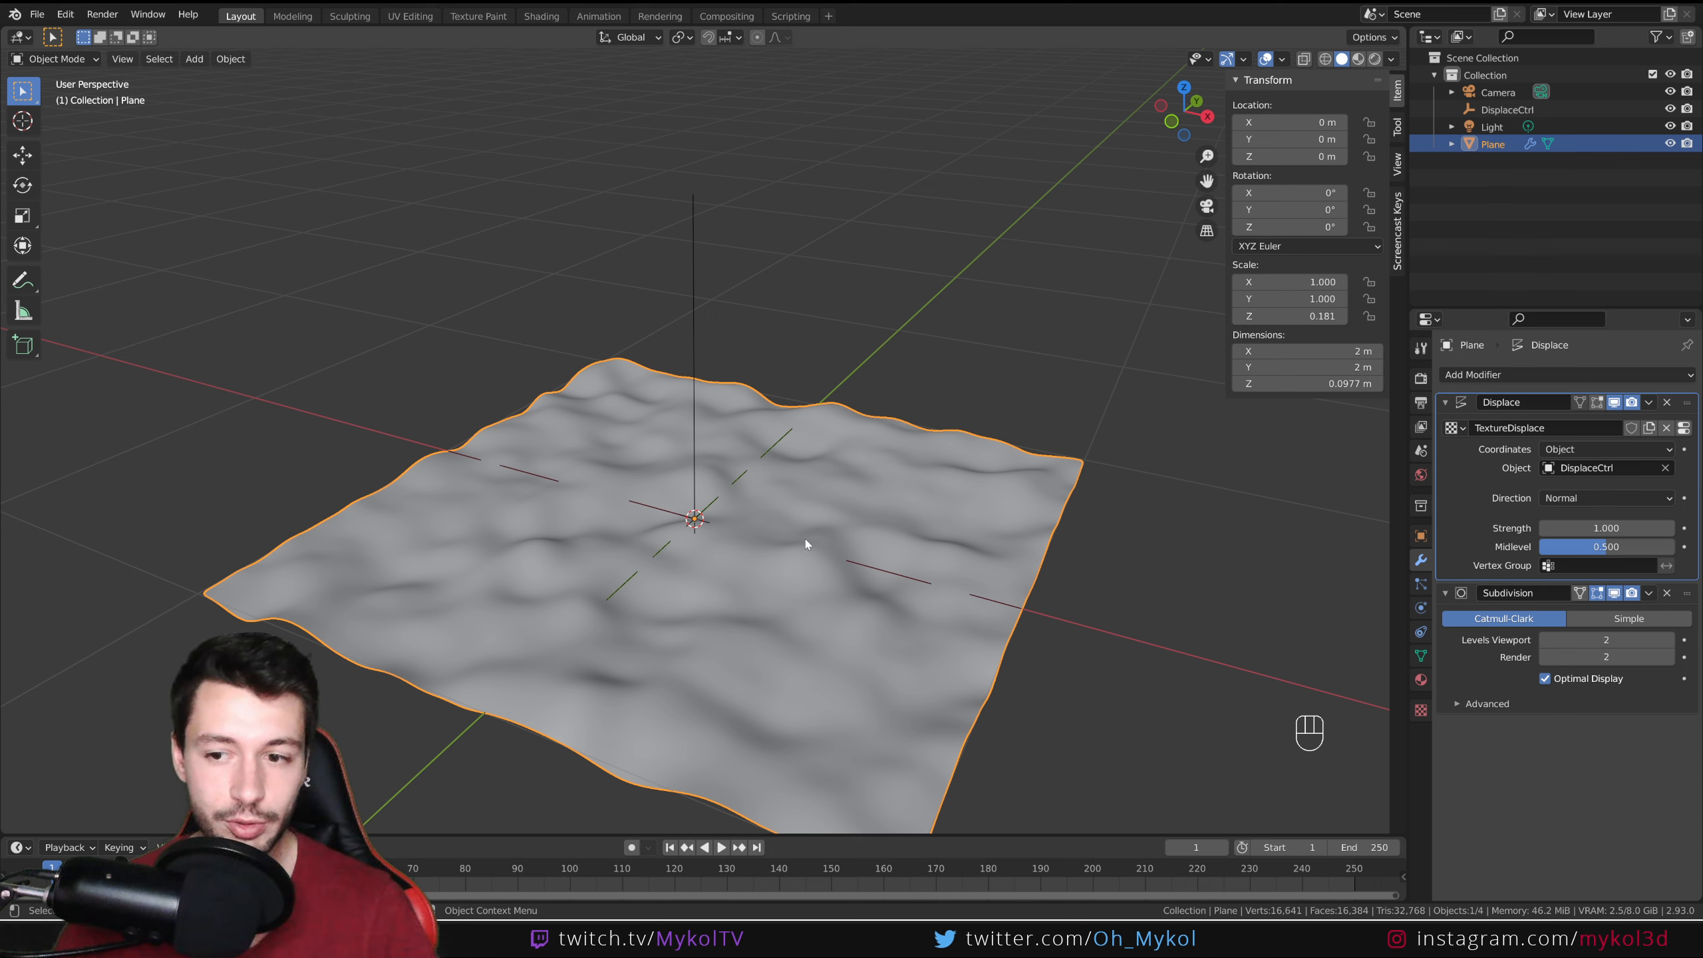
left_click(57, 58)
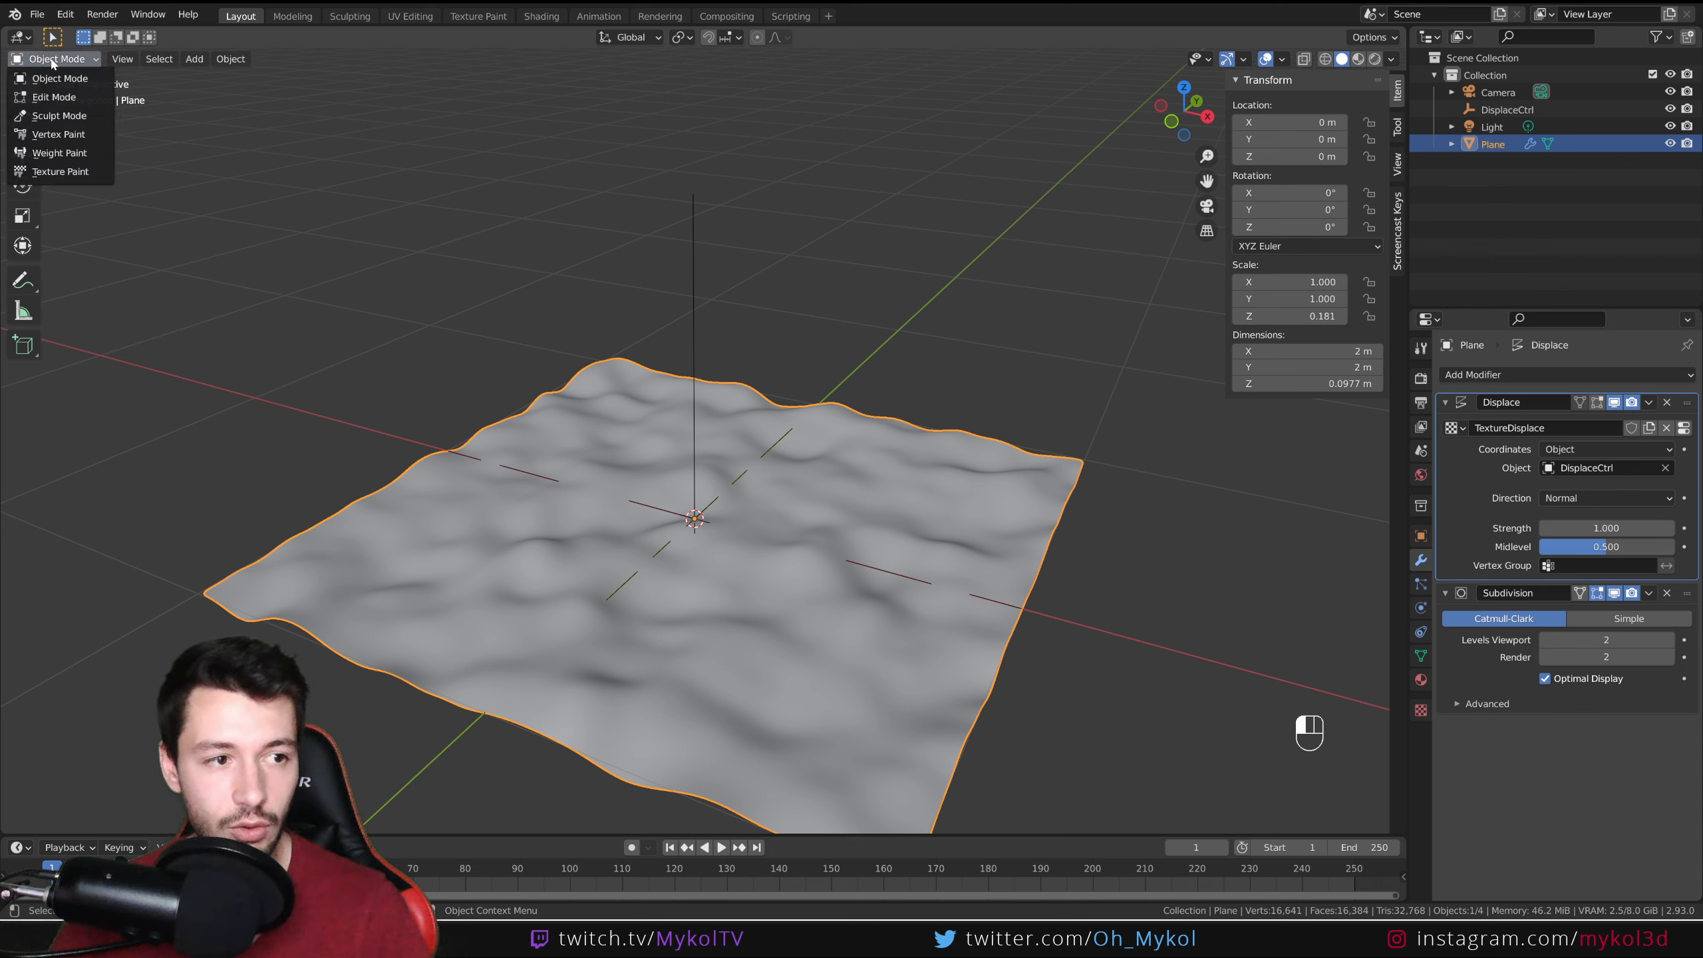
left_click(66, 153)
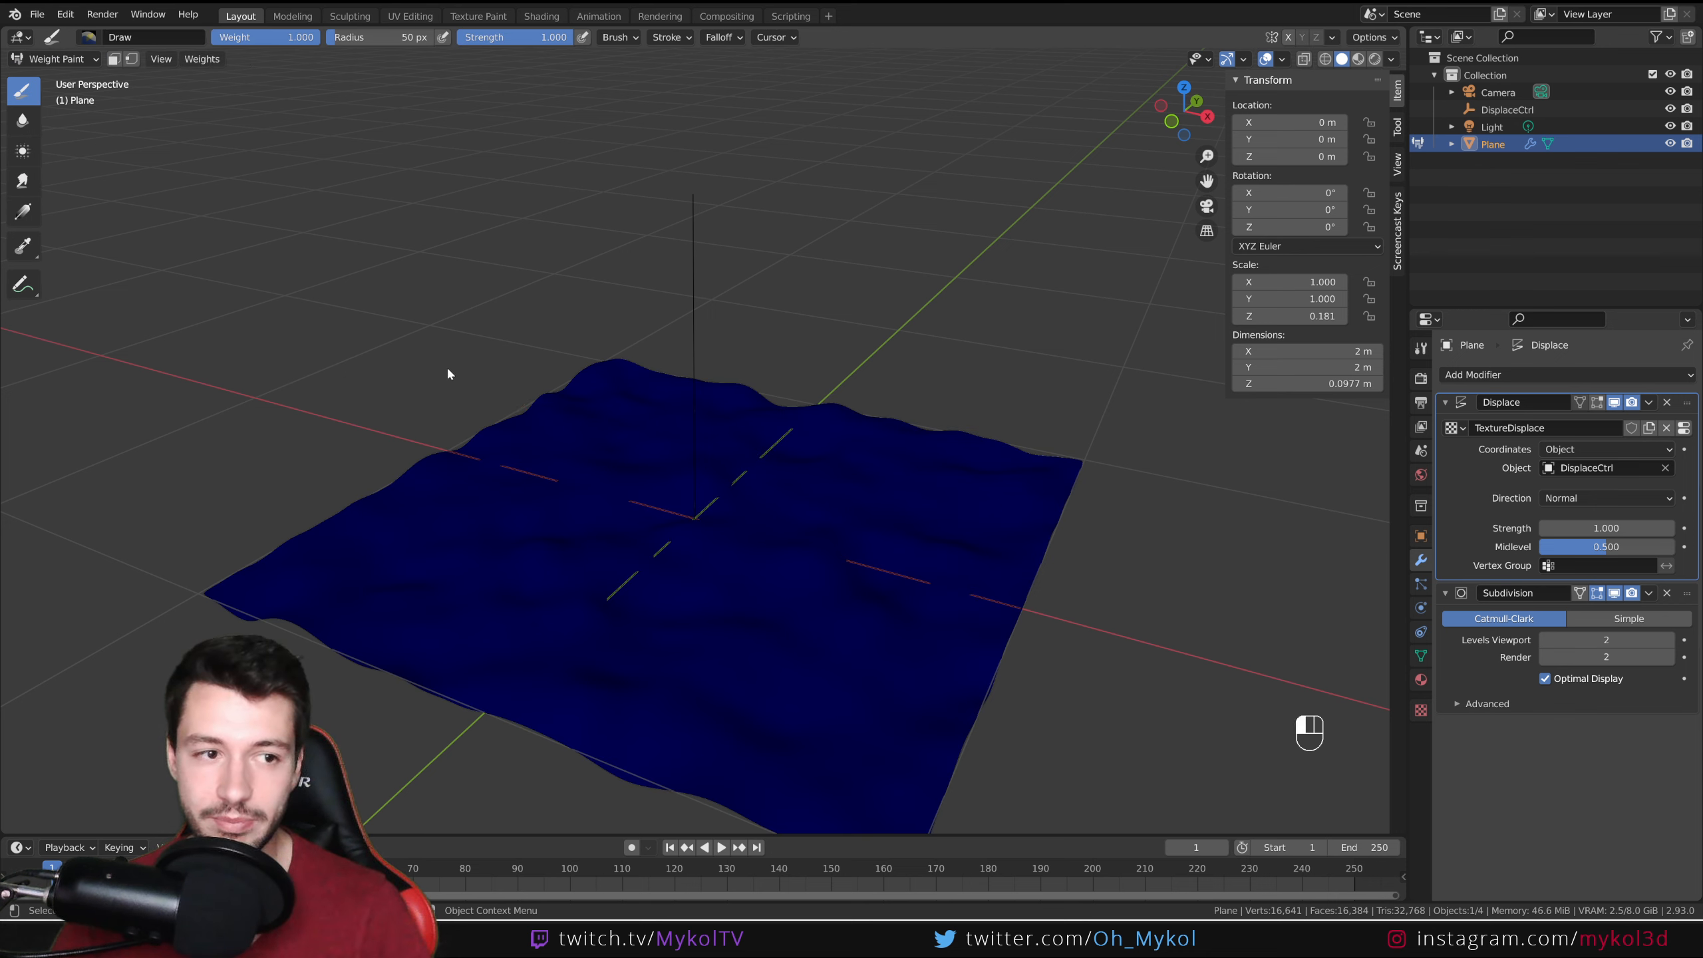
Step: Enlarge the weight paint brush radius to 175 px above the plane
mouse_move(988, 346)
middle_mouse_down()
mouse_move(1021, 374)
mouse_move(543, 490)
middle_mouse_up()
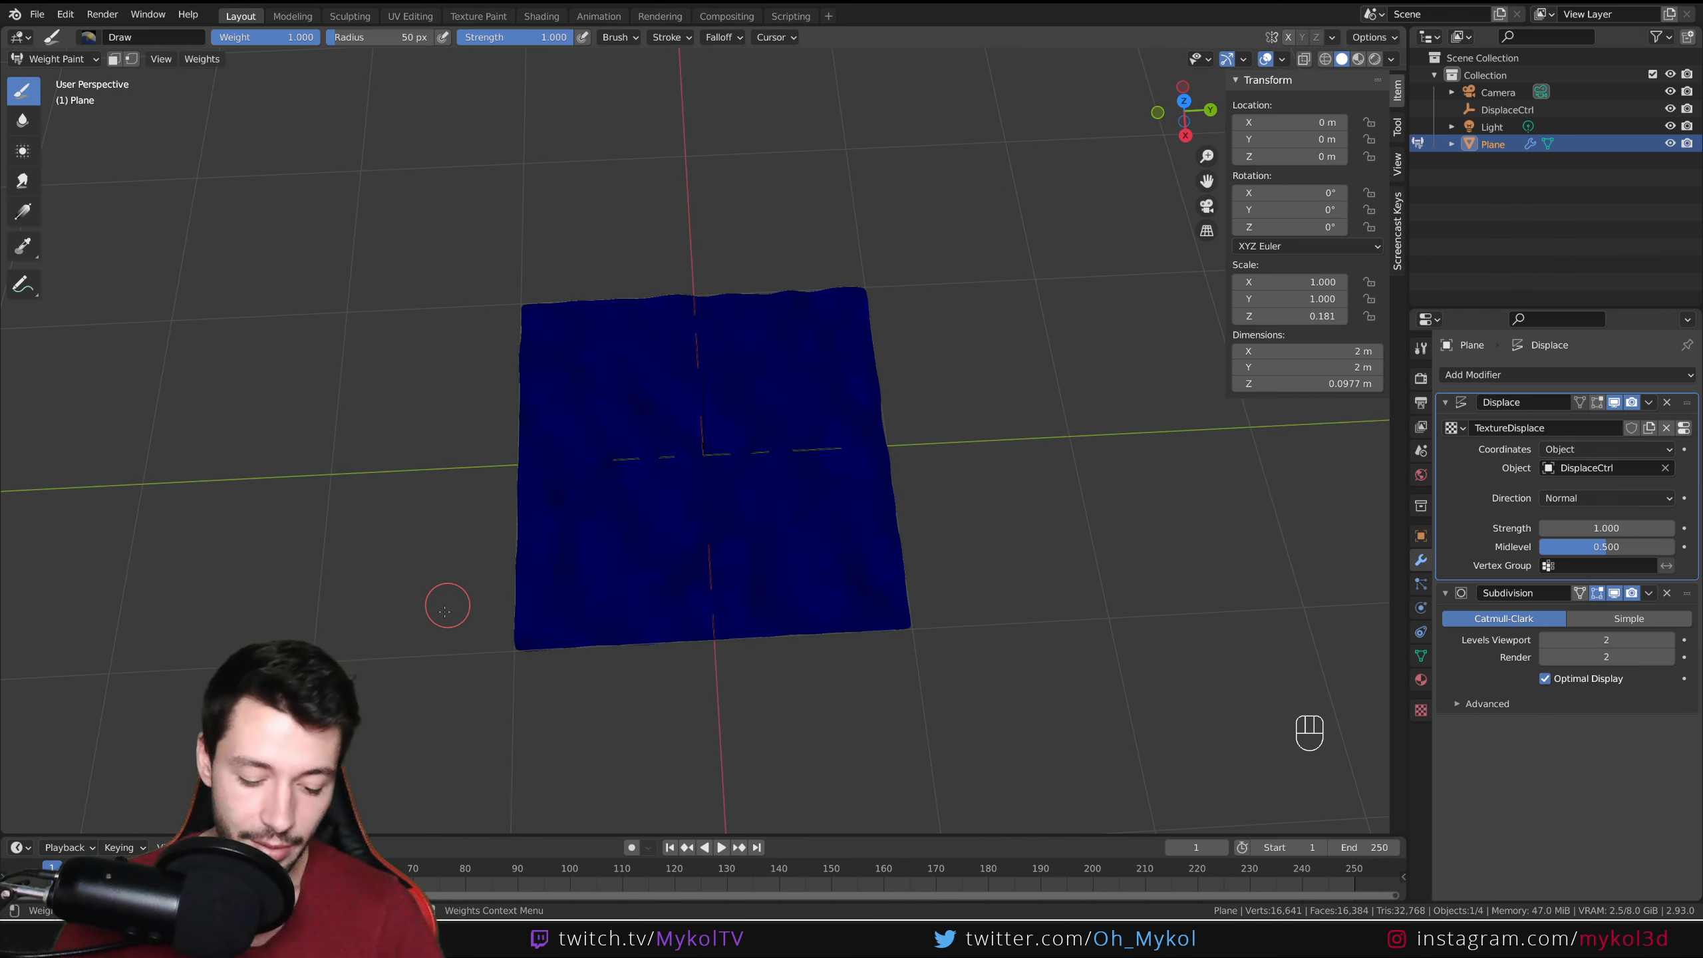
key("f")
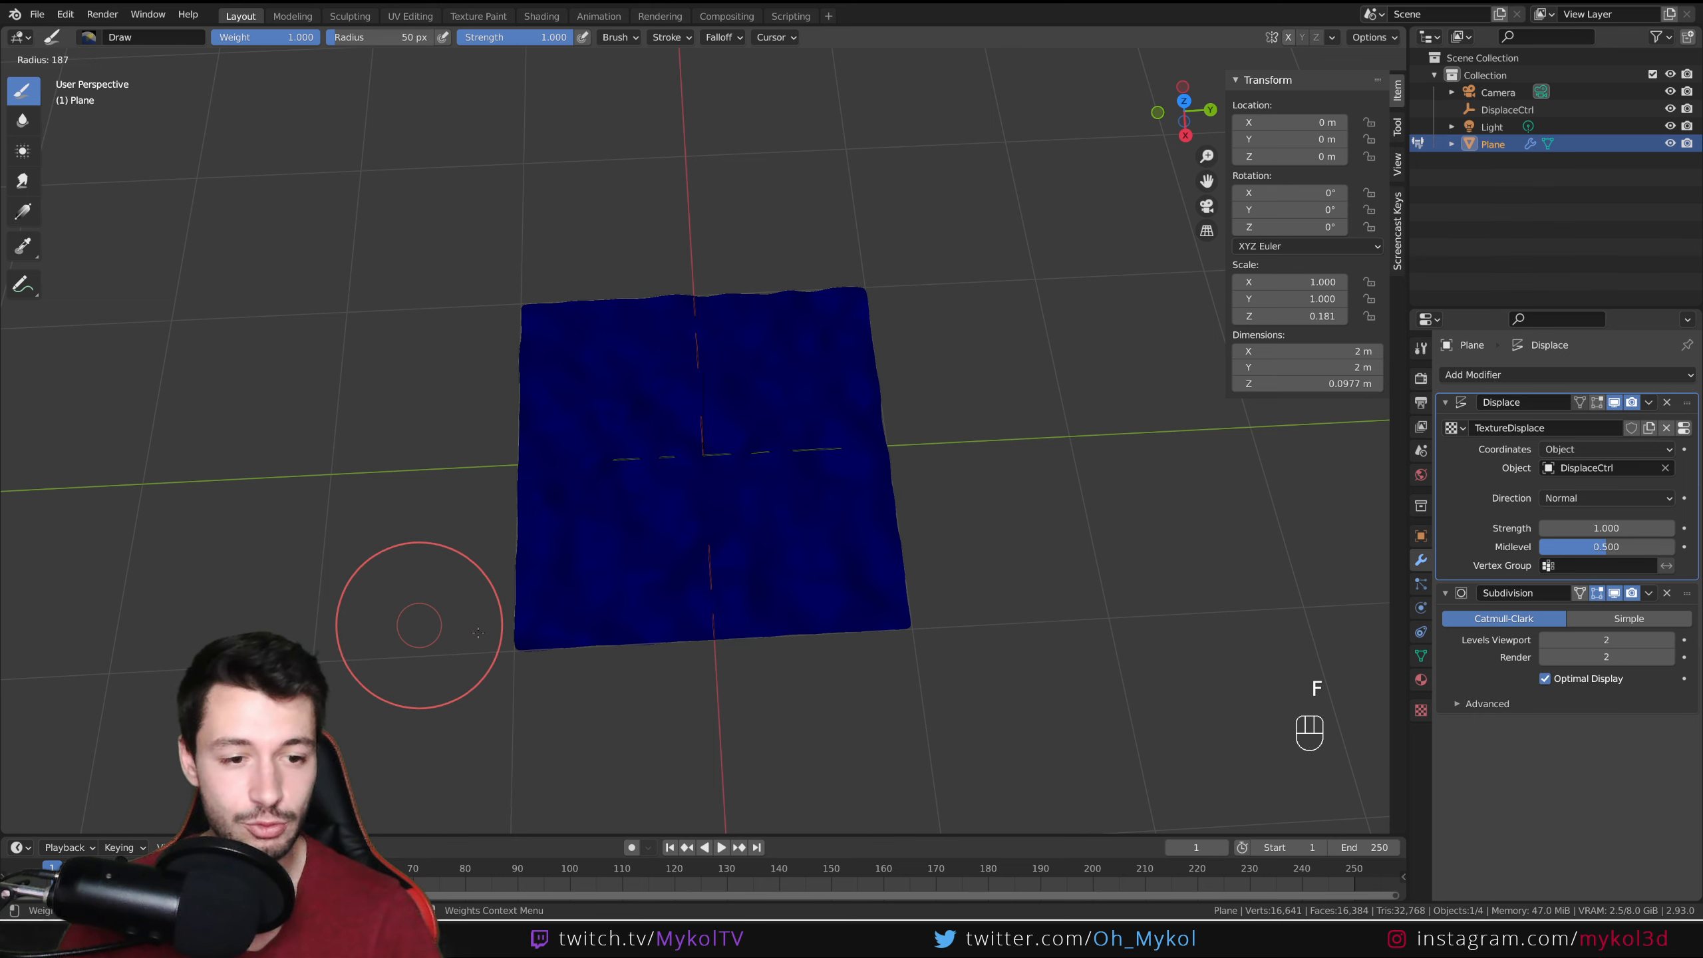
left_click(473, 621)
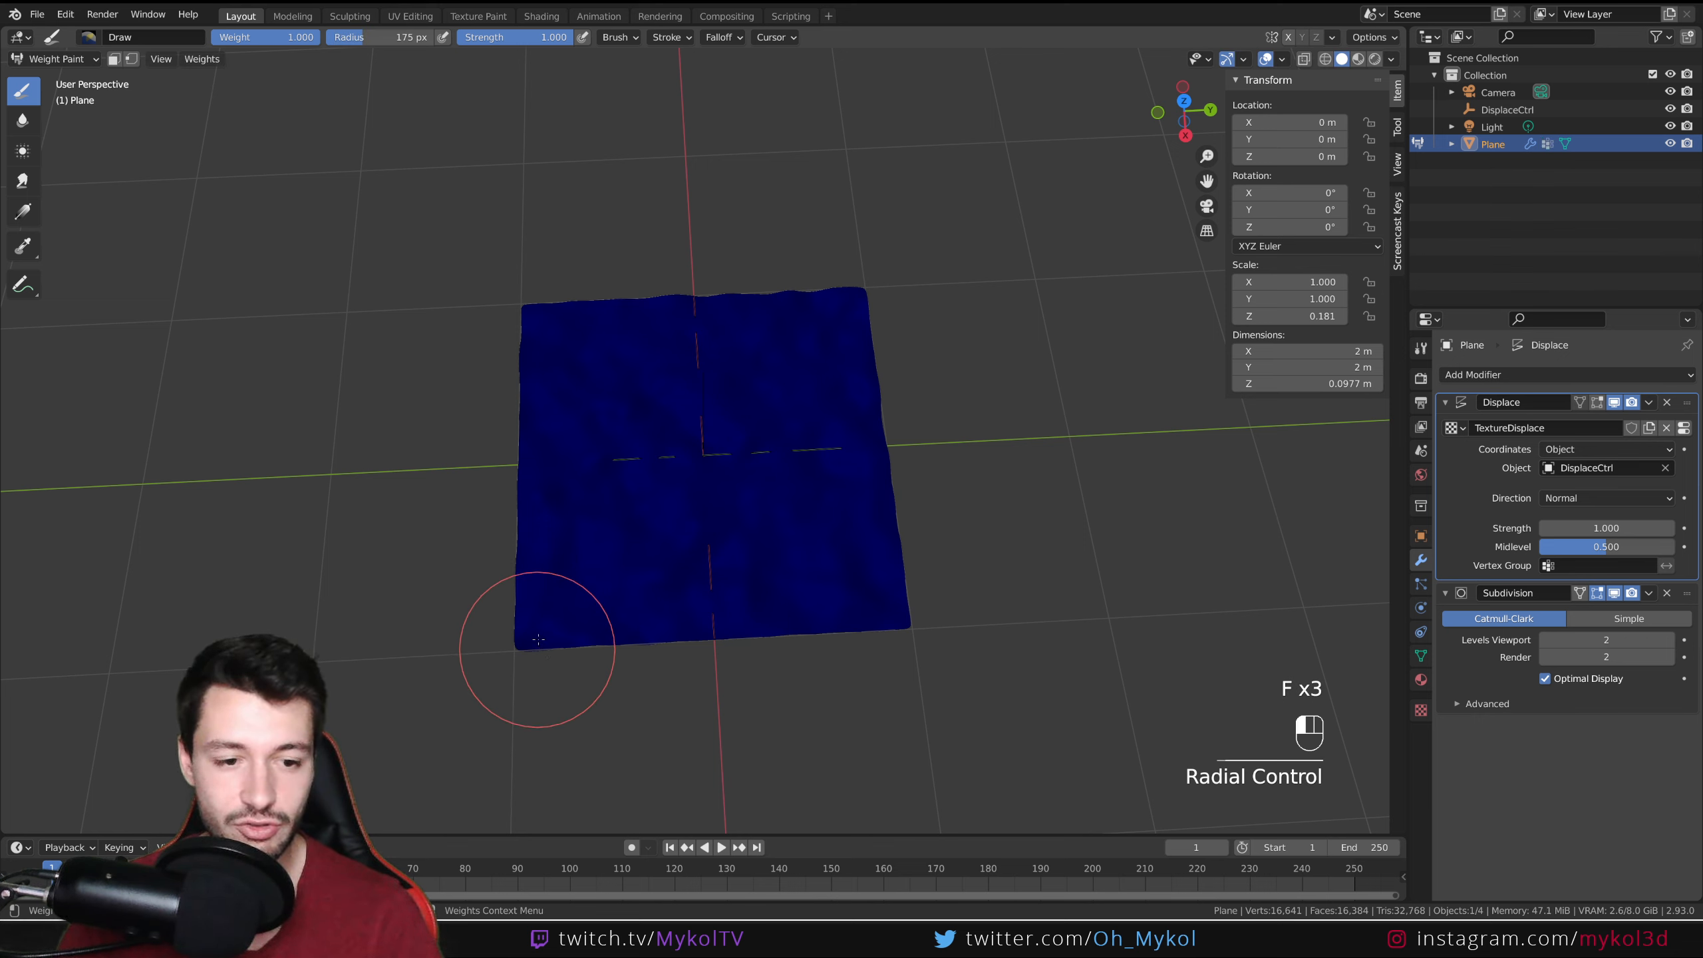
Step: Weight paint a full-weight strip along one side of the plane with the 175 px brush
mouse_move(536, 669)
left_mouse_down()
mouse_move(528, 324)
mouse_move(532, 646)
mouse_move(570, 639)
mouse_move(540, 381)
mouse_move(578, 305)
left_mouse_up()
scroll(563, 589, "up", 3)
mouse_move(475, 637)
left_mouse_down()
mouse_move(502, 634)
mouse_move(476, 551)
mouse_move(494, 609)
mouse_move(480, 594)
left_mouse_up()
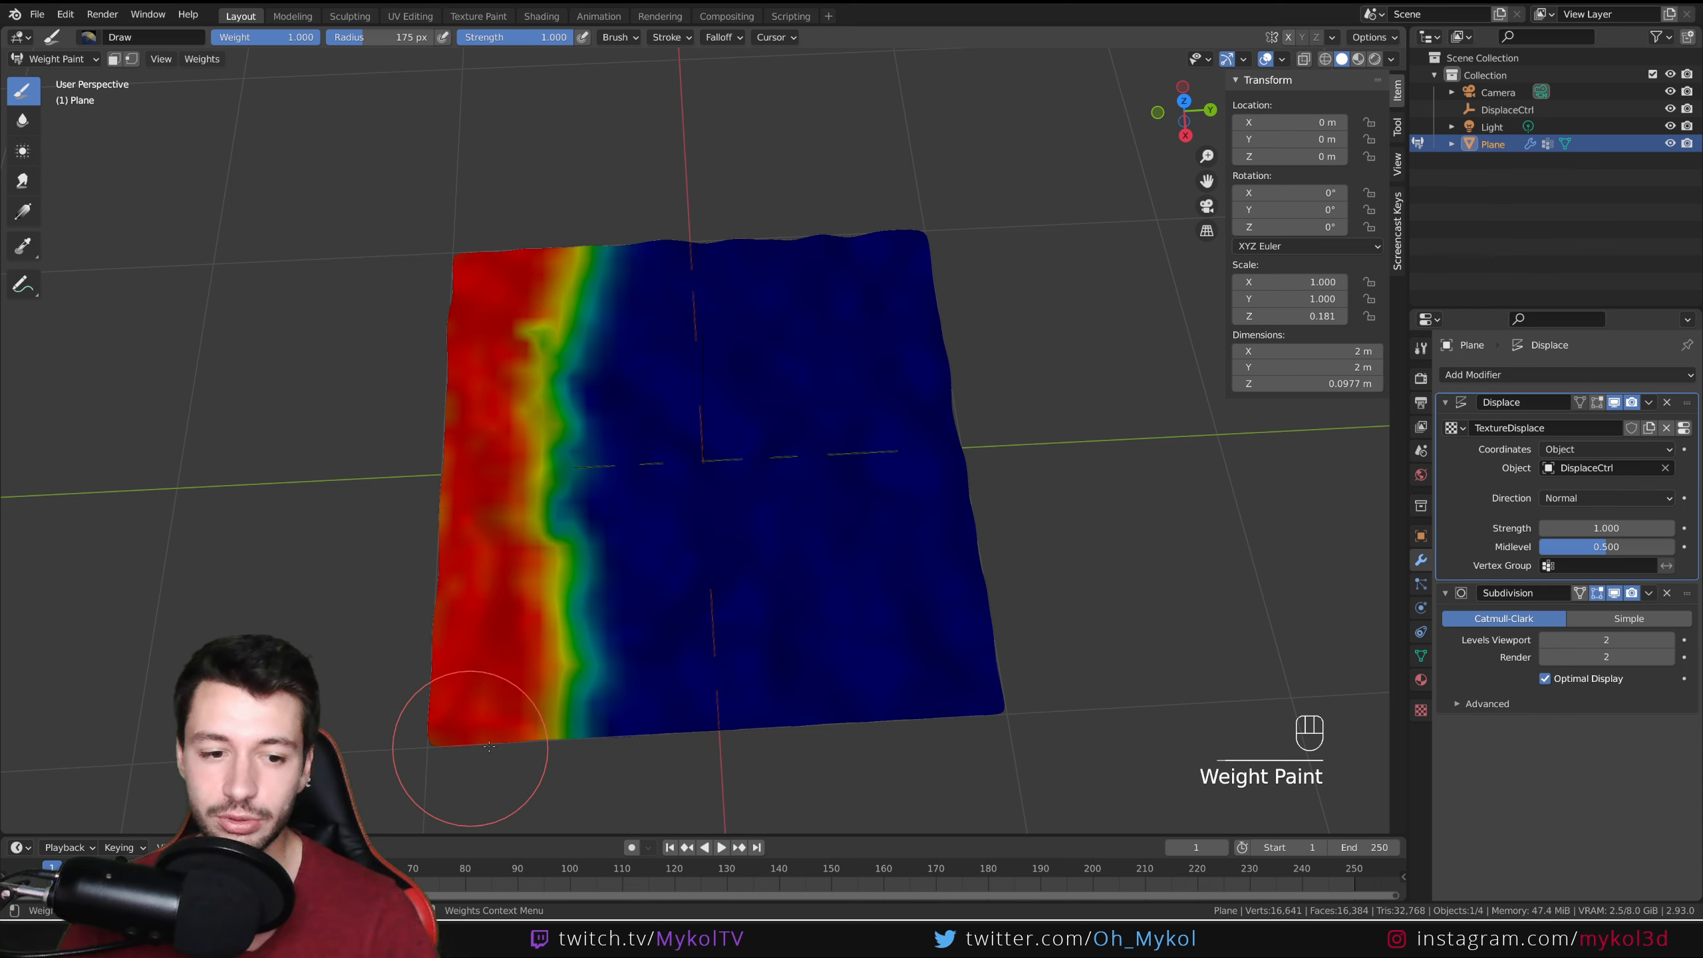
Step: Enlarge the brush radius to 273 px and paint full weight along the opposite side of the plane
key("f")
left_click(1002, 735)
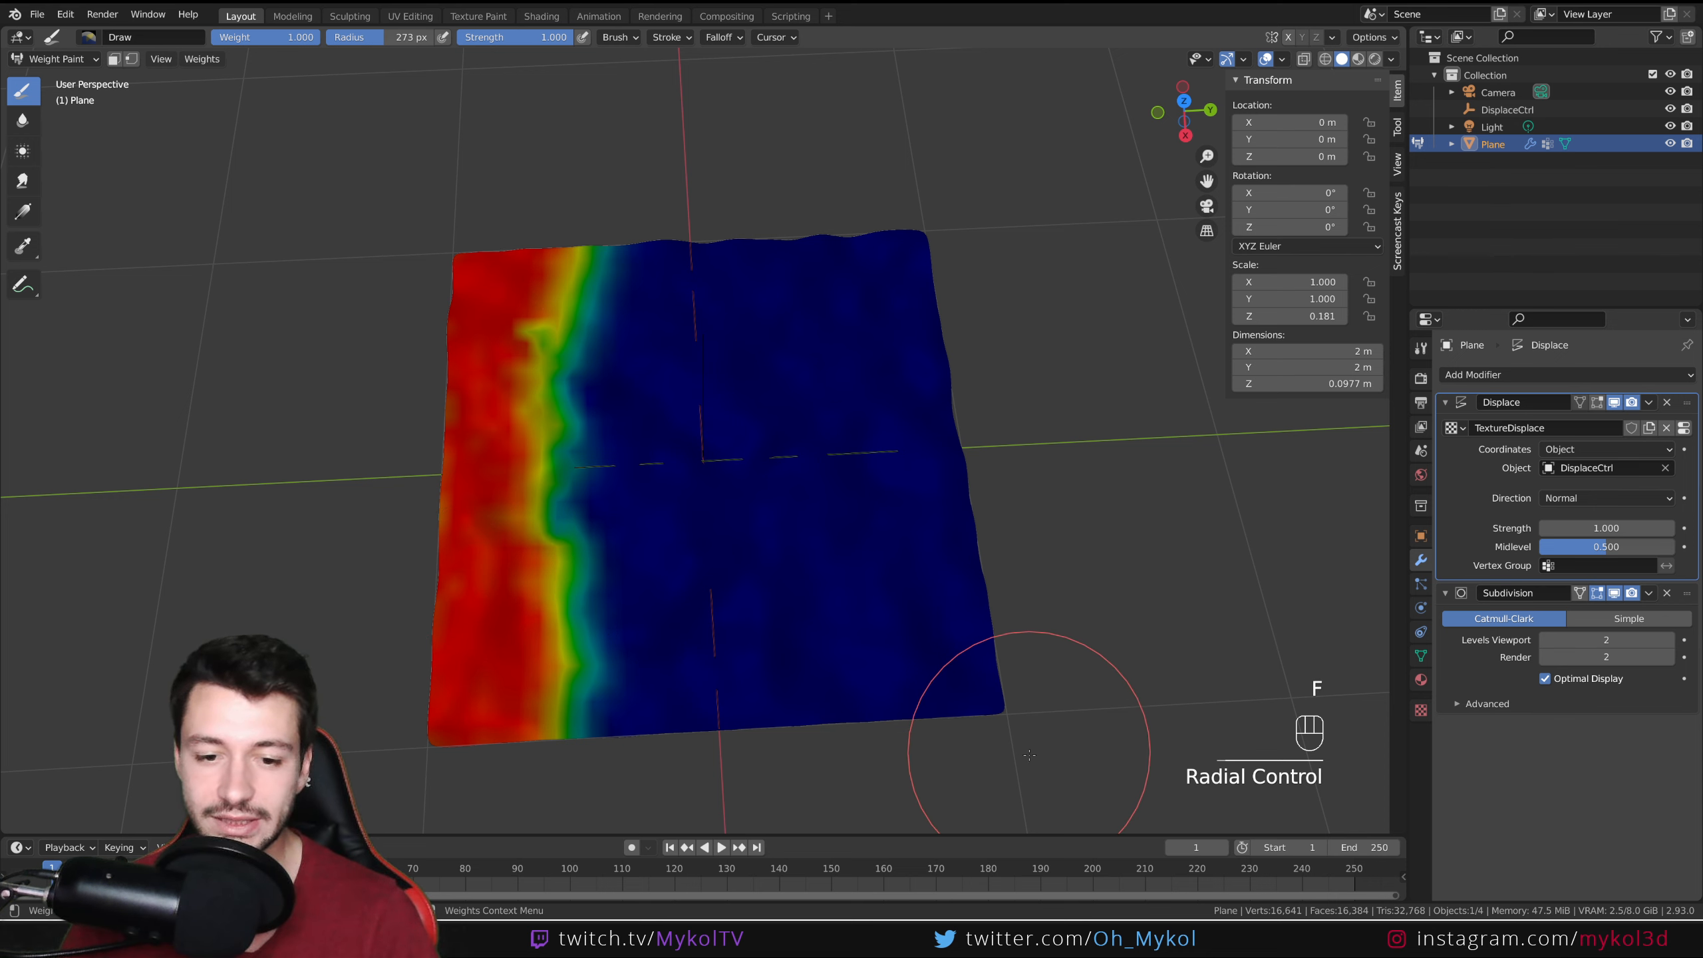
mouse_move(996, 723)
left_mouse_down()
mouse_move(913, 532)
mouse_move(918, 345)
mouse_move(806, 197)
left_mouse_up()
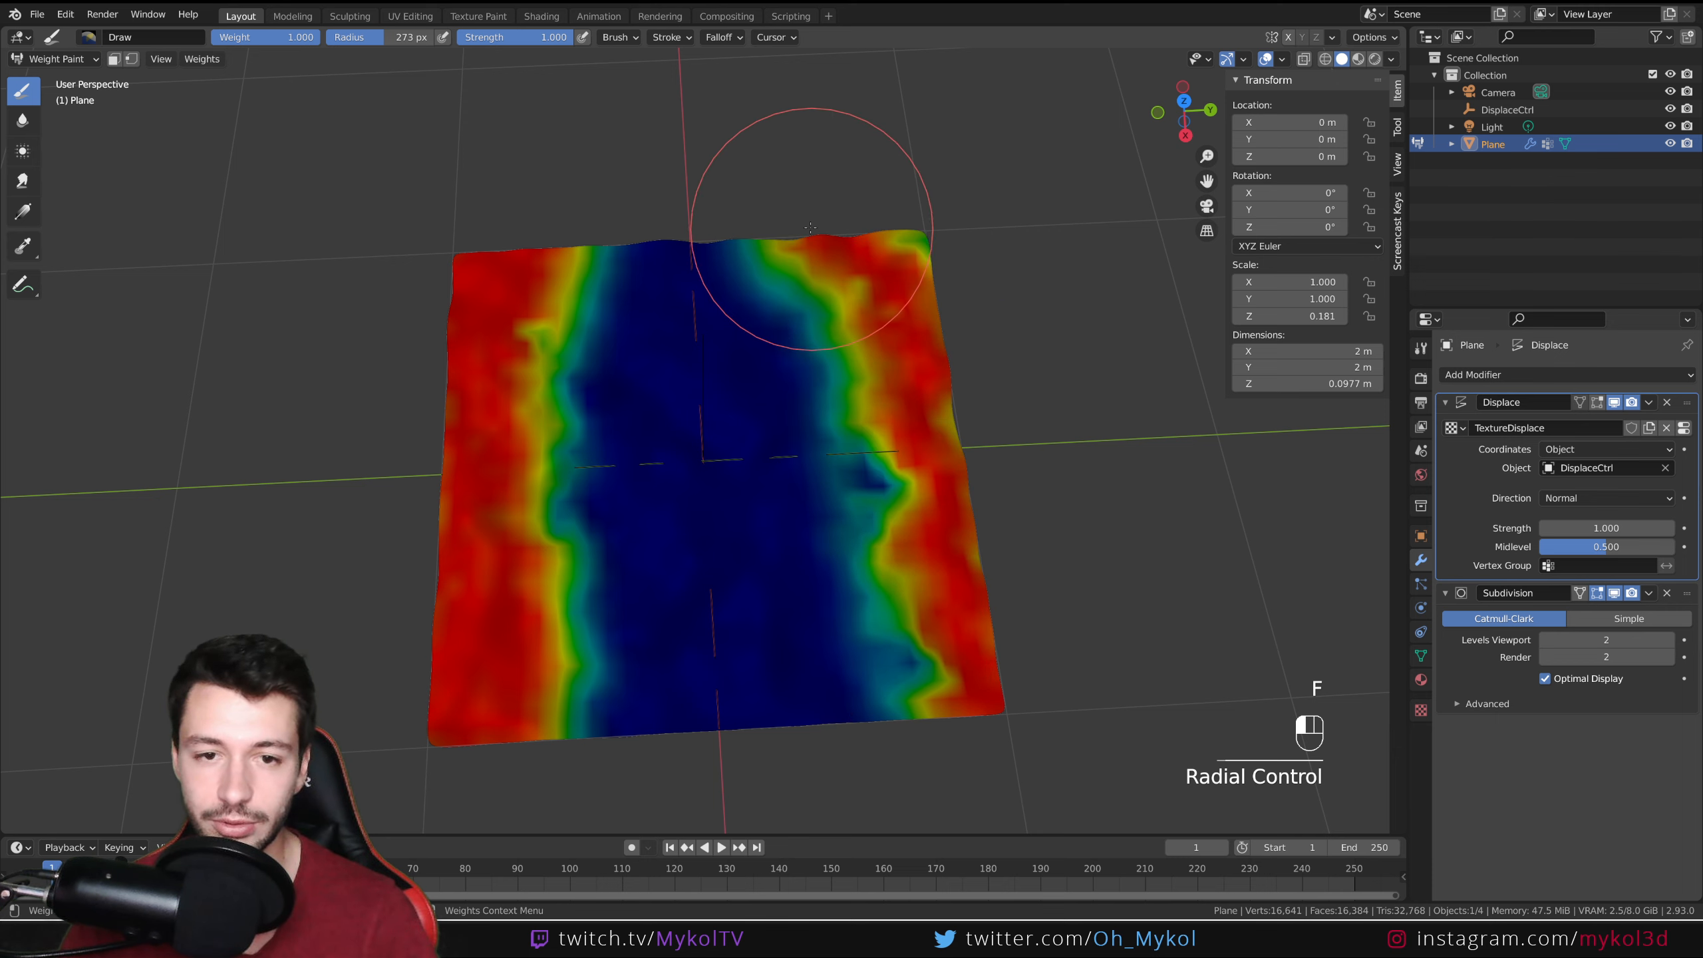
mouse_move(963, 770)
middle_mouse_down()
mouse_move(1075, 647)
mouse_move(476, 228)
middle_mouse_up()
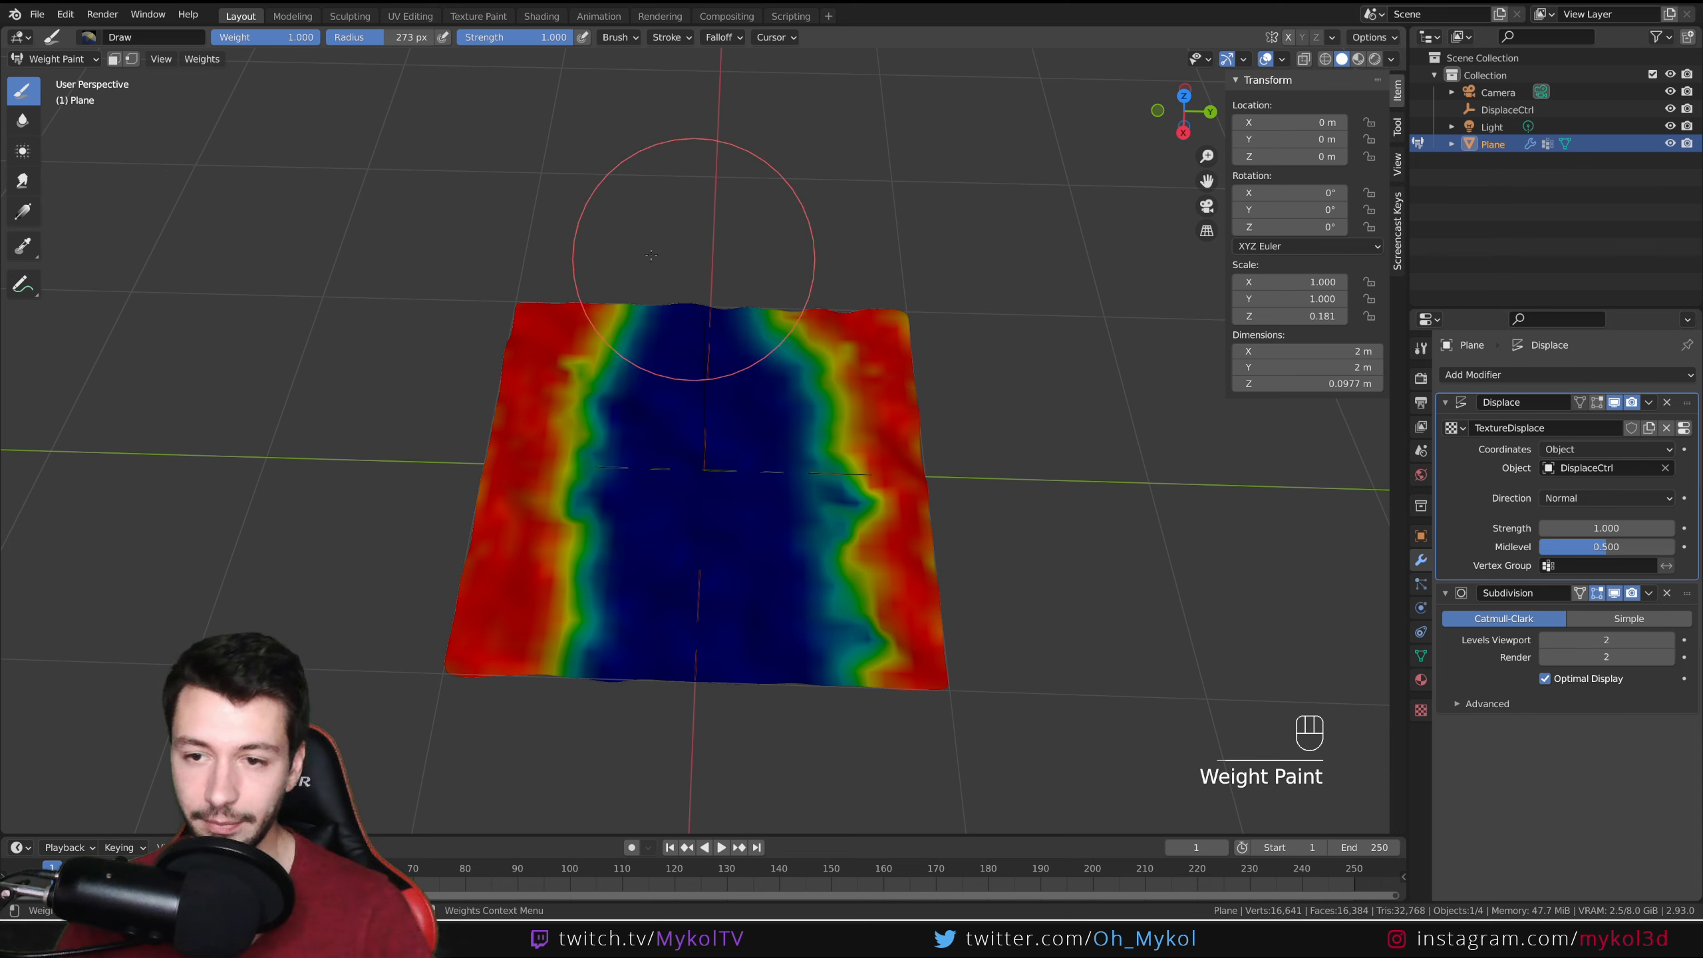
Step: Return the plane to Object Mode and rename its vertex group as GroupVertex
left_click(58, 59)
left_click(57, 137)
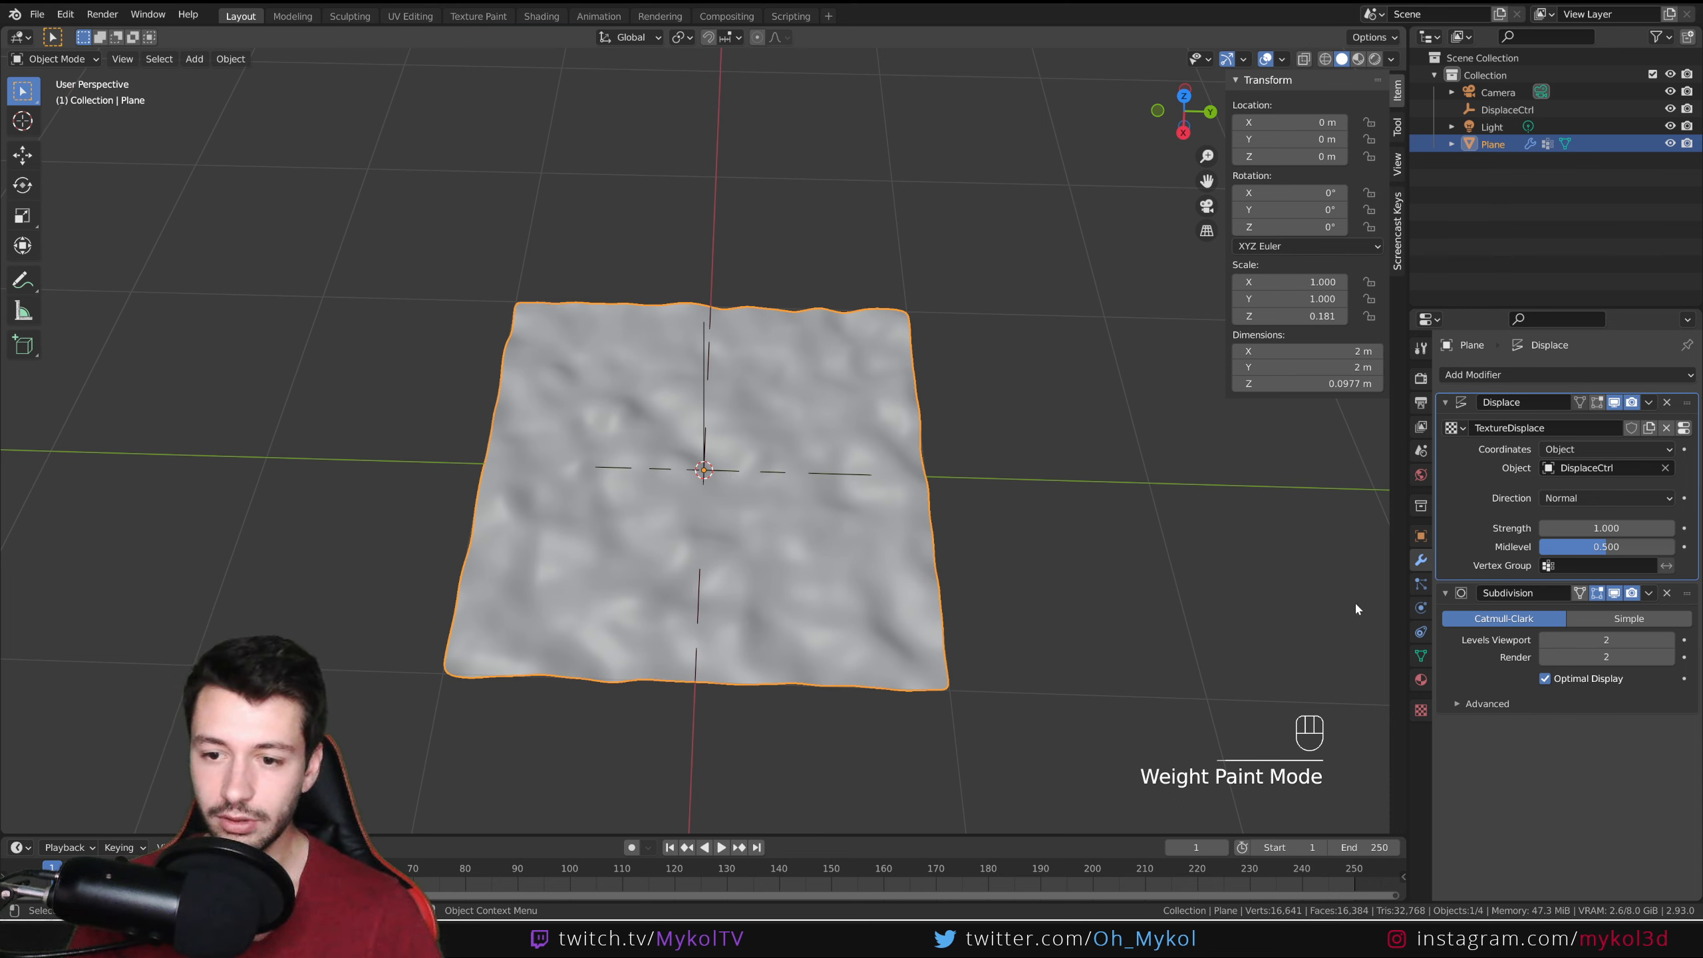
left_click(1419, 660)
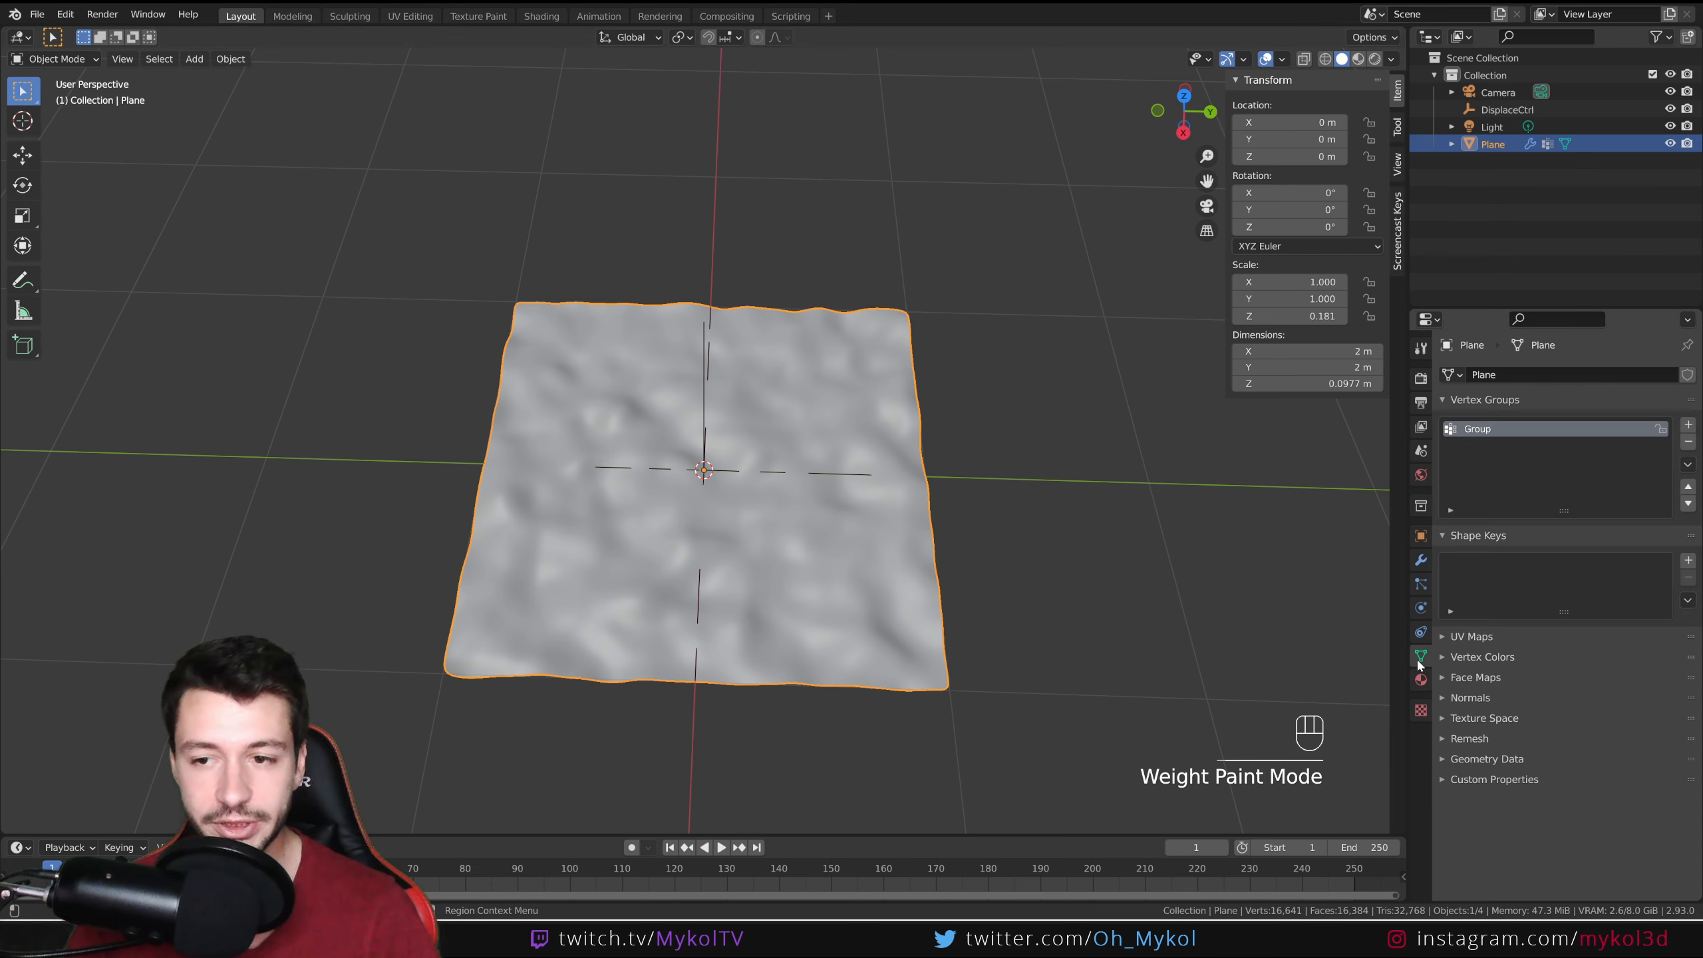
double_click(1482, 428)
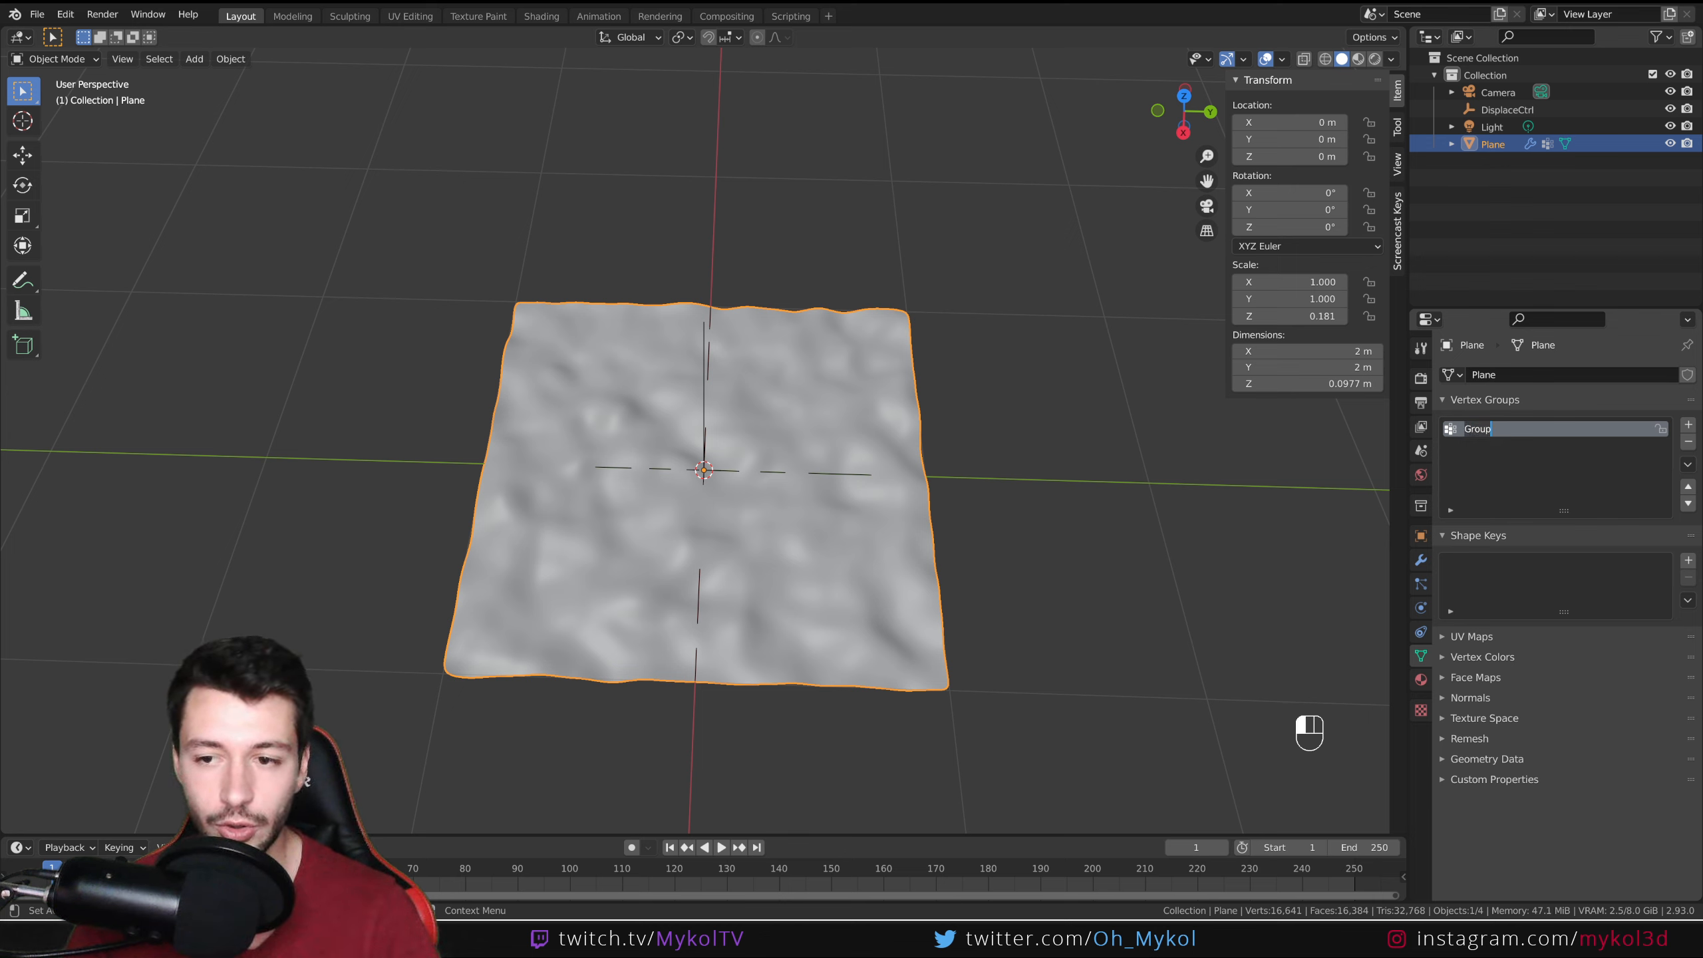
type("Vertex")
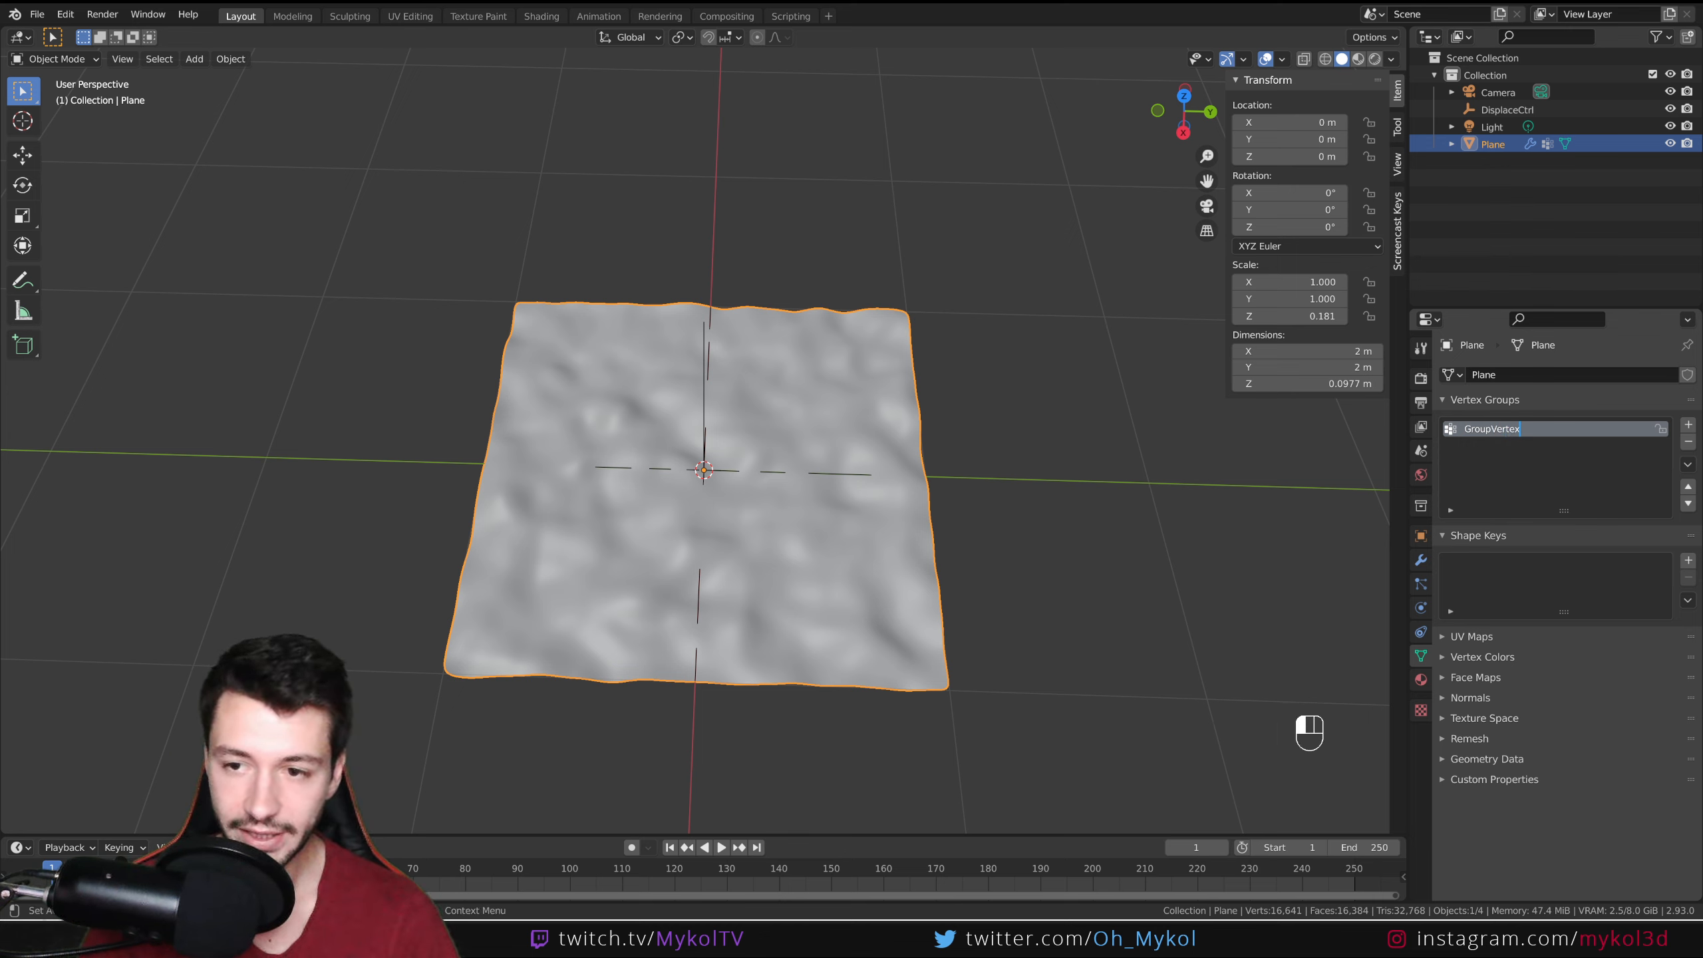
key("Return")
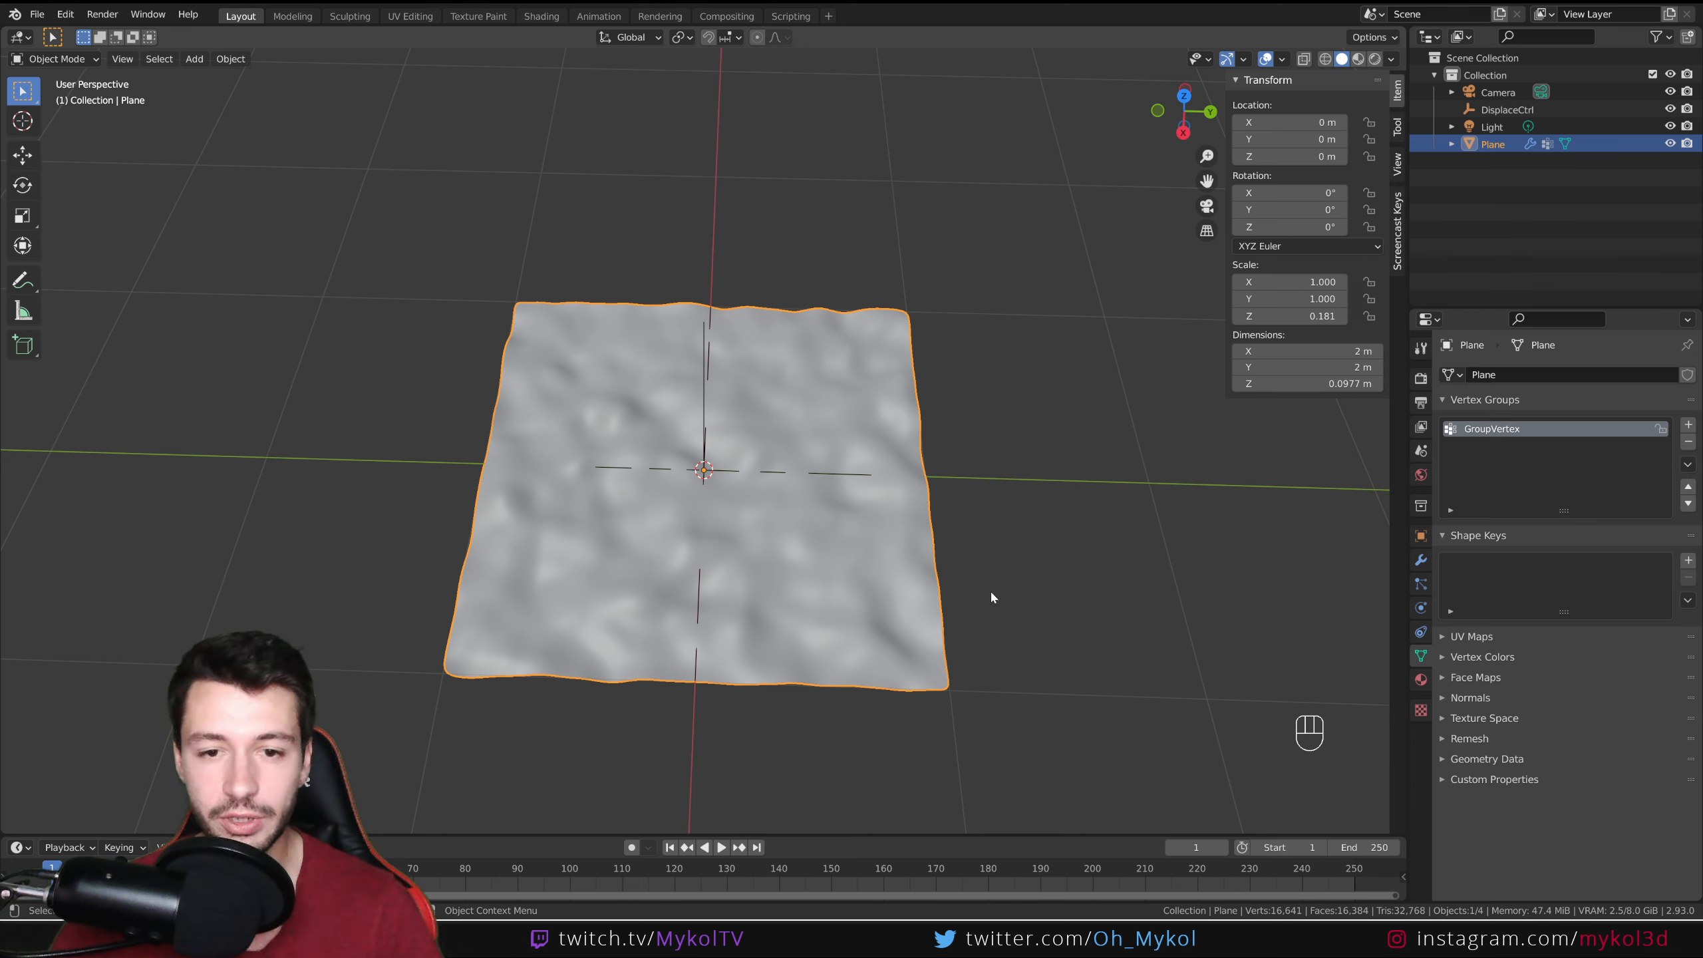
Step: Assign GroupVertex as the vertex group of the plane's Displace modifier
left_click(1421, 562)
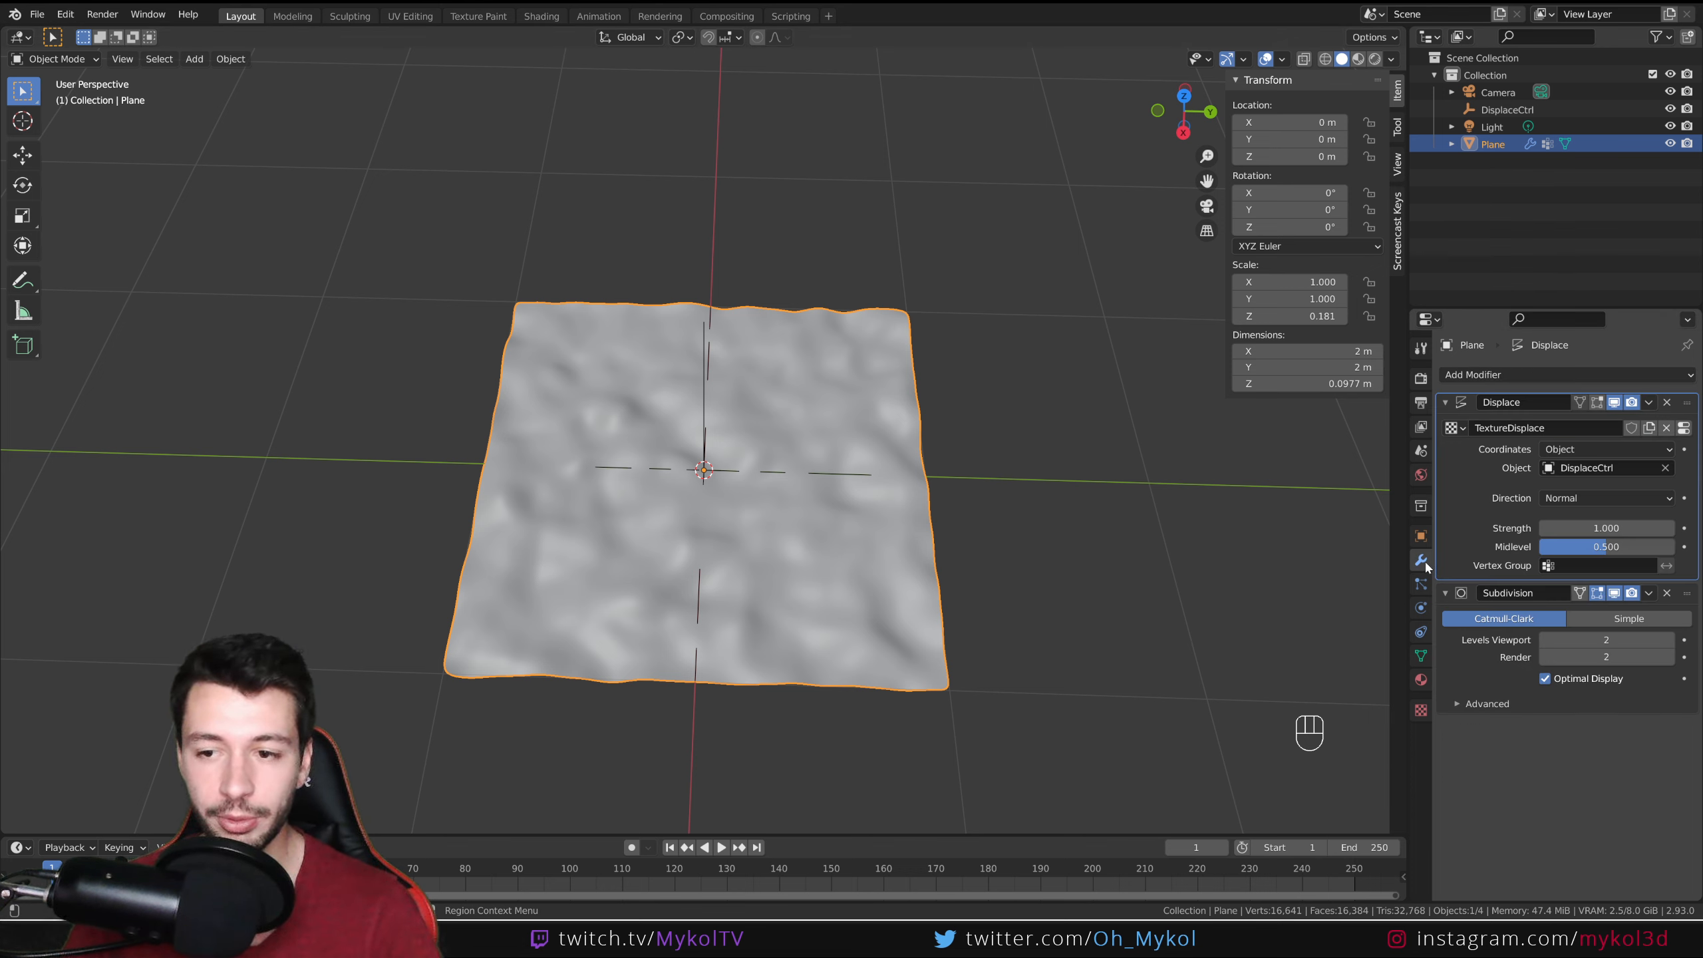
left_click(1596, 567)
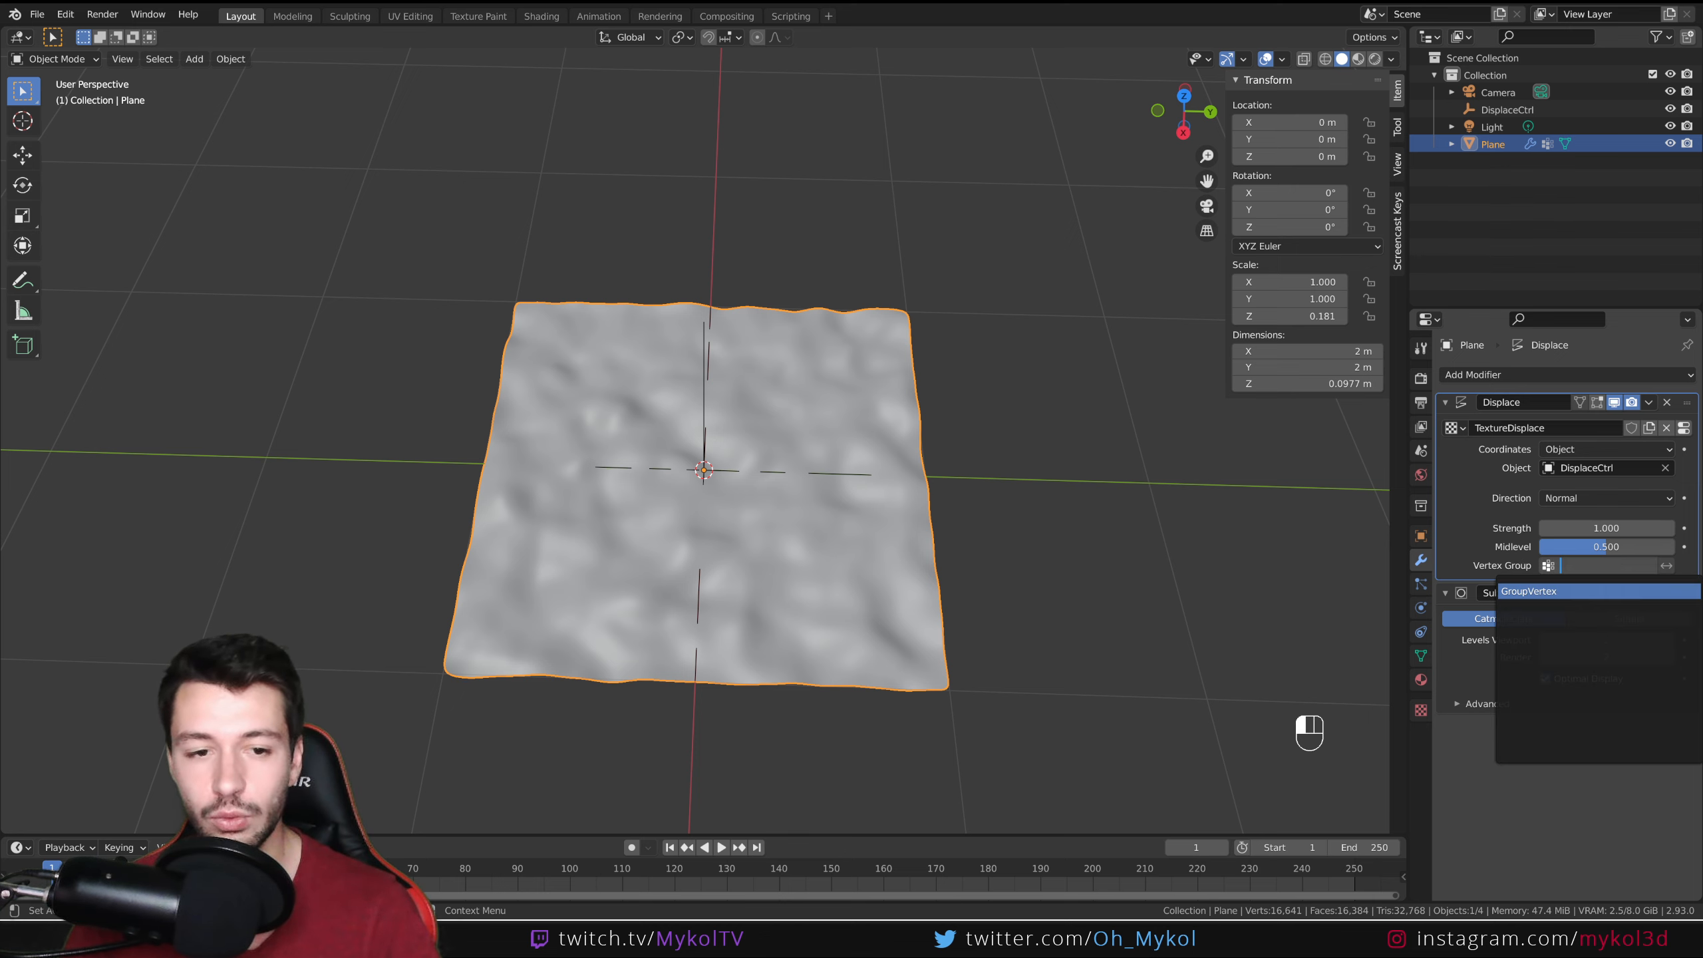
left_click(1596, 590)
Step: Try moving the DisplaceCtrl empty to shift the displacement within the painted edges
middle_click_drag(1120, 631, 821, 629)
left_click(778, 562)
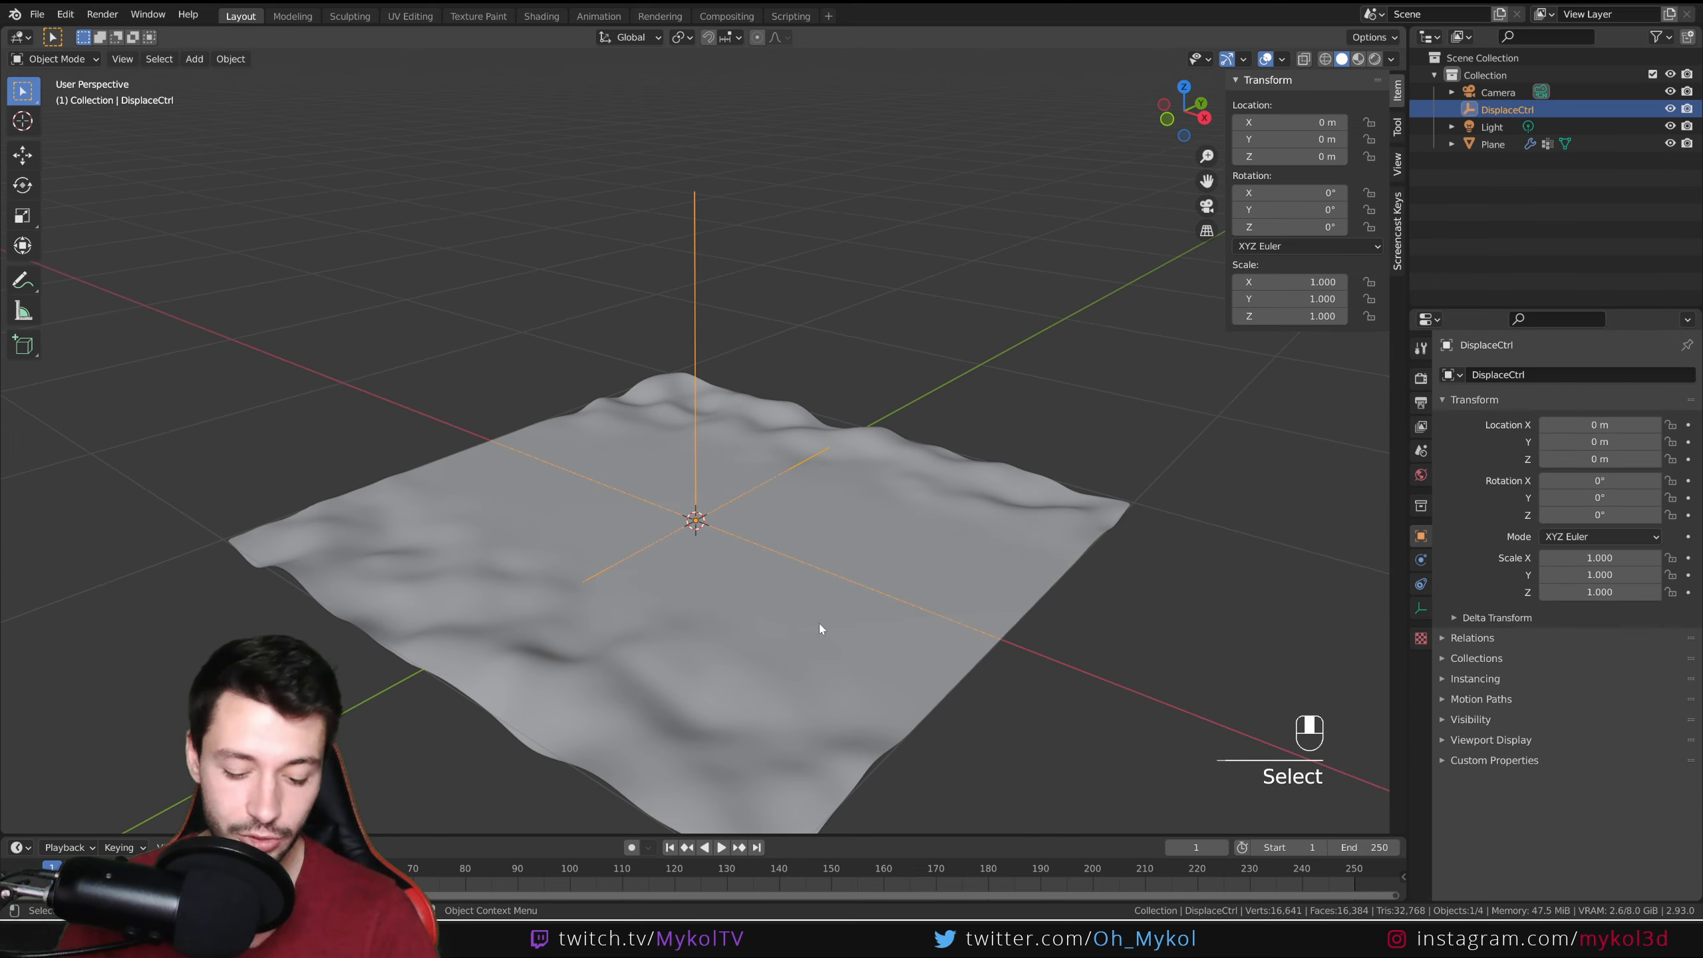
key("g")
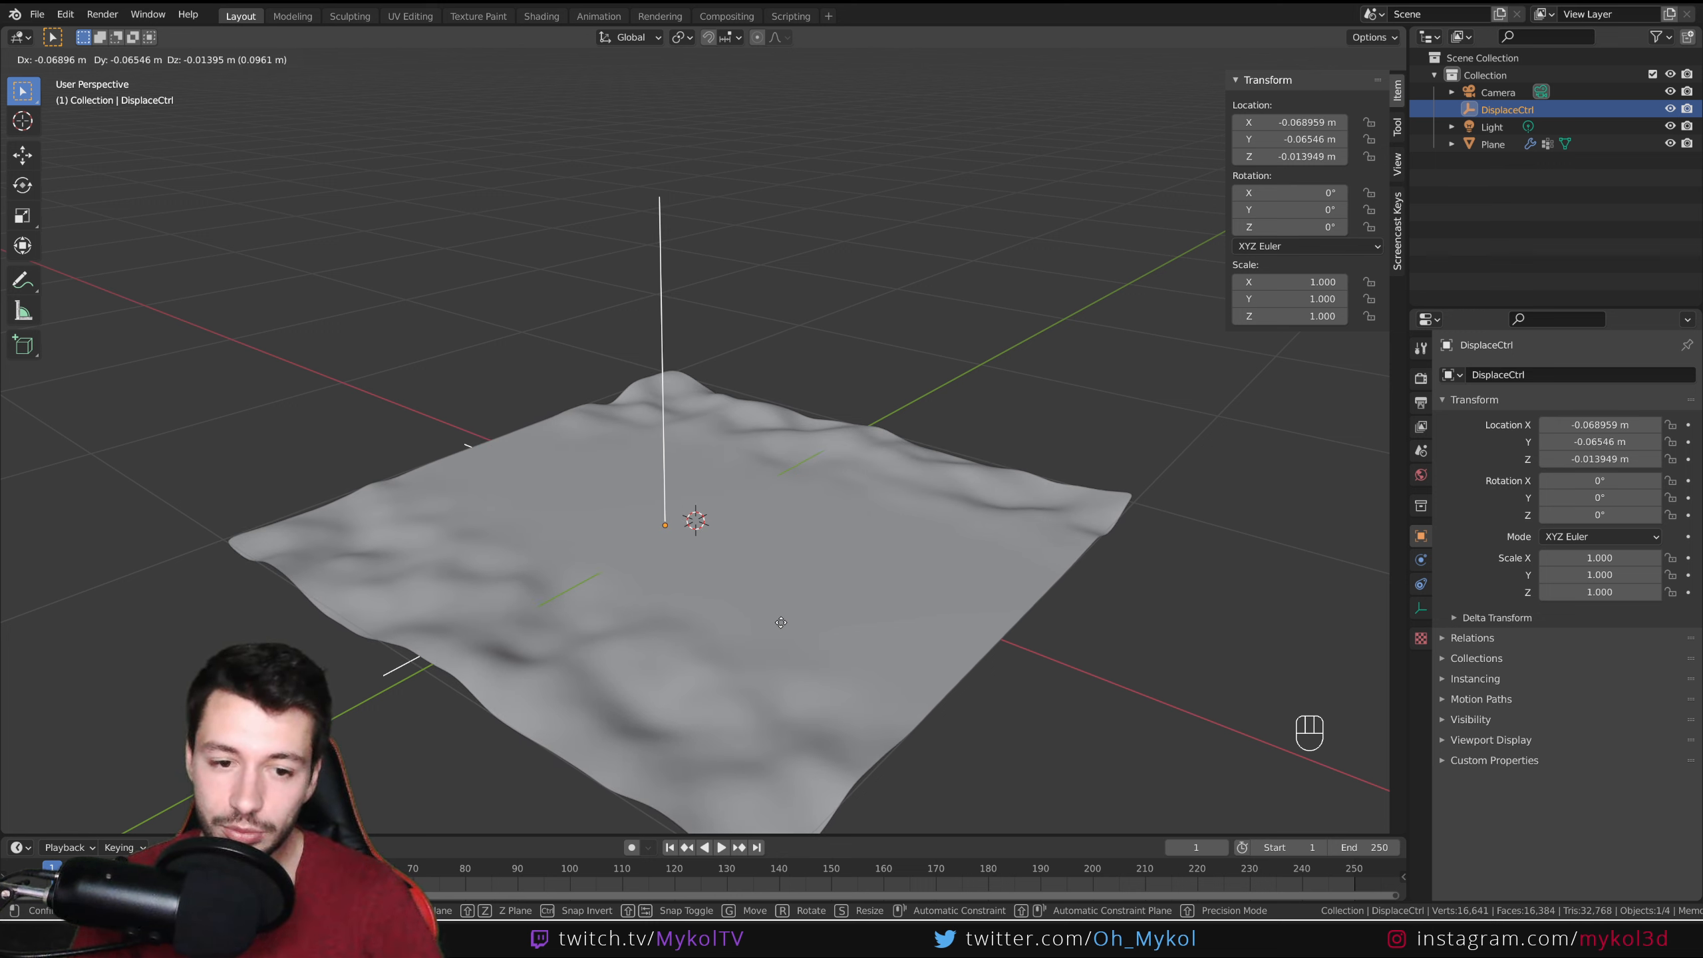
right_click(781, 623)
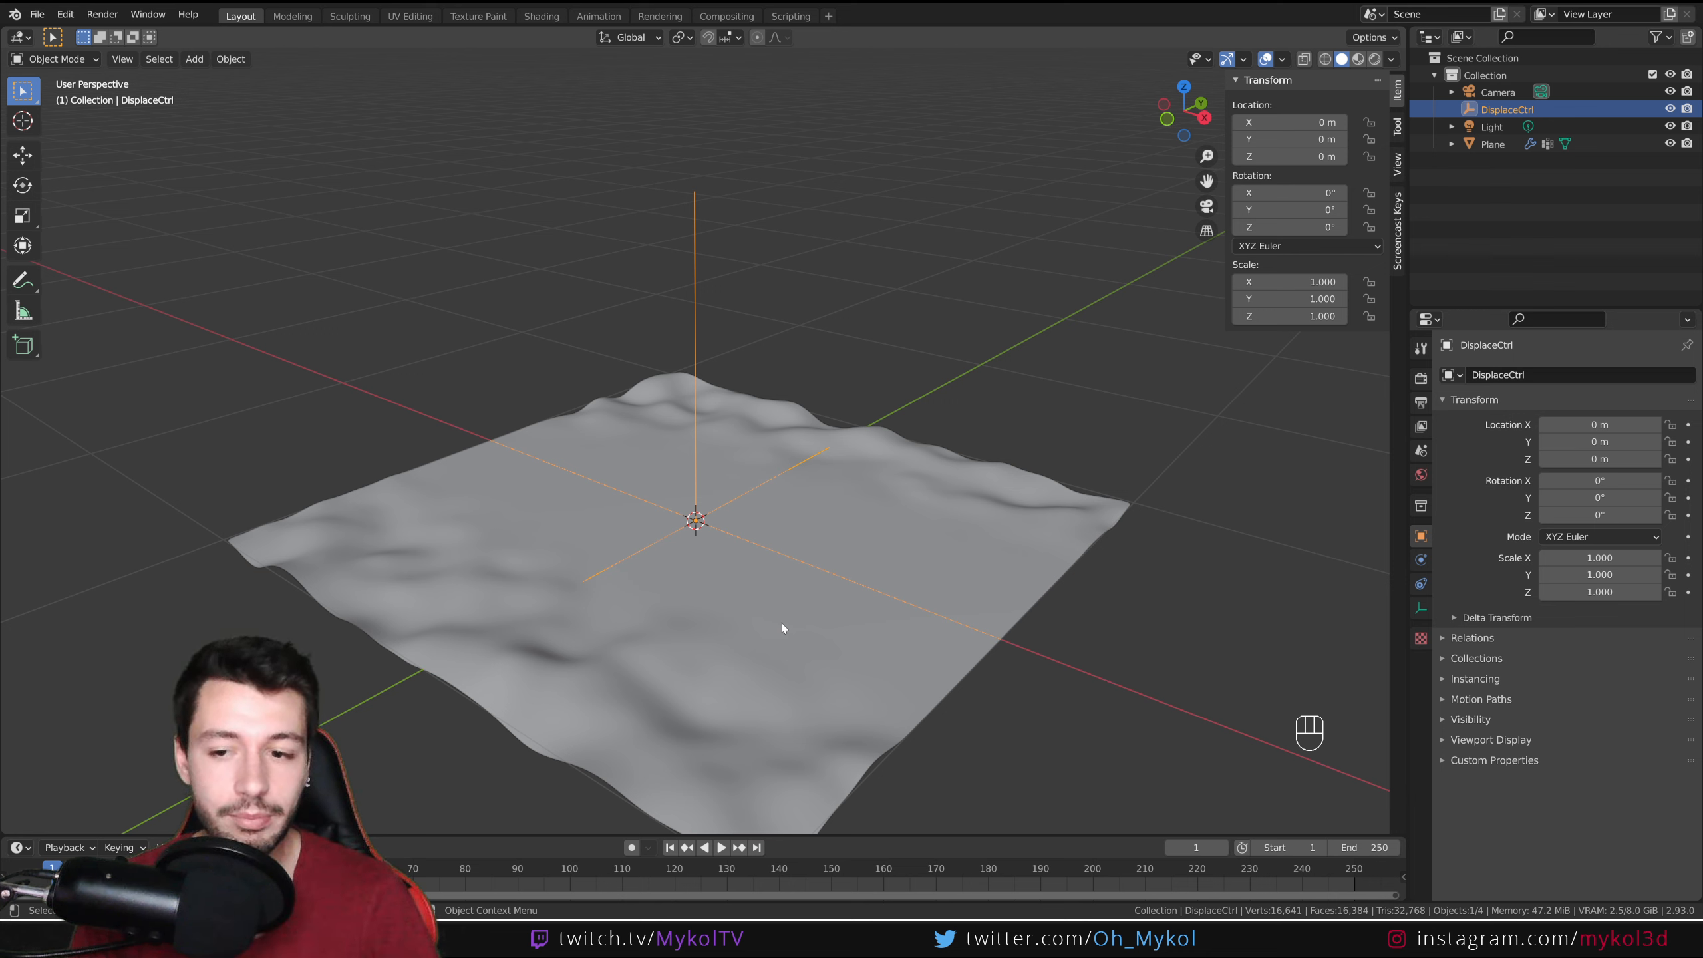
Step: Select the plane and invert the vertex group influence in its Displace modifier
left_click(782, 627)
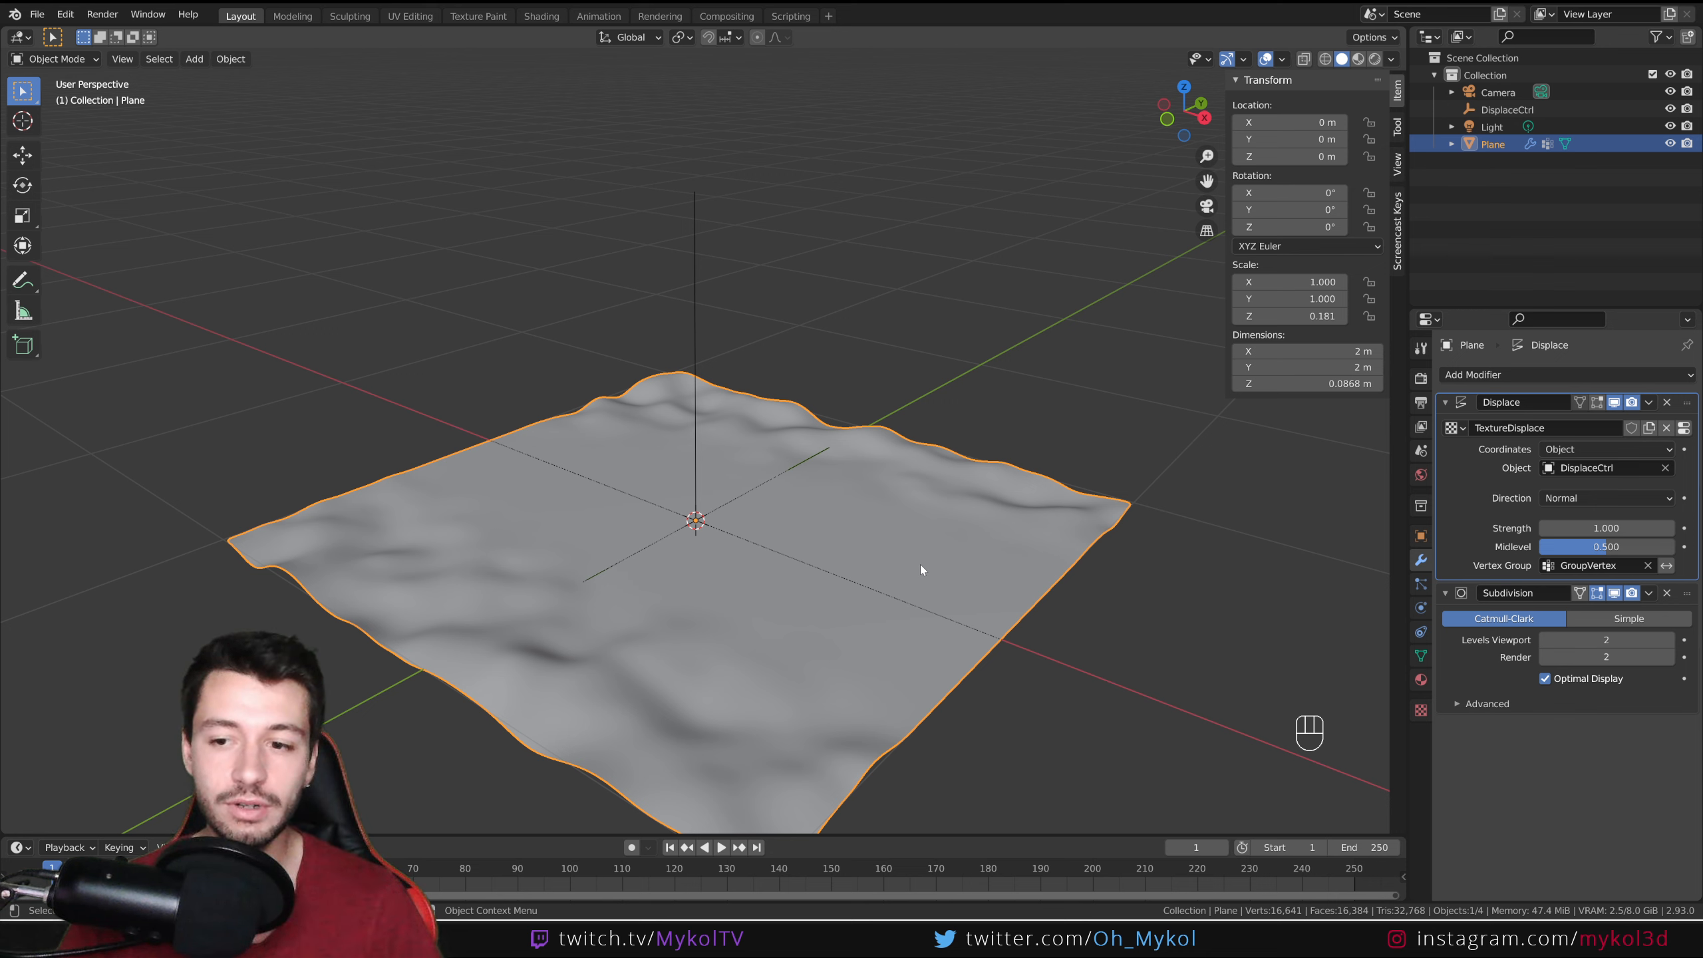
left_click(1667, 565)
middle_click_drag(1282, 595, 1066, 520)
left_click(700, 473)
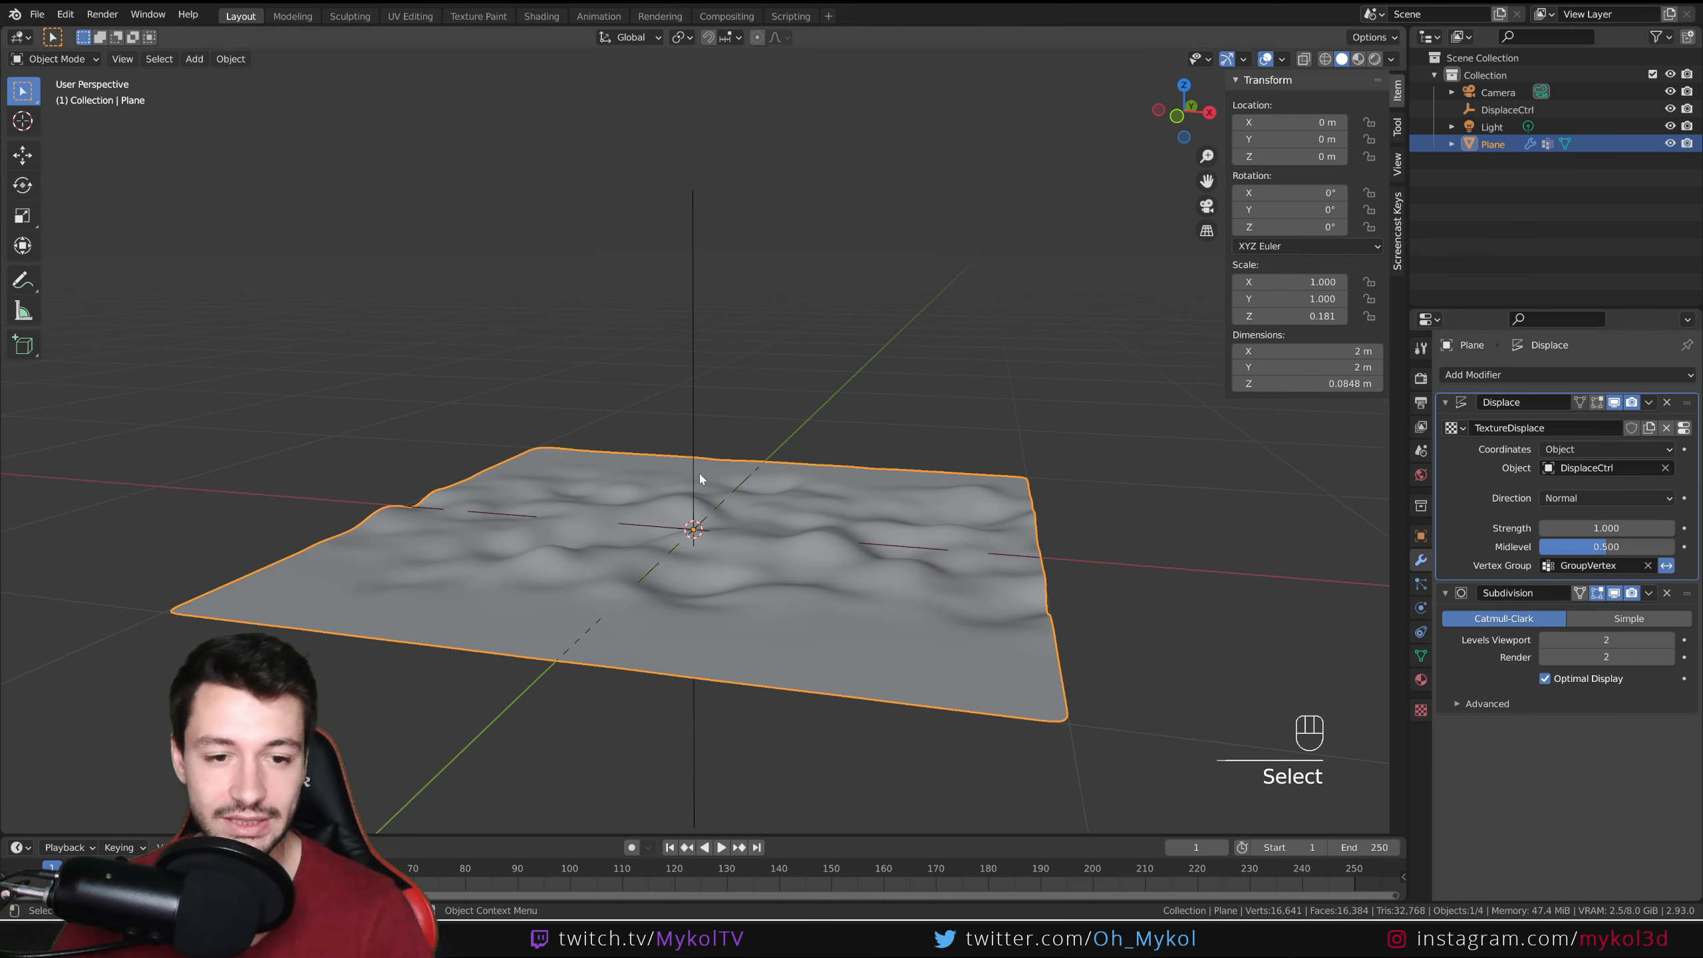
middle_click_drag(693, 465, 701, 480)
Step: Try moving the DisplaceCtrl empty with the inverted vertex group influence
left_click(692, 369)
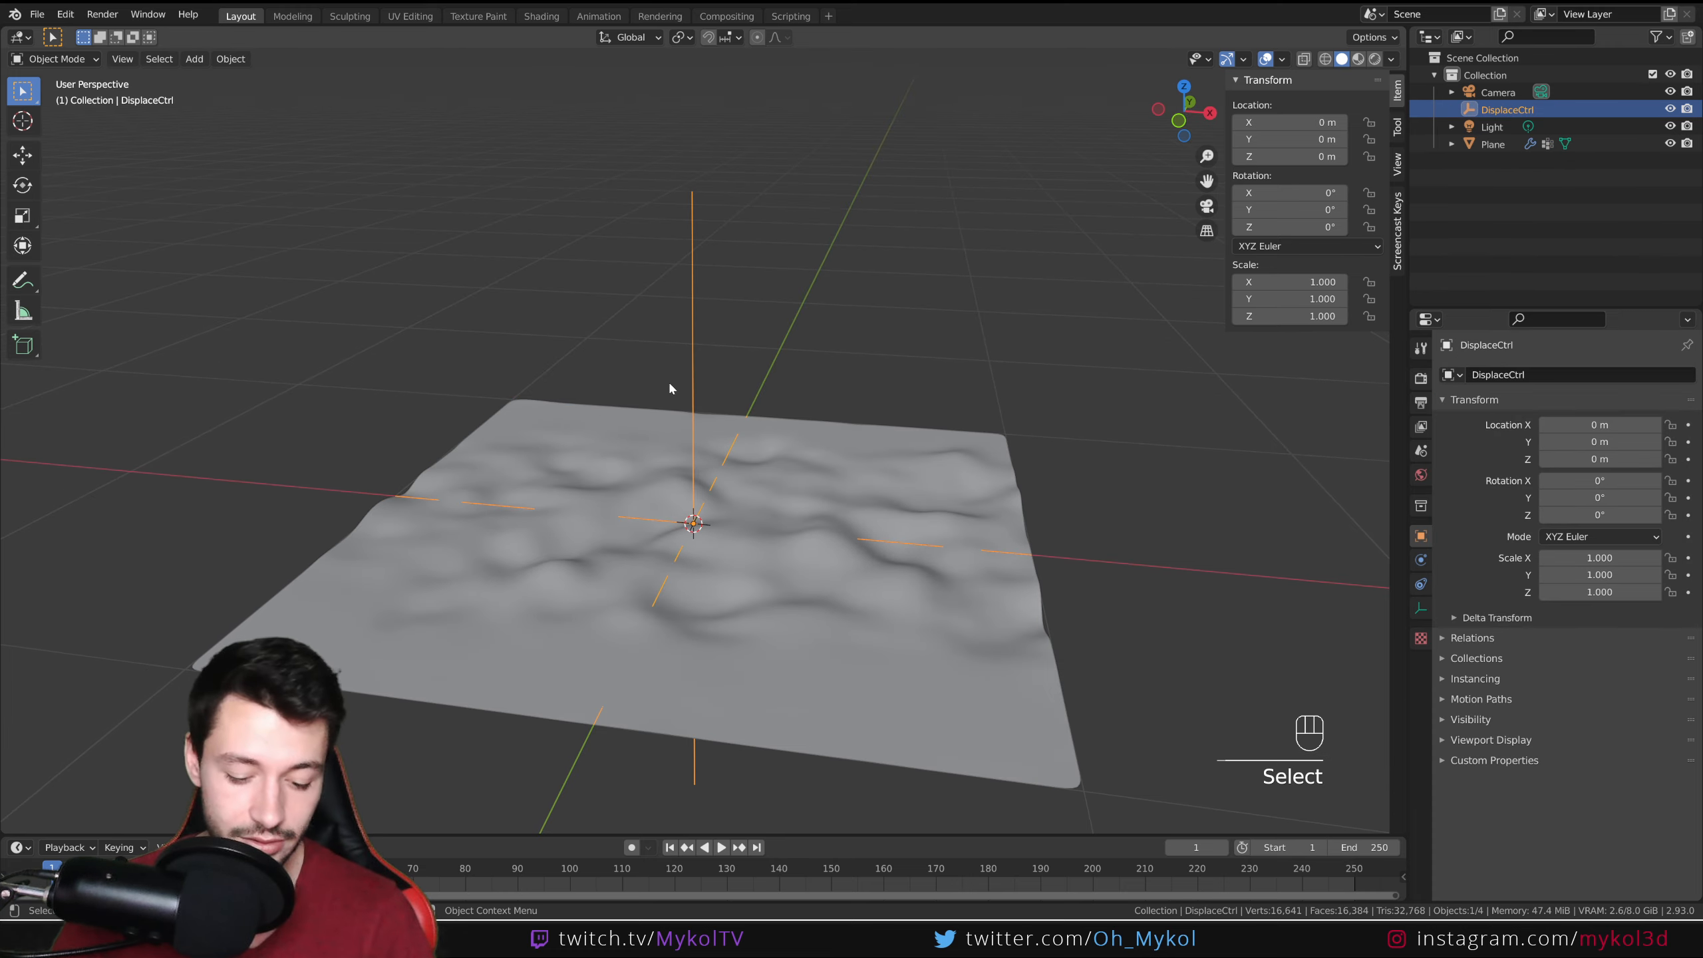
key("g")
right_click(713, 372)
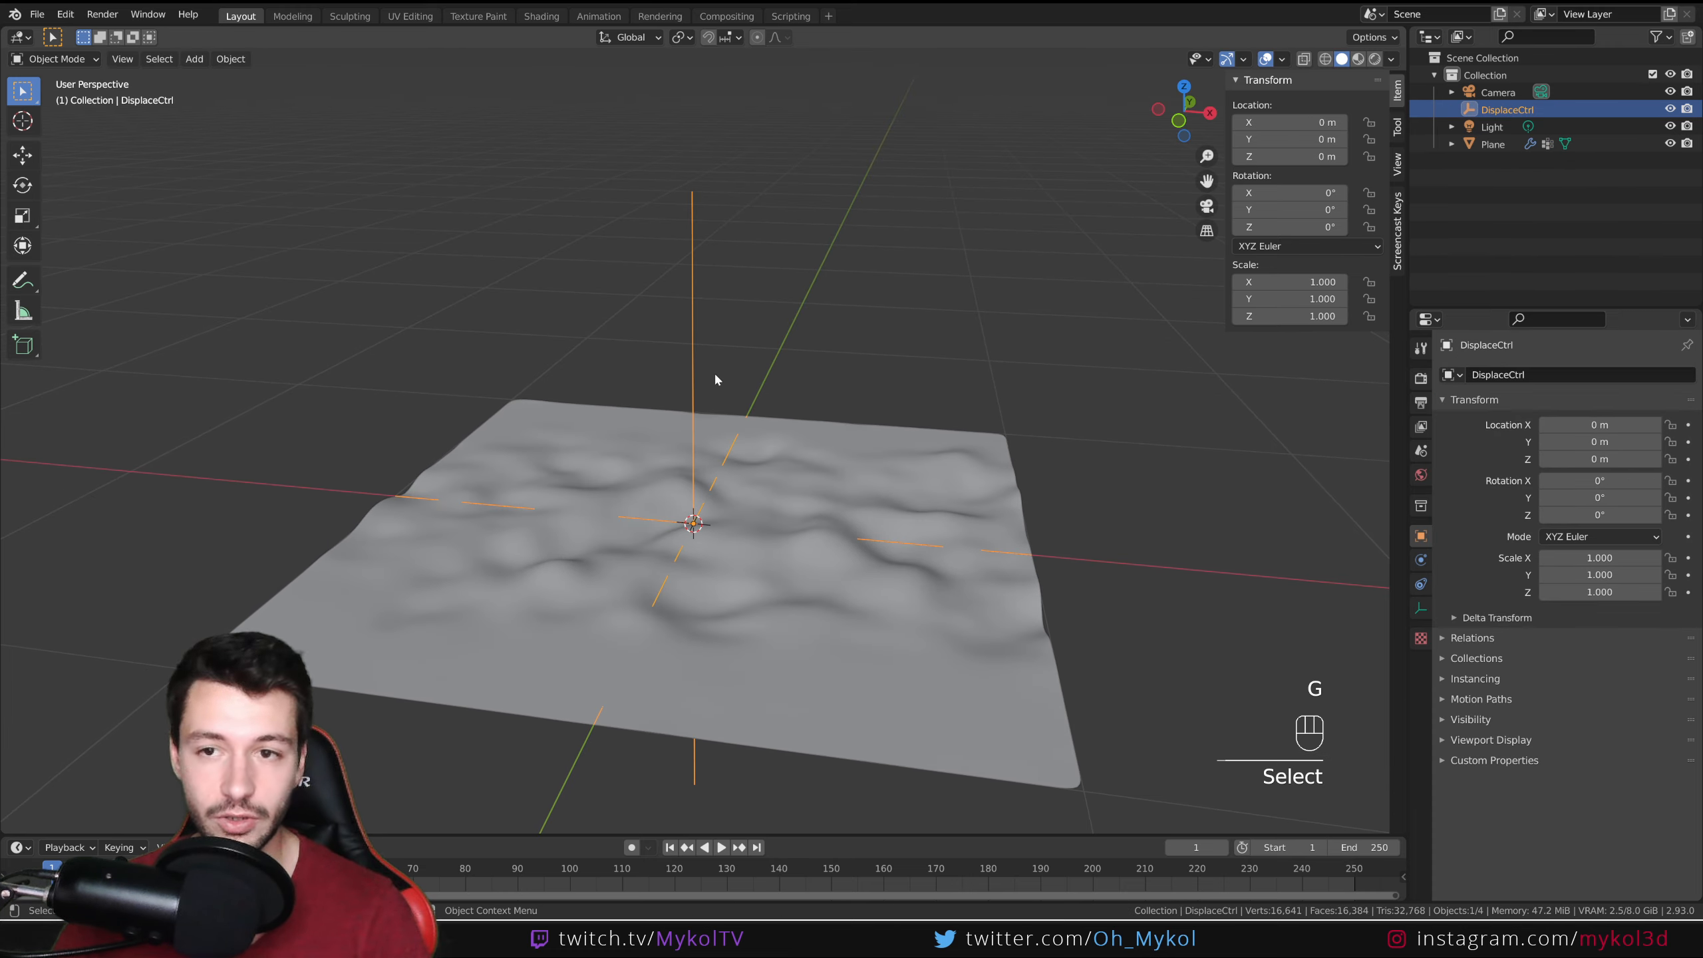
Step: Scale the DisplaceCtrl empty down uniformly to about 0.258 for finer ripples
left_click(957, 678)
middle_click_drag(957, 677, 944, 663)
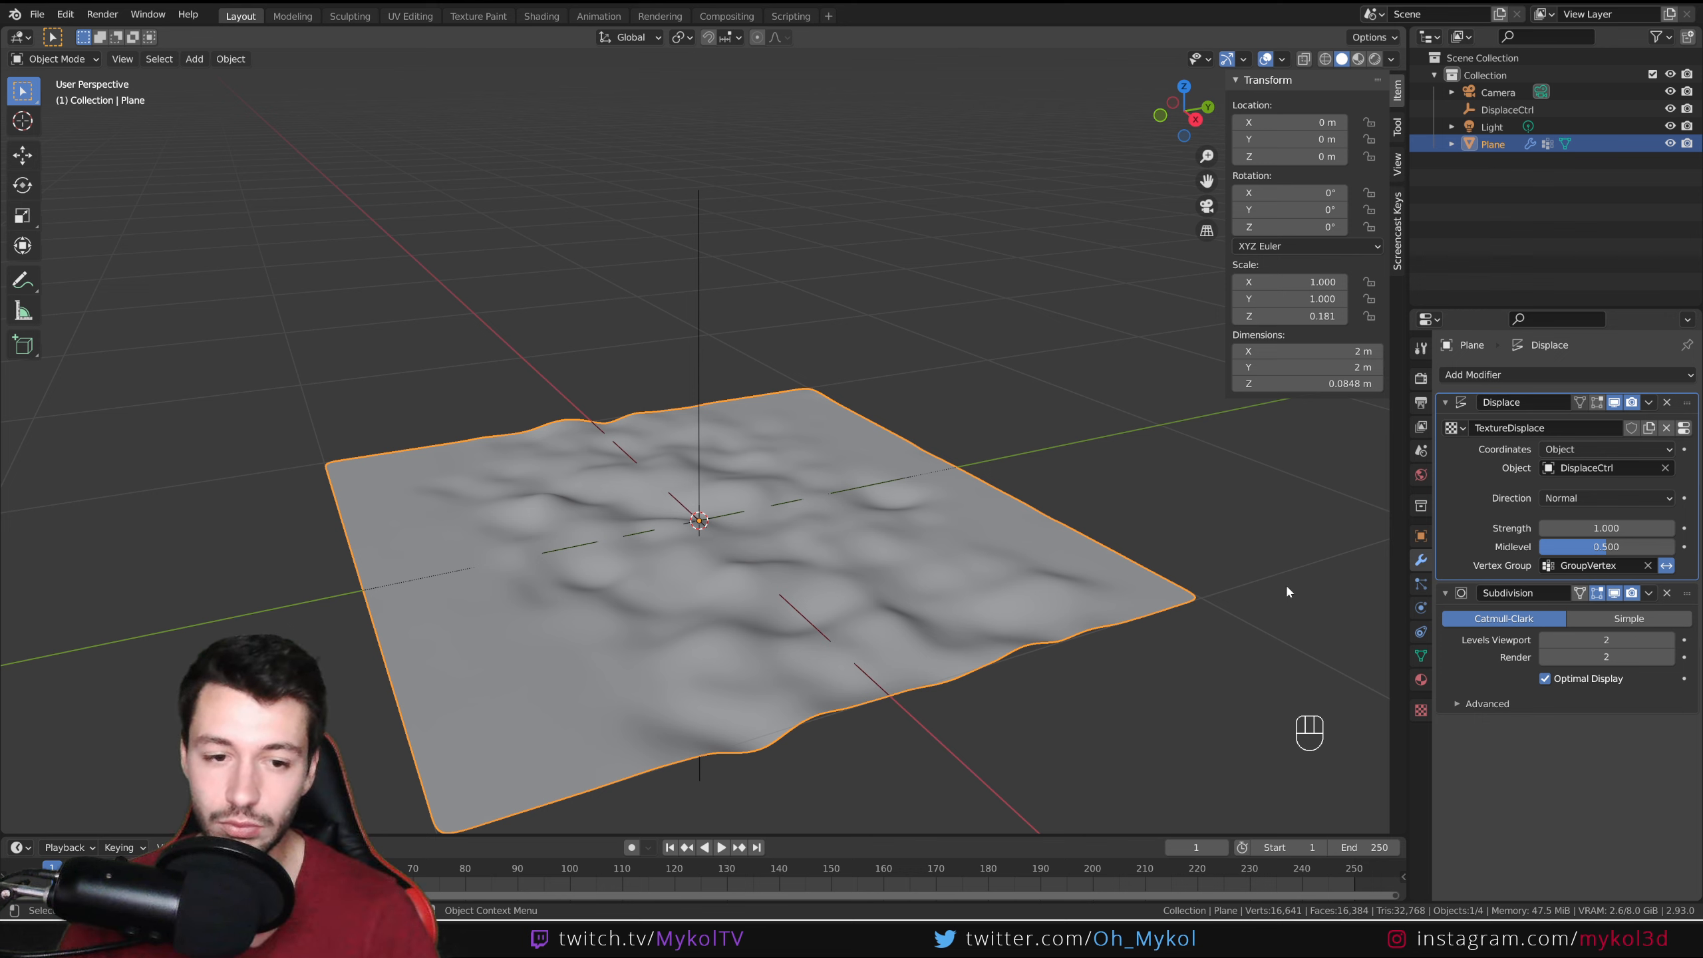
left_click(698, 489)
key("s")
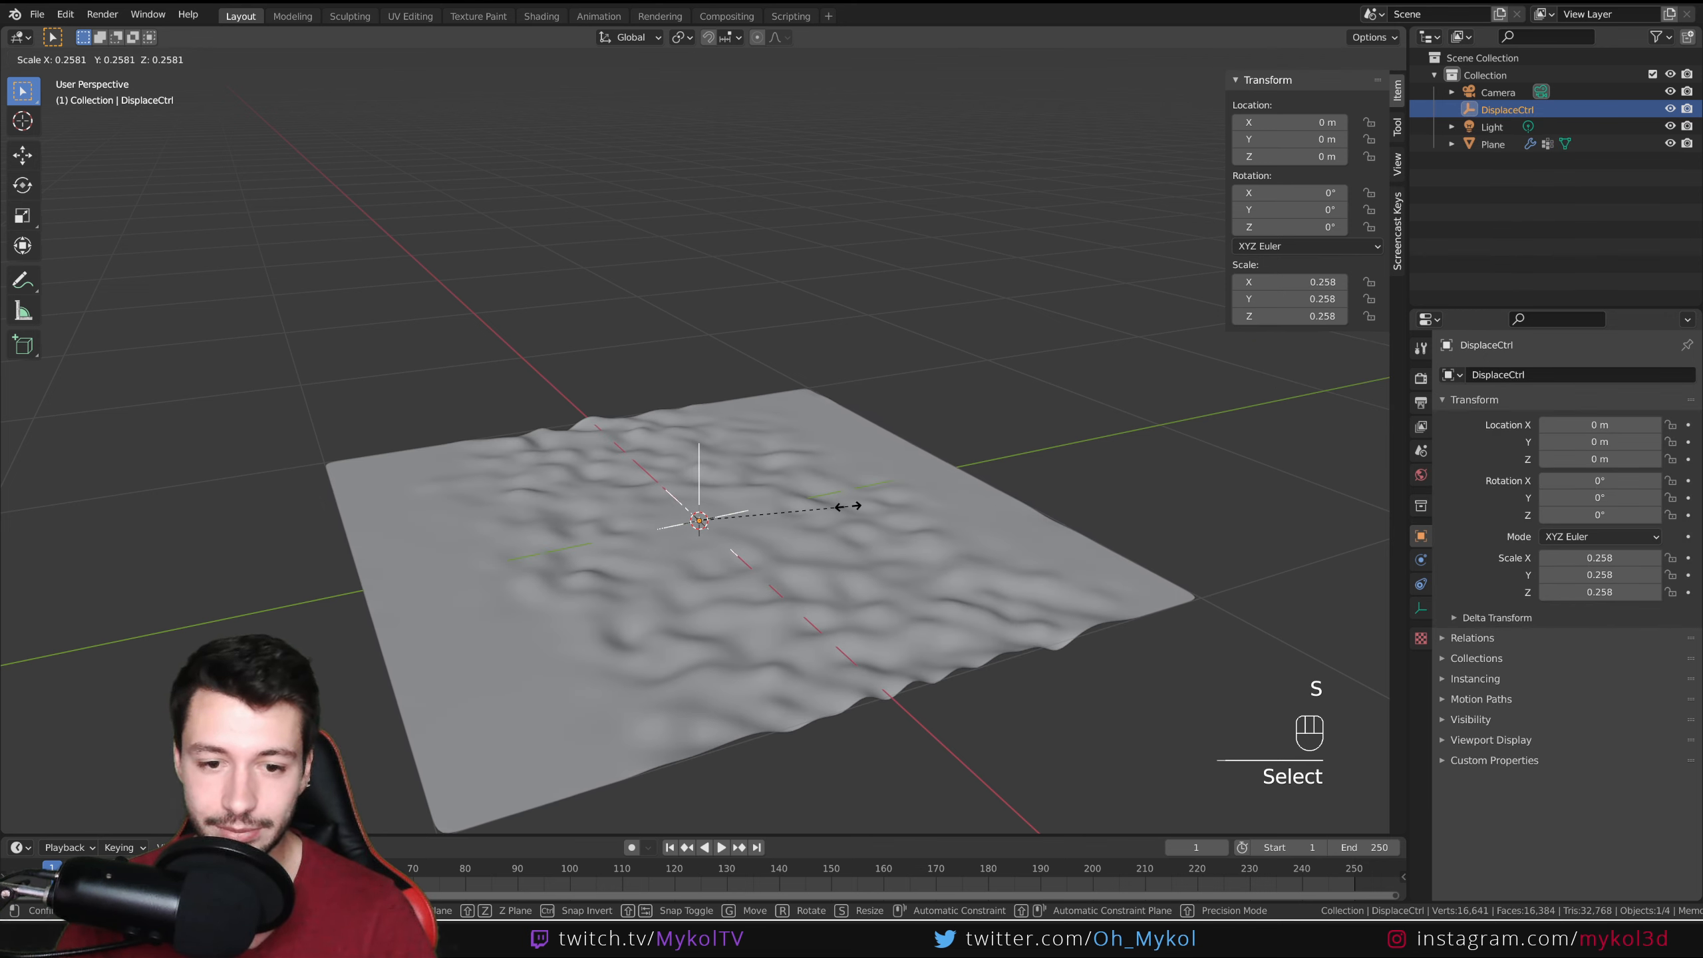
left_click(846, 505)
key("s")
key("Escape")
Step: Flatten the plane along Z to a scale of about 0.108
left_click(834, 681)
key("s")
key("z")
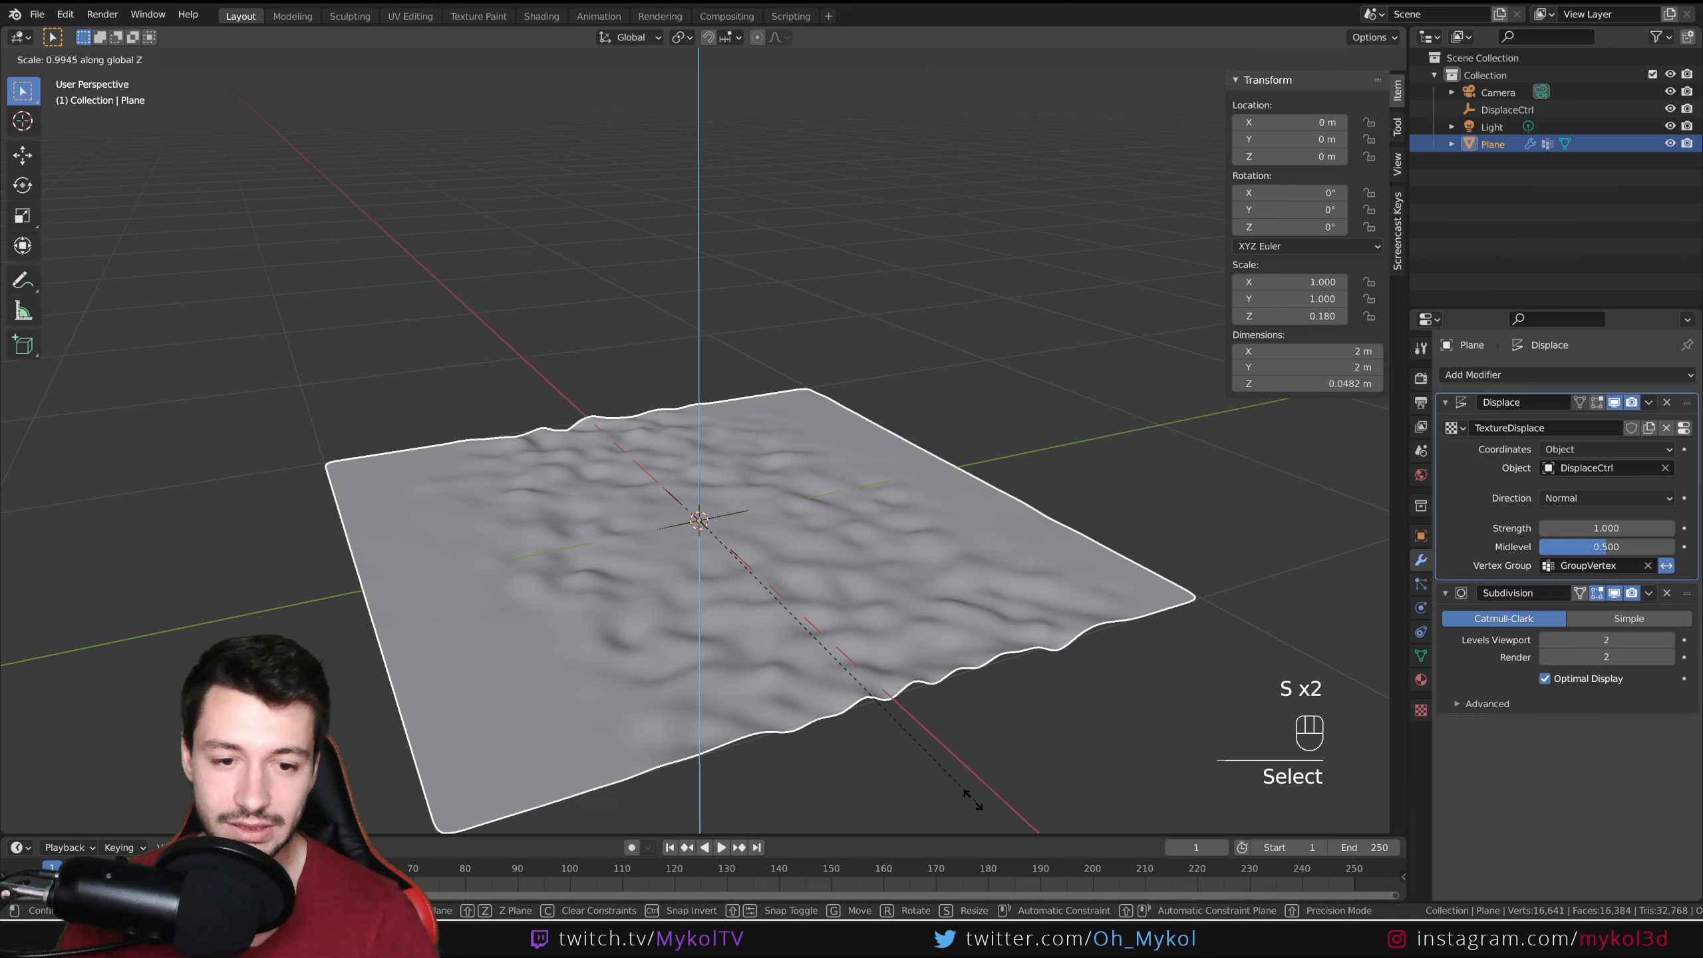
left_click(748, 756)
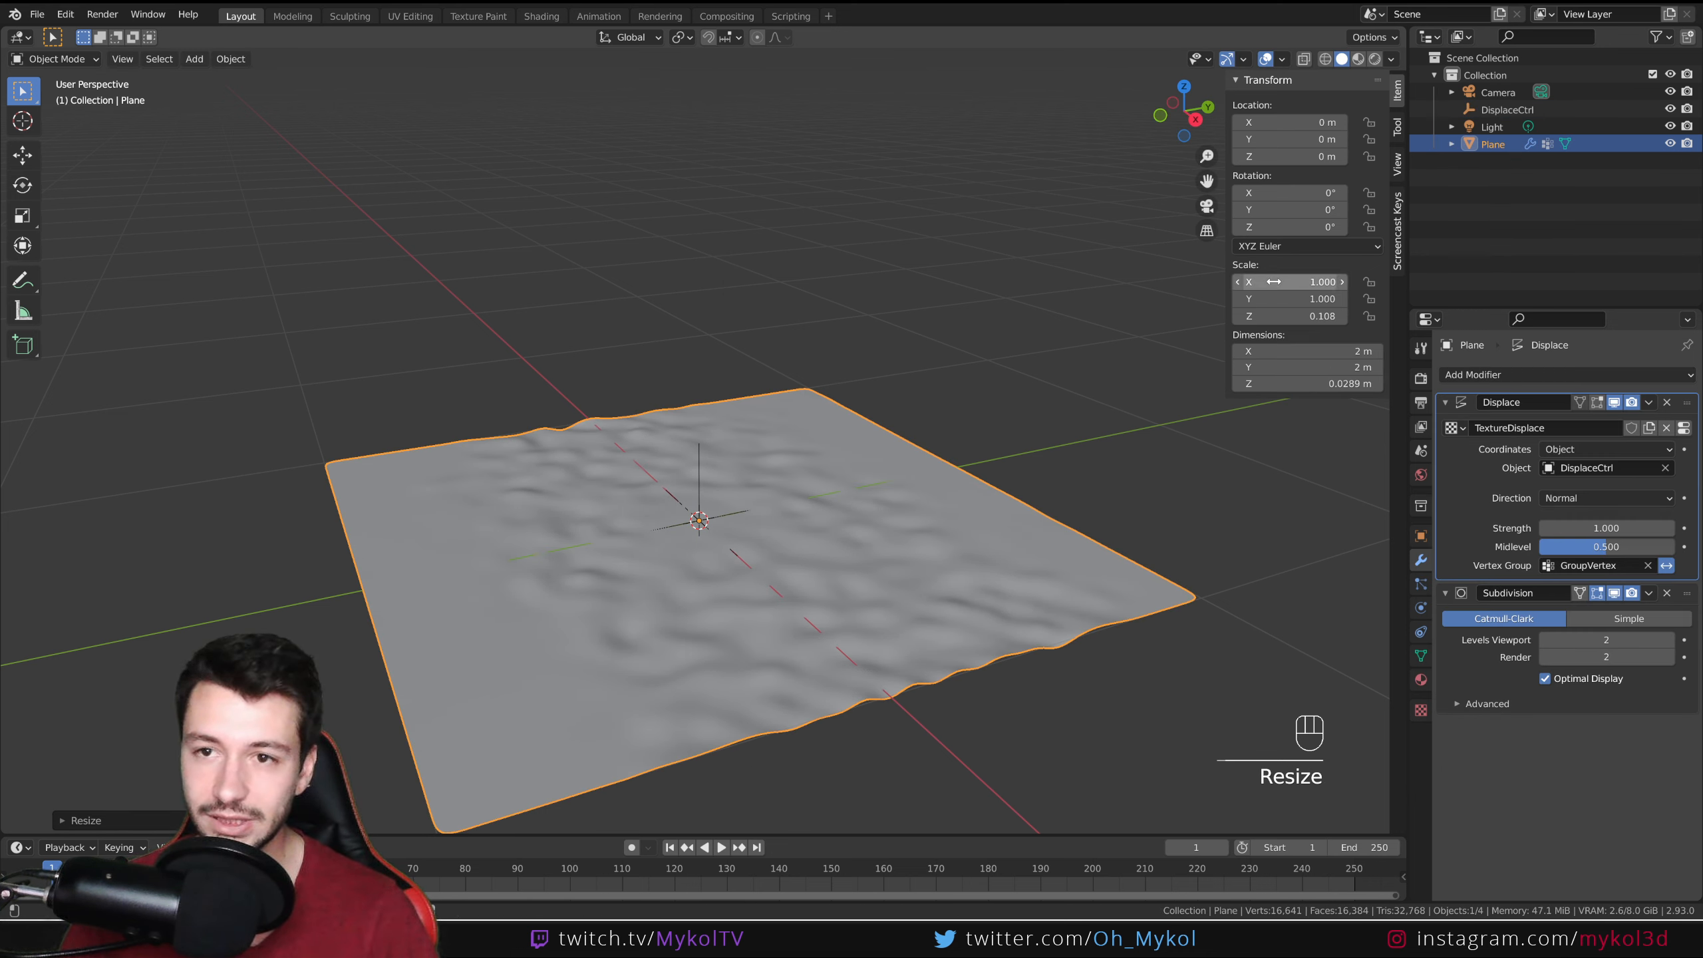
Step: Switch the viewport to Material Preview shading and add a new material to the plane
left_click(1359, 60)
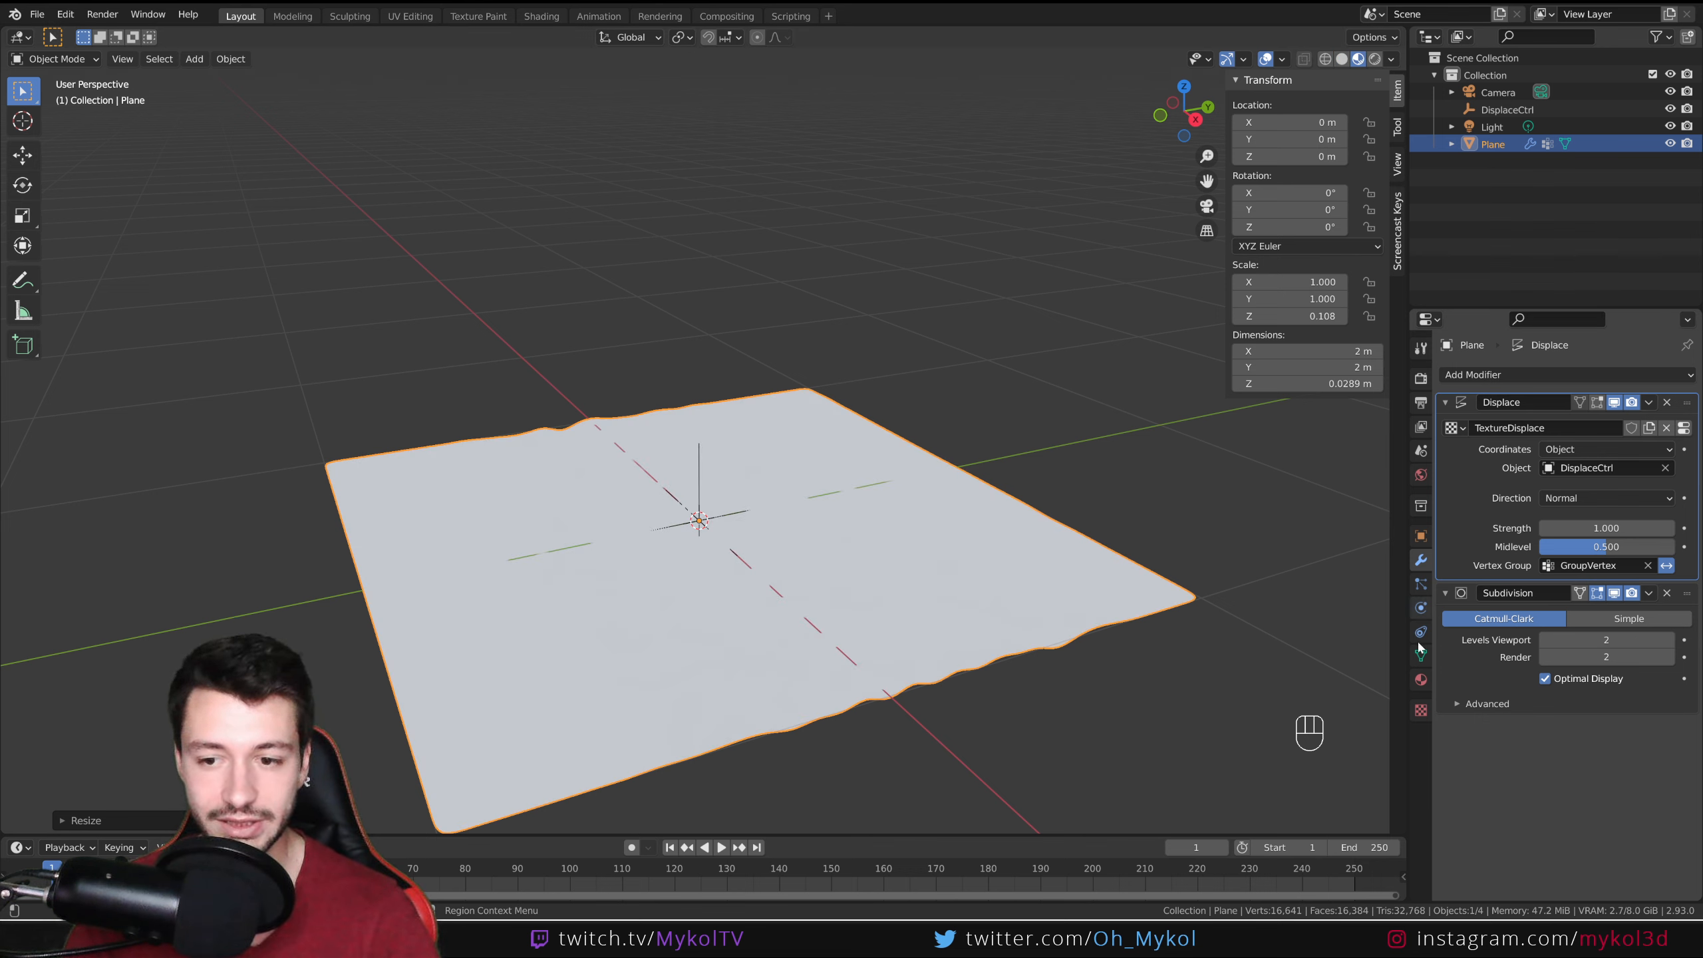
left_click(1421, 680)
left_click(1560, 449)
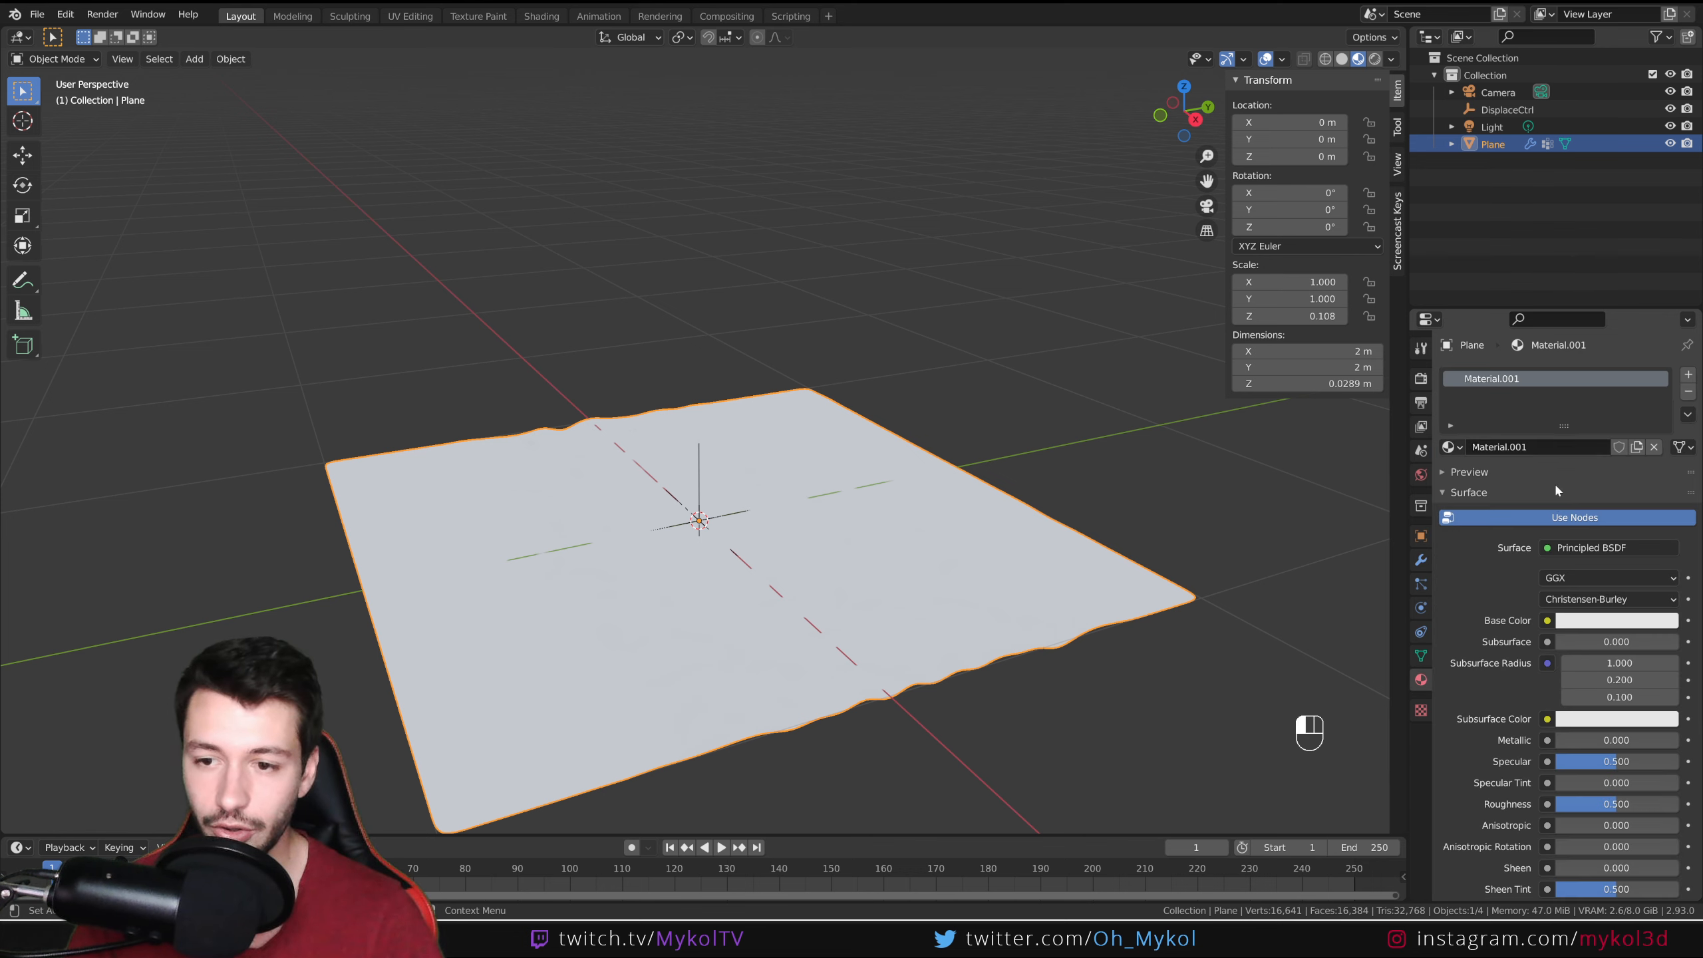
Step: Set the plane material's Transmission to 1.000 and lower its Roughness to about 0.163
scroll(1543, 503, "down", 8)
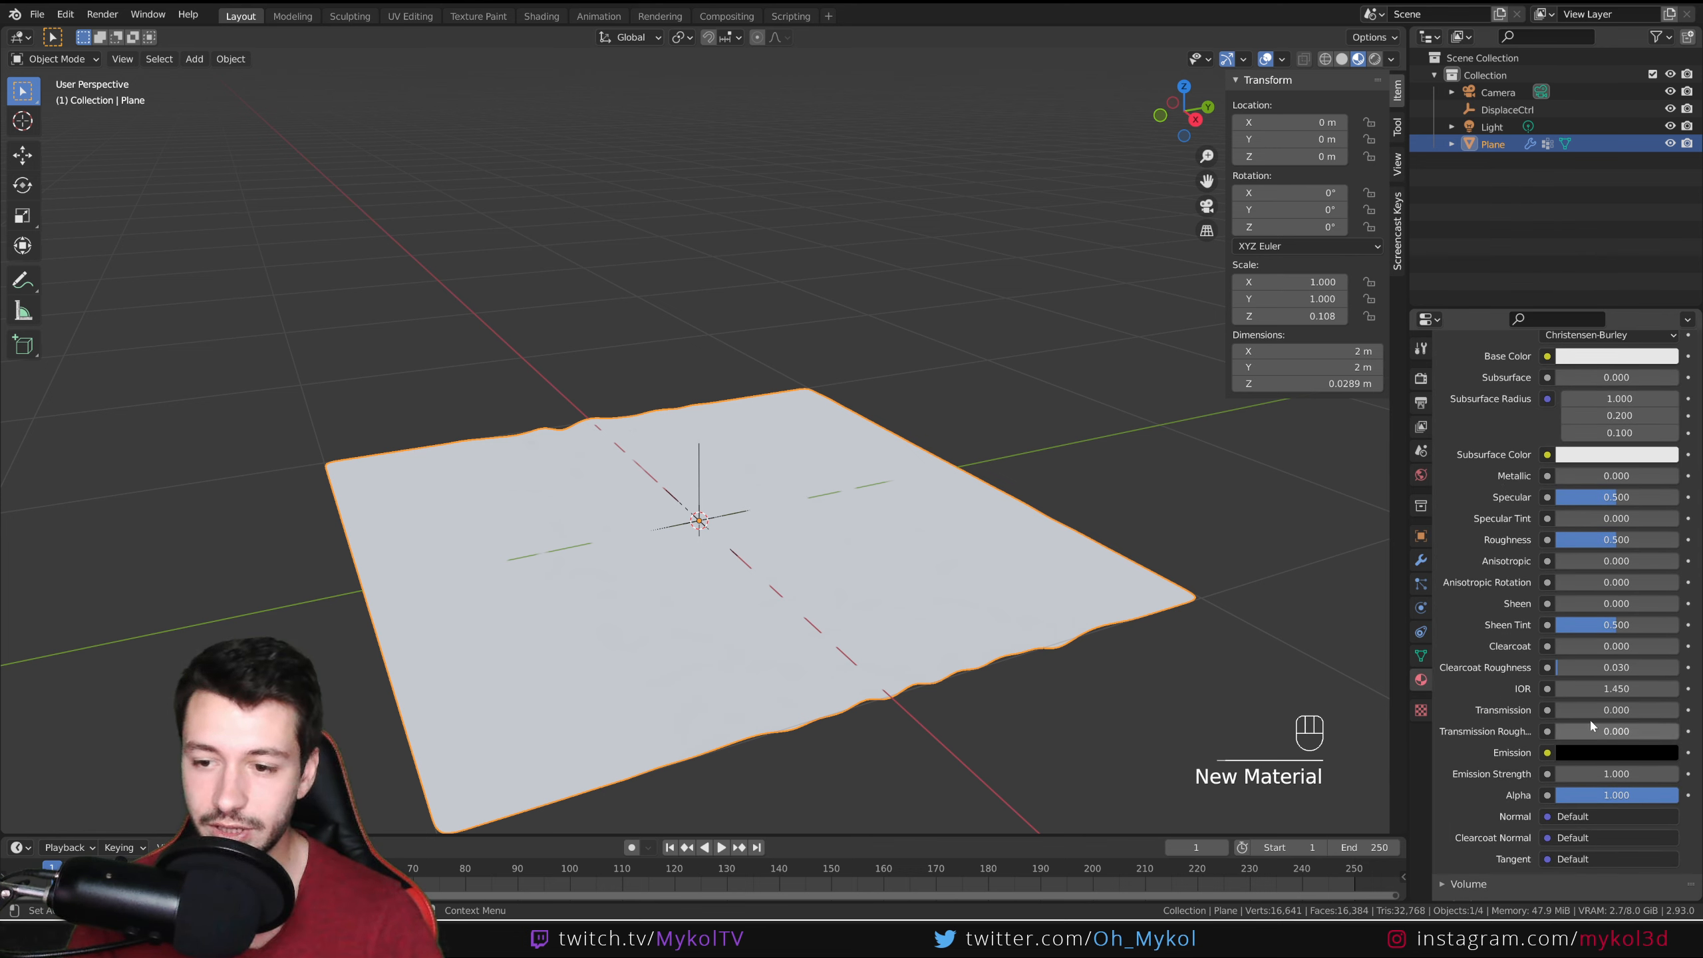
left_click_drag(1599, 710, 1676, 710)
scroll(1550, 603, "up", 5)
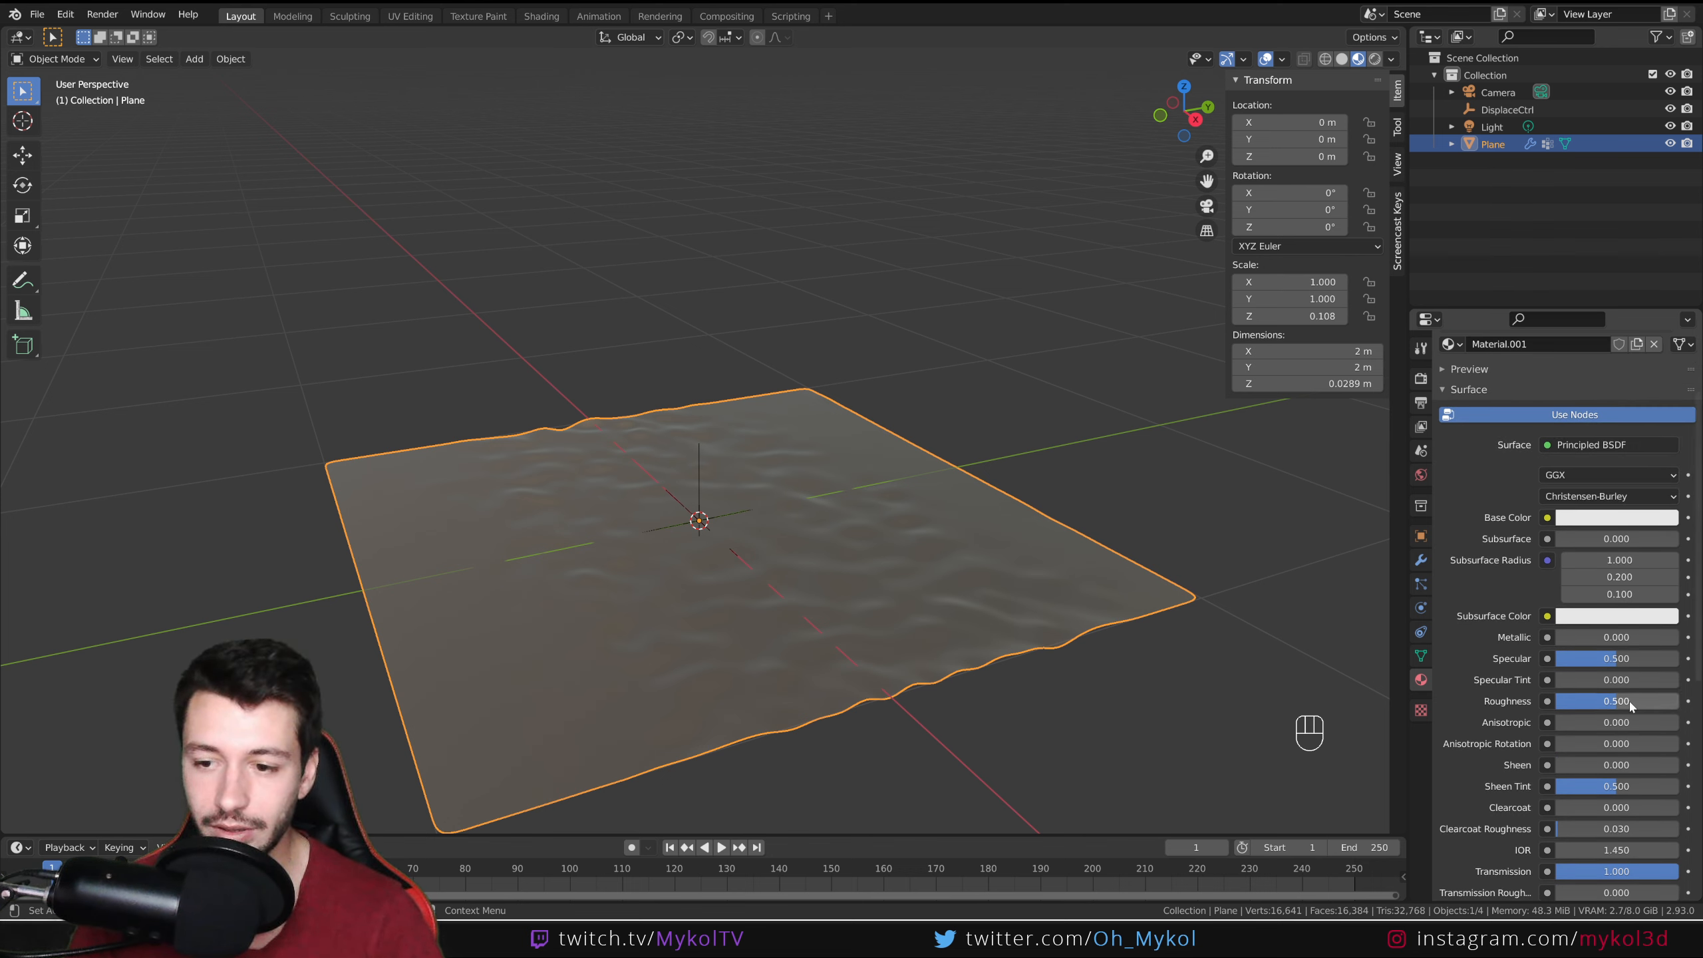
left_click_drag(1630, 705, 1590, 700)
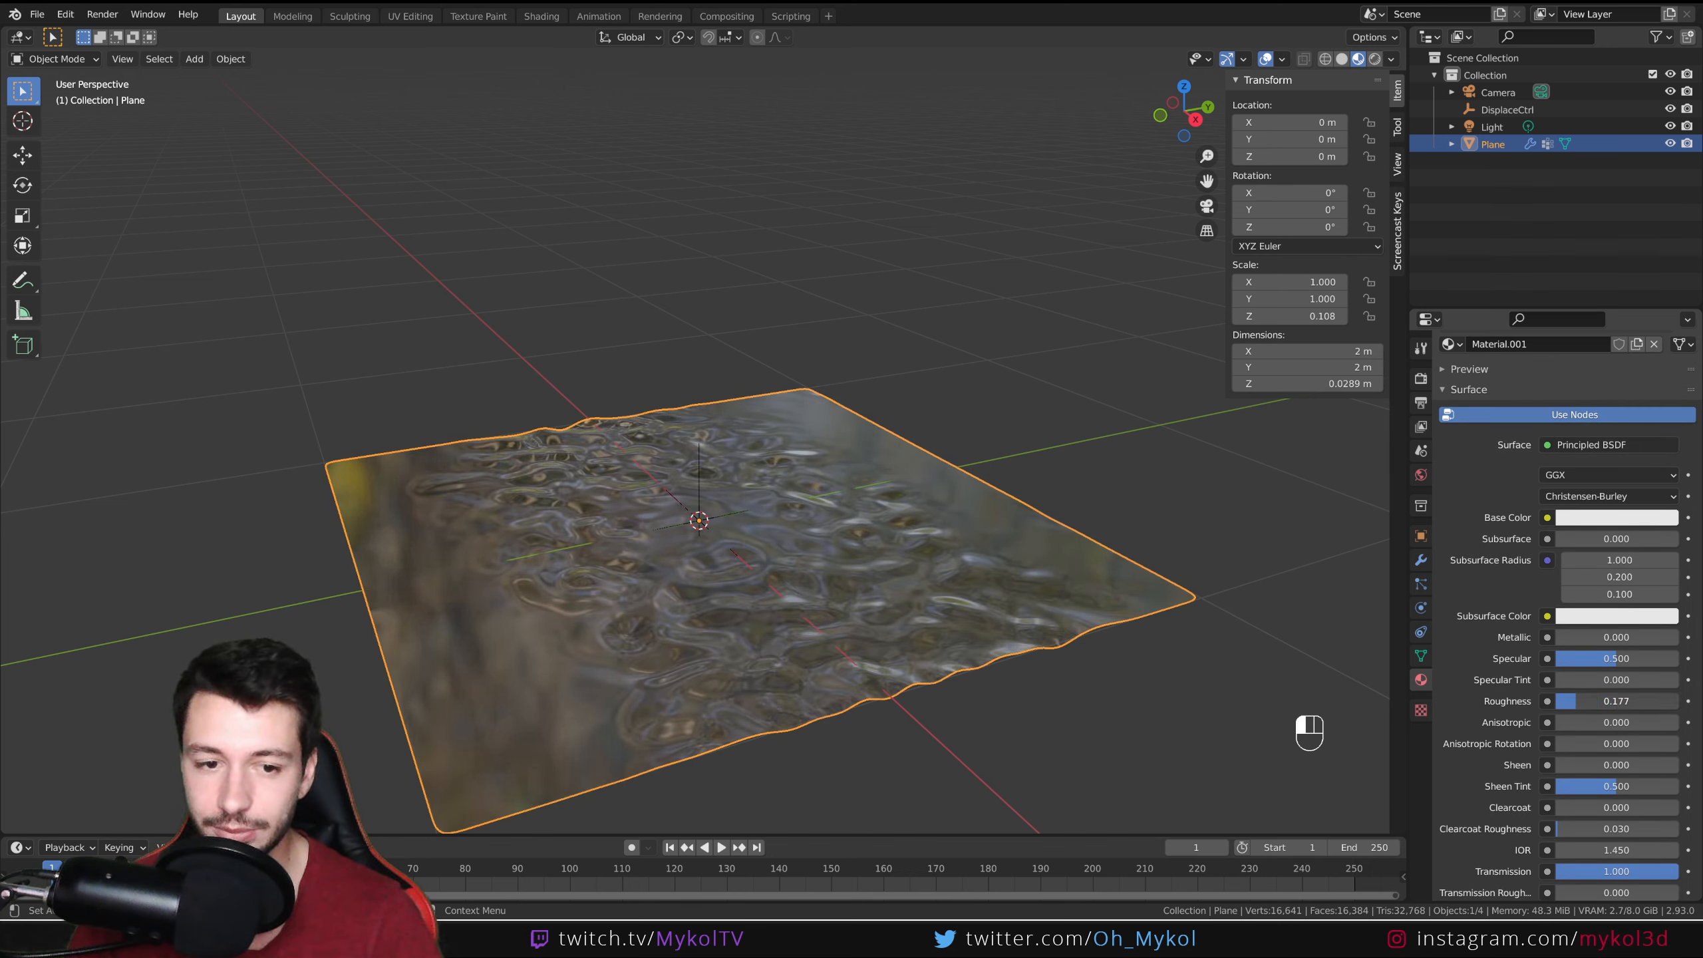
Step: Select the DisplaceCtrl empty and try sliding it along the X axis to move the ripples
middle_click_drag(794, 710, 867, 756)
scroll(866, 753, "up", 3)
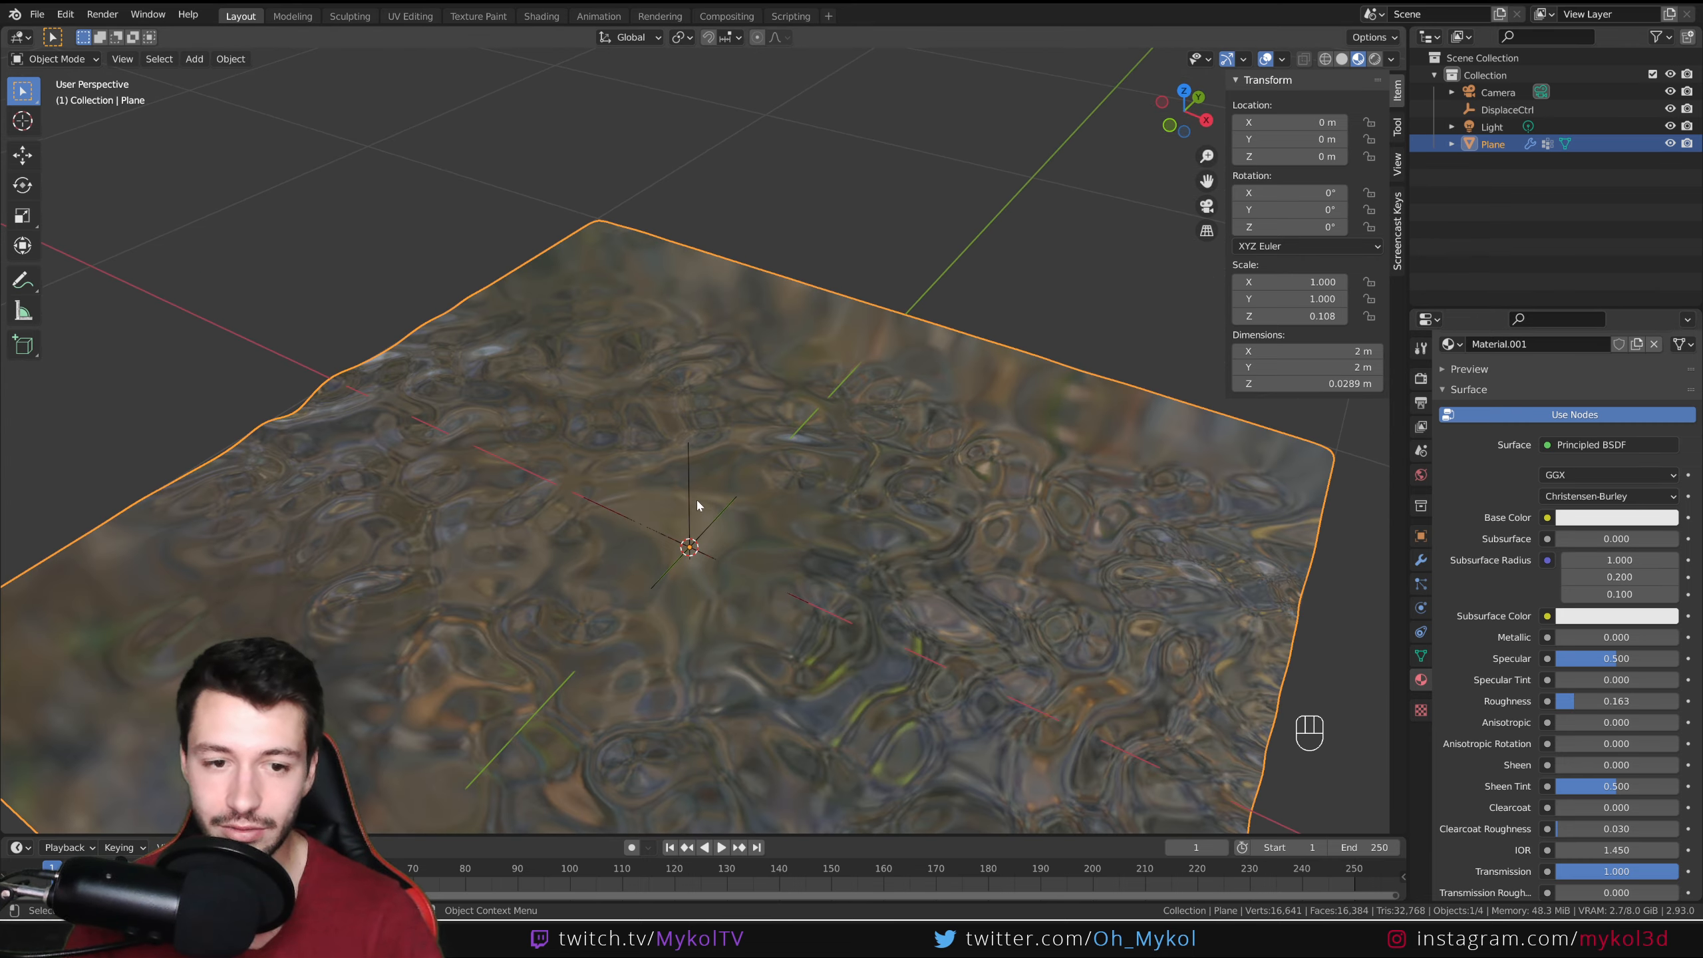
left_click(691, 488)
scroll(836, 640, "down", 2)
middle_click_drag(835, 641, 854, 613)
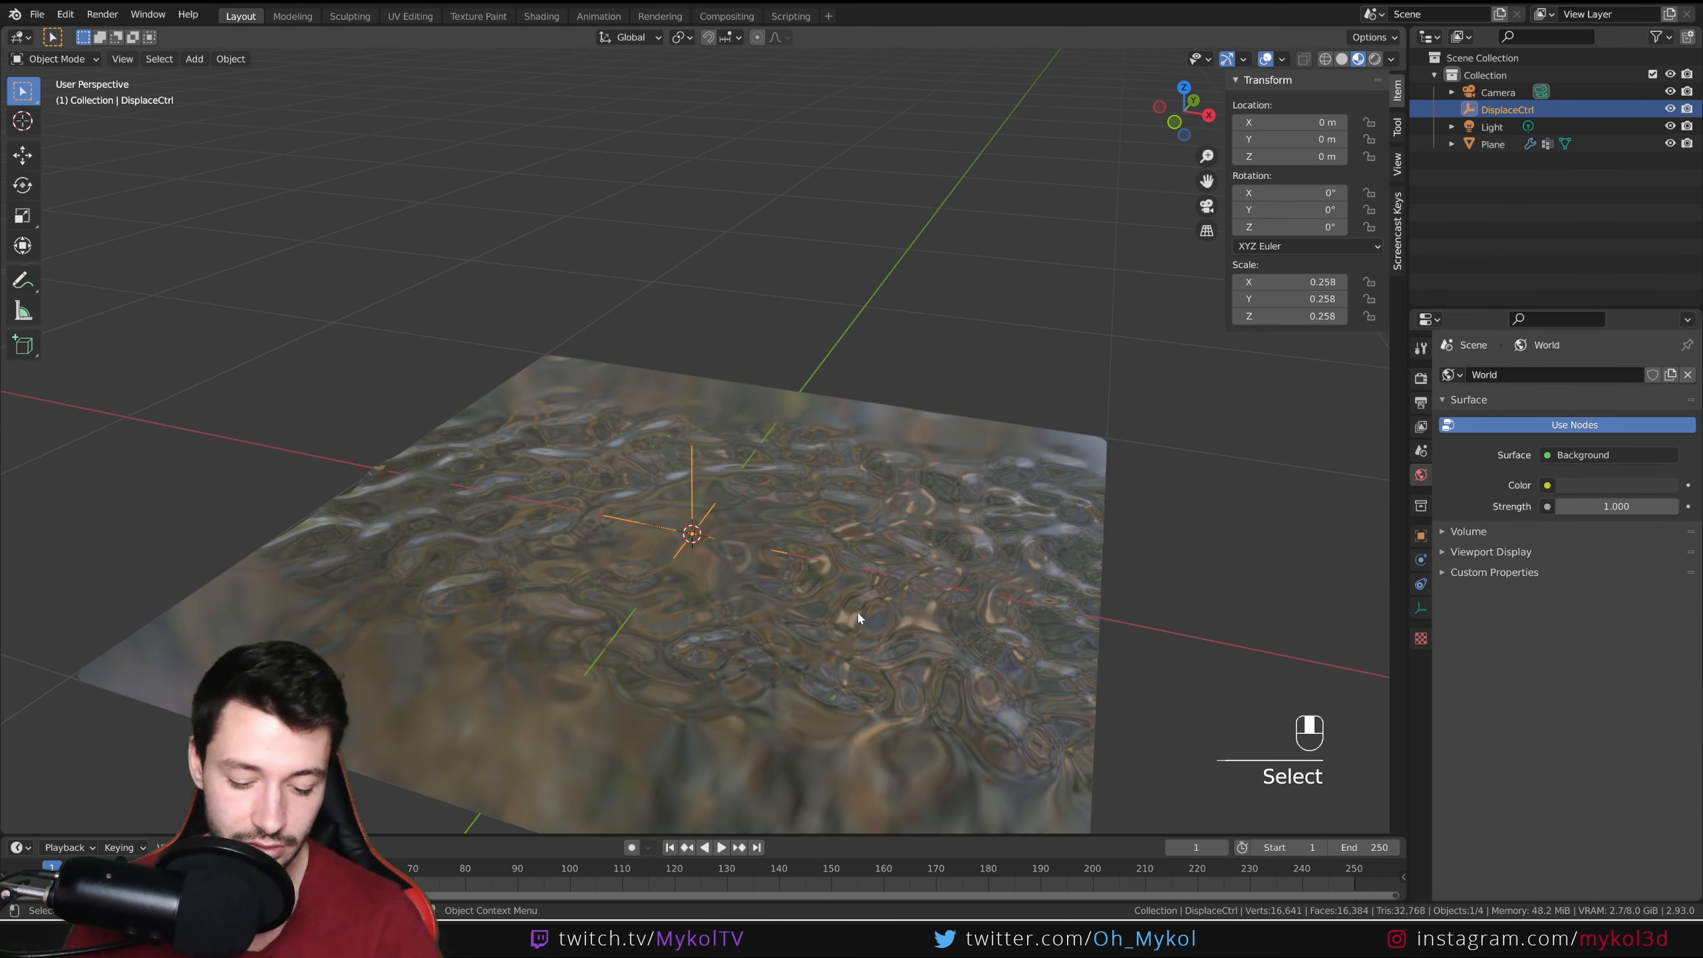
key("g")
key("x")
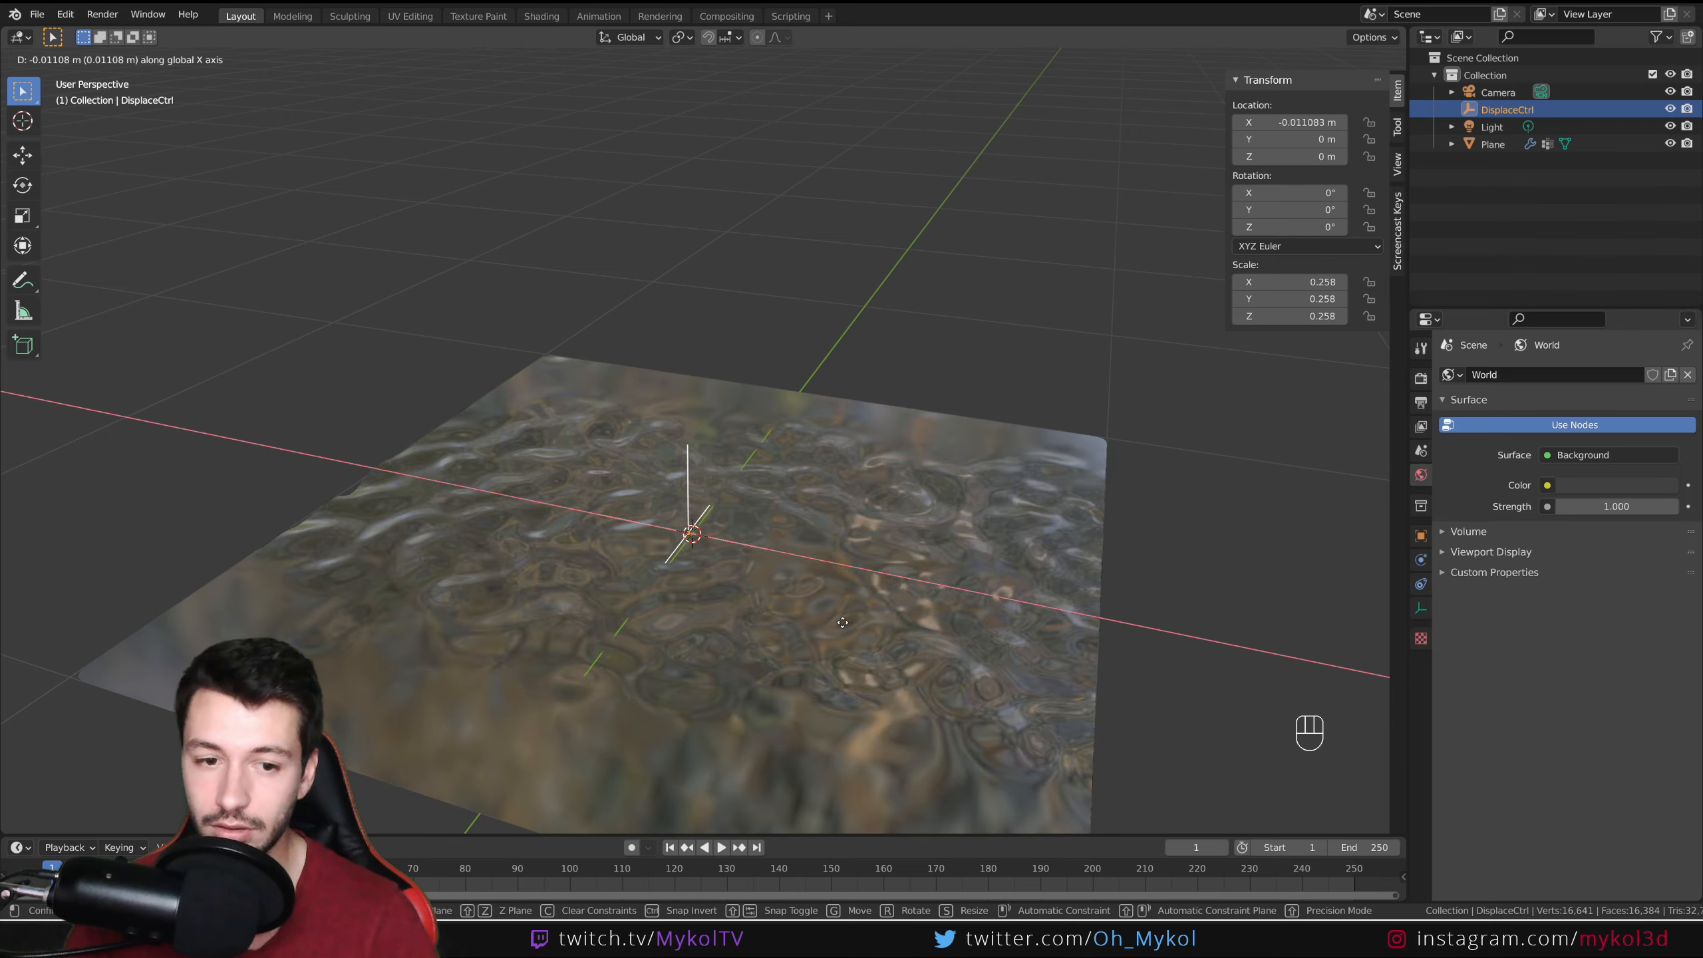
right_click(784, 612)
Step: Scale the DisplaceCtrl empty up uniformly to about 0.652 and try sliding it along the X axis
key("s")
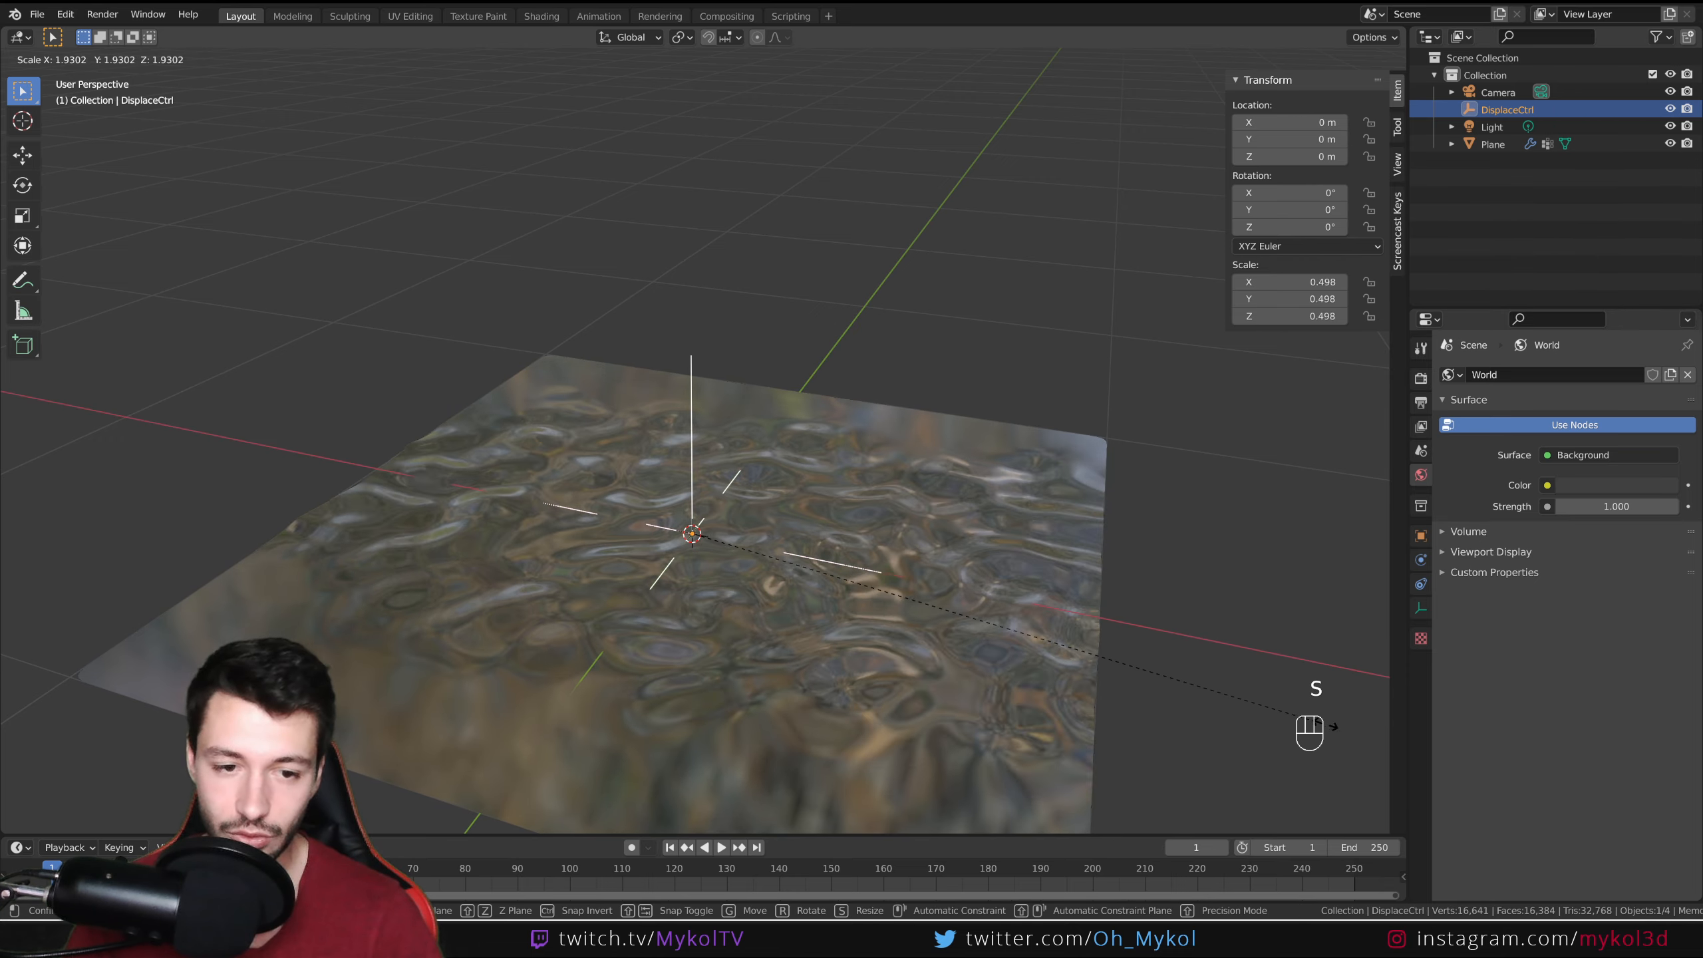
left_click(20, 772)
key("g")
key("x")
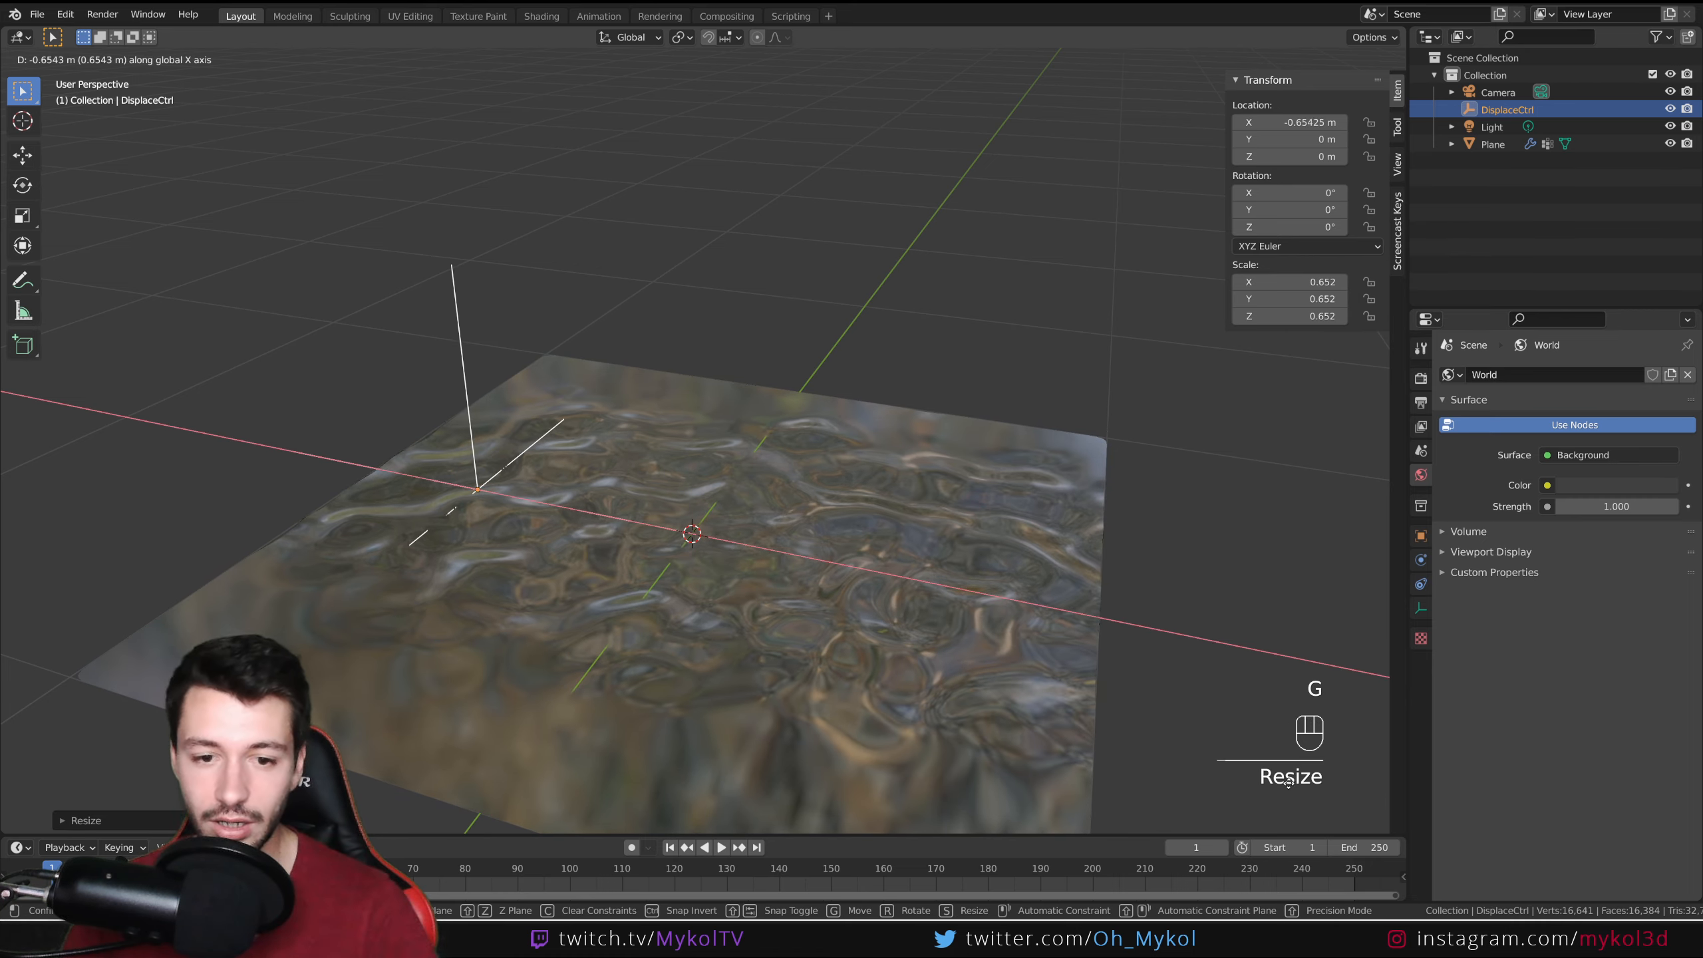
right_click(55, 799)
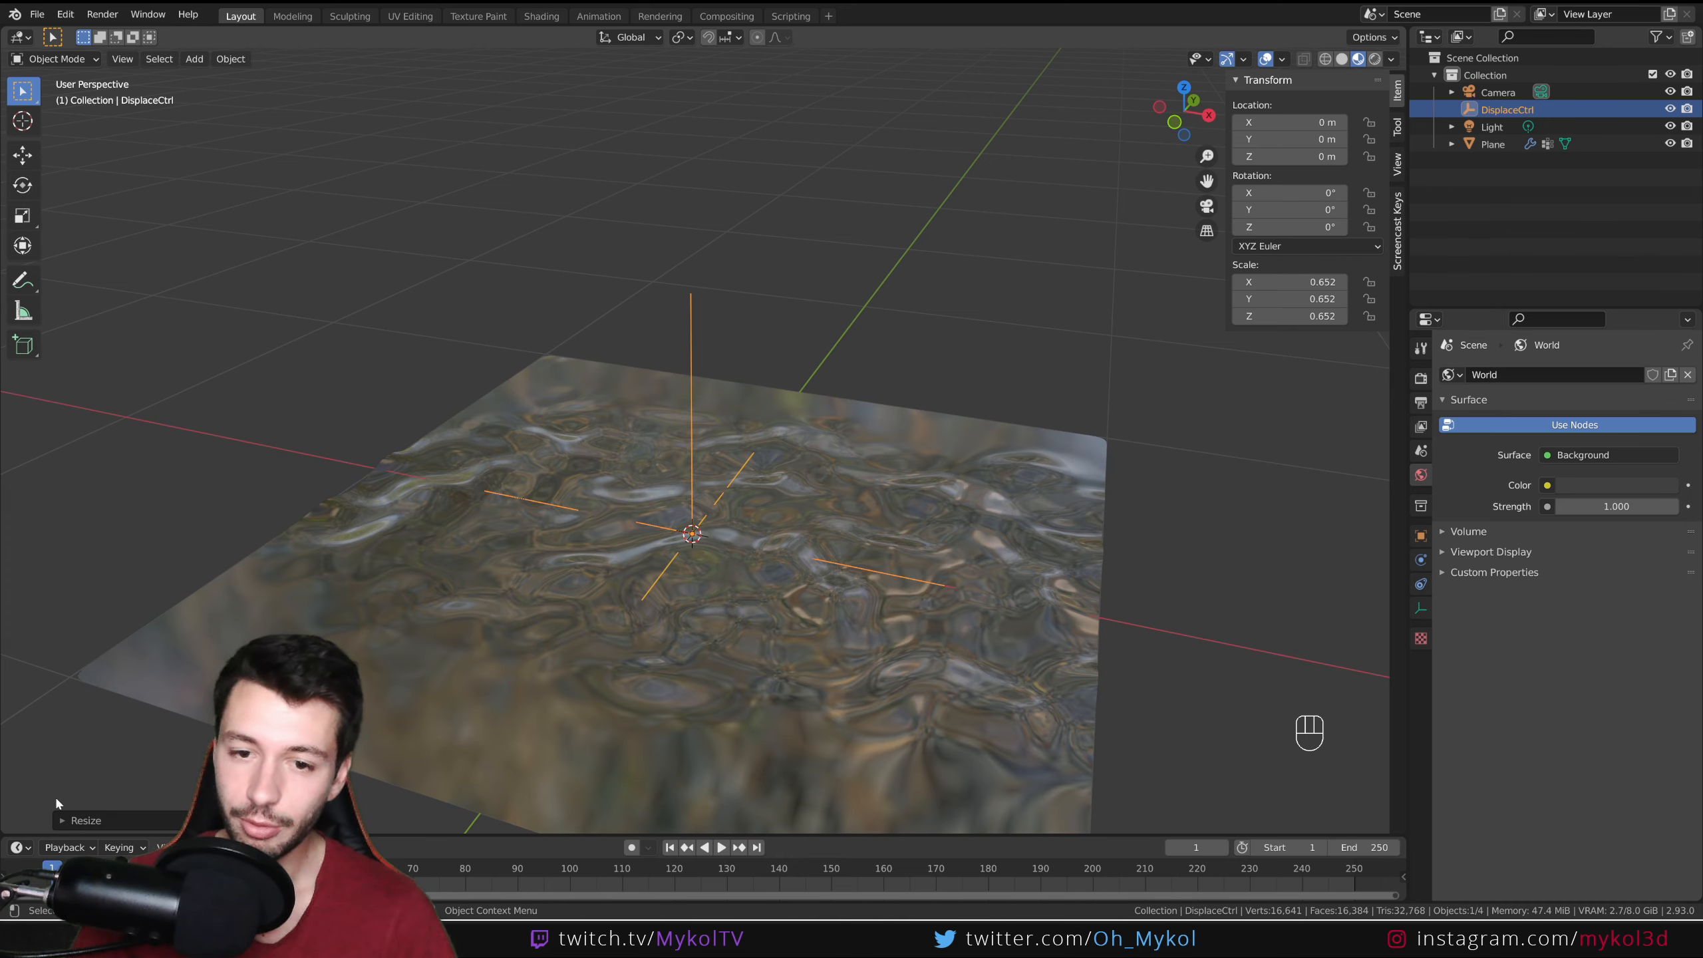
Step: Deselect the empty and examine the rippled water surface from other angles
left_click(1149, 577)
middle_click_drag(1148, 576, 860, 492)
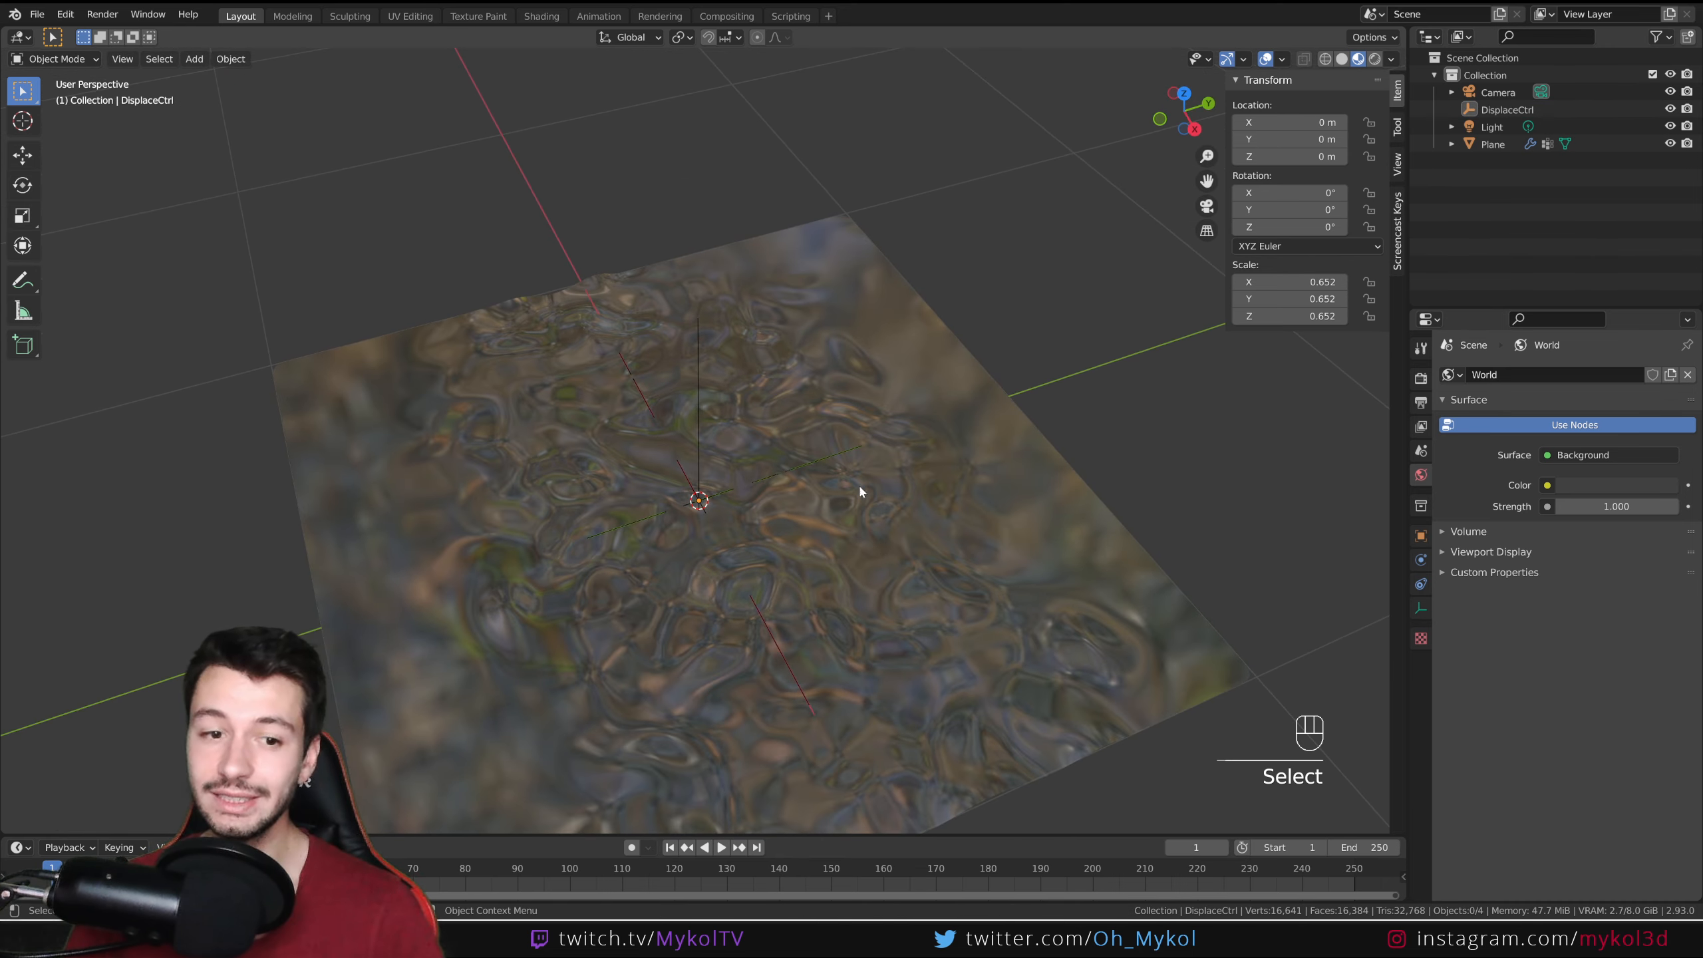
middle_click_drag(656, 654, 658, 556)
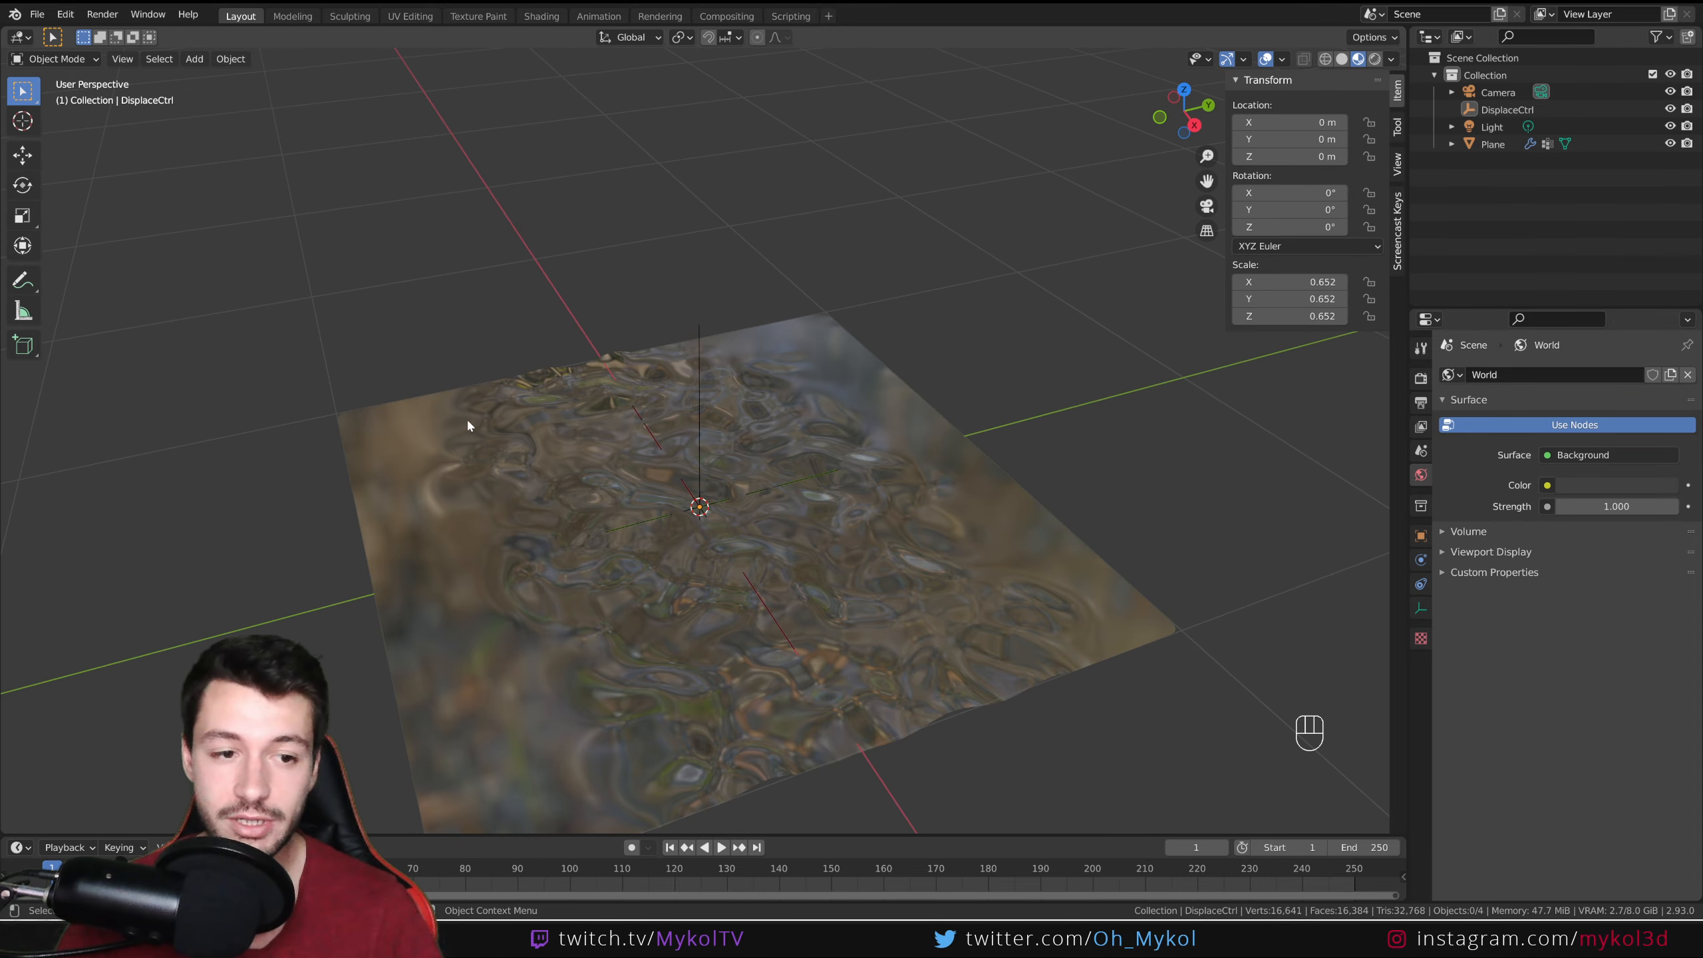
Step: Add an ico sphere at the centre of the water plane
scroll(744, 679, "down", 3)
middle_click_drag(743, 679, 870, 487)
key("shift+a")
mouse_move(811, 314)
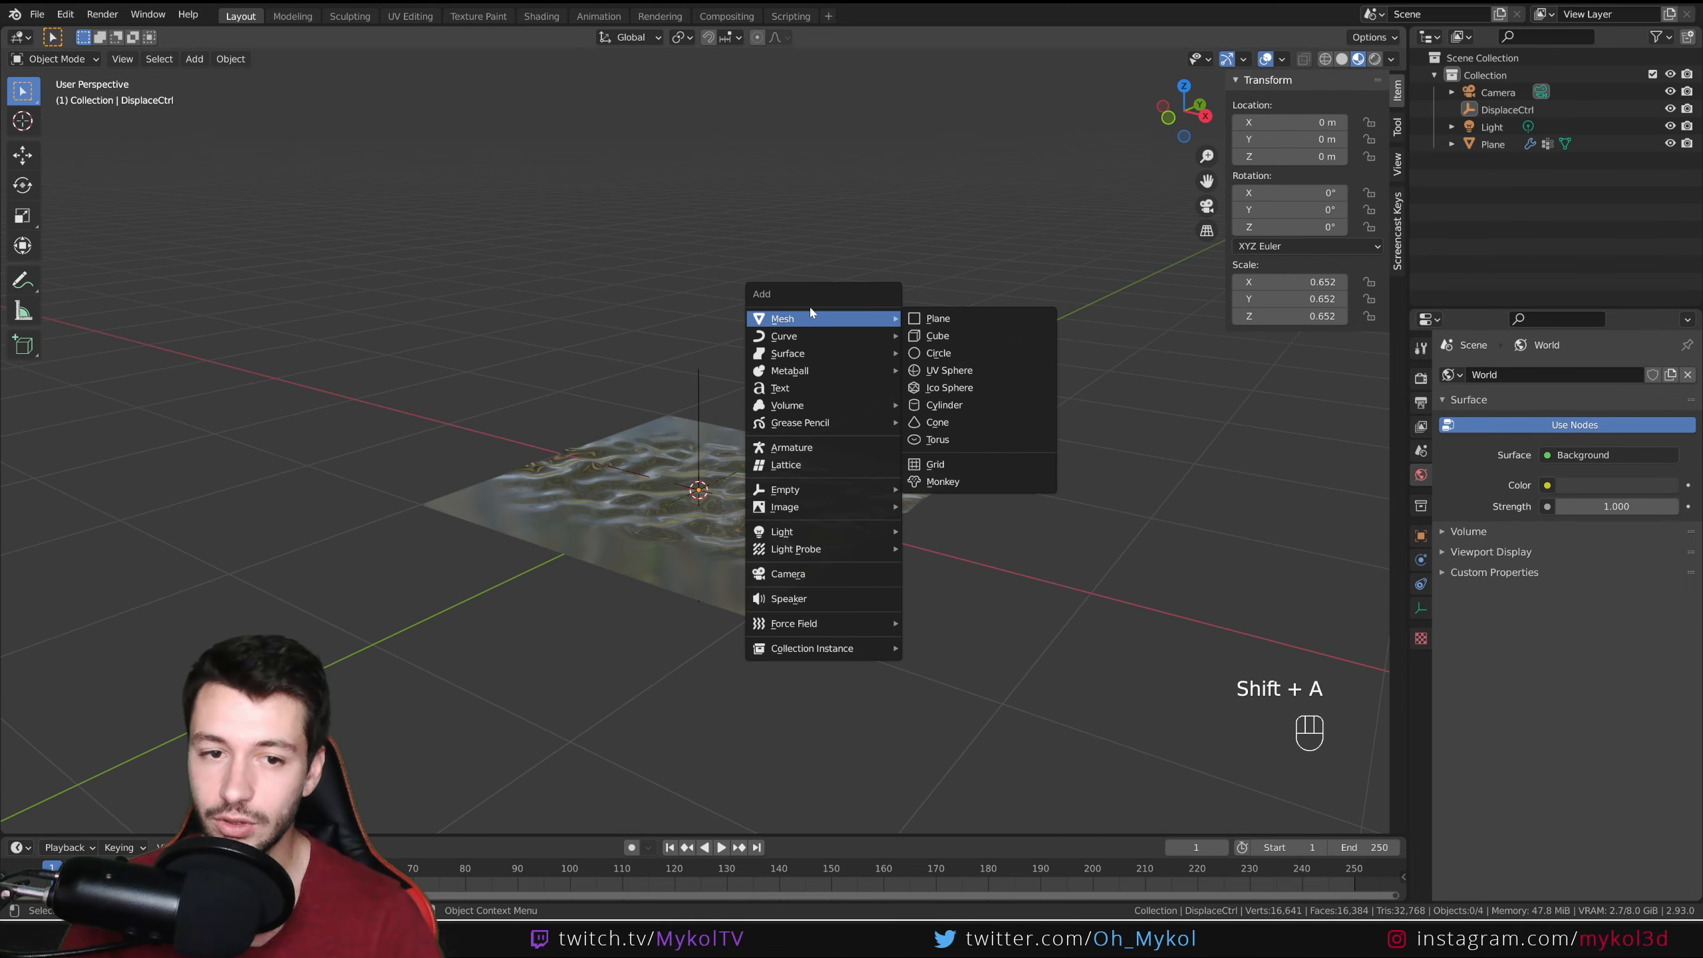
left_click(991, 393)
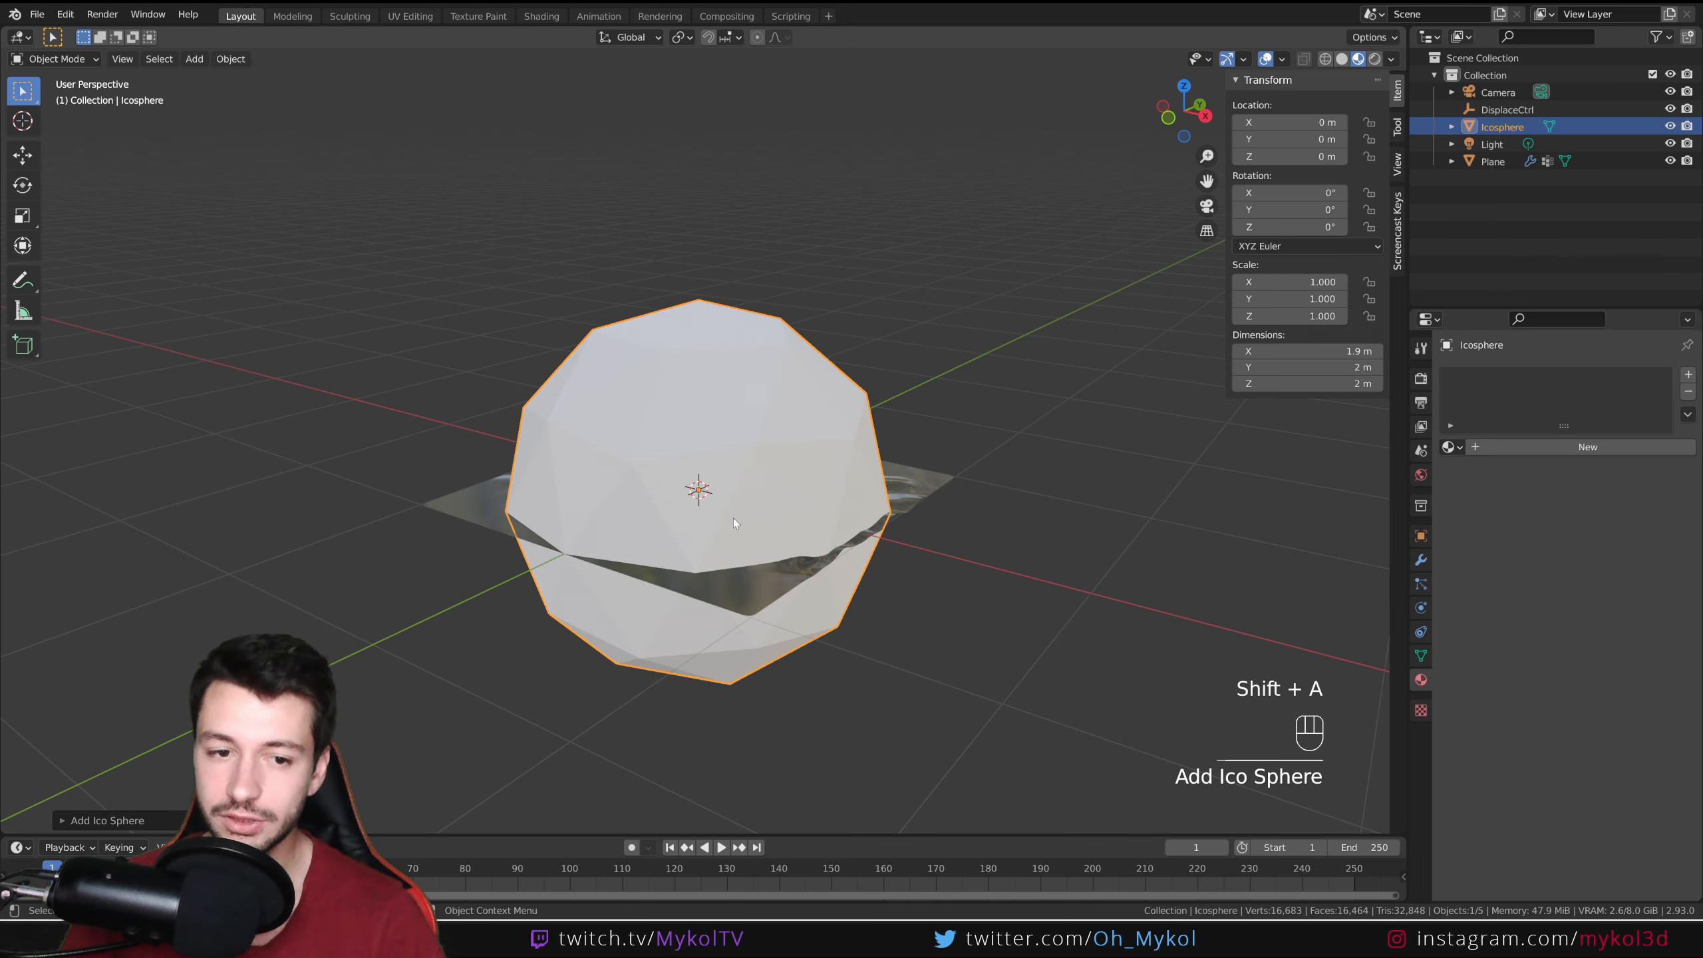
Step: Add a Displace modifier to the ico sphere and create a new texture for it
mouse_move(733, 517)
middle_mouse_down()
mouse_move(794, 605)
mouse_move(738, 523)
middle_mouse_up()
left_click(1421, 560)
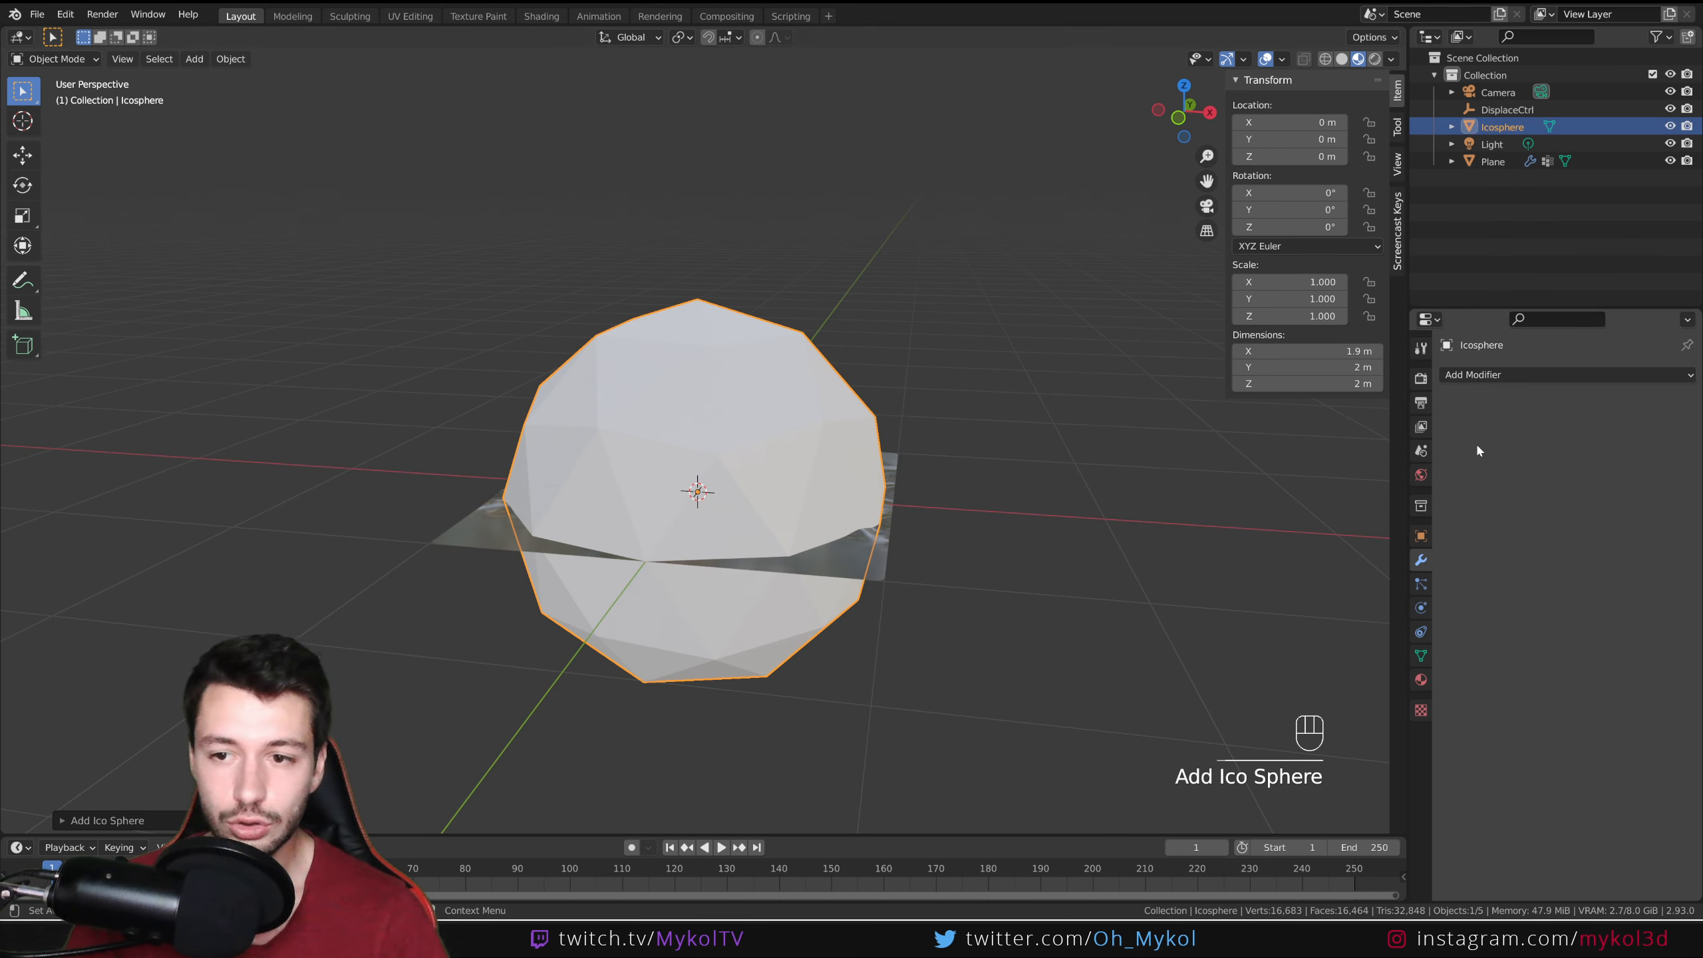
left_click(1506, 377)
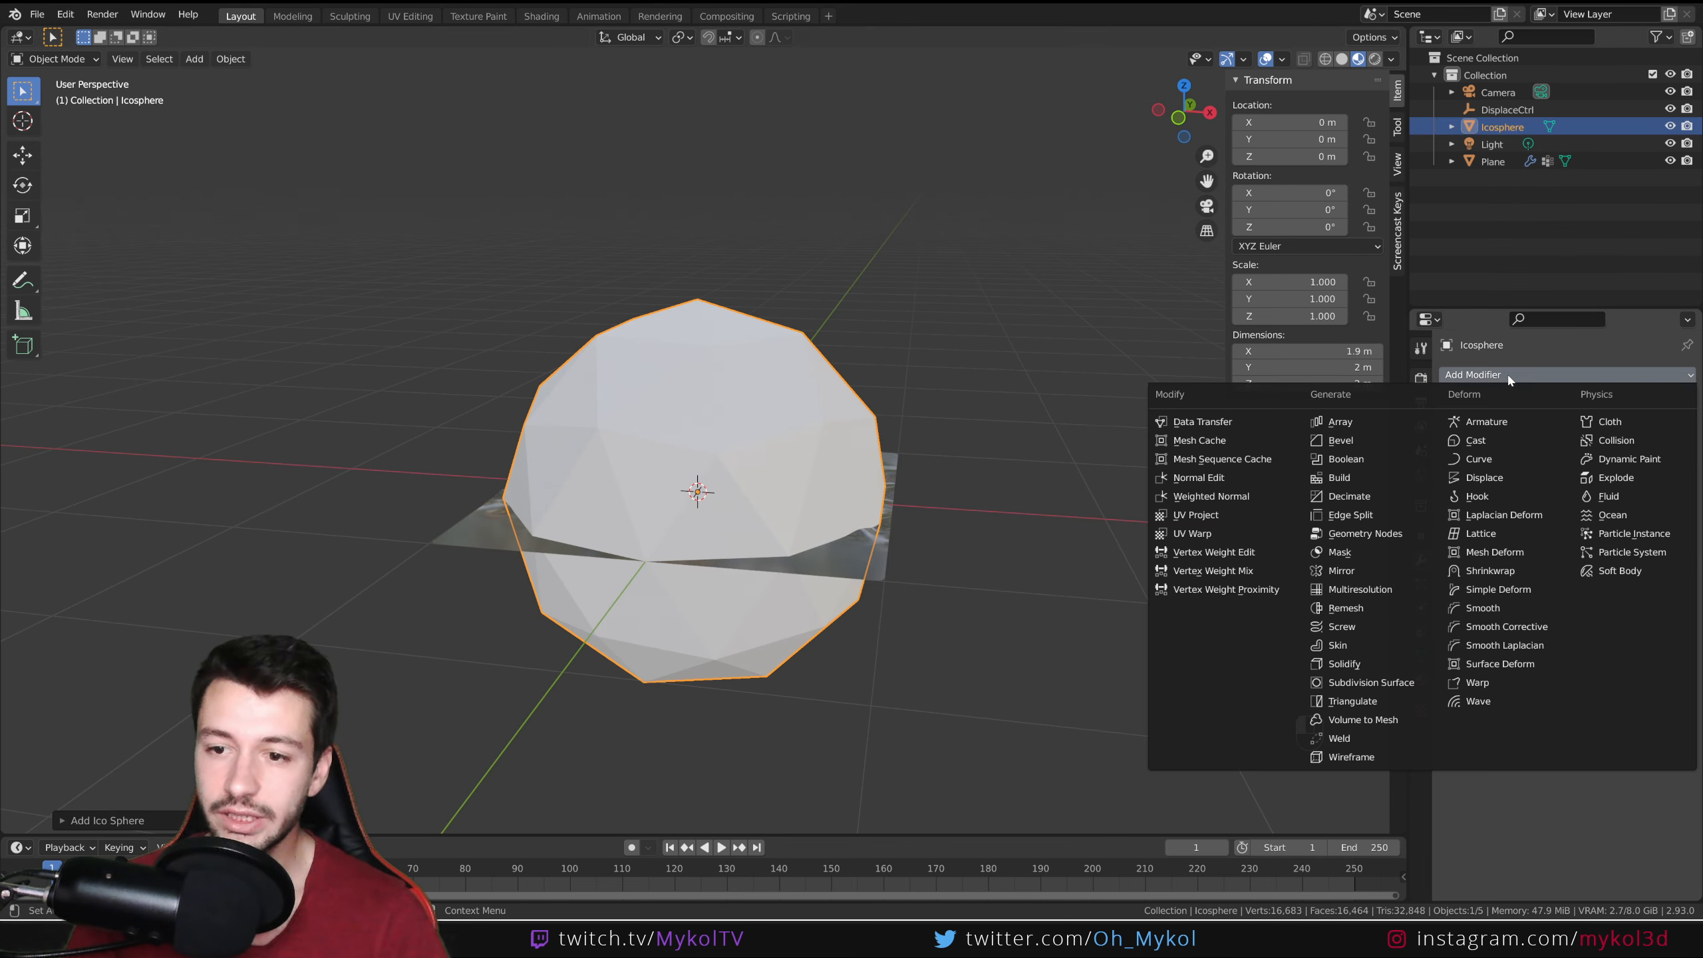
left_click(1506, 479)
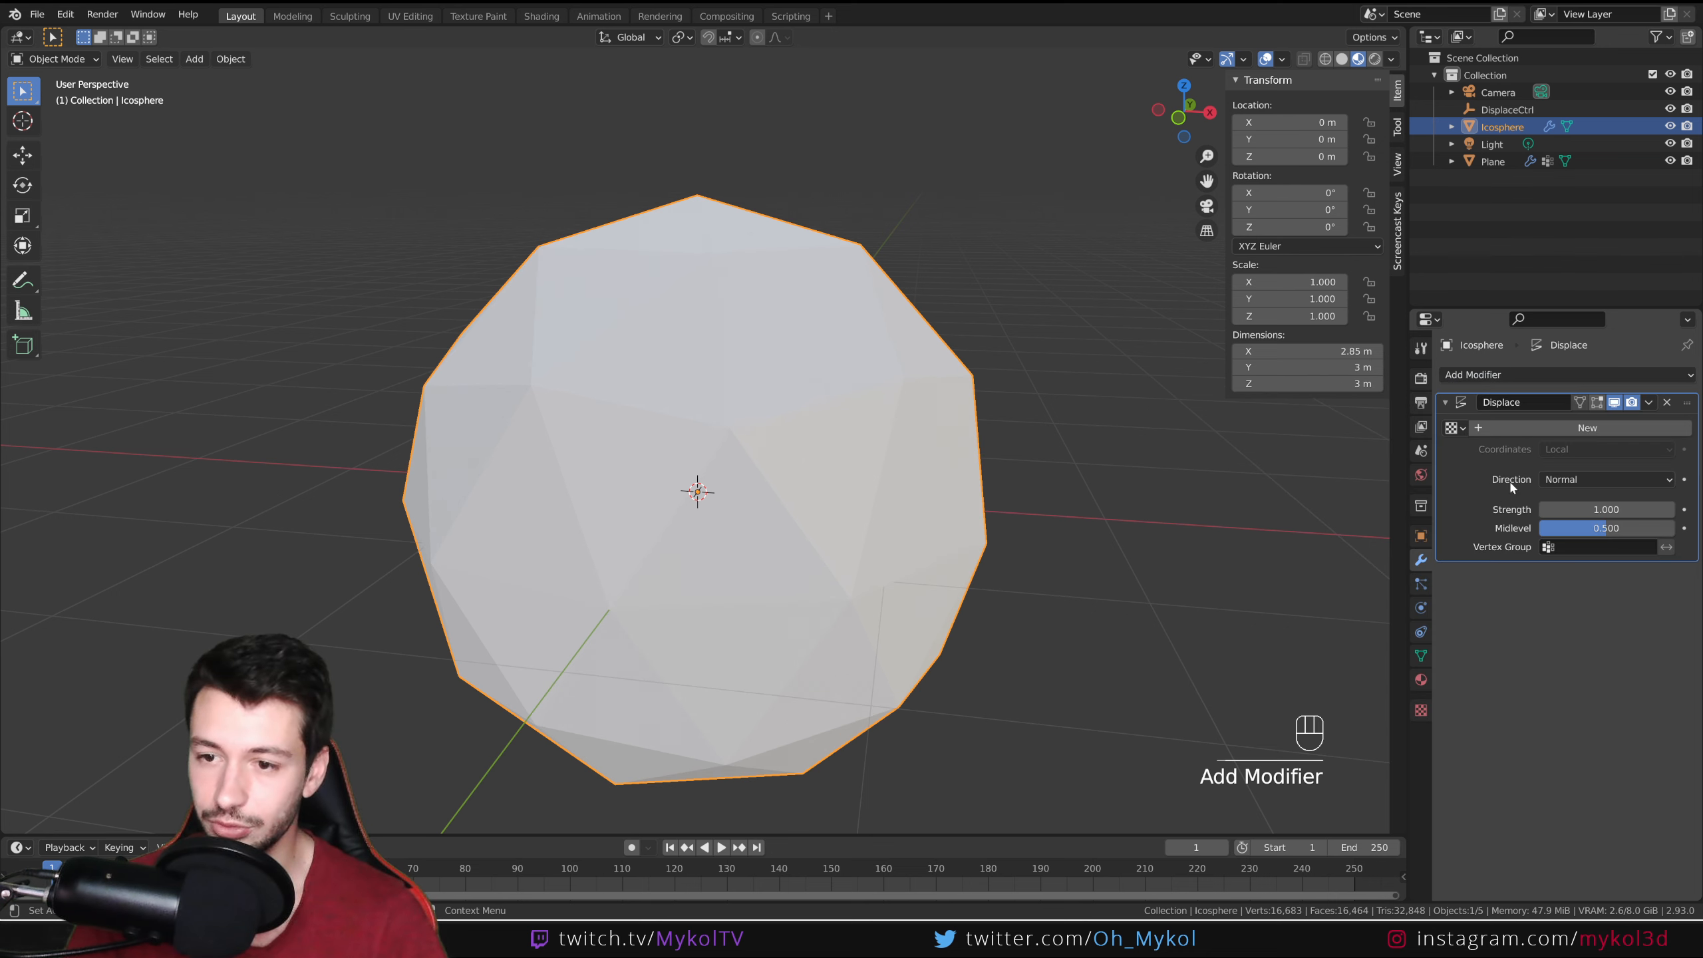
left_click(1556, 430)
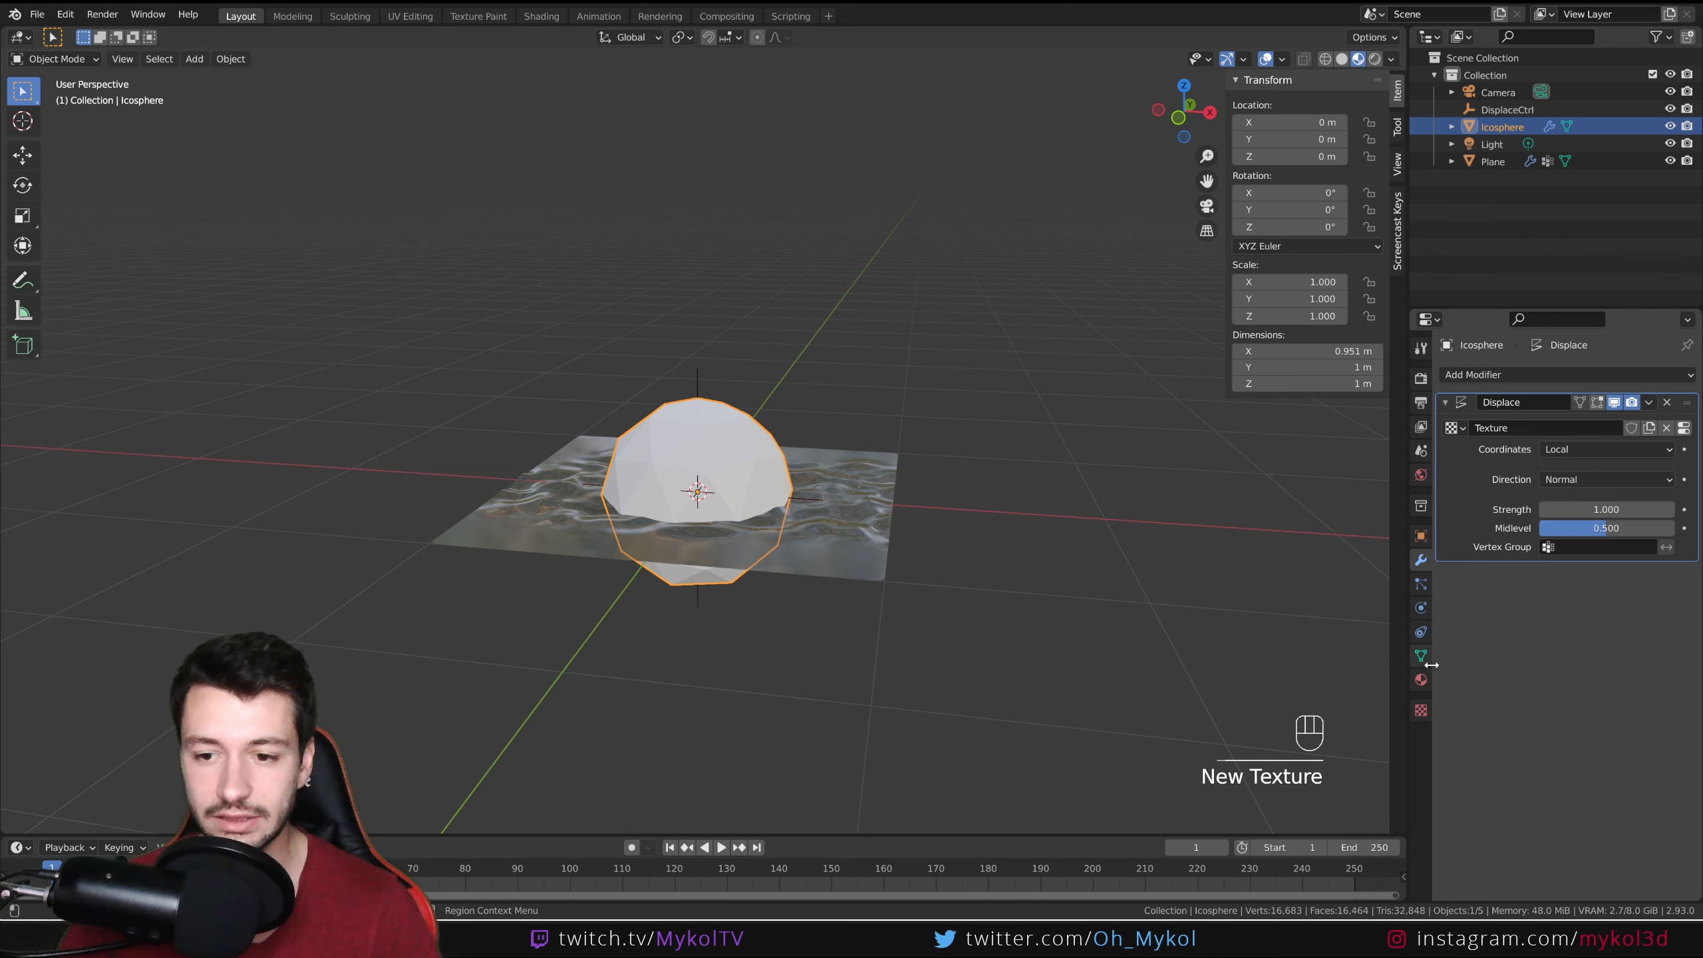
Step: Try Voronoi as the ico sphere's displacement texture type and replace it with Musgrave
left_click(1421, 710)
left_click(1559, 425)
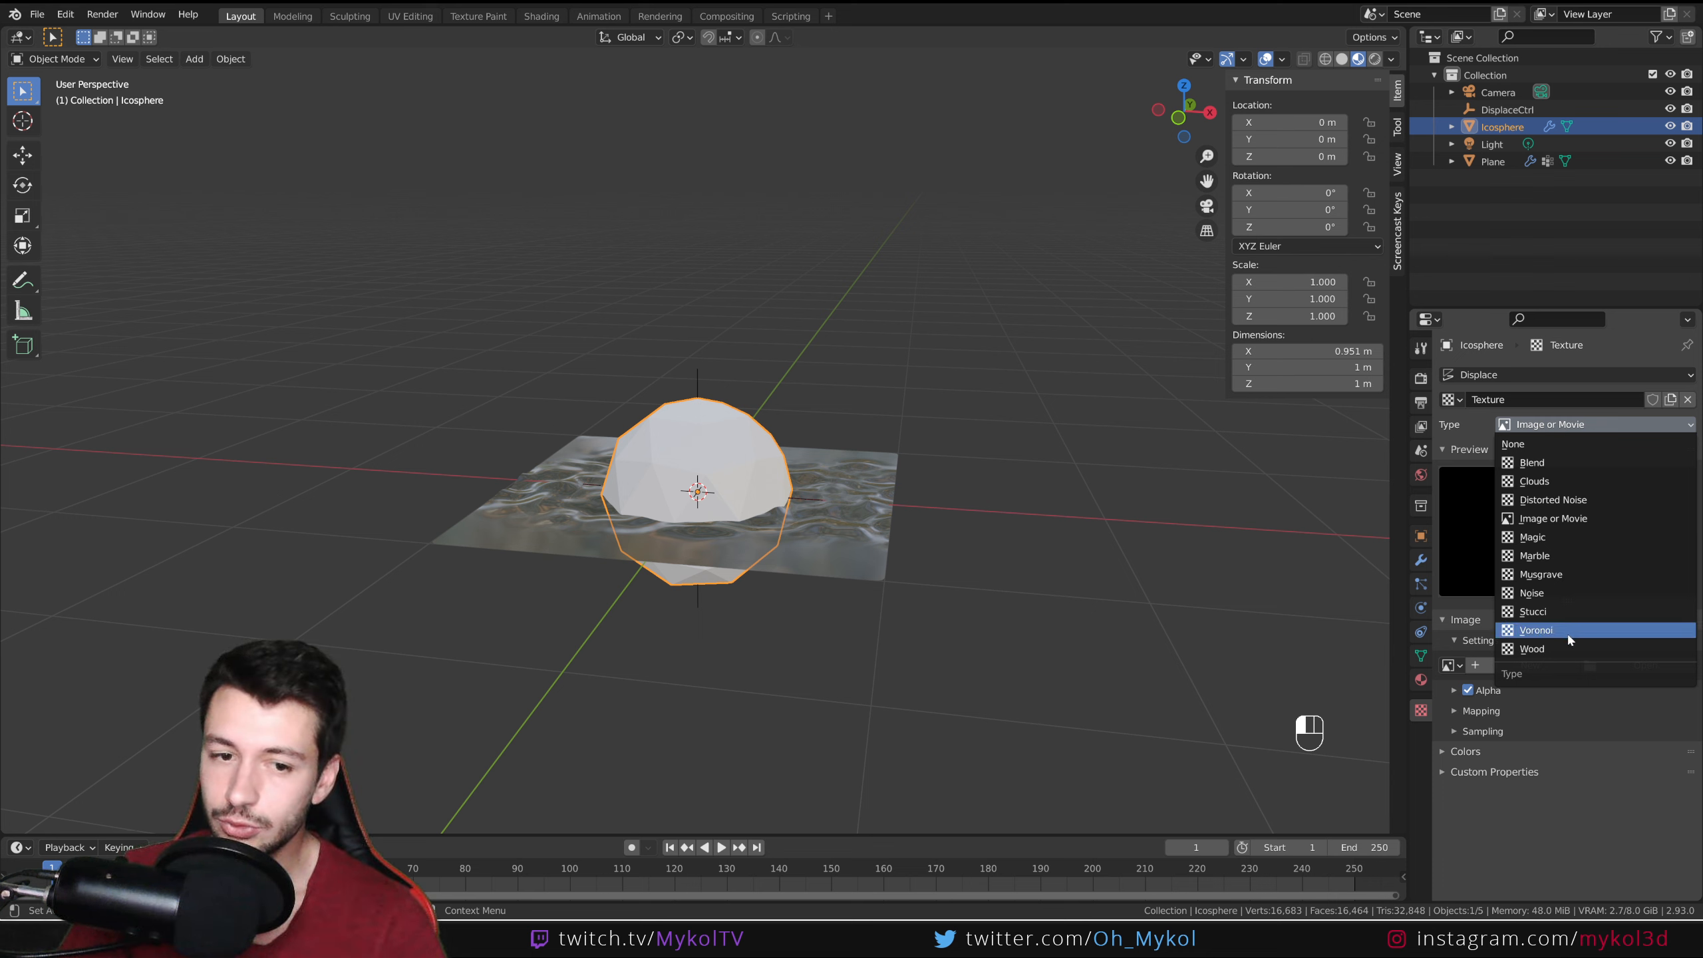
left_click(1542, 631)
middle_click_drag(896, 634, 1004, 620)
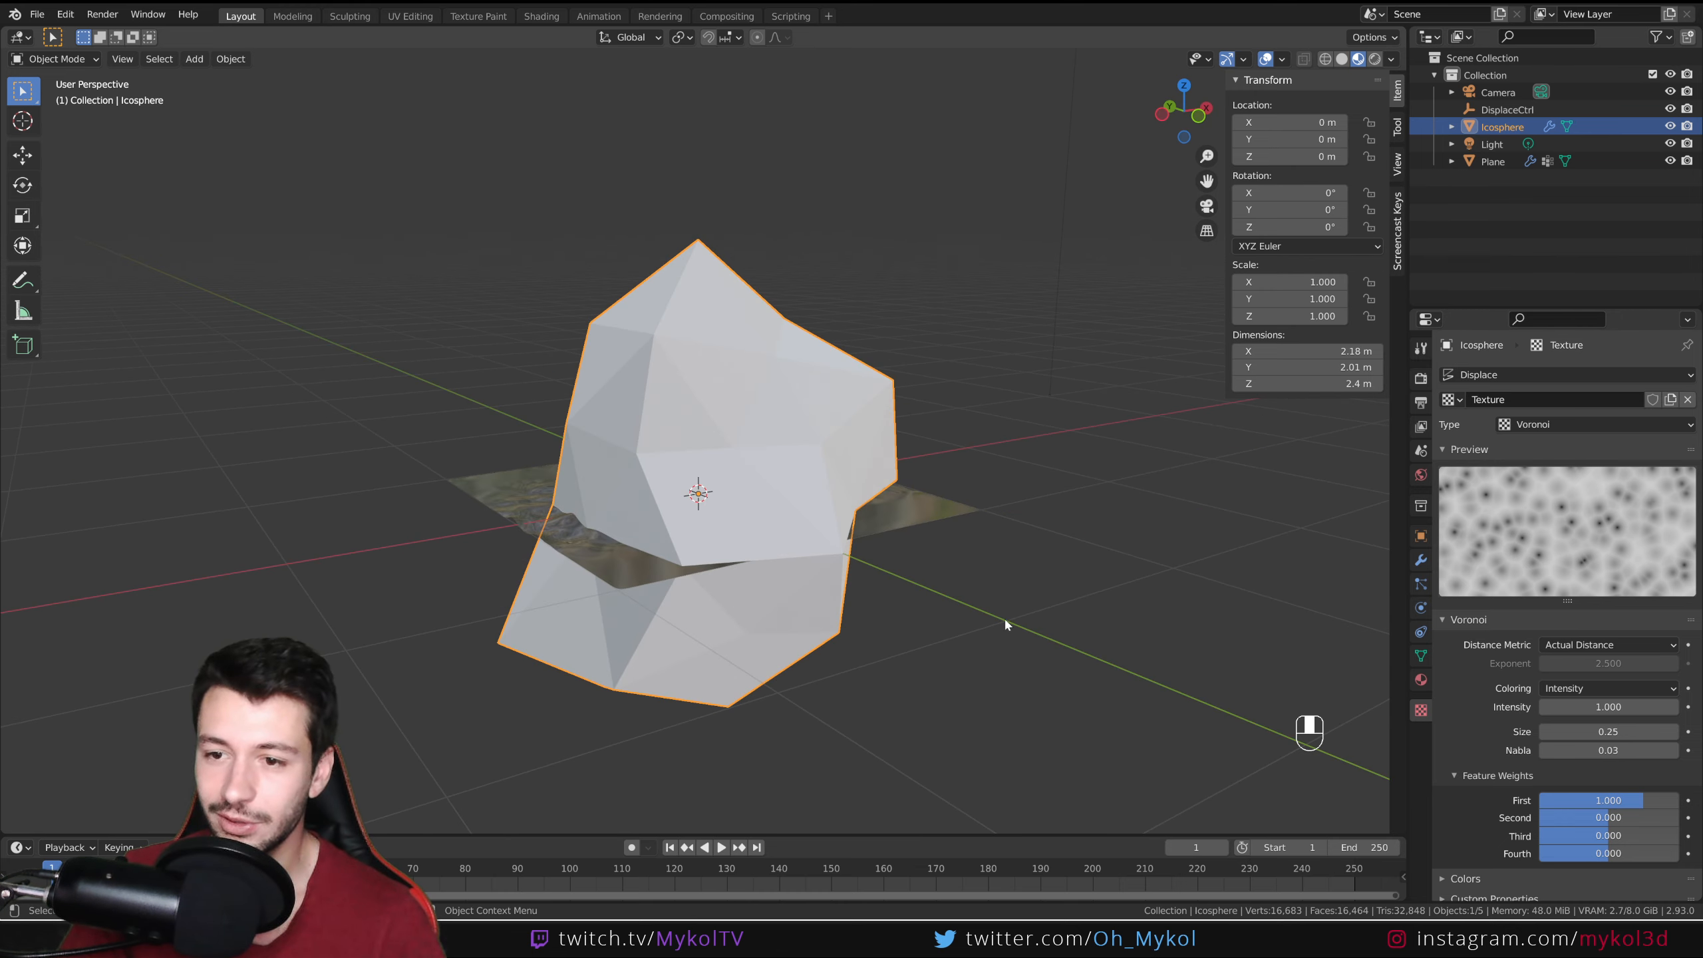
left_click(1599, 421)
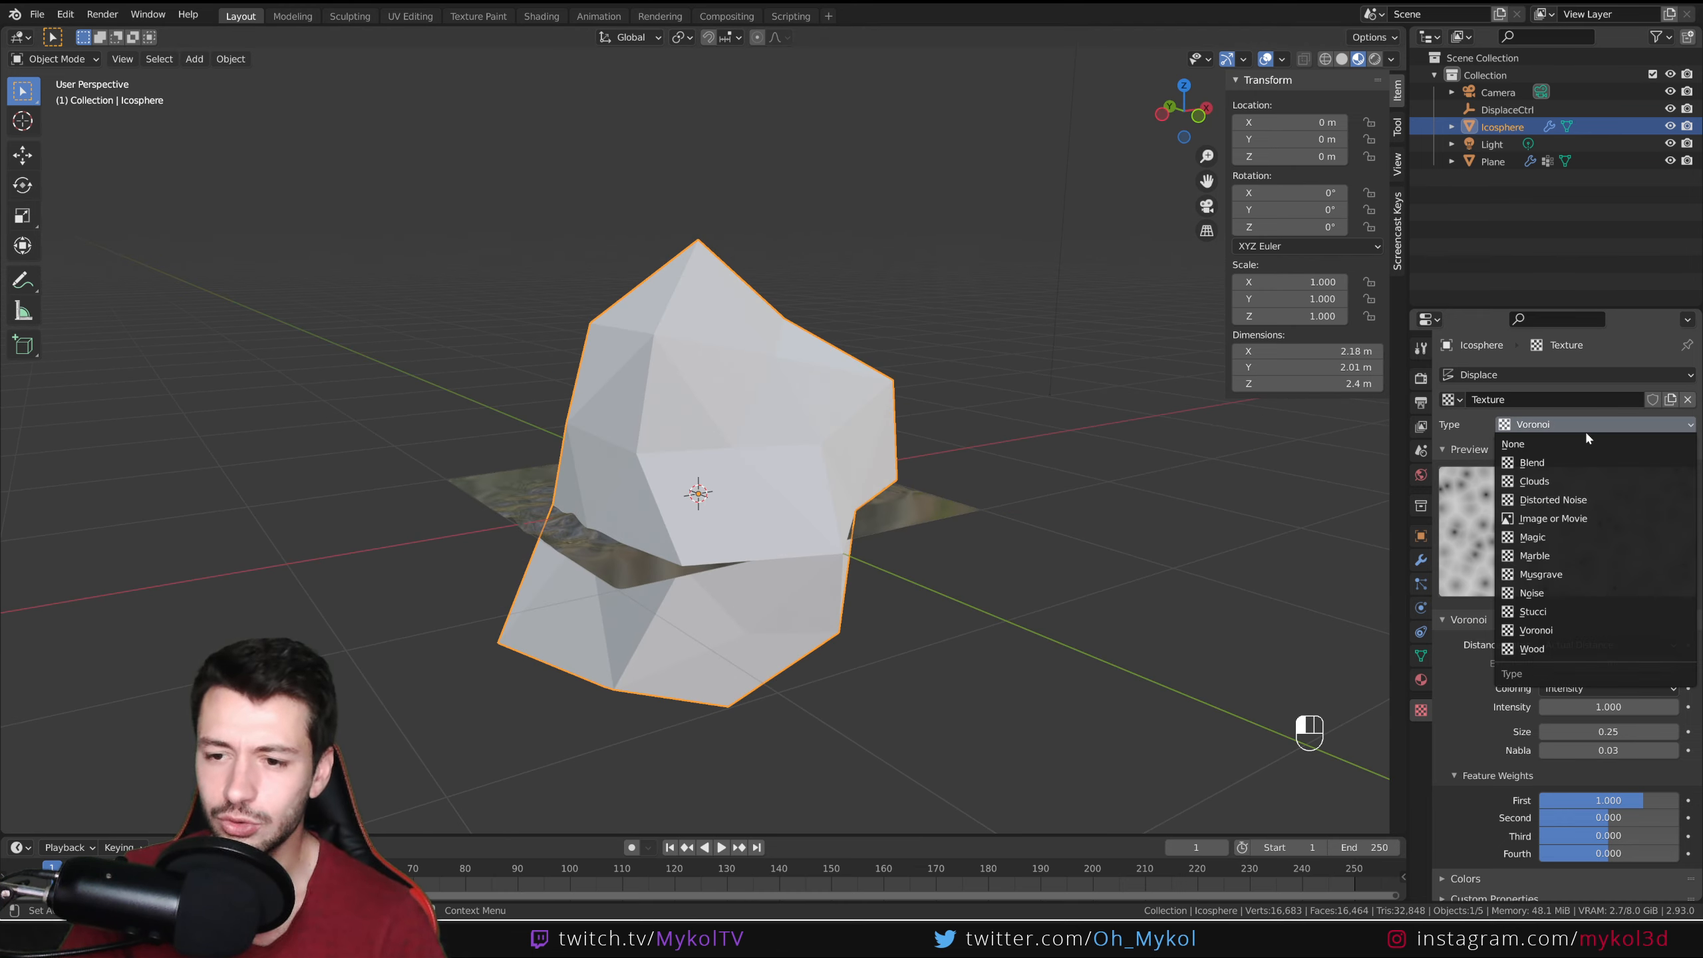
left_click(1536, 576)
middle_click_drag(1018, 572, 926, 545)
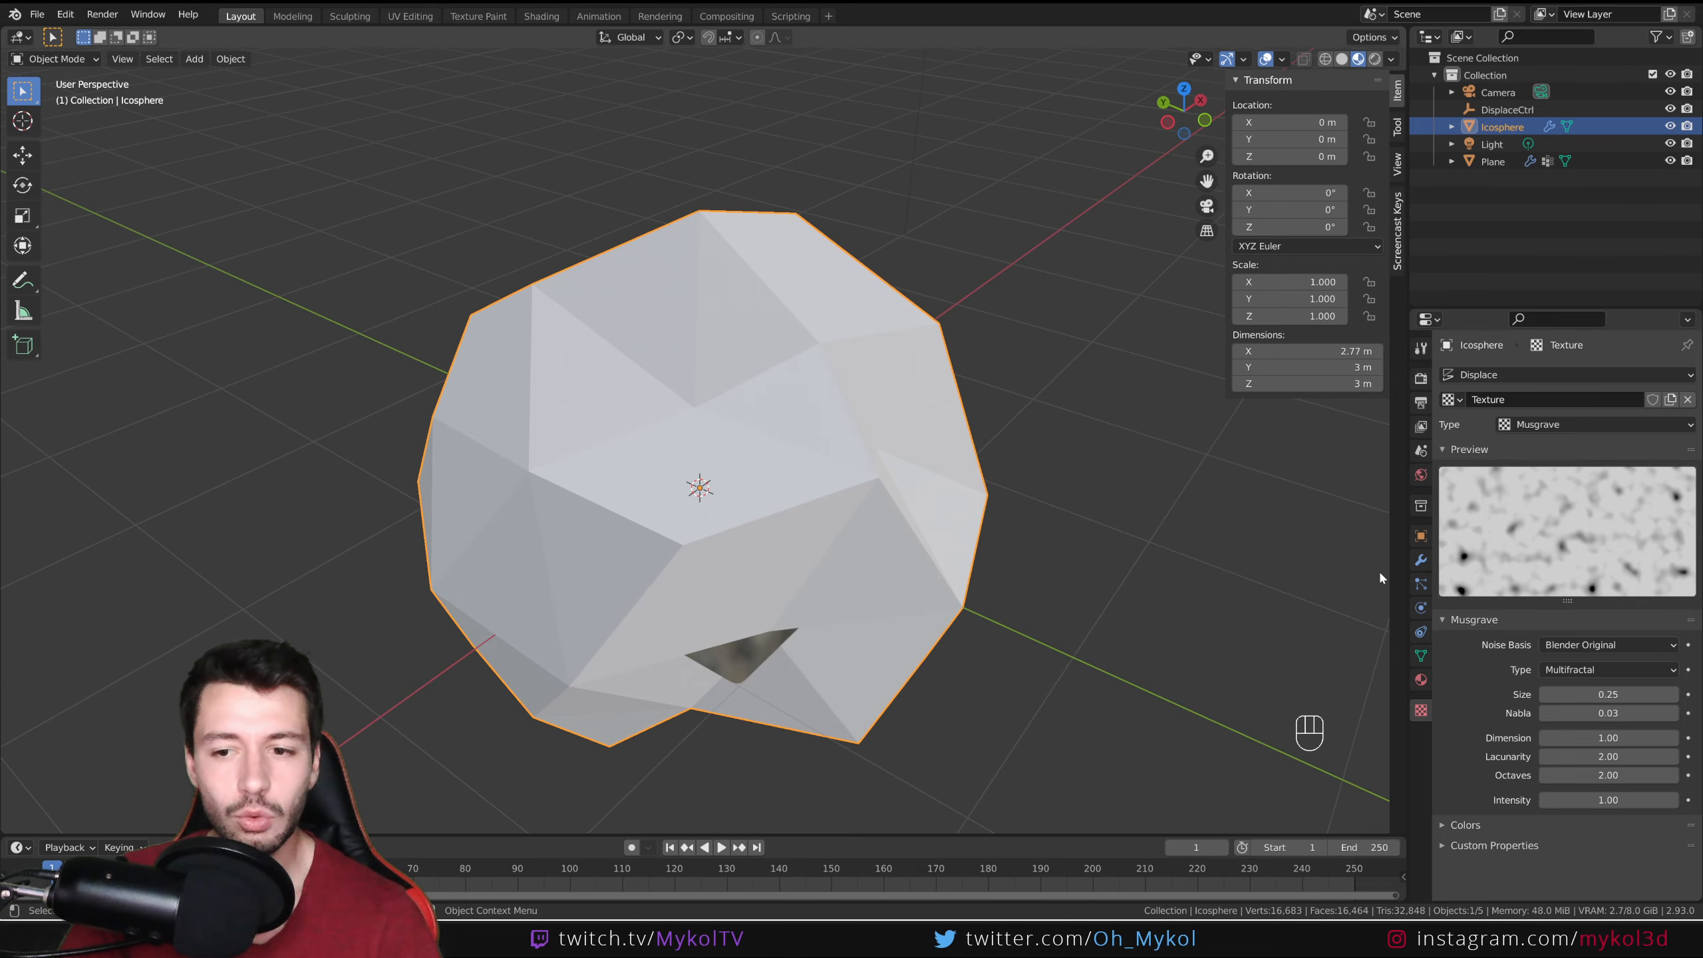
Step: Add a Subdivision Surface modifier to the ico sphere and shade it smooth
left_click(1421, 560)
left_click(1504, 376)
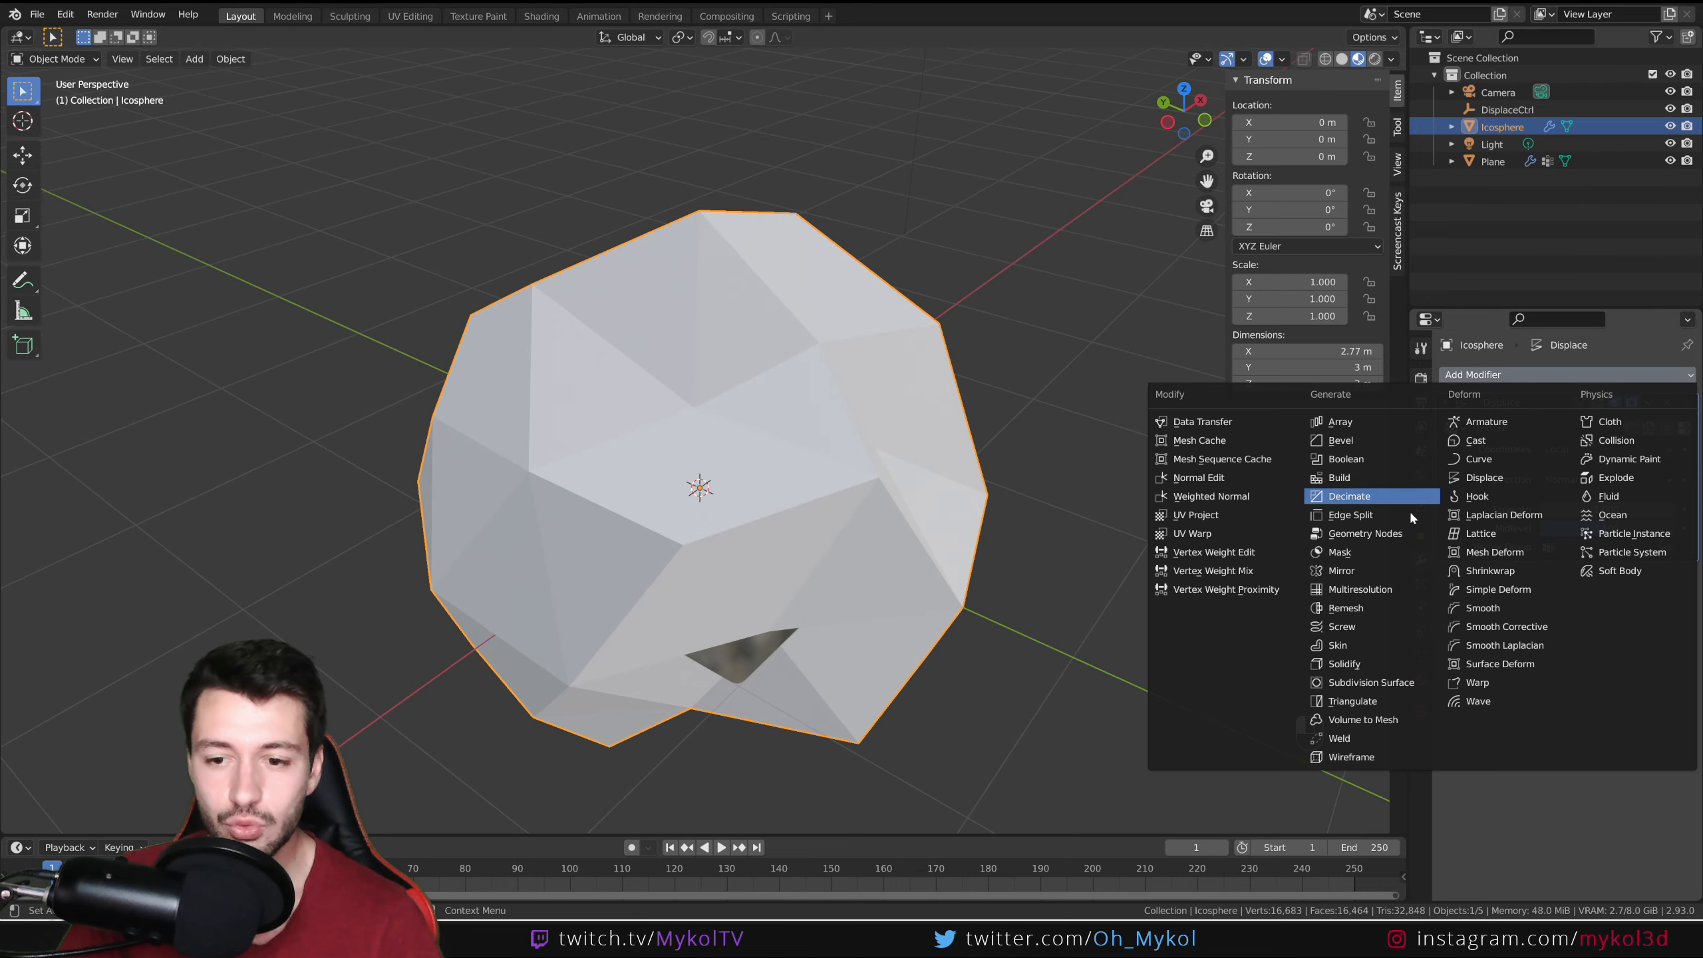
left_click(1404, 683)
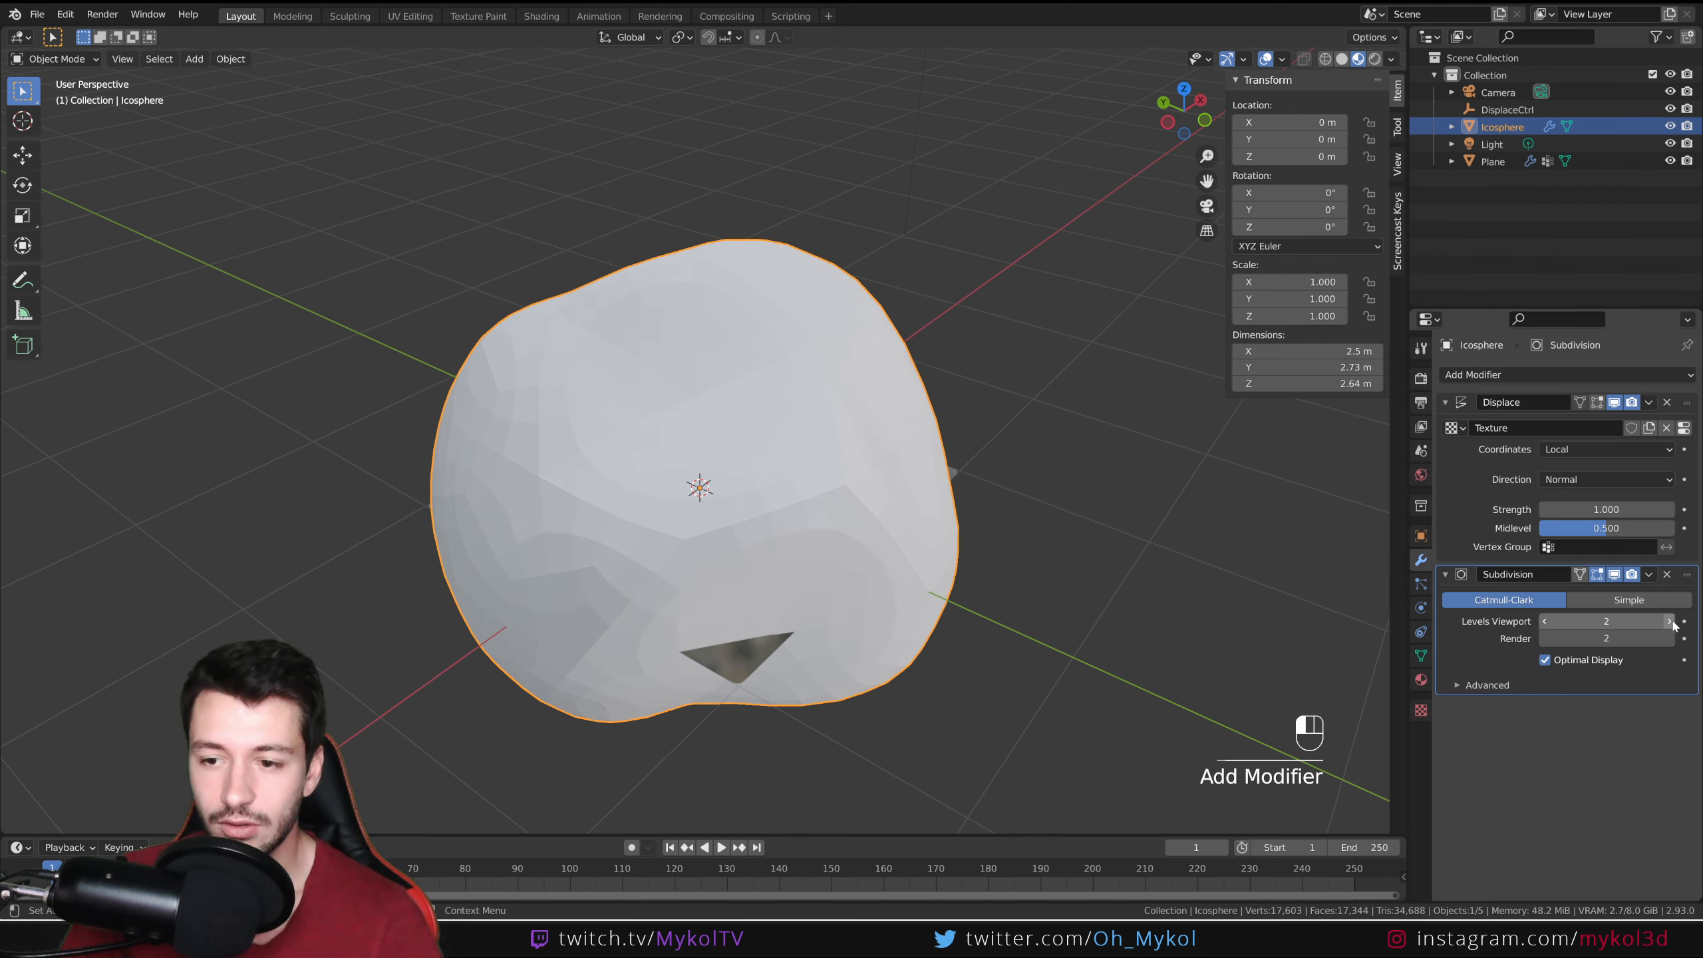
middle_click_drag(1049, 551, 694, 489)
right_click(694, 488)
left_click(831, 511)
middle_click_drag(847, 513, 974, 609)
Step: Scale the ico sphere down and stretch it along X to about 0.383 by 0.203 by 0.203
key("s")
left_click(775, 514)
key("s")
middle_click_drag(774, 514, 989, 443)
key("x")
left_click(825, 440)
key("s")
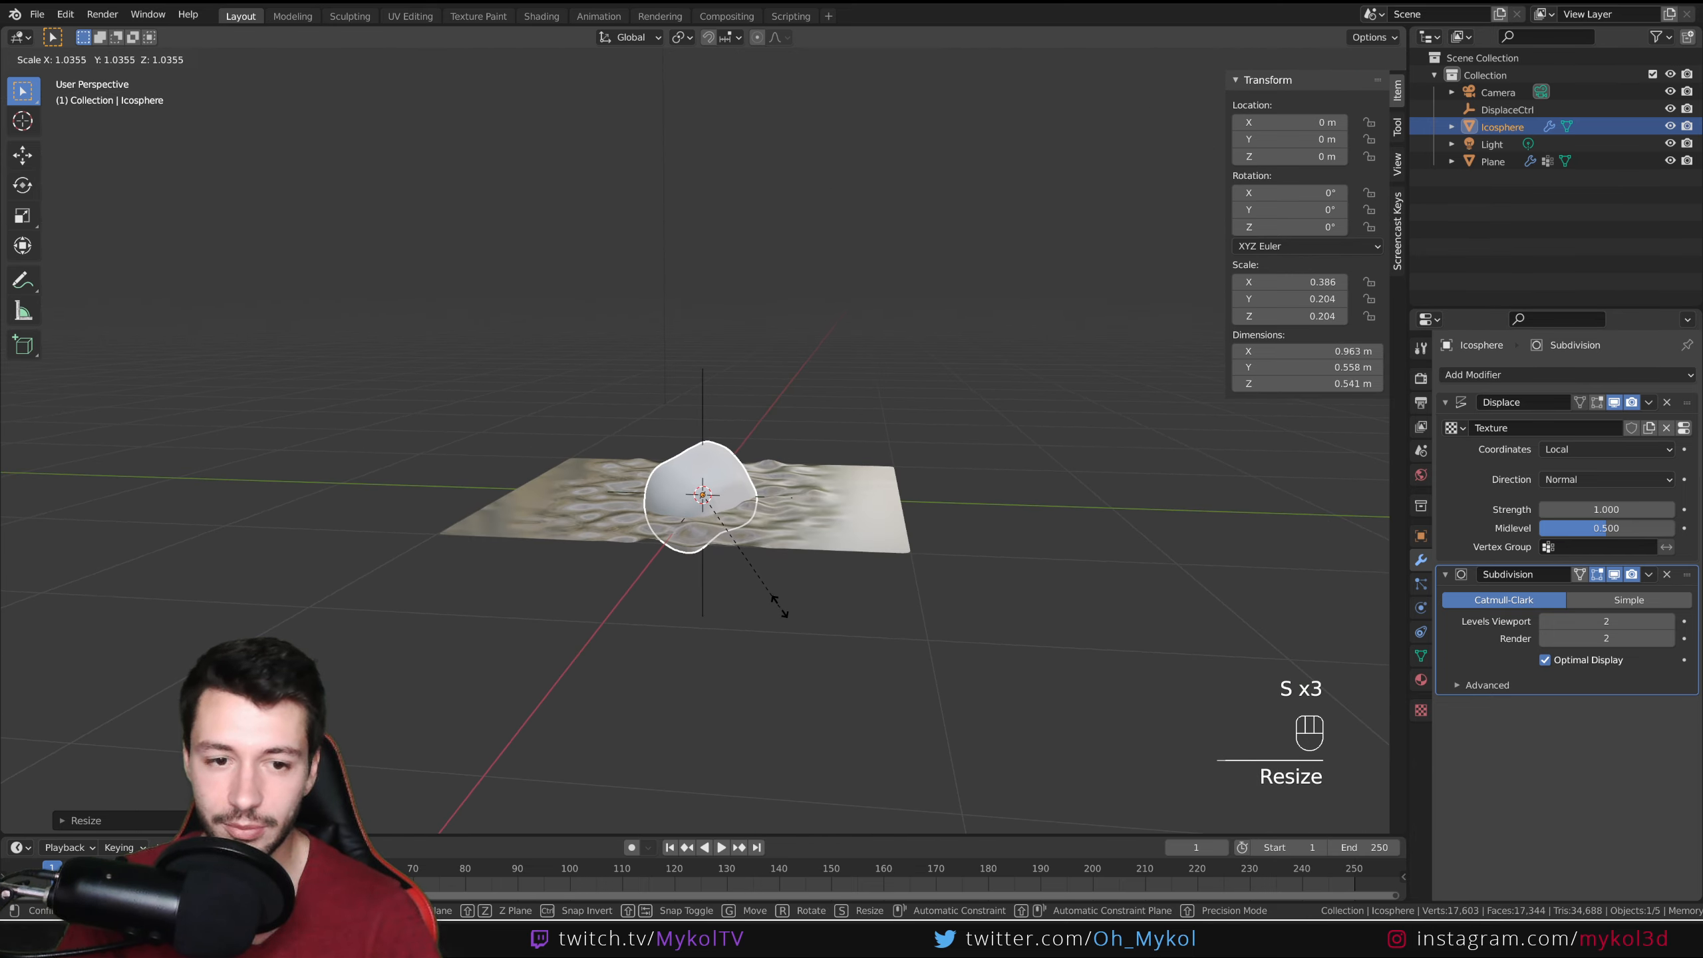
left_click(781, 607)
middle_click_drag(781, 607, 725, 641)
Step: Move the ico sphere to the plane's edge at about Y -0.973 m and rotate it to about -145° around Z
key("g")
left_click(912, 654)
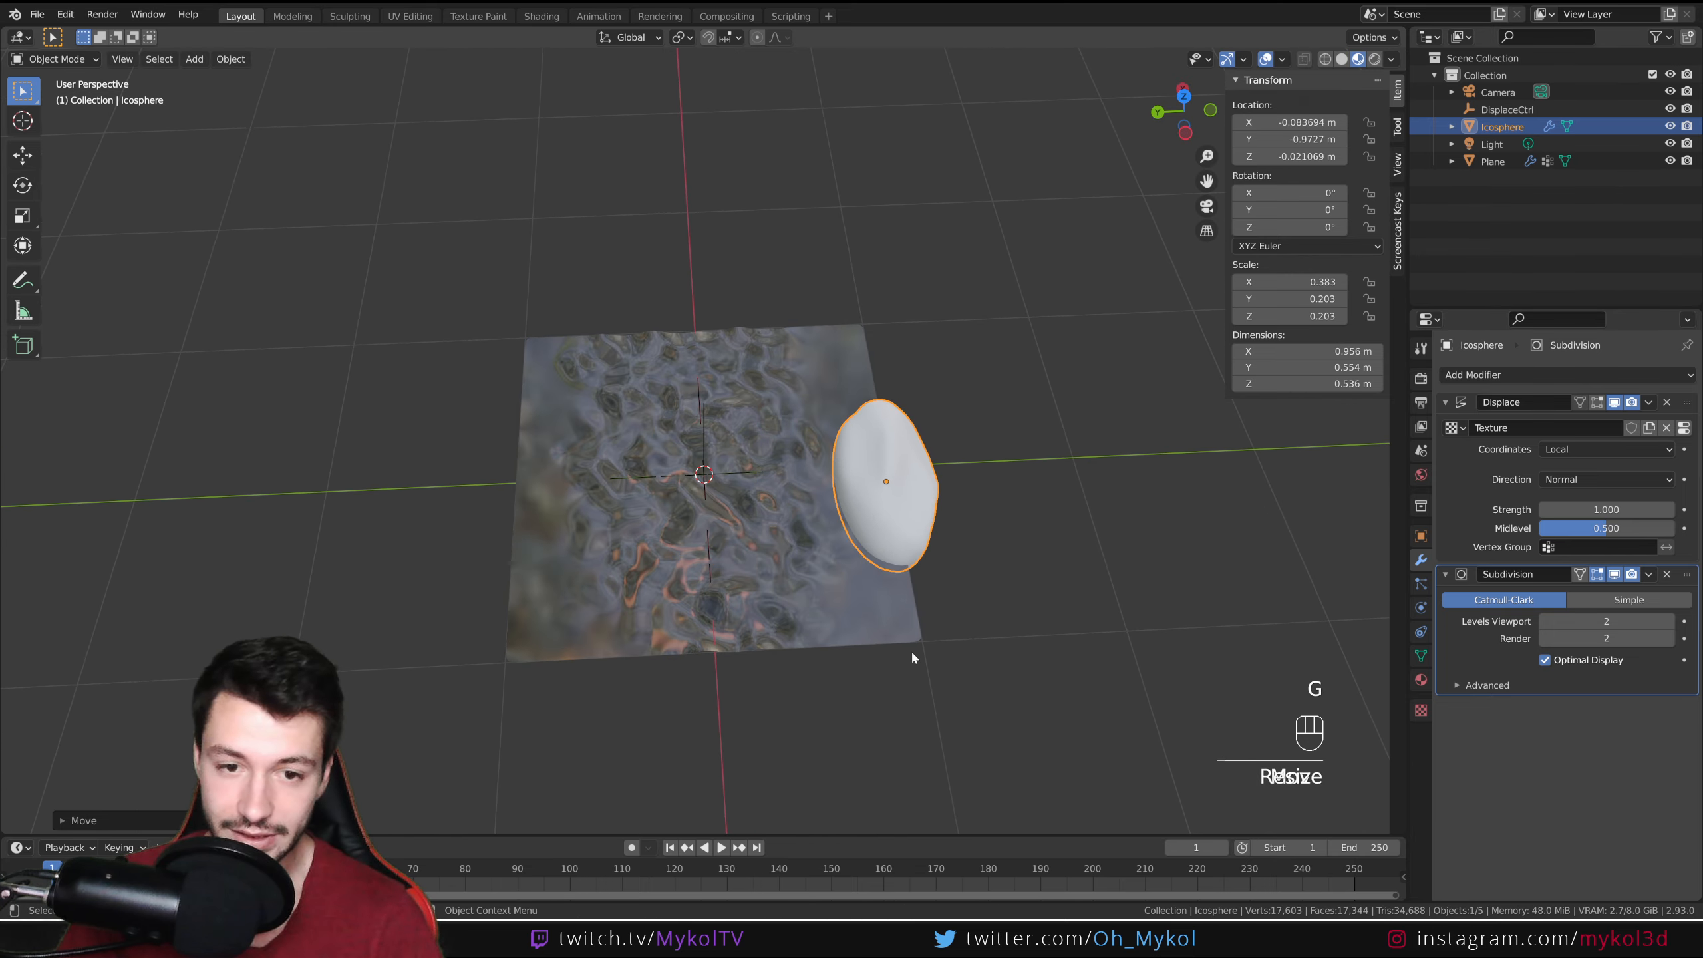
key("r")
key("z")
left_click(1343, 73)
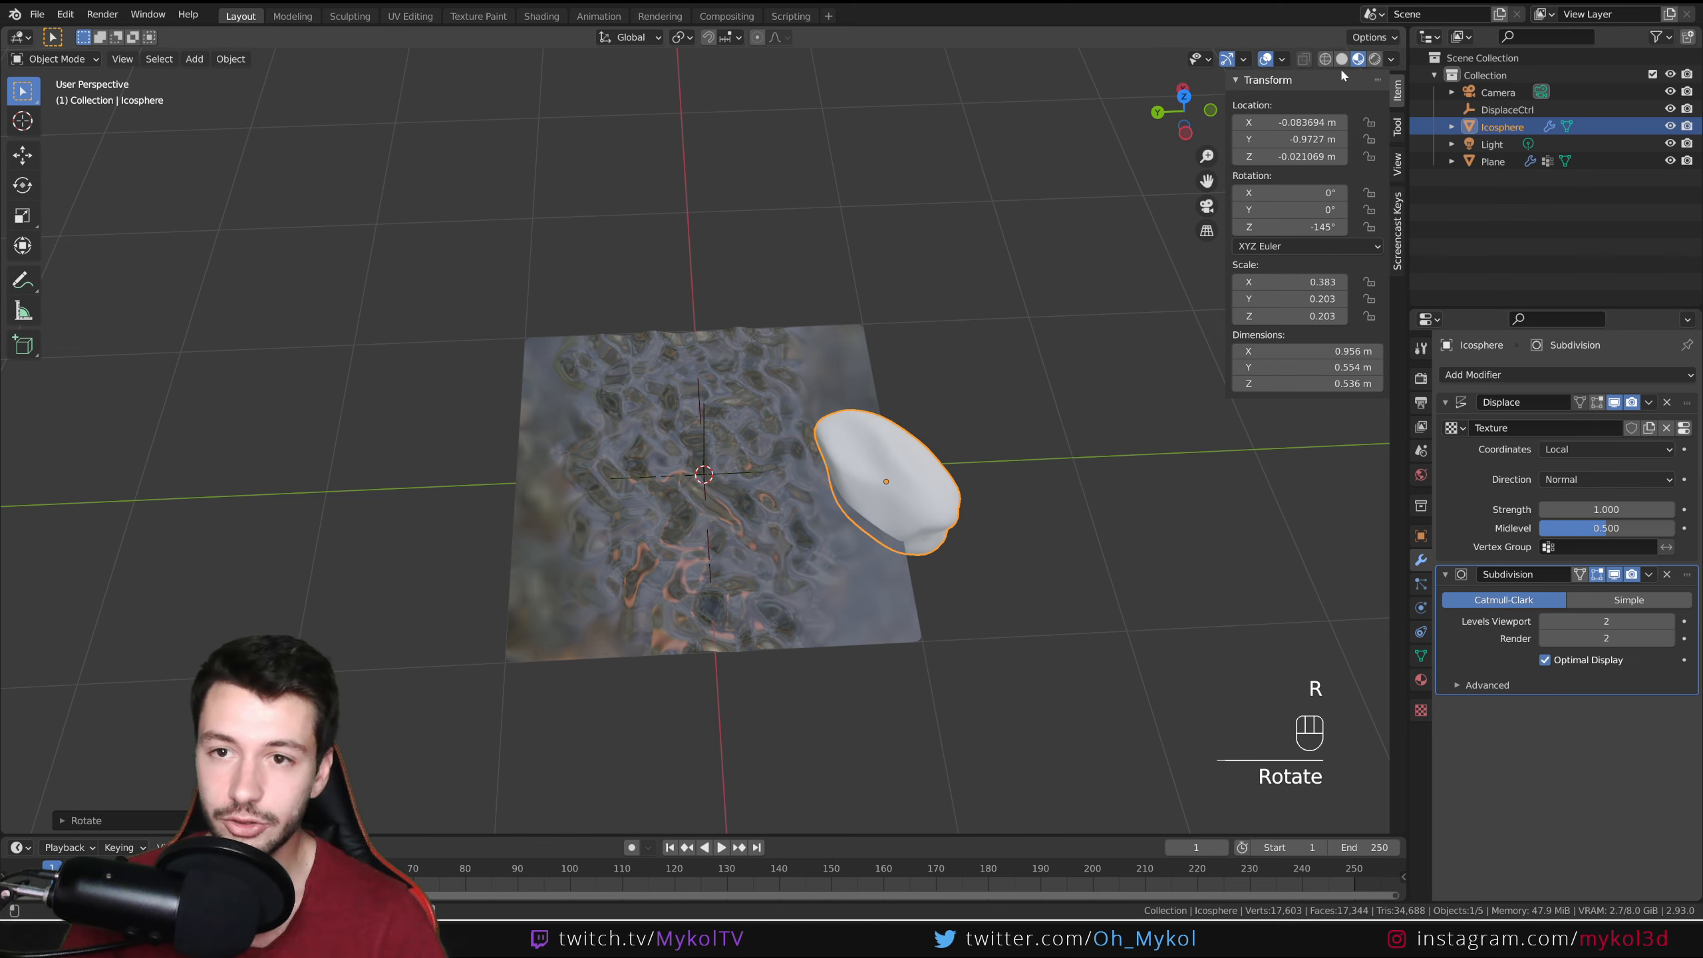
Step: Switch the viewport to Solid shading to show the shape of the displaced ico sphere
left_click(1342, 59)
middle_click_drag(962, 485, 889, 473)
scroll(975, 555, "up", 2)
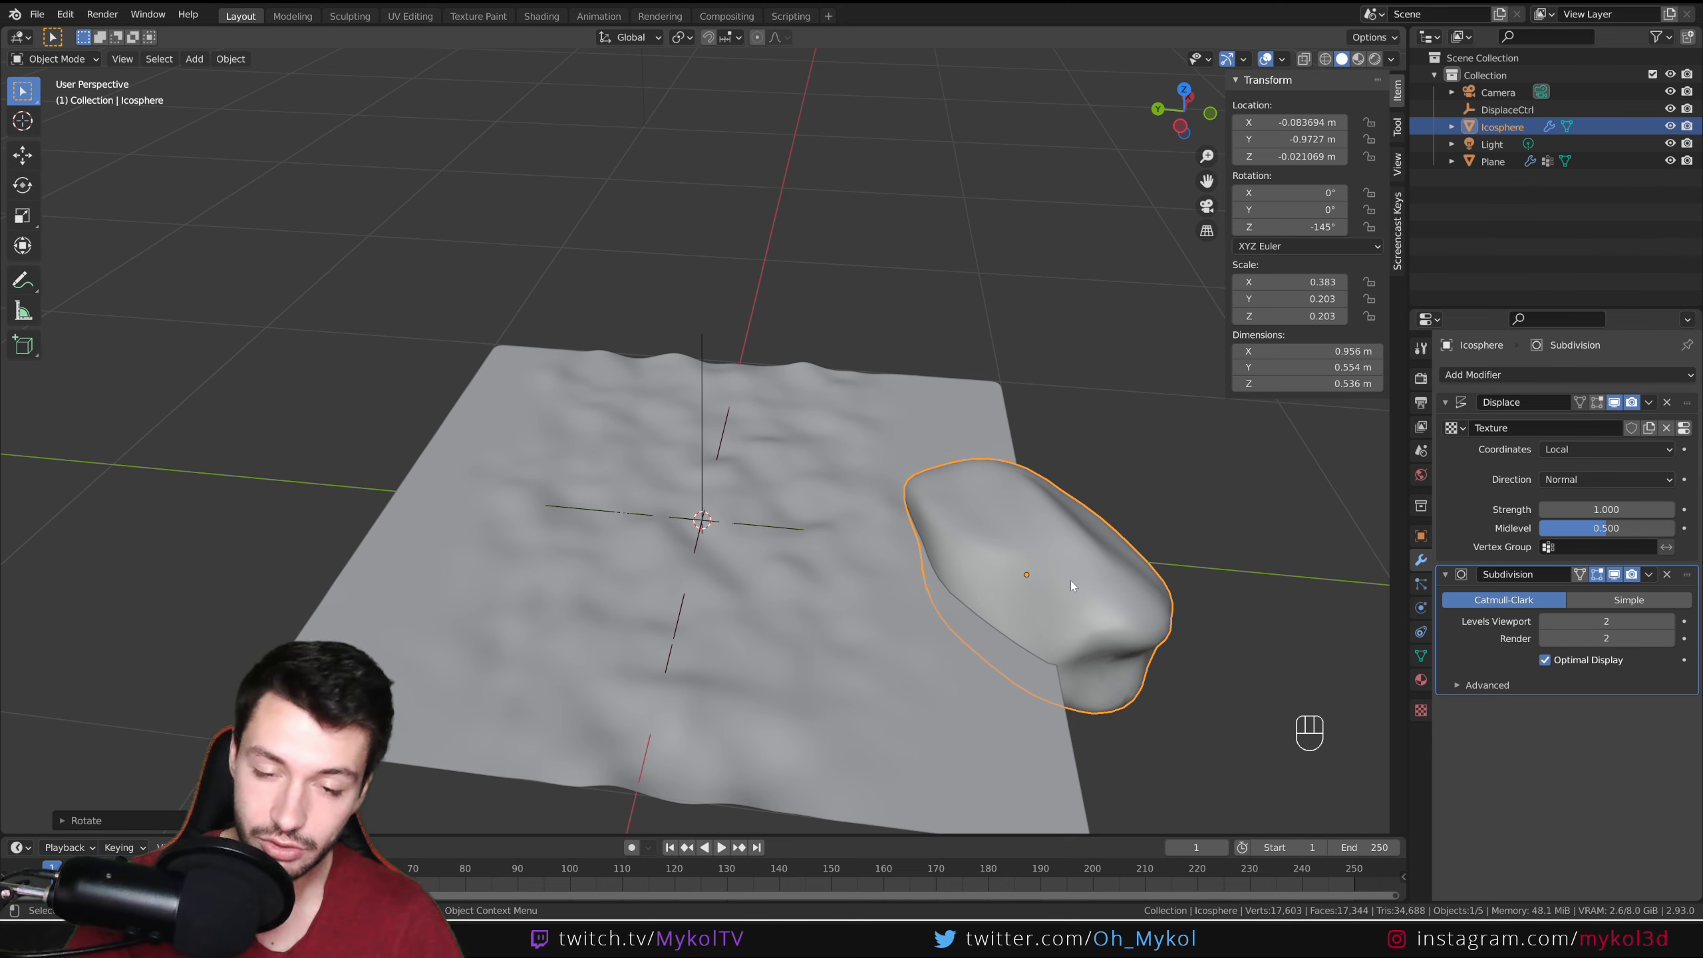
Step: From the top view, rotate the ico sphere to about -211° around Z and move it along X toward the plane's corner
key("KP_7")
key("r")
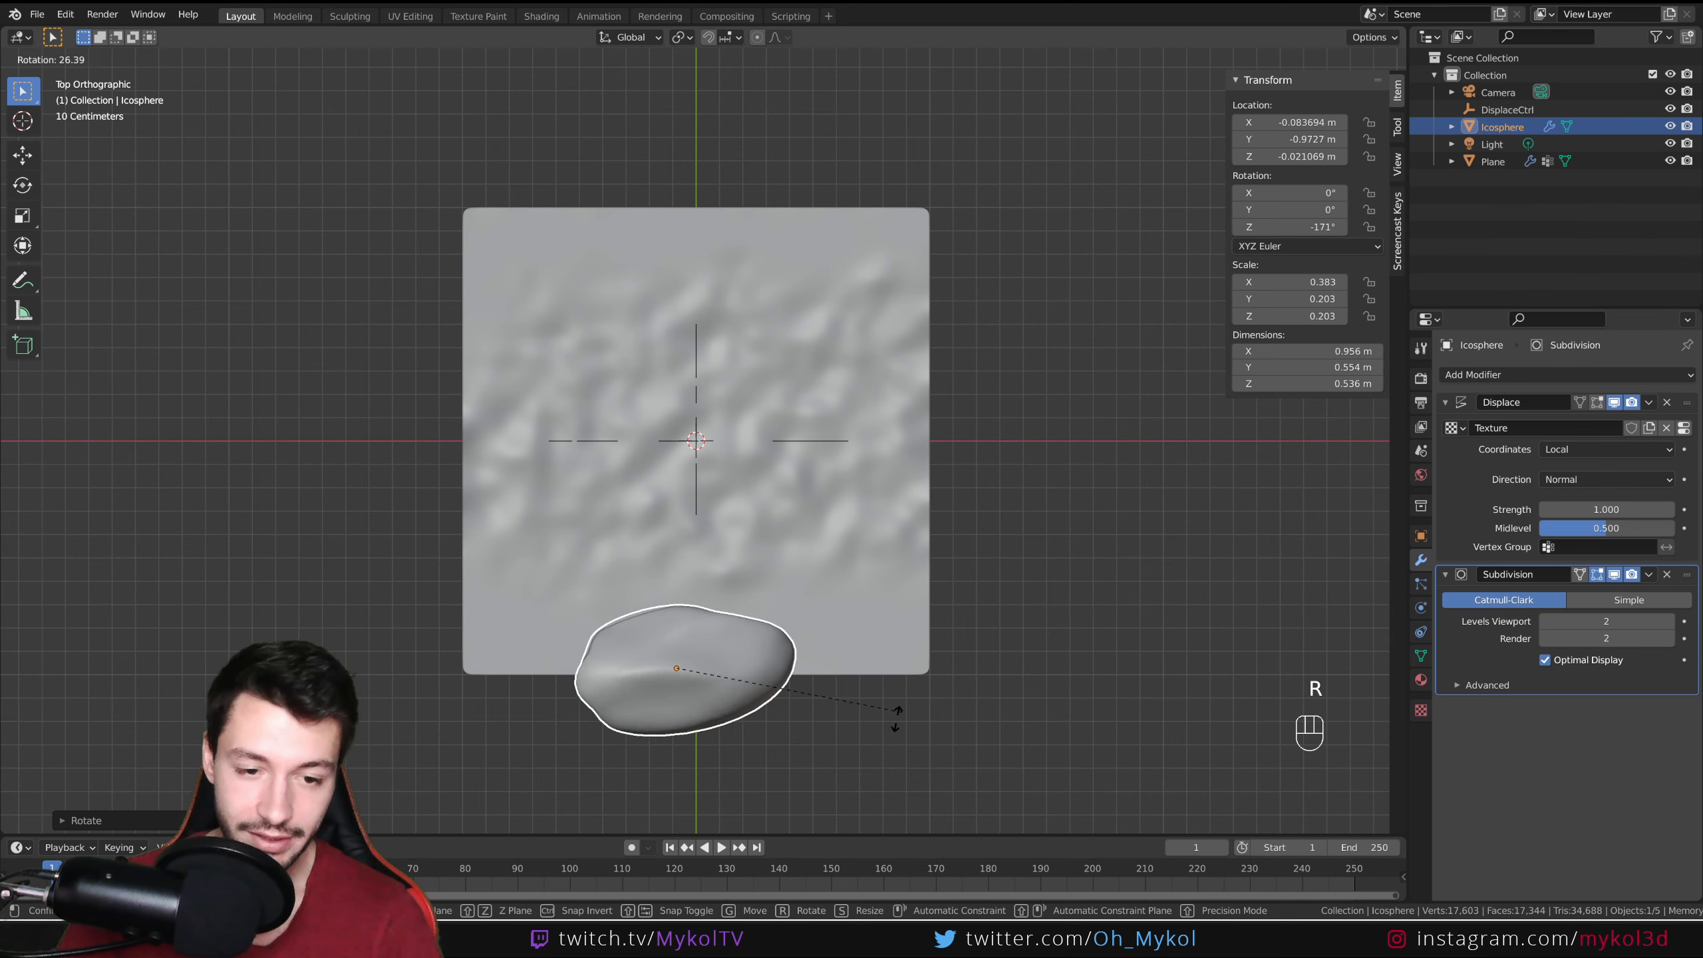
left_click(787, 799)
key("g")
left_click(598, 767, "shift")
Step: Duplicate the ico sphere along X to about 0.571 m and delete the copy
key("shift+d")
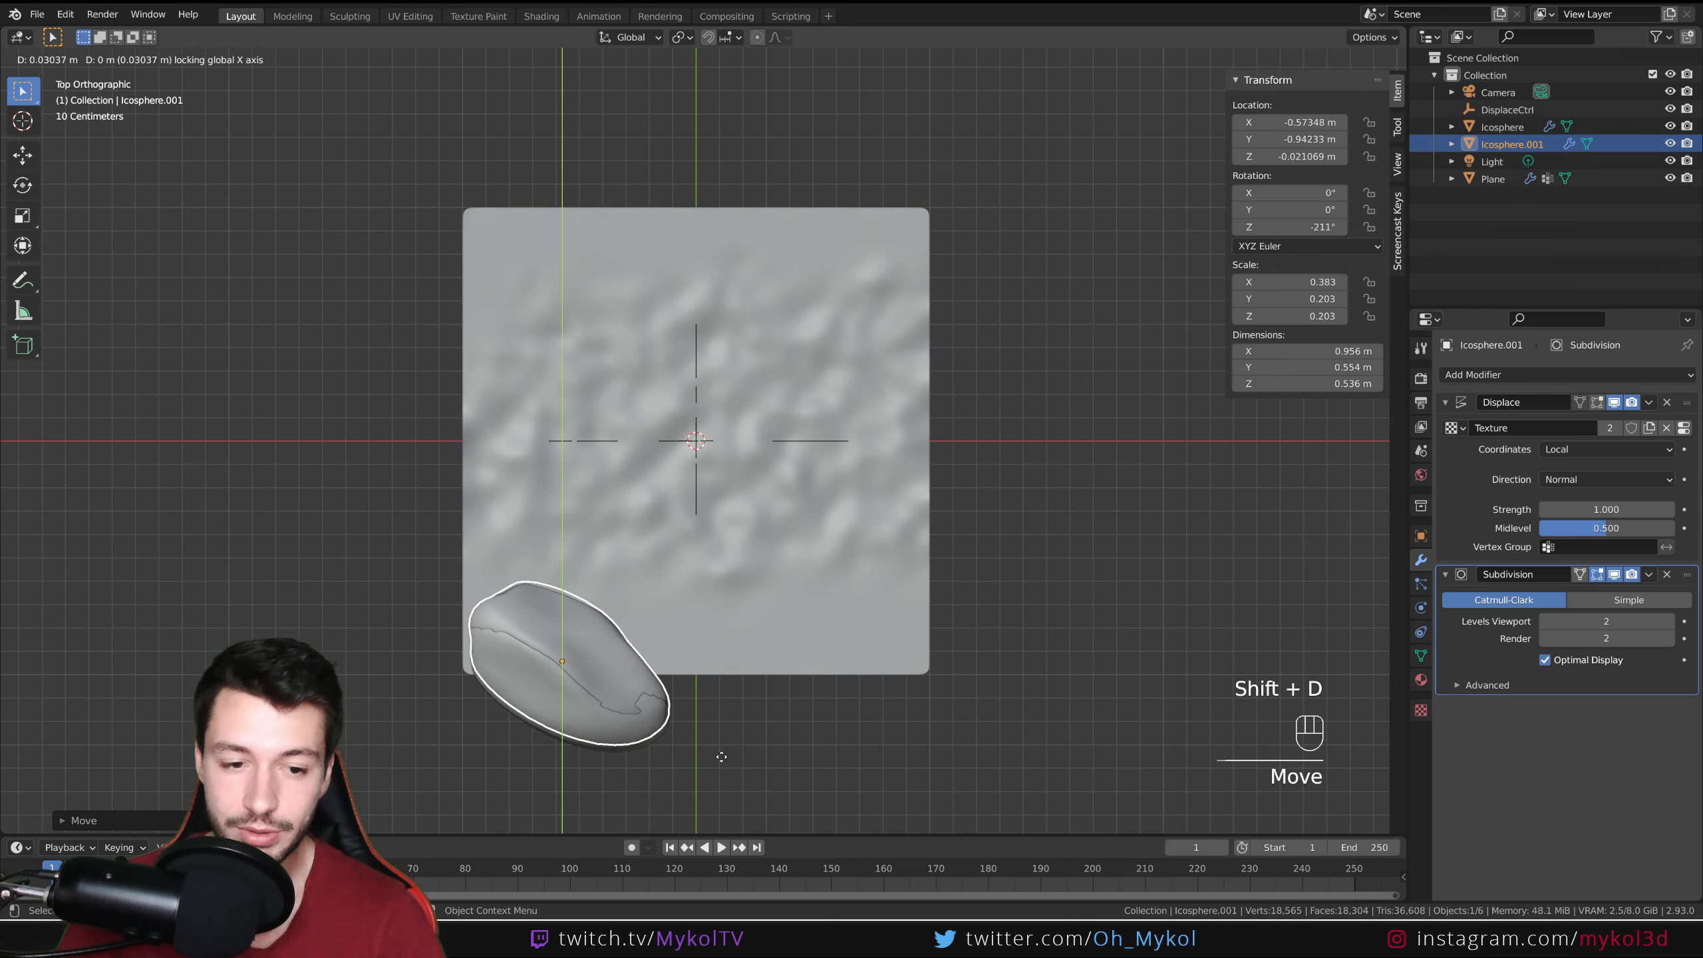
left_click(860, 671)
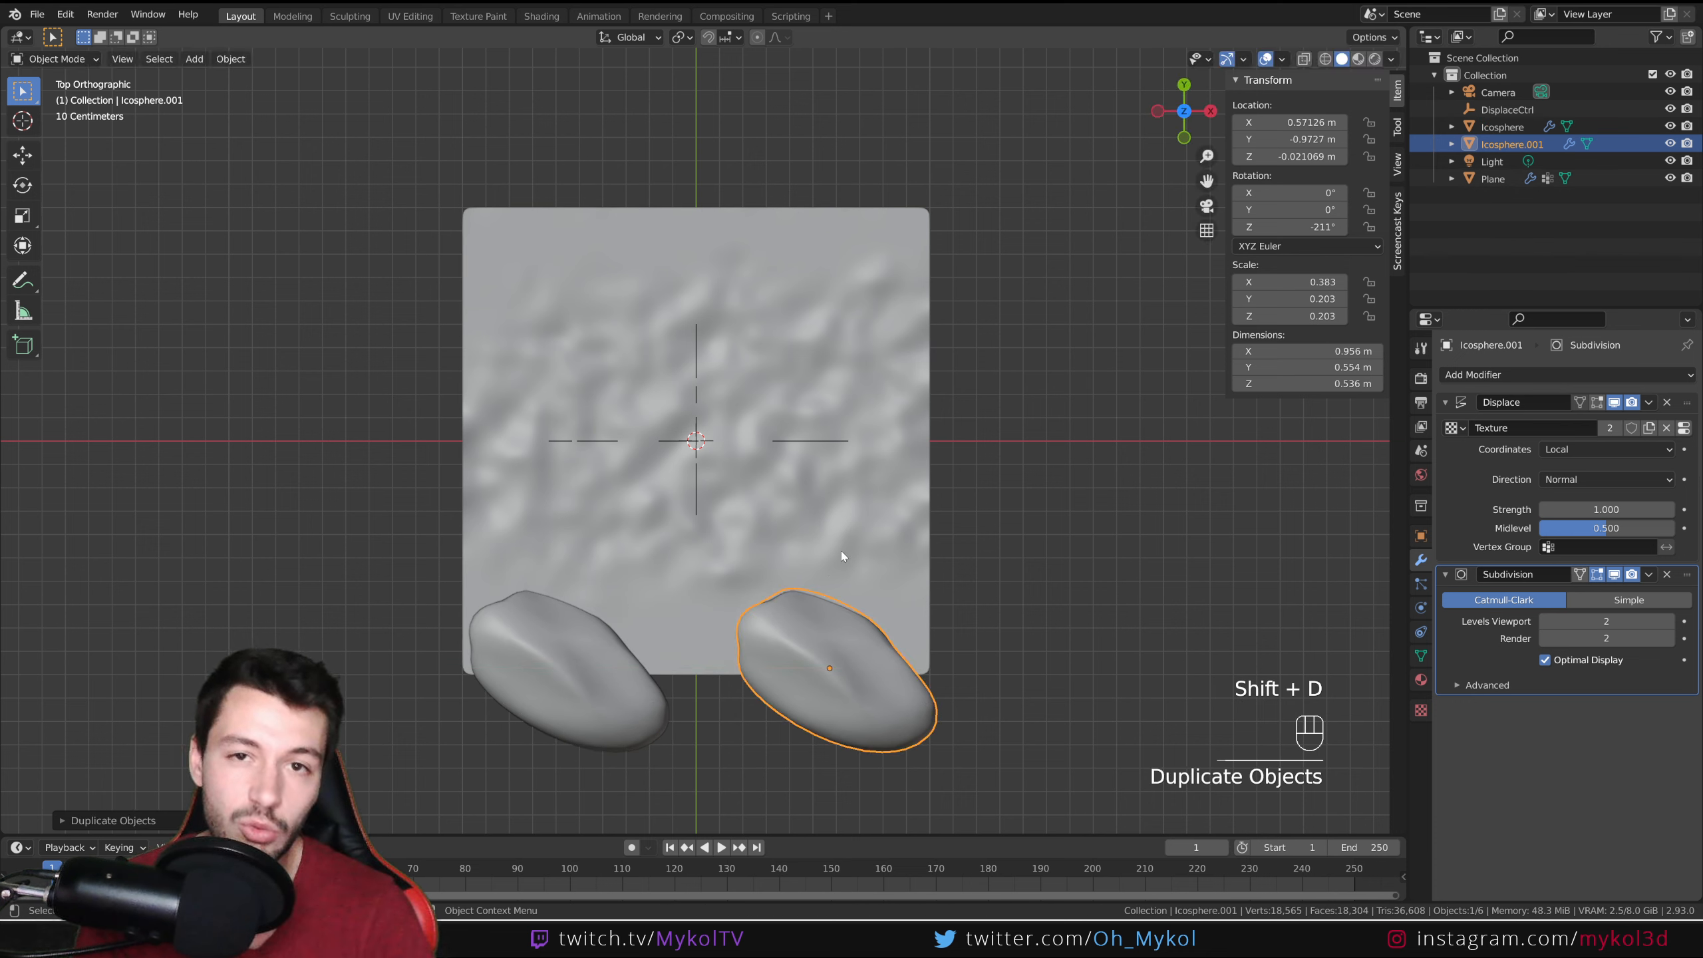
key("Delete")
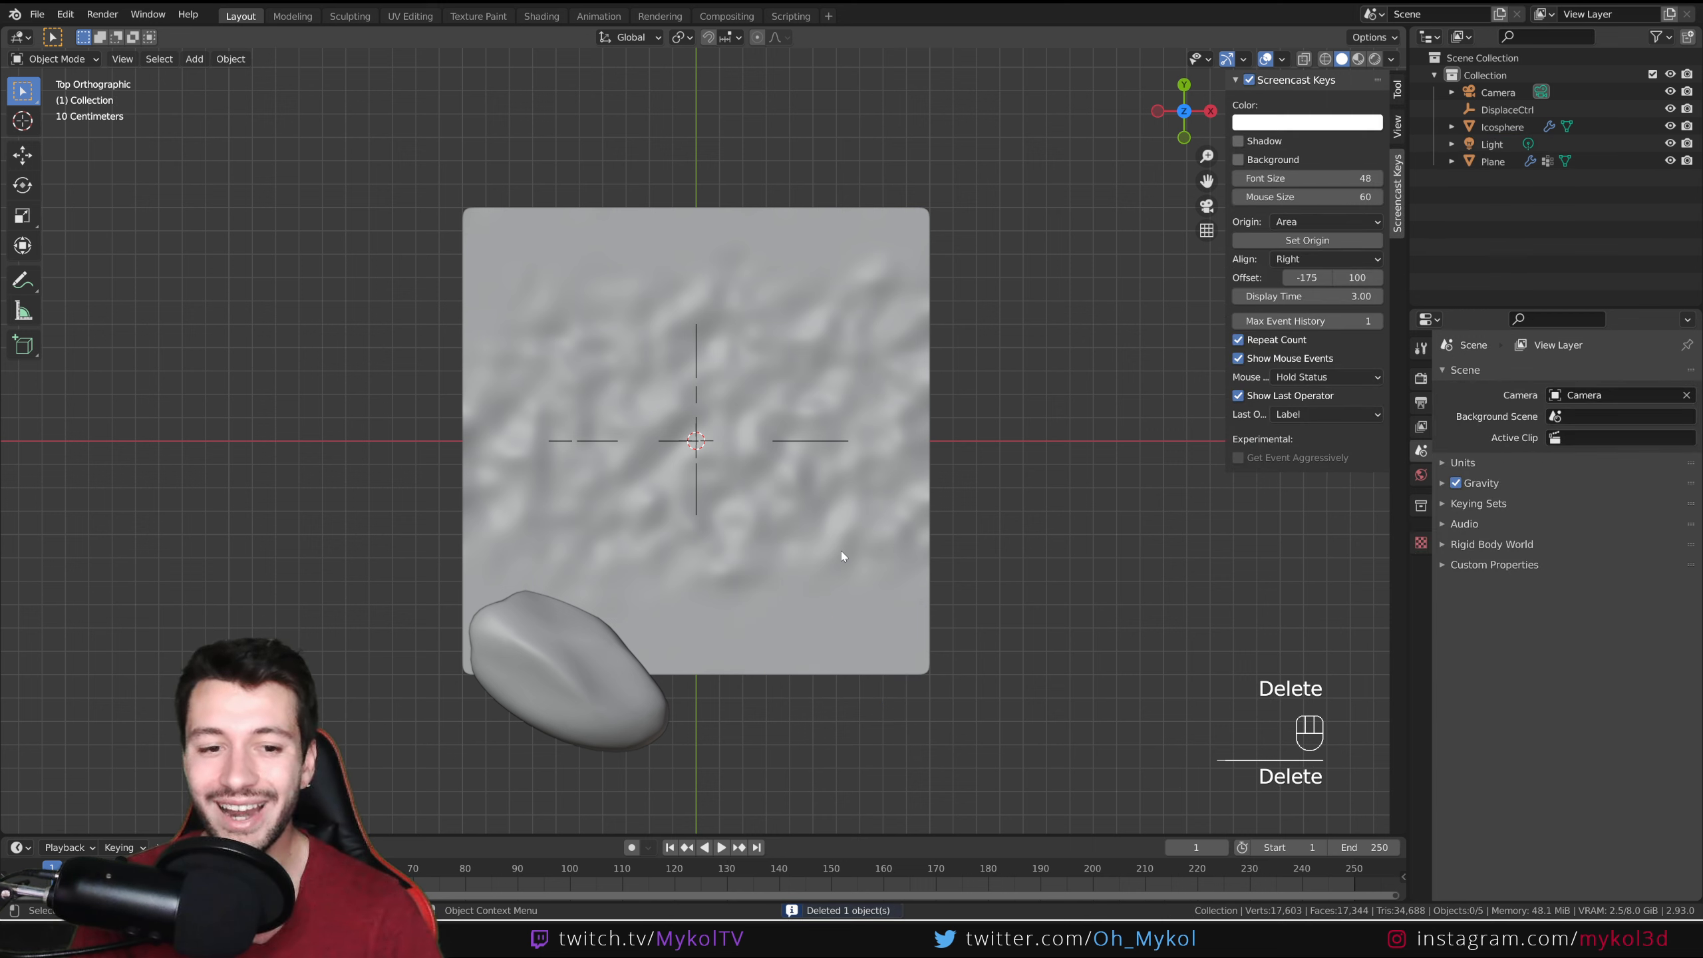
Step: Select the ico sphere and move it along X to about -0.722 m
mouse_move(792, 528)
middle_mouse_down()
mouse_move(762, 473)
mouse_move(842, 527)
mouse_move(774, 509)
middle_mouse_up()
left_click(621, 700)
left_click_drag(792, 674, 751, 681)
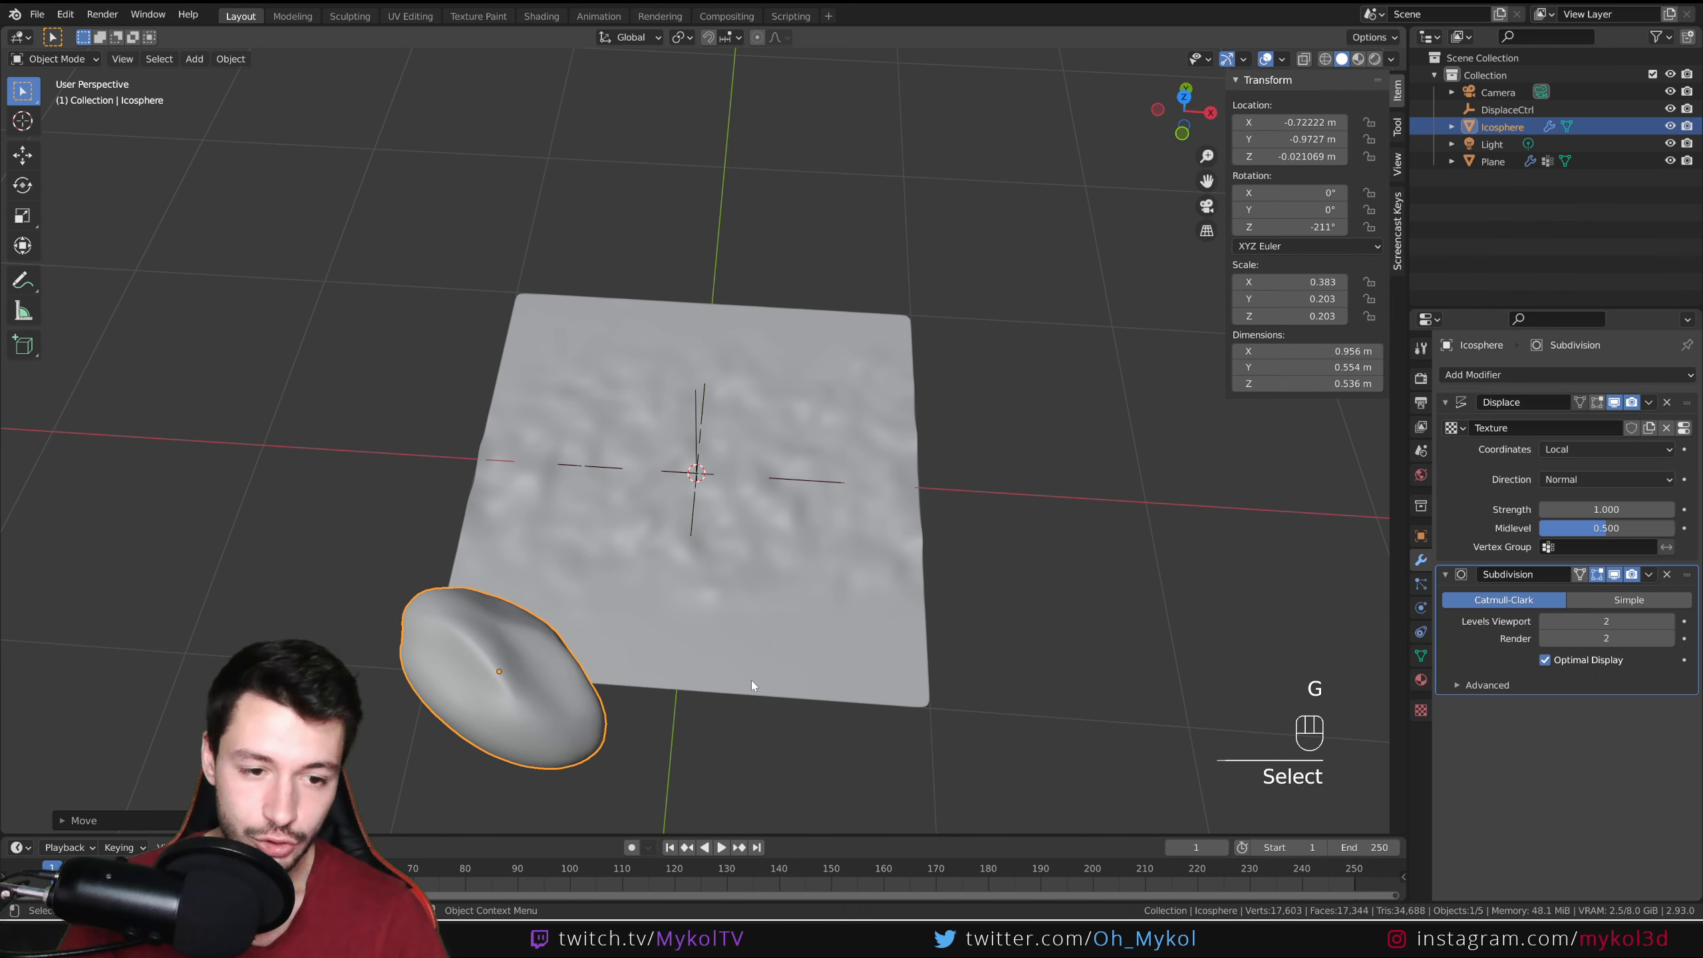
Step: Add a Plain Axes empty and move it along Y to about -1.586 m, in front of the plane
key("shift+a")
mouse_move(721, 740)
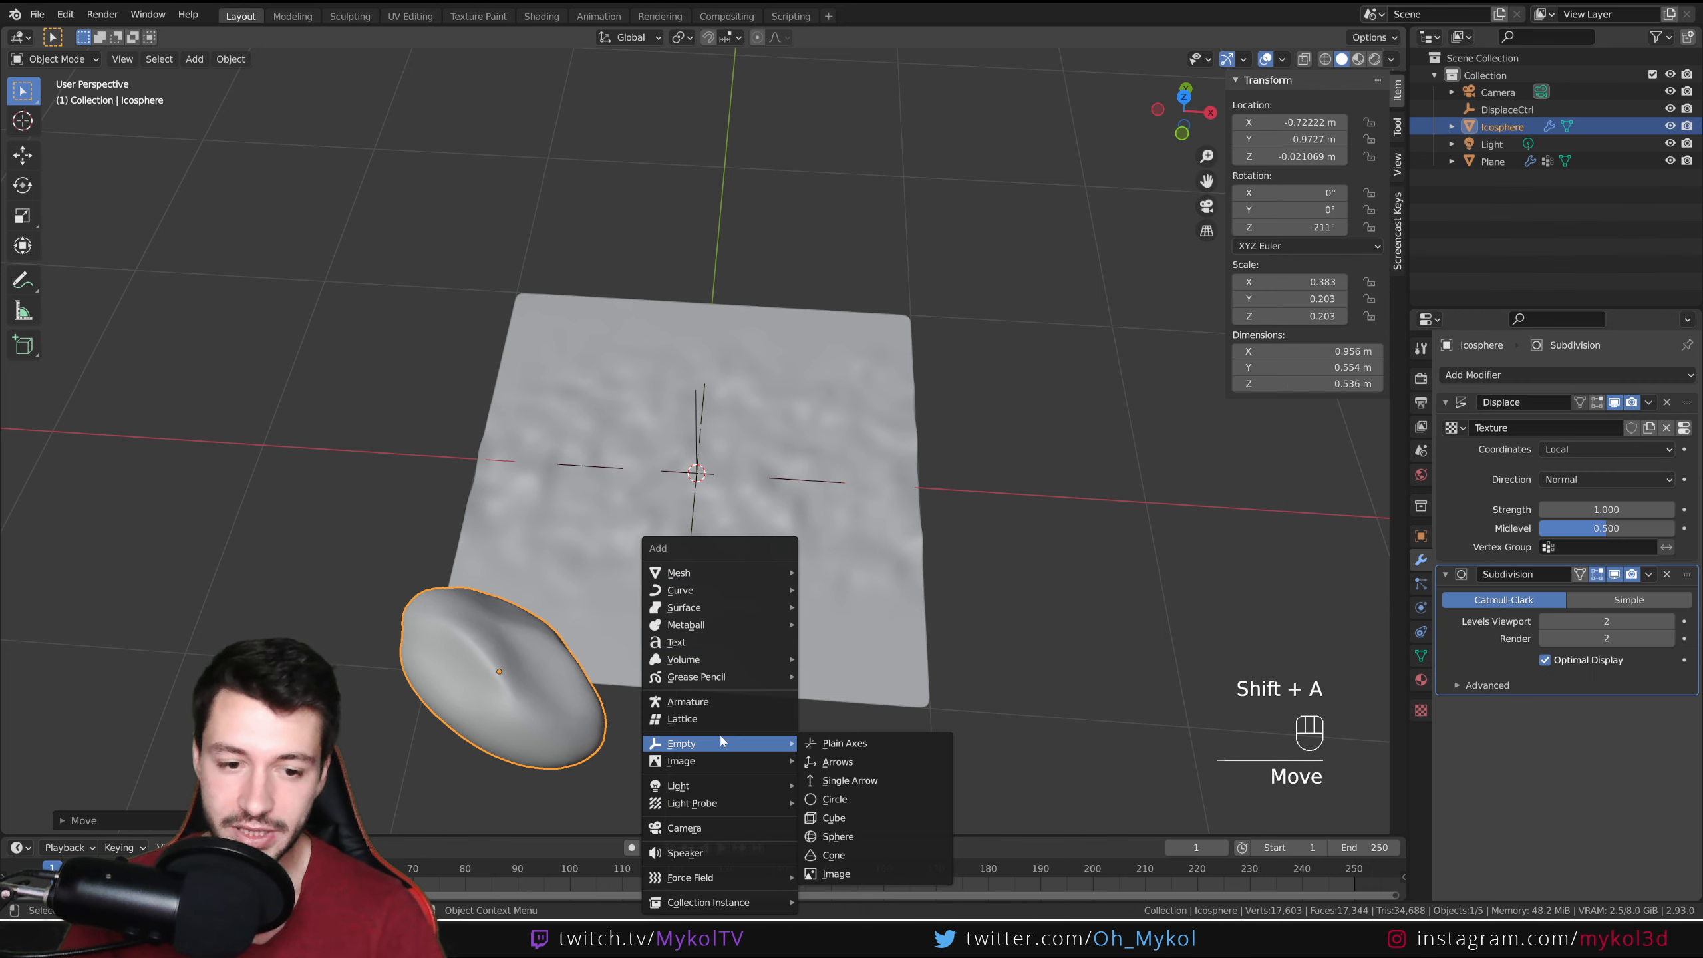
left_click(860, 741)
middle_click_drag(732, 561, 713, 552)
key("g")
key("y")
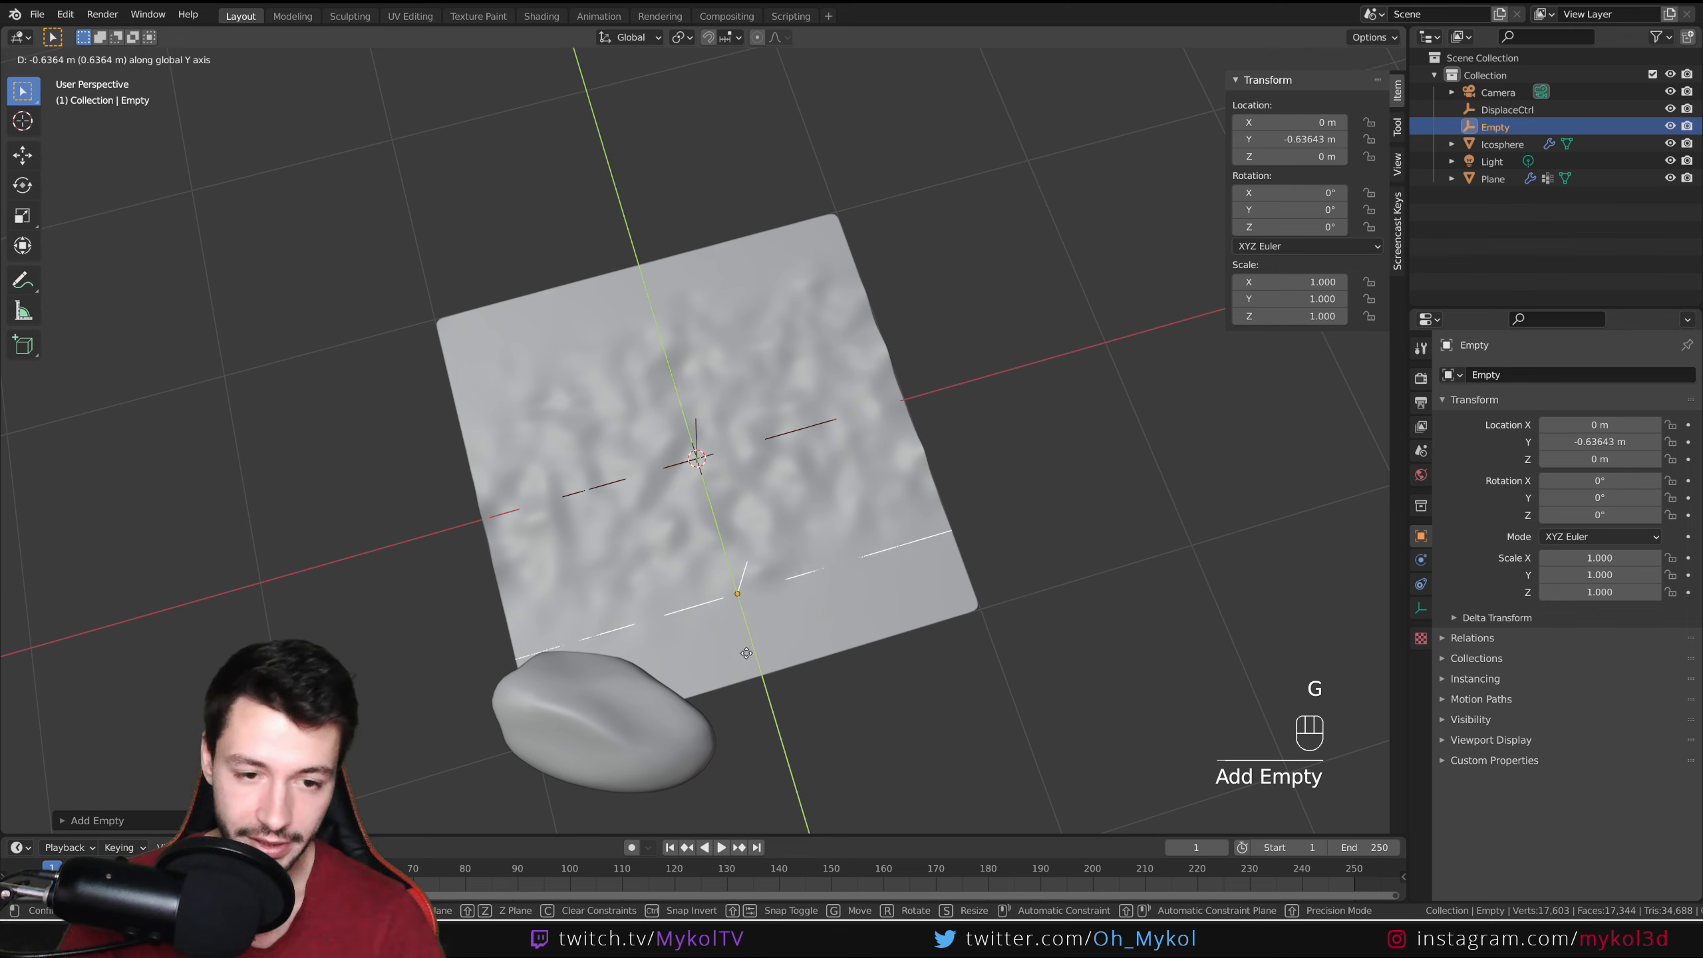
left_click(886, 828)
middle_click_drag(885, 828, 805, 661)
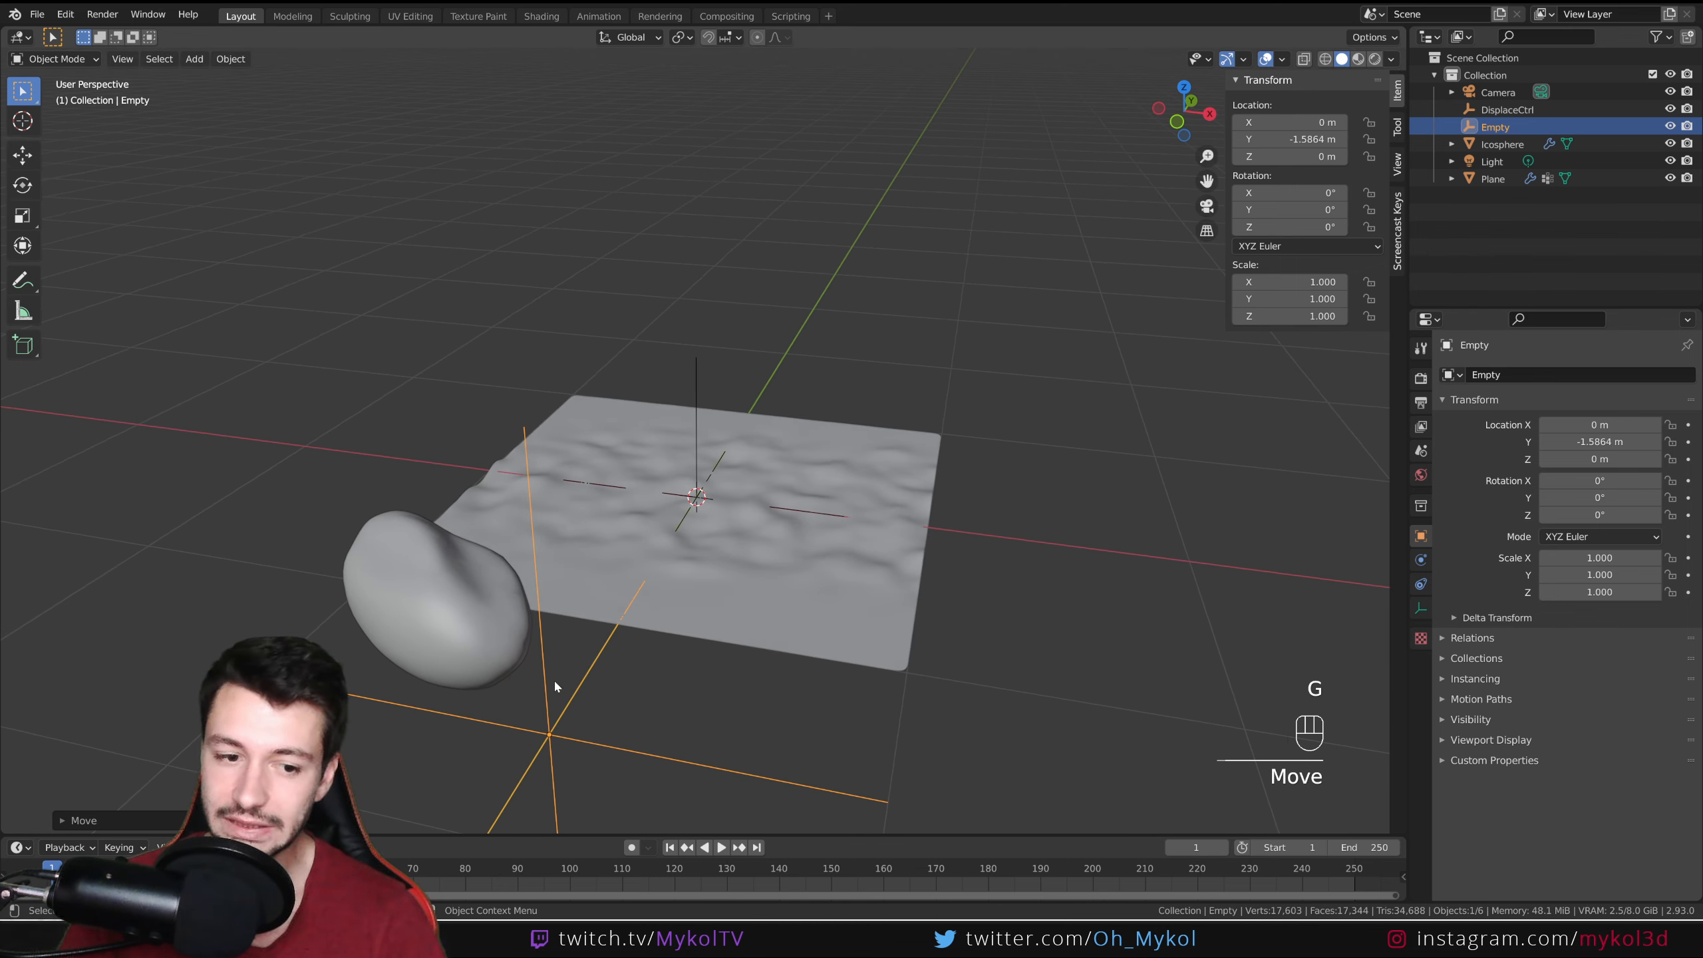
Step: Set the ico sphere's Displace coordinates to Object and pick the new Empty as the reference object
left_click(470, 598)
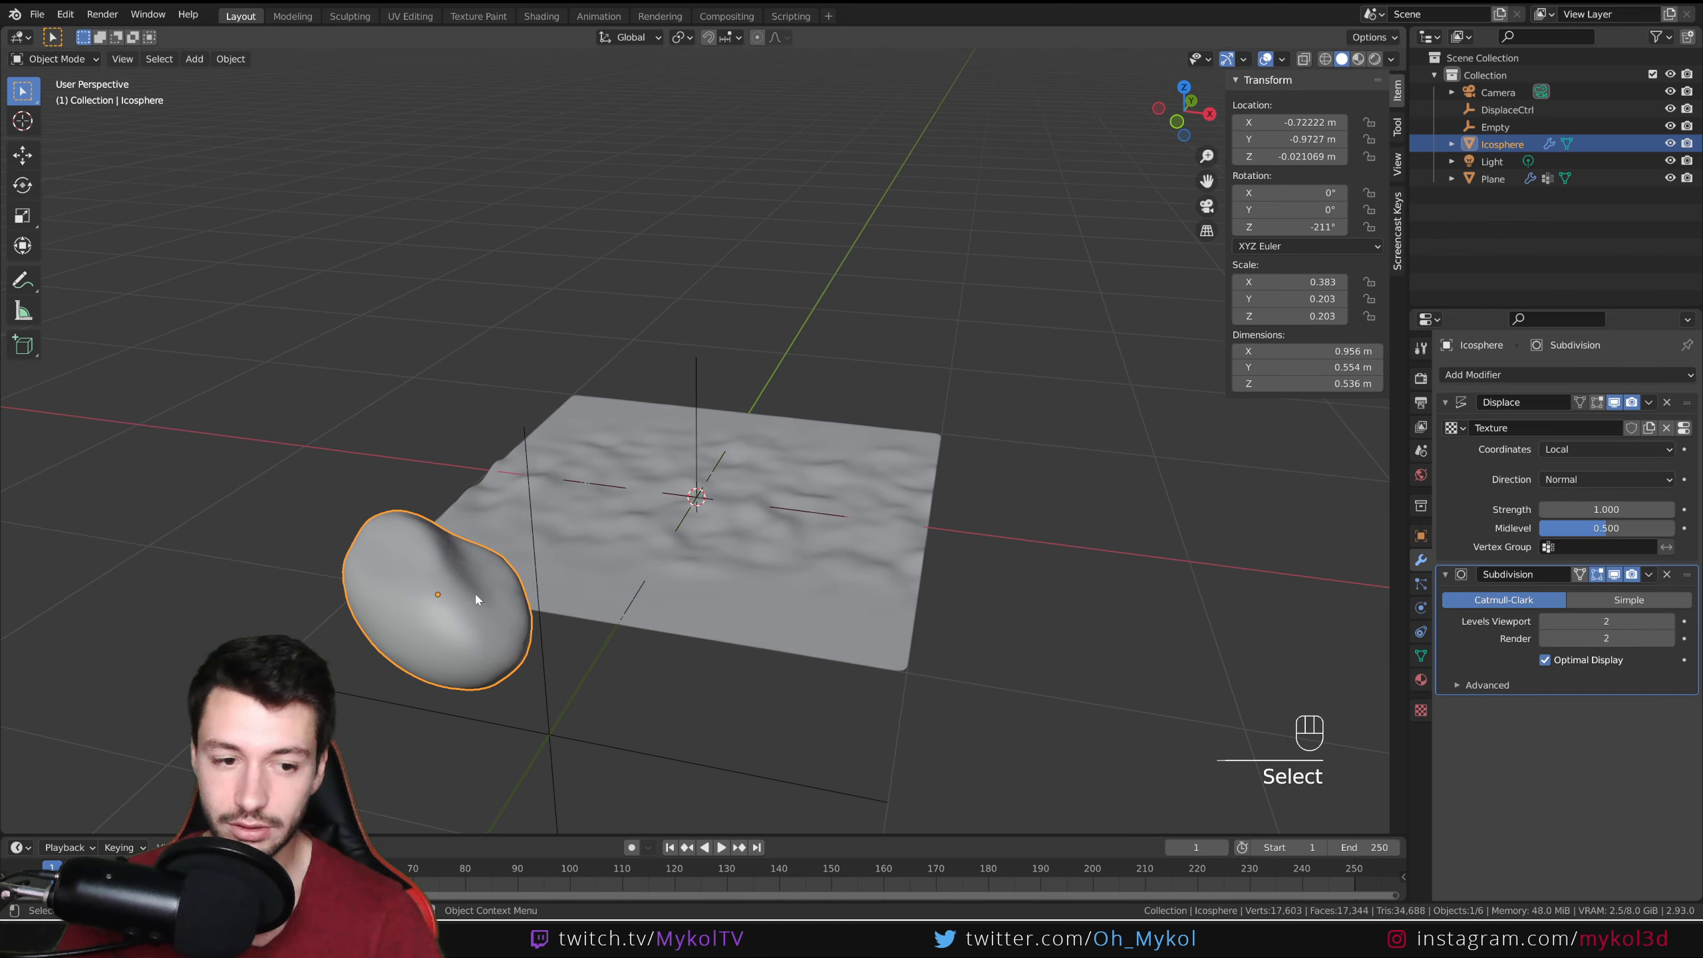
left_click(1561, 452)
left_click(1561, 505)
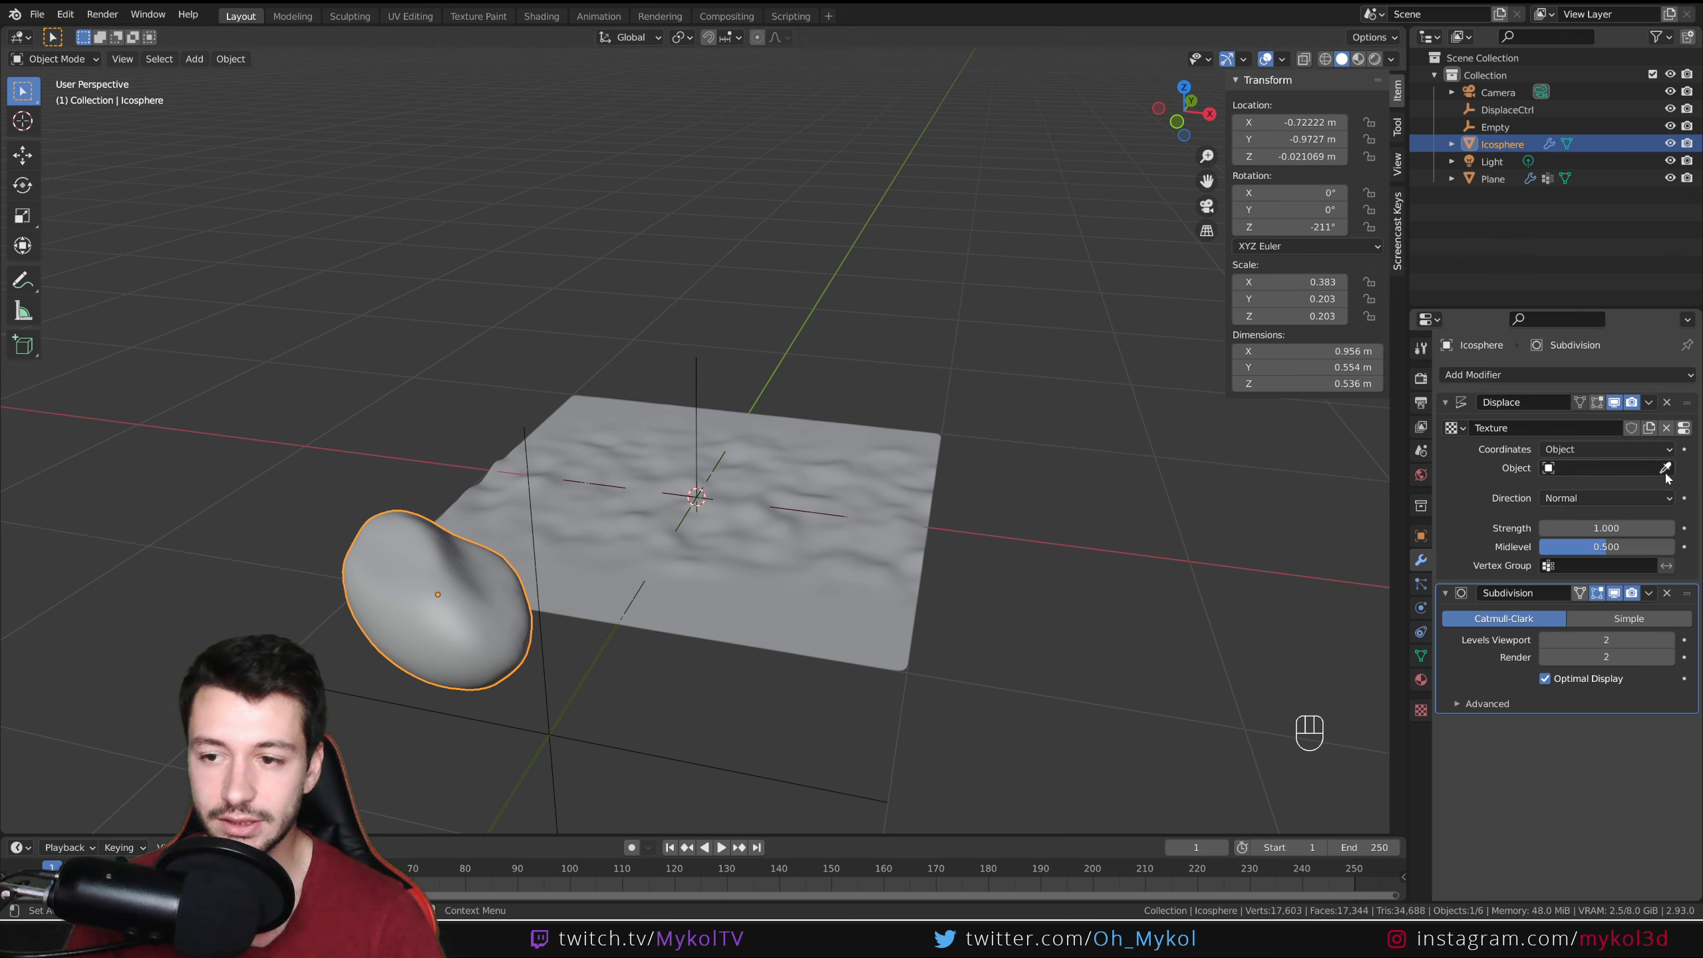
left_click(629, 740)
middle_click_drag(625, 743, 600, 670)
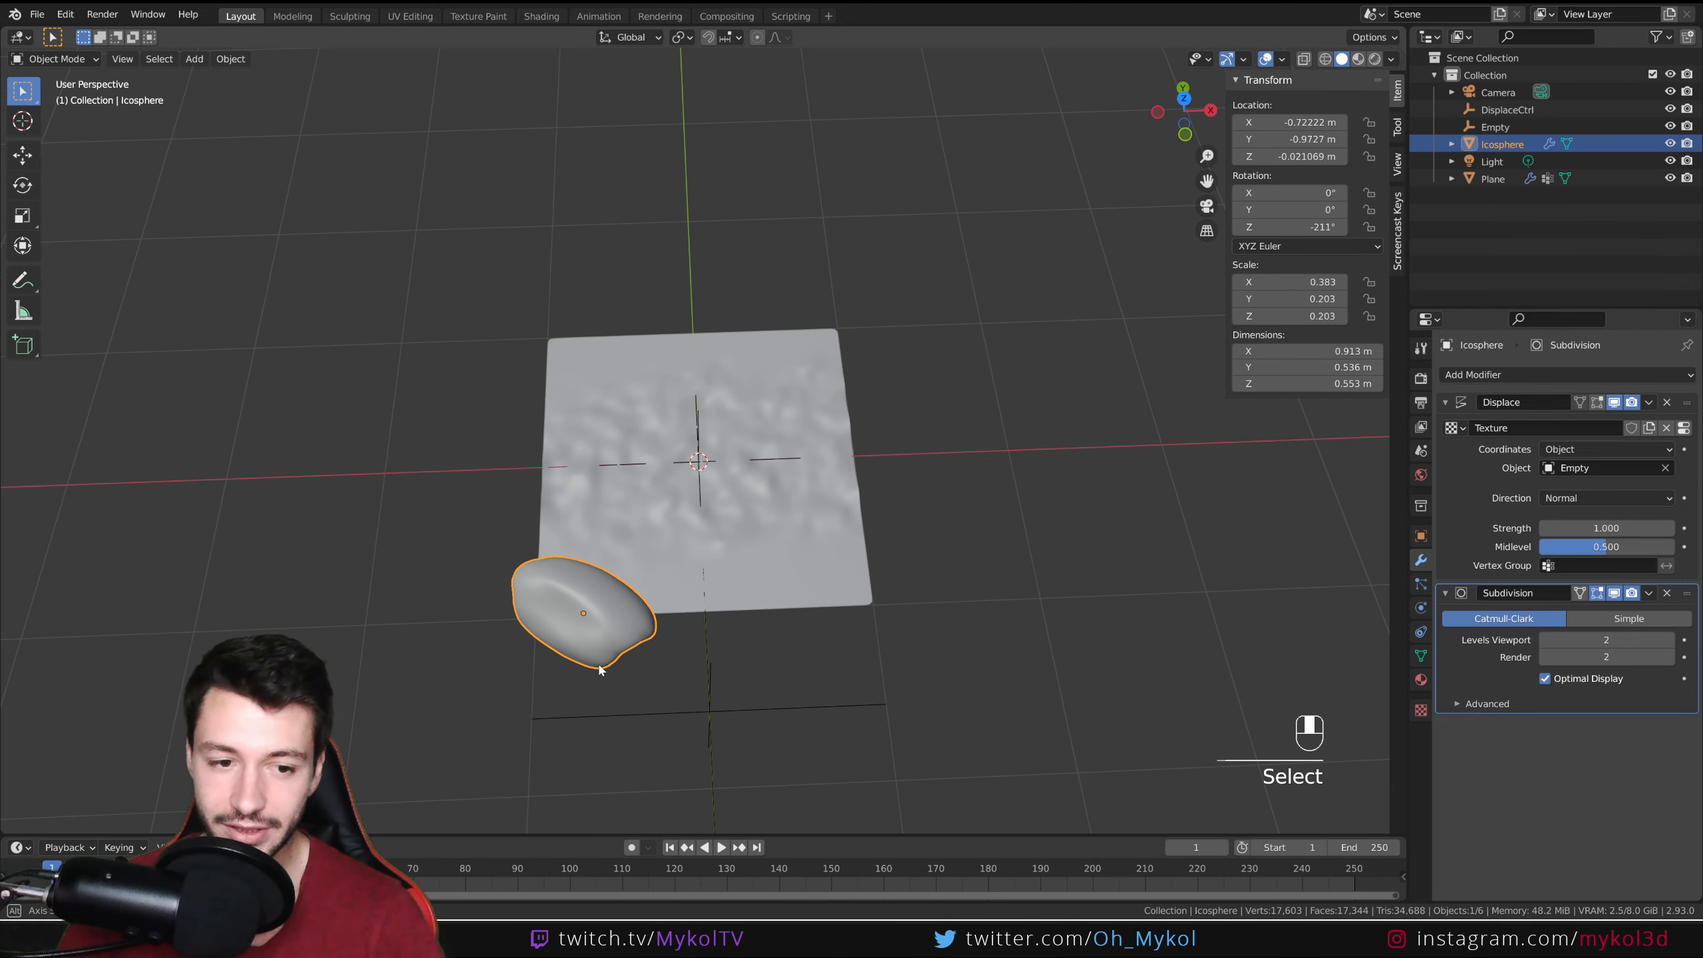
Step: Rotate the Empty to about -15.5° around Z and scale it uniformly to about 1.196 to reshape the ico sphere
left_click(730, 717)
key("r")
left_click(885, 775)
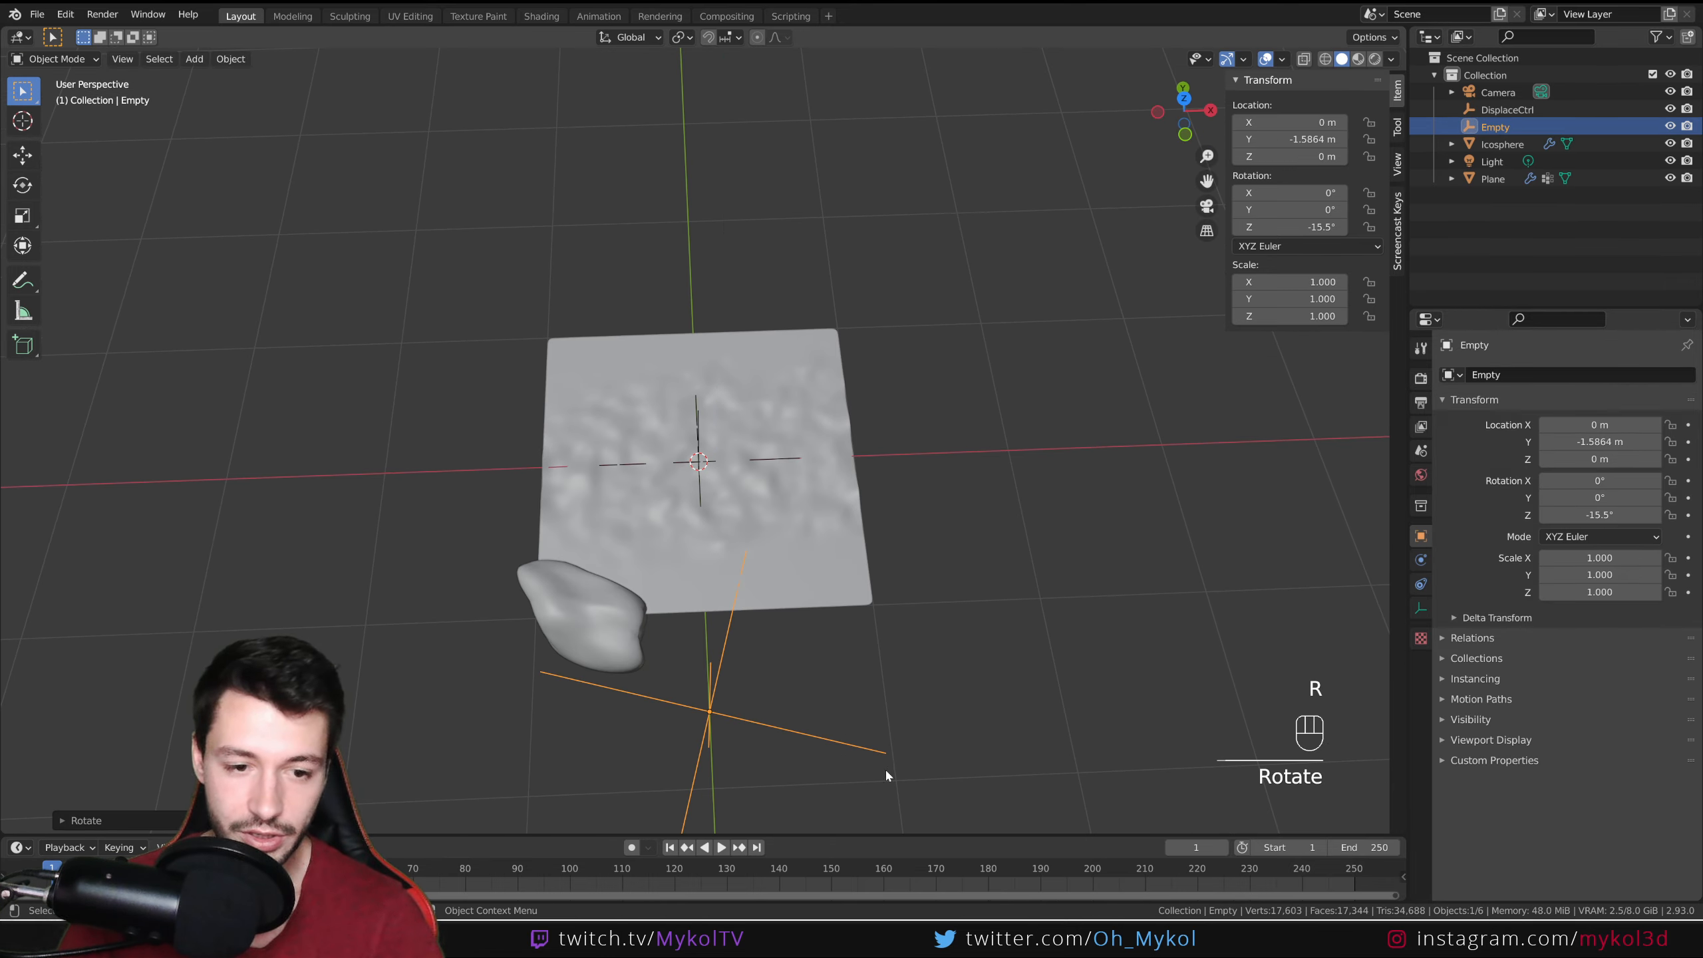
key("s")
left_click(926, 774)
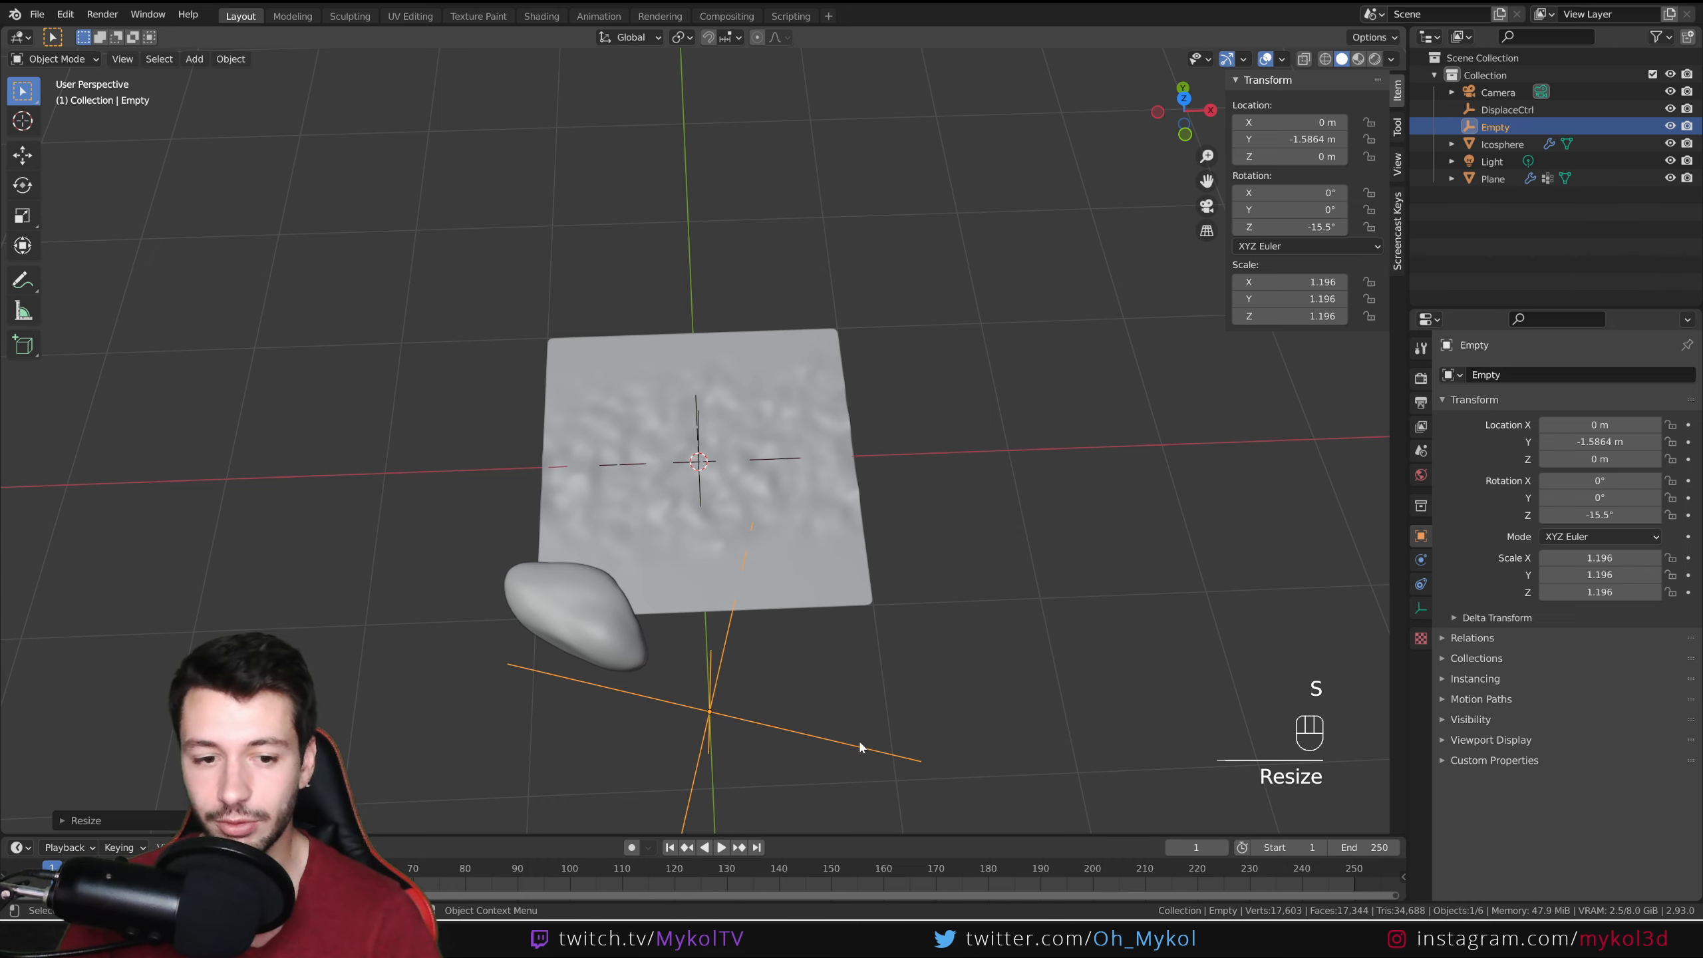
Step: Duplicate the ico sphere along X to about 0.036 m and rotate the copy to about -149° around Z
left_click(609, 632)
mouse_move(609, 637)
middle_mouse_down()
mouse_move(599, 694)
mouse_move(622, 634)
middle_mouse_up()
key("shift+d")
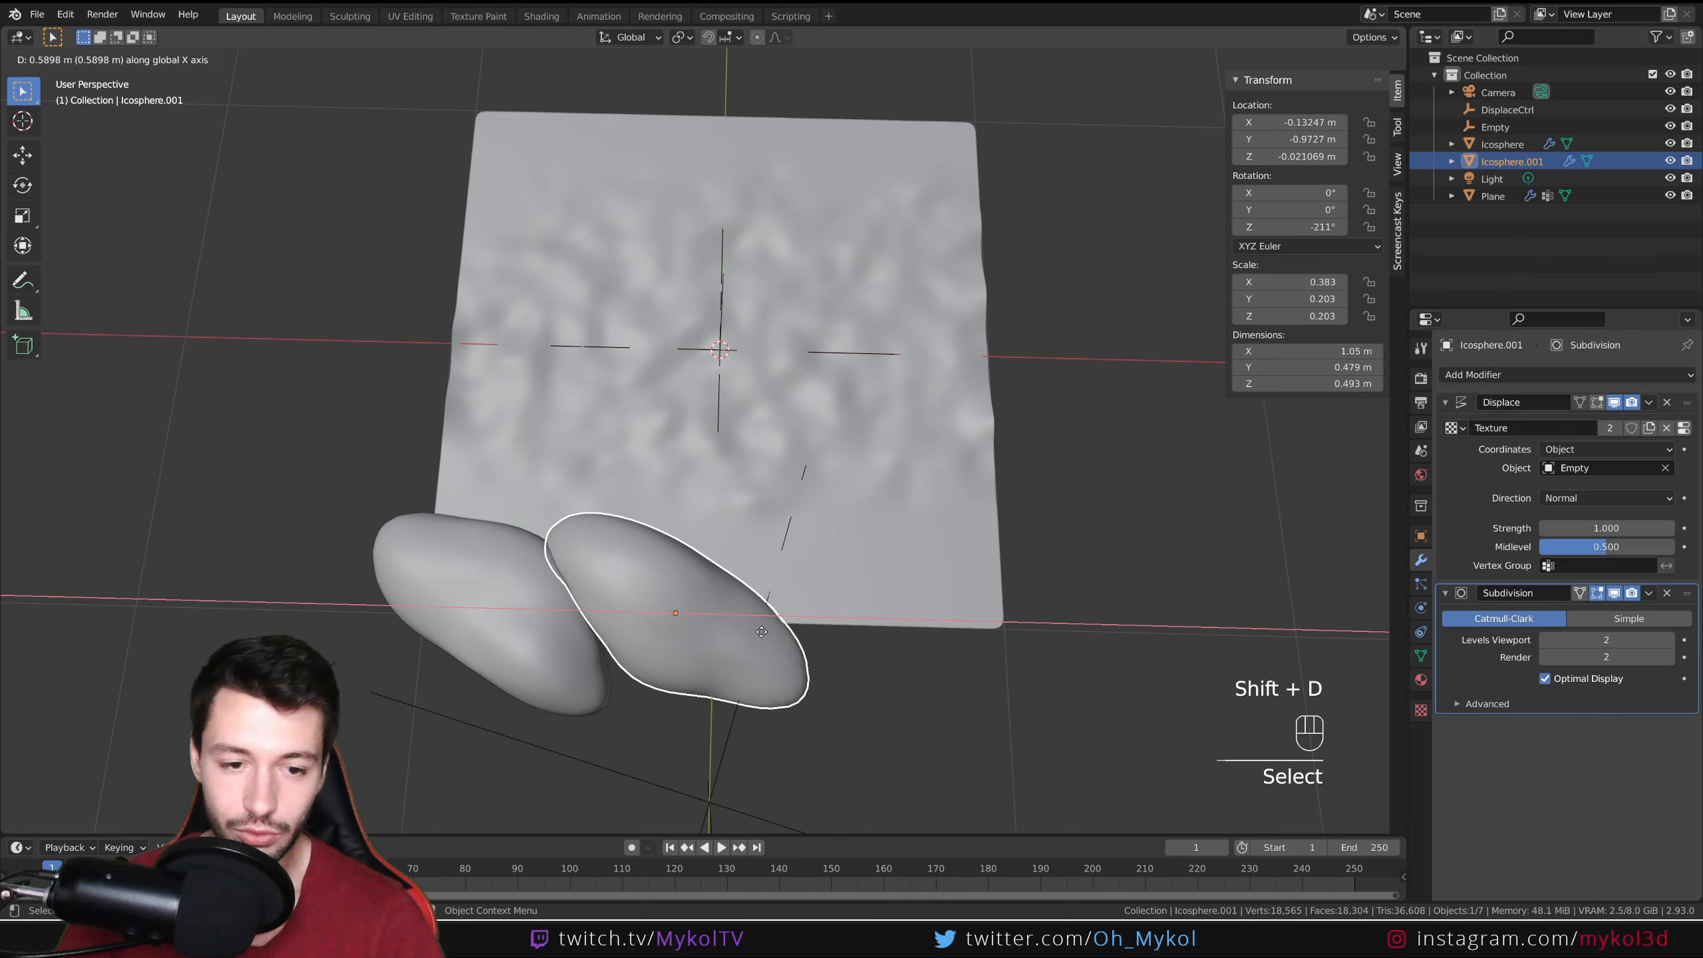
left_click(808, 634)
key("r")
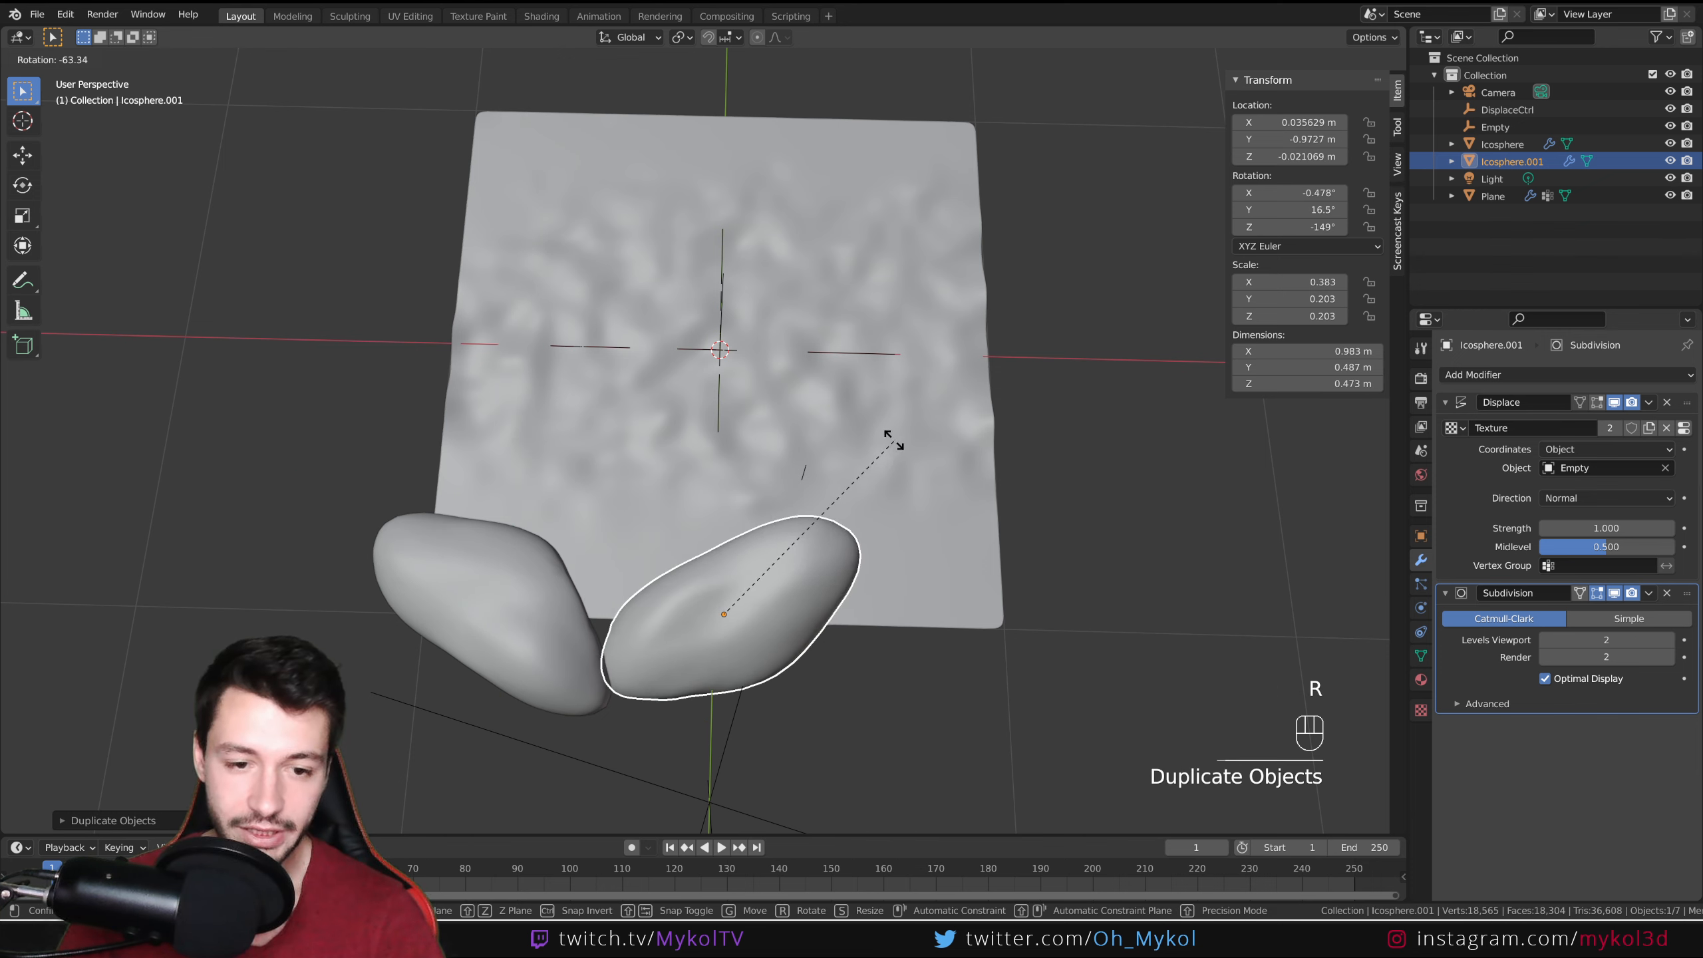
left_click(1032, 528)
Step: Move the Empty to about X -0.406 m, Y -0.412 m, Z 0.337 m to reshape both ico spheres
left_click(734, 795)
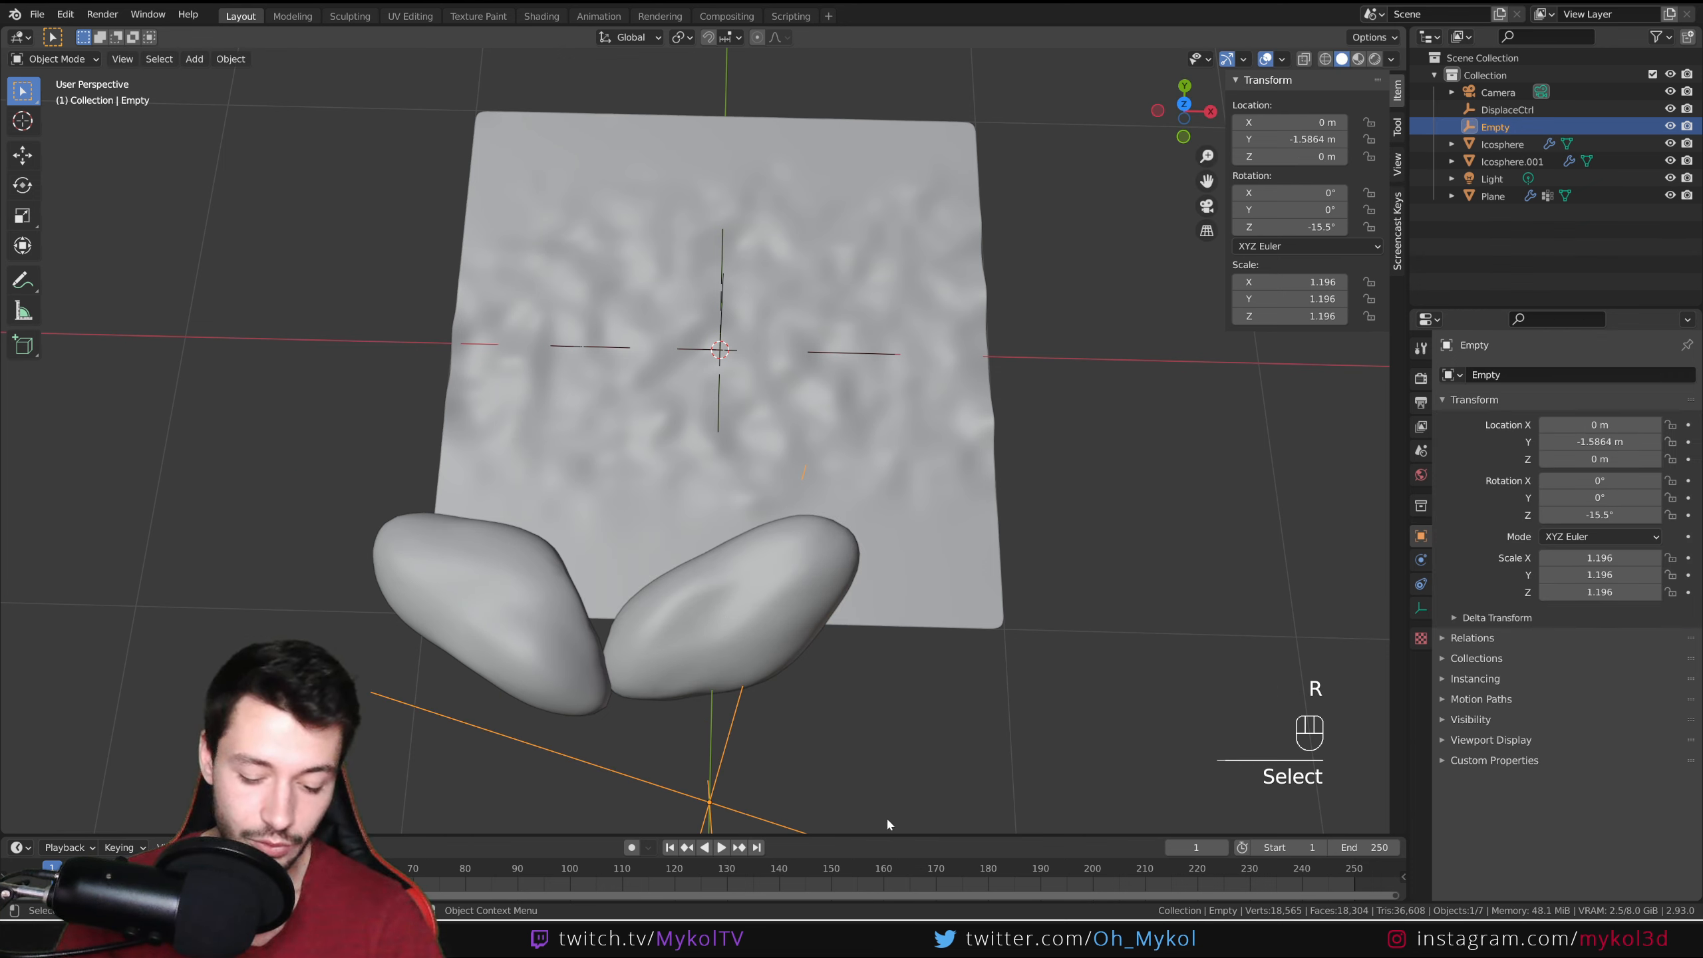
key("g")
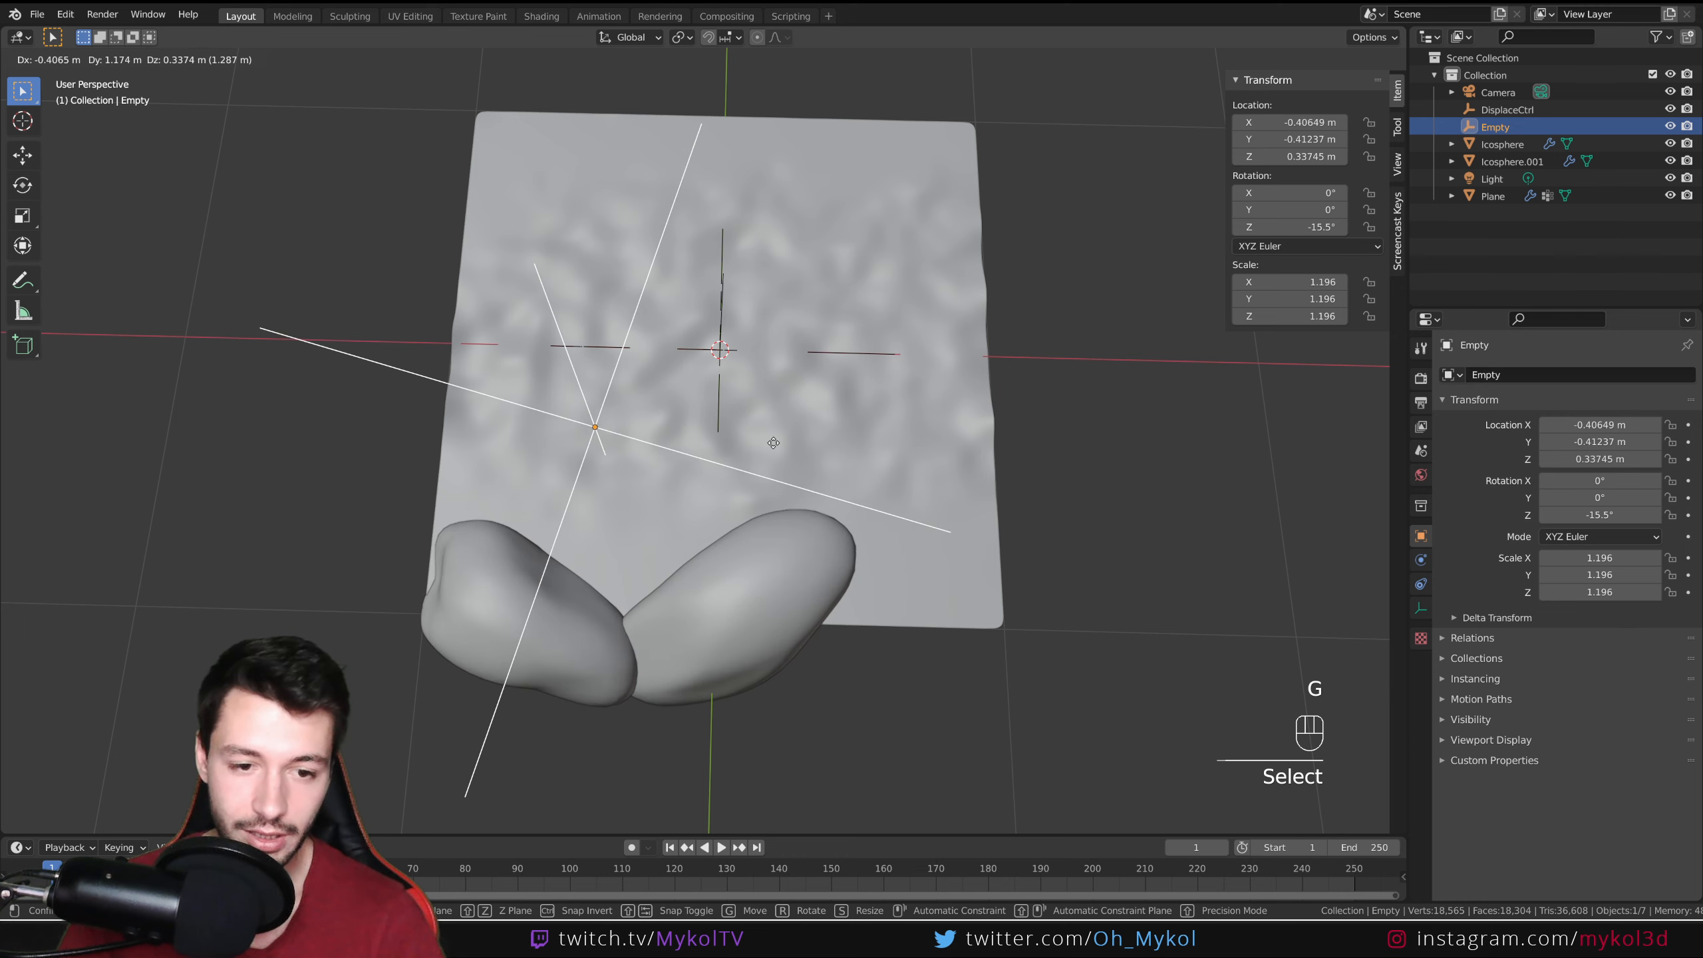
left_click(774, 443)
Step: Reshape the duplicated ico sphere, rotating it to about 23.1°, 21.4°, -51.5° and scaling it to about 0.324 × 0.172 × 0.172
left_click(761, 529)
key("s")
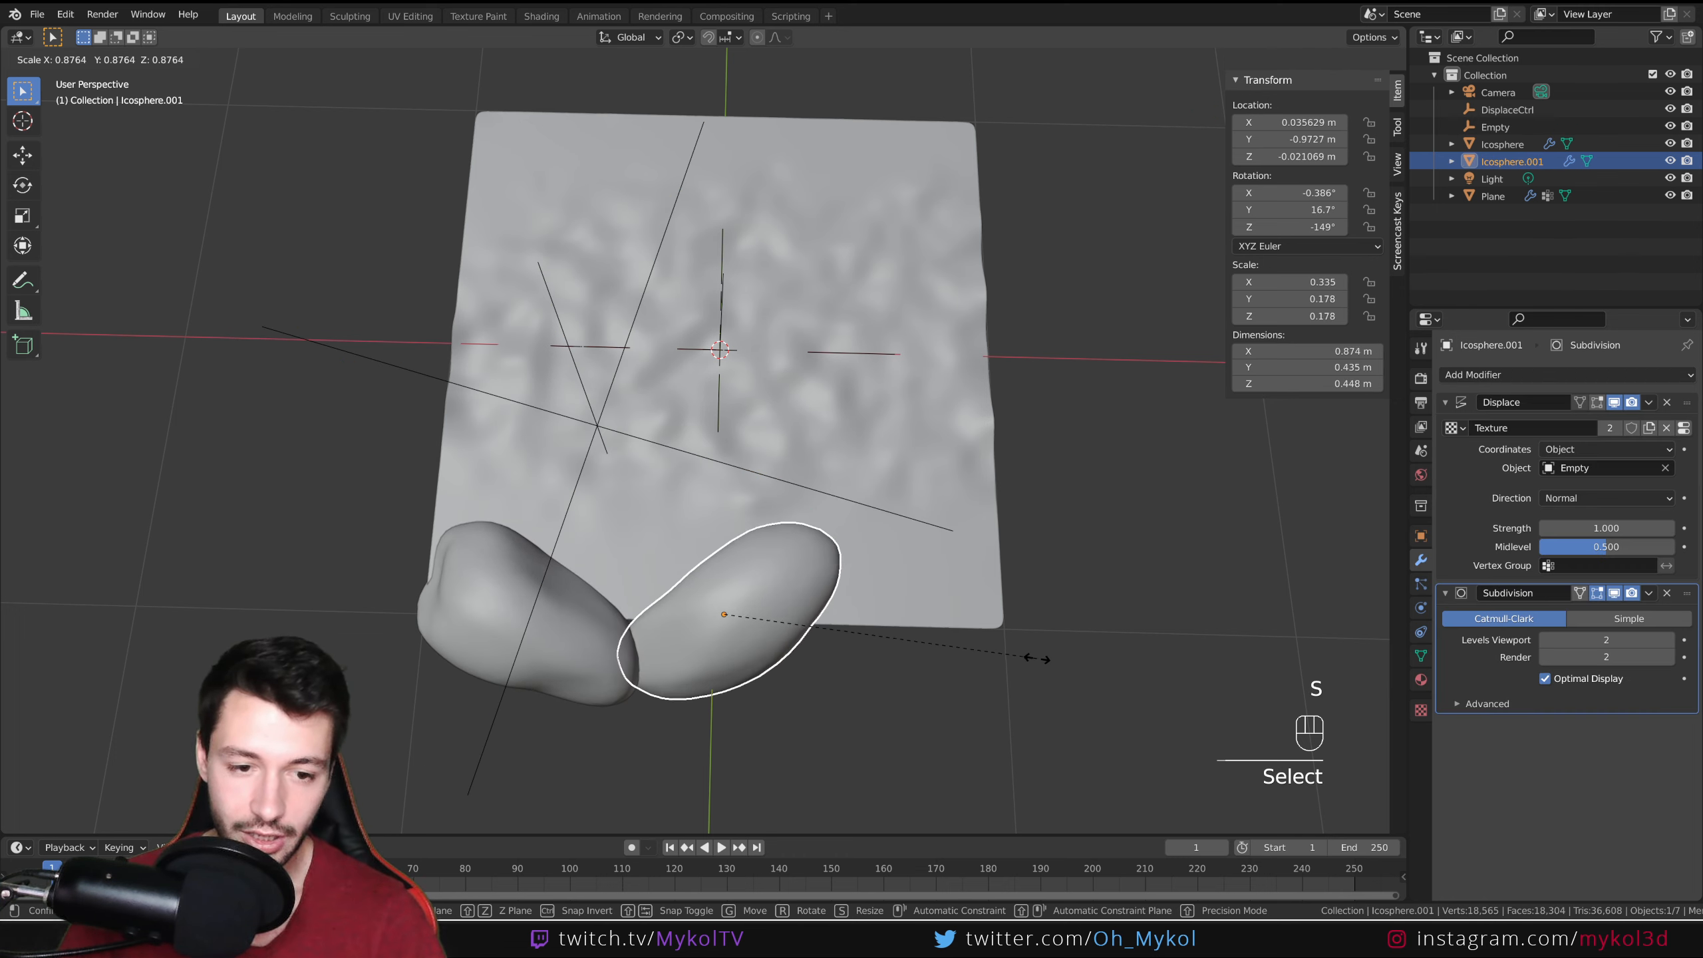
left_click(1074, 645)
key("r")
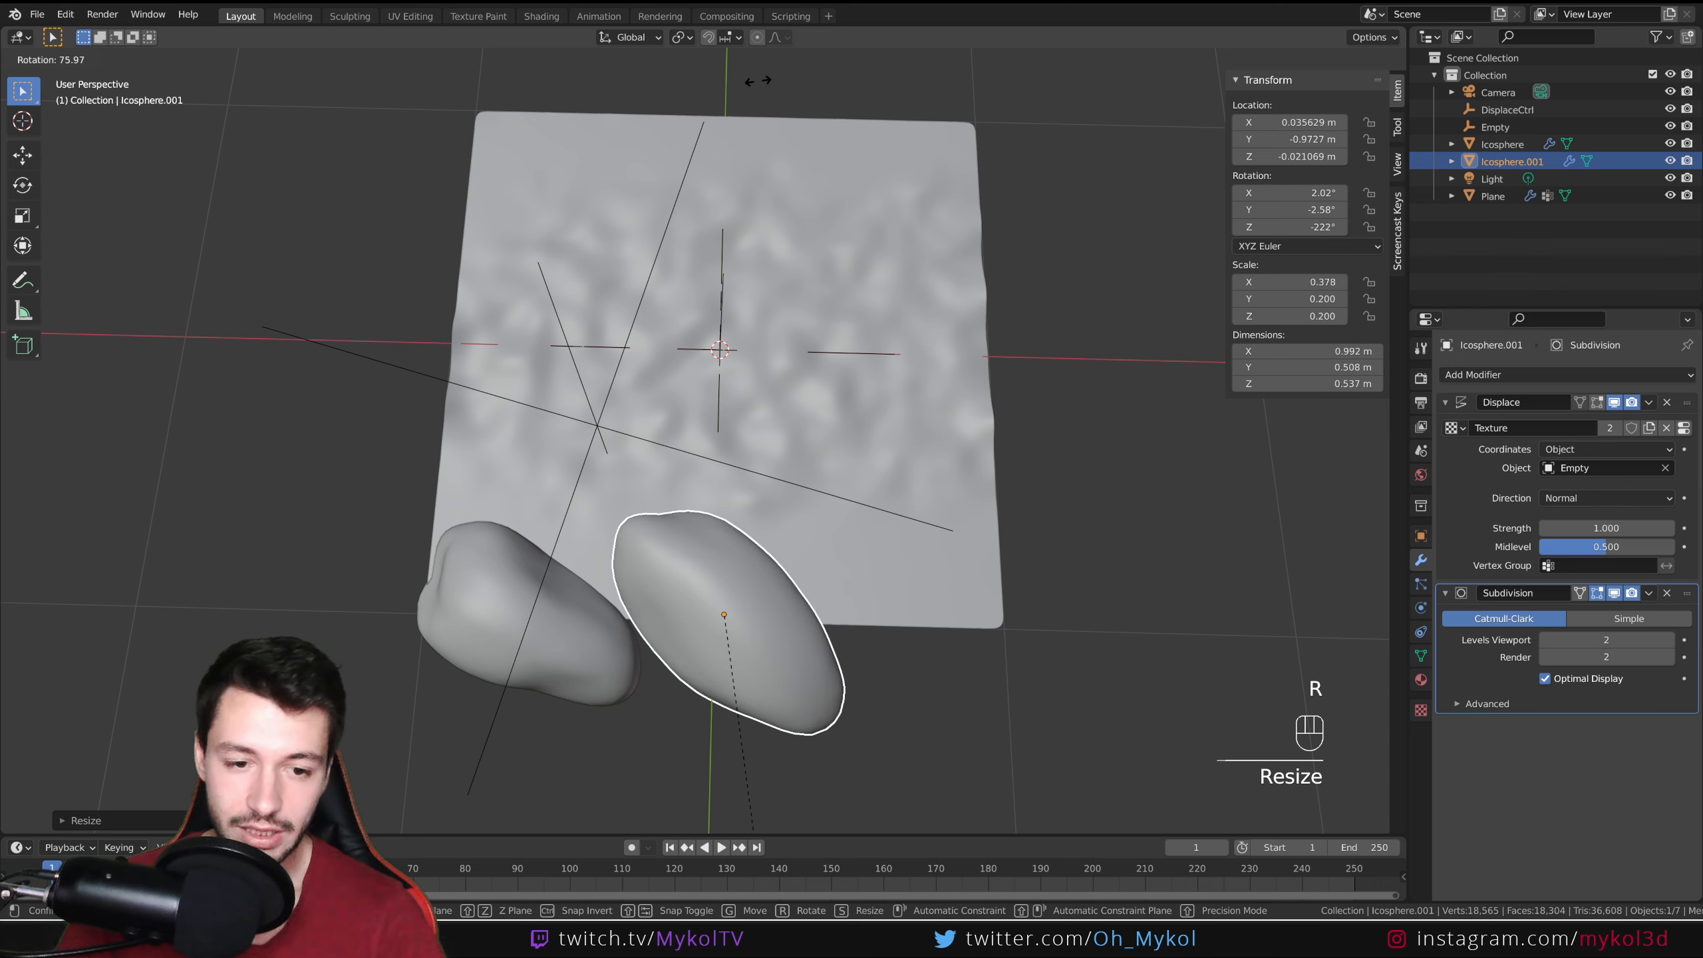
left_click(844, 533)
key("s")
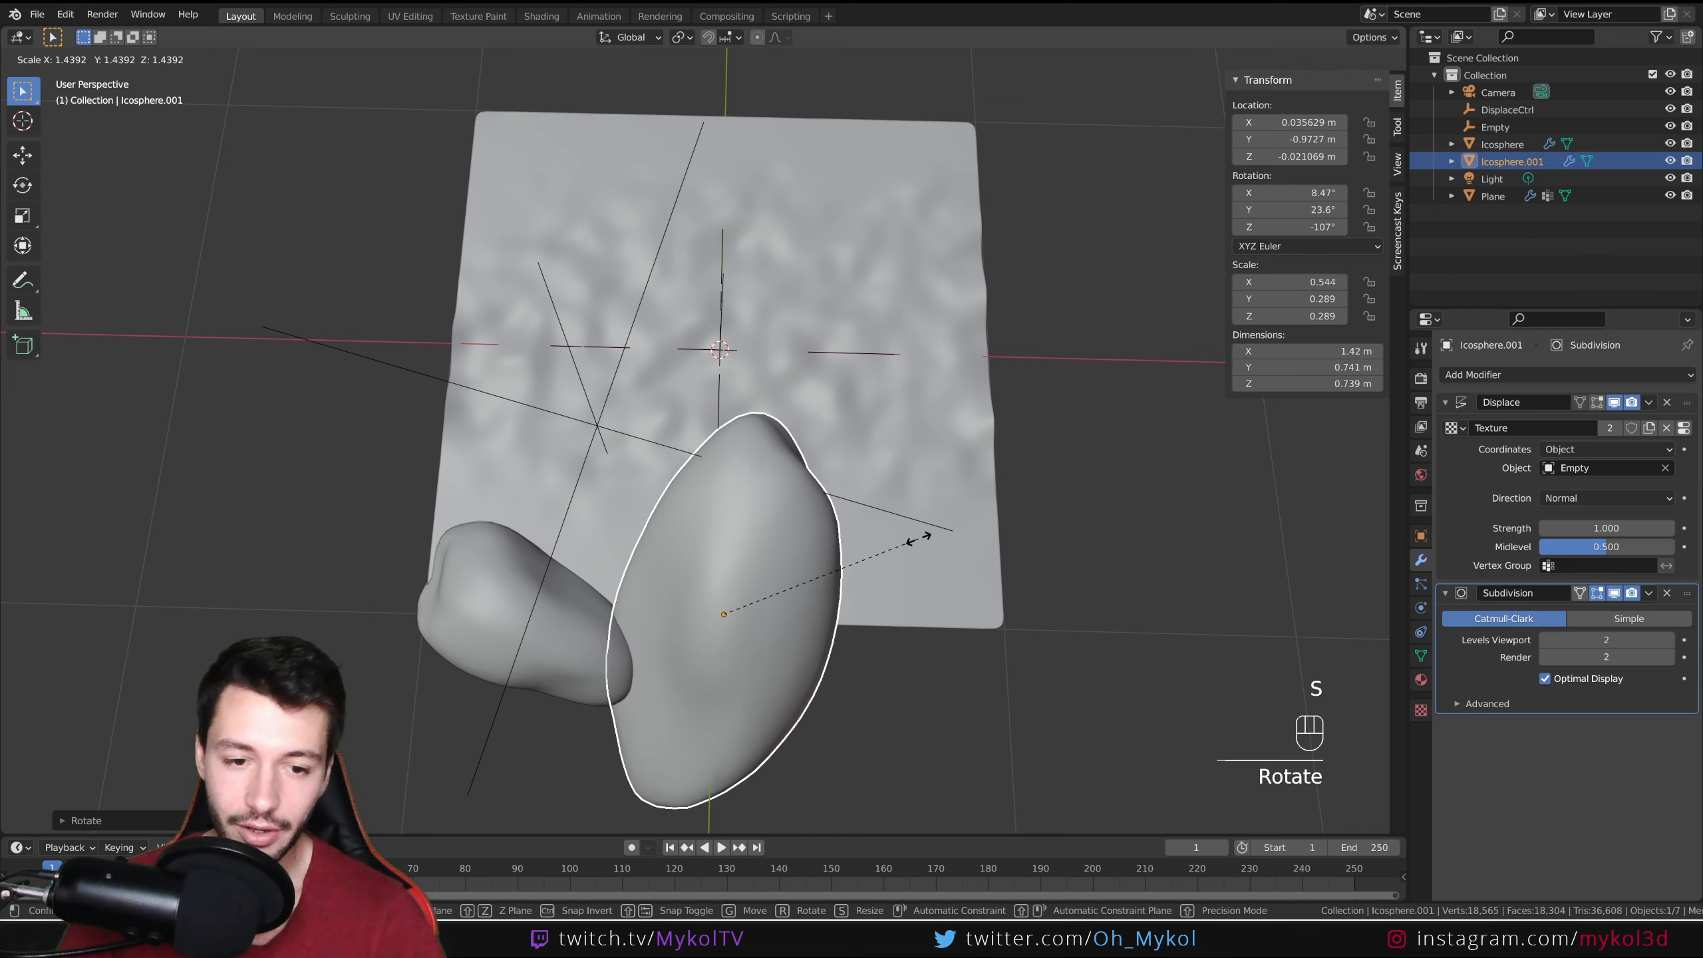
left_click(924, 636)
key("r")
left_click(964, 609)
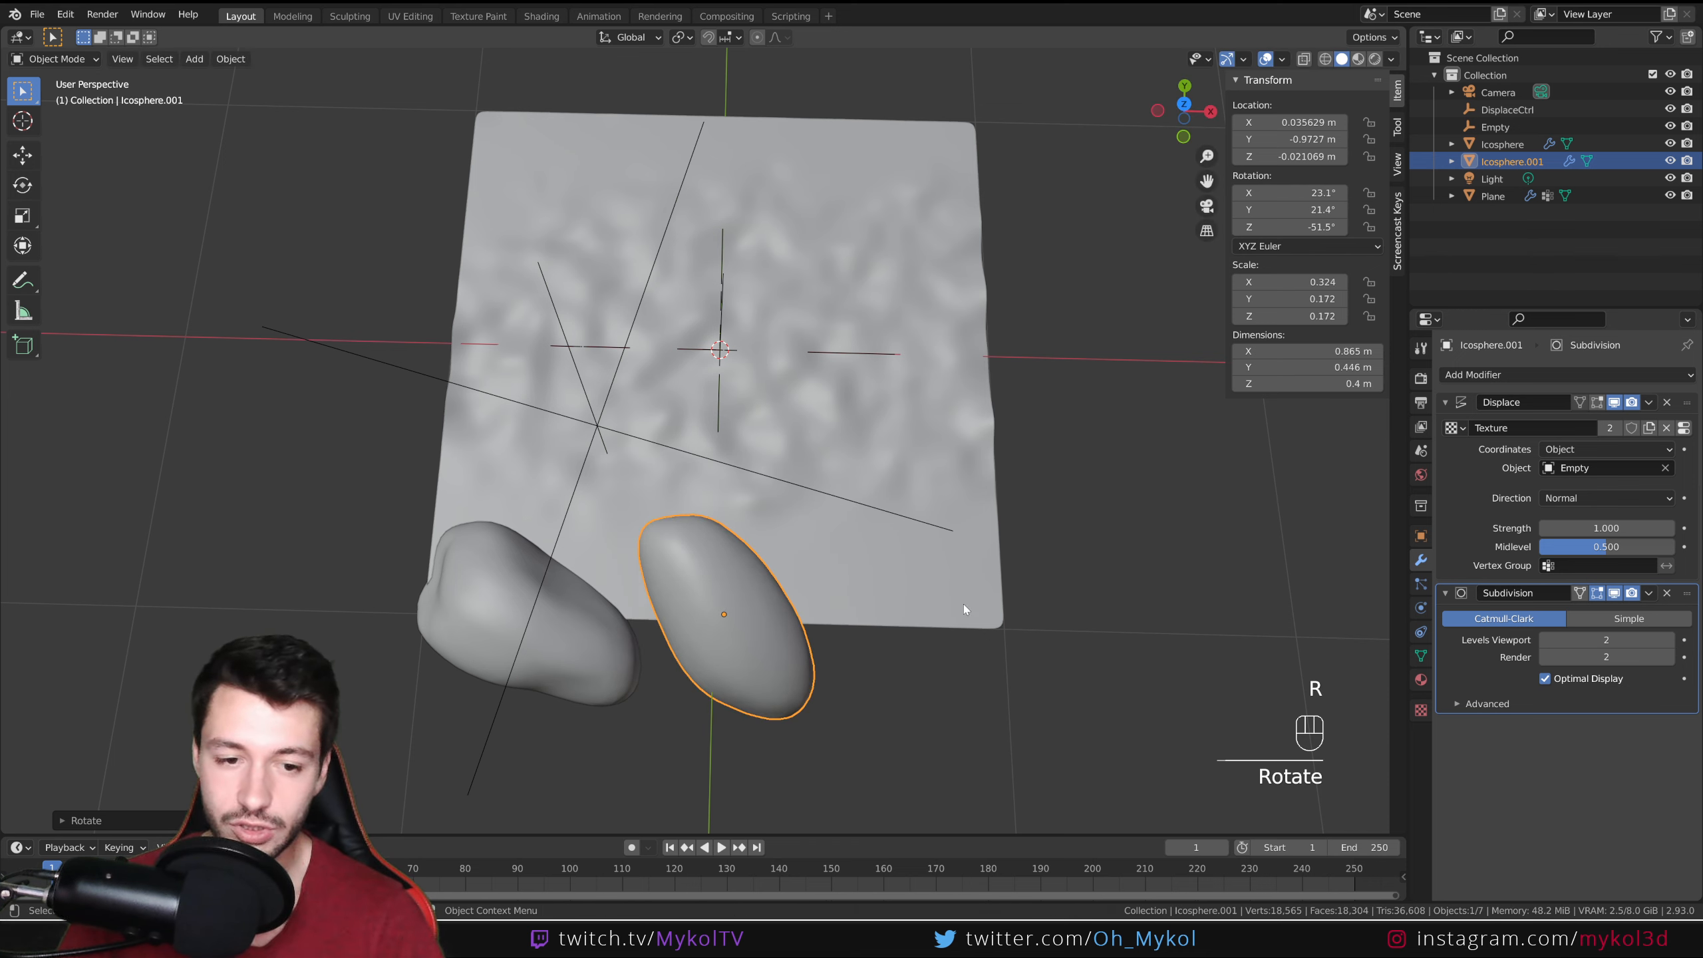
Step: Scale the duplicated ico sphere up to about 0.414 × 0.219 × 0.219 and nudge its position slightly
key("s")
left_click(1030, 634)
key("g")
middle_click_drag(1025, 631, 1019, 626)
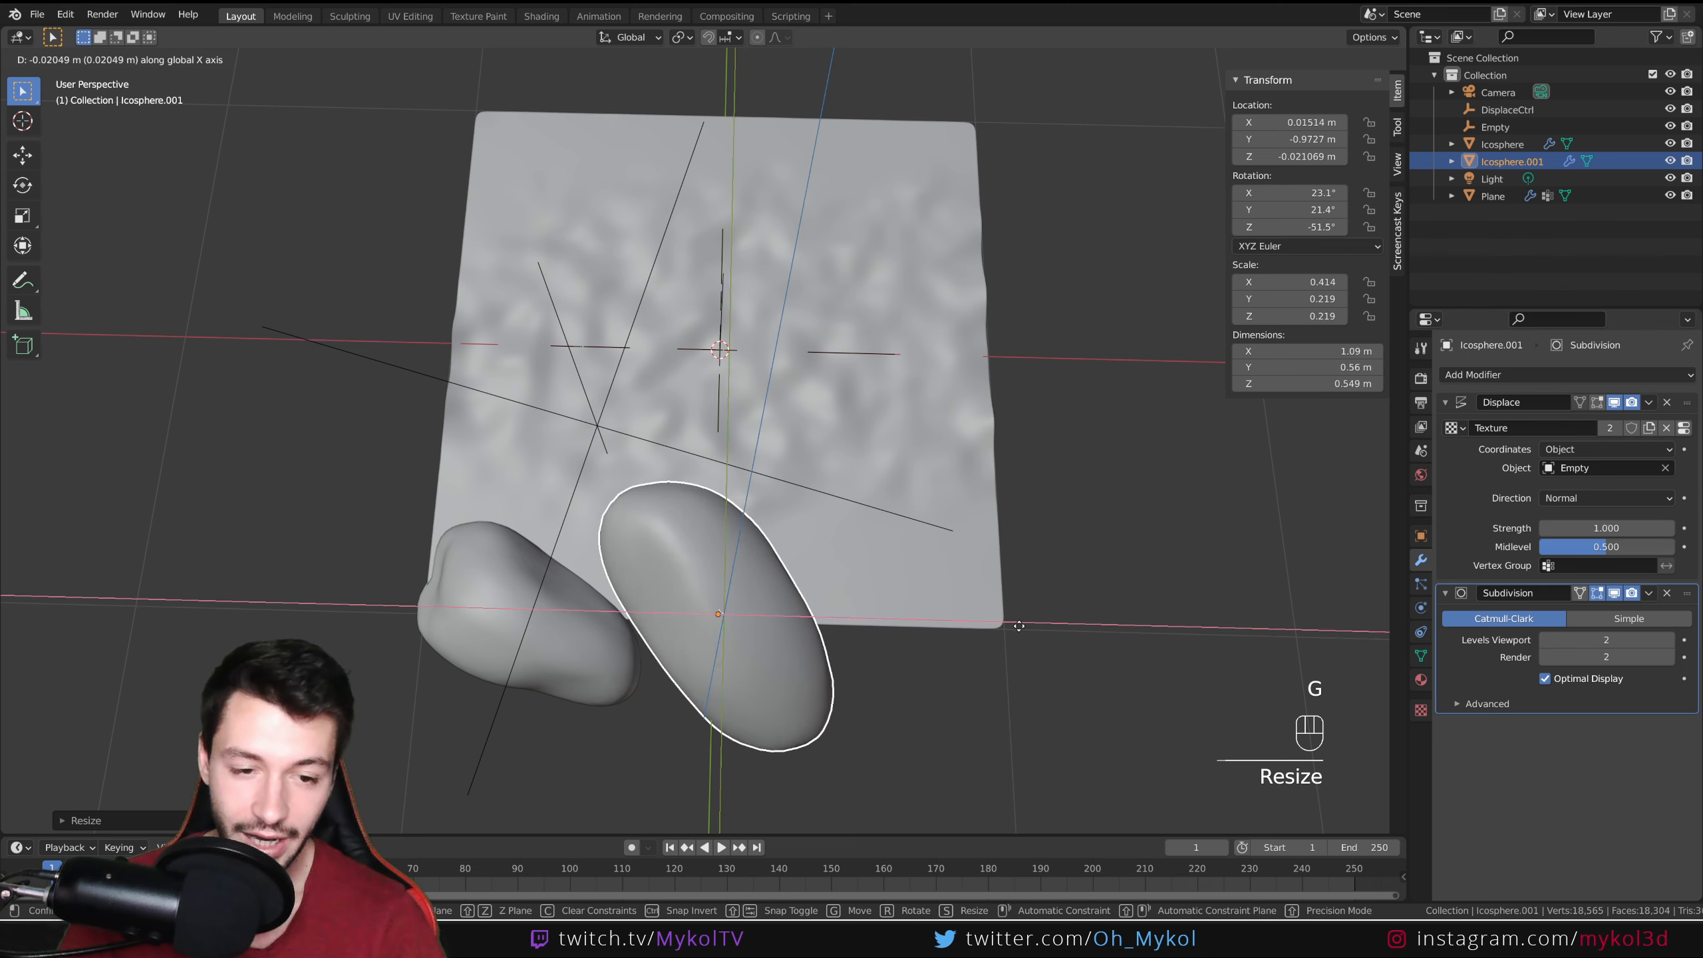
left_click(1015, 628)
Step: Scale the Empty uniformly to about 0.41 to change the displacement on both ico spheres
left_click(598, 427)
key("s")
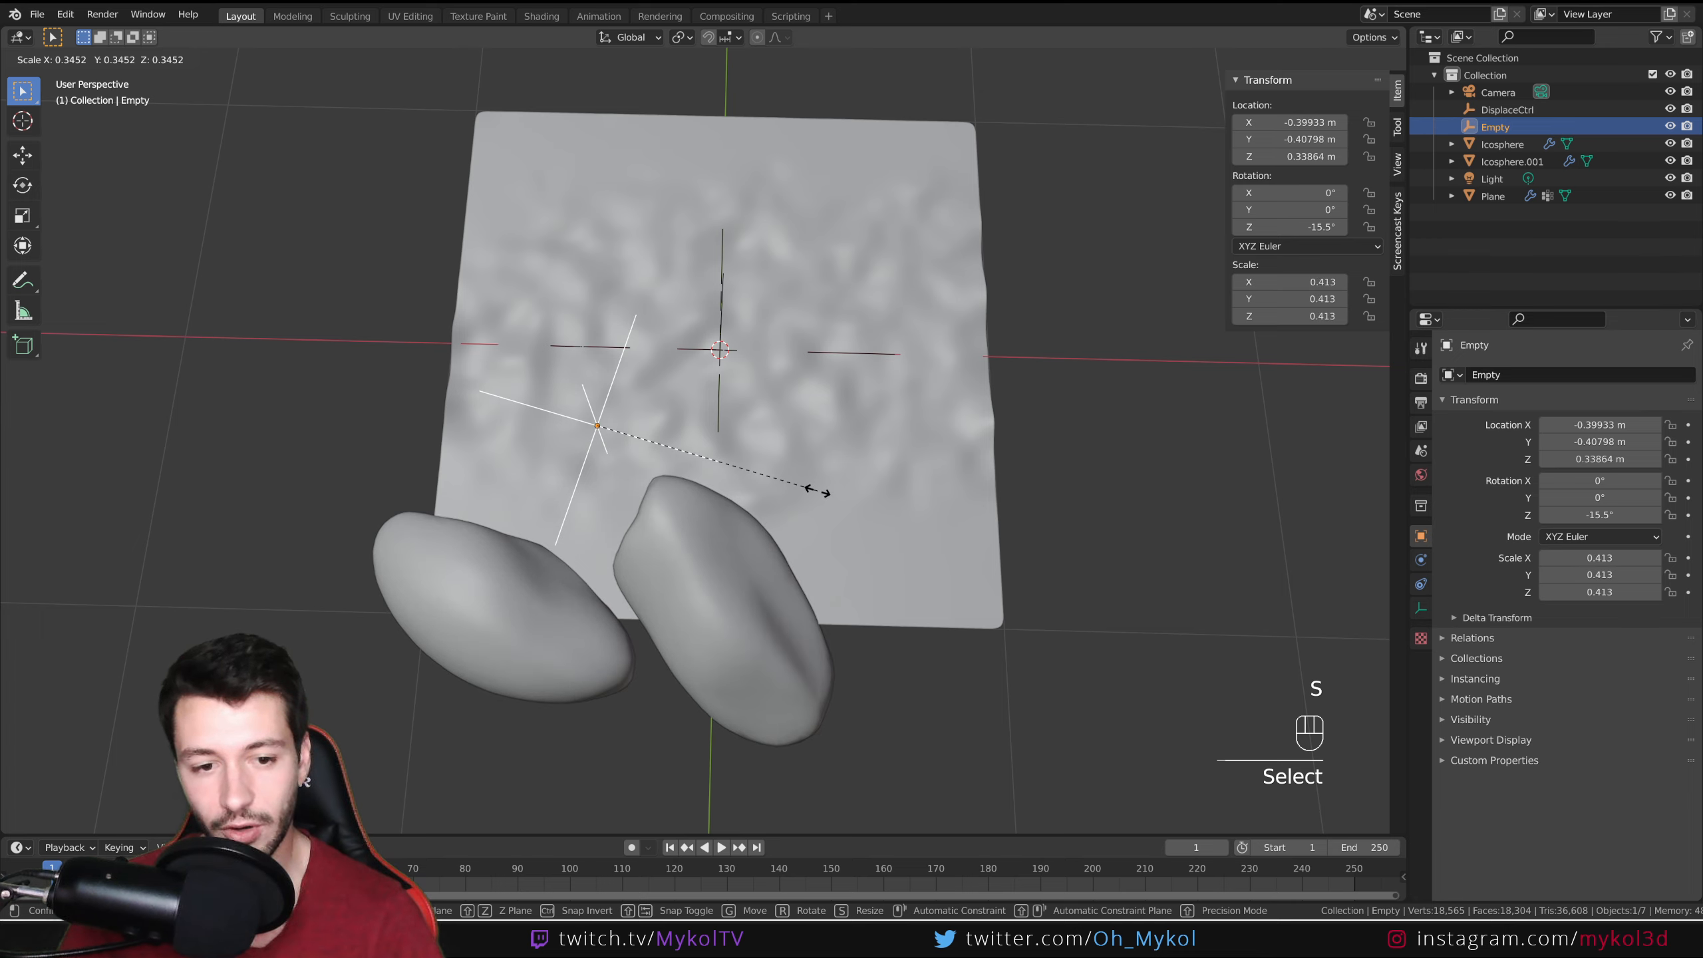
left_click(801, 488)
middle_click_drag(801, 489, 822, 595)
Step: Scale Icosphere.001 to about 0.322 × 0.171 × 0.171, rotate it to 34.6° around Z and move it to about X -0.188 m, Y -0.730 m
left_click(717, 604)
key("s")
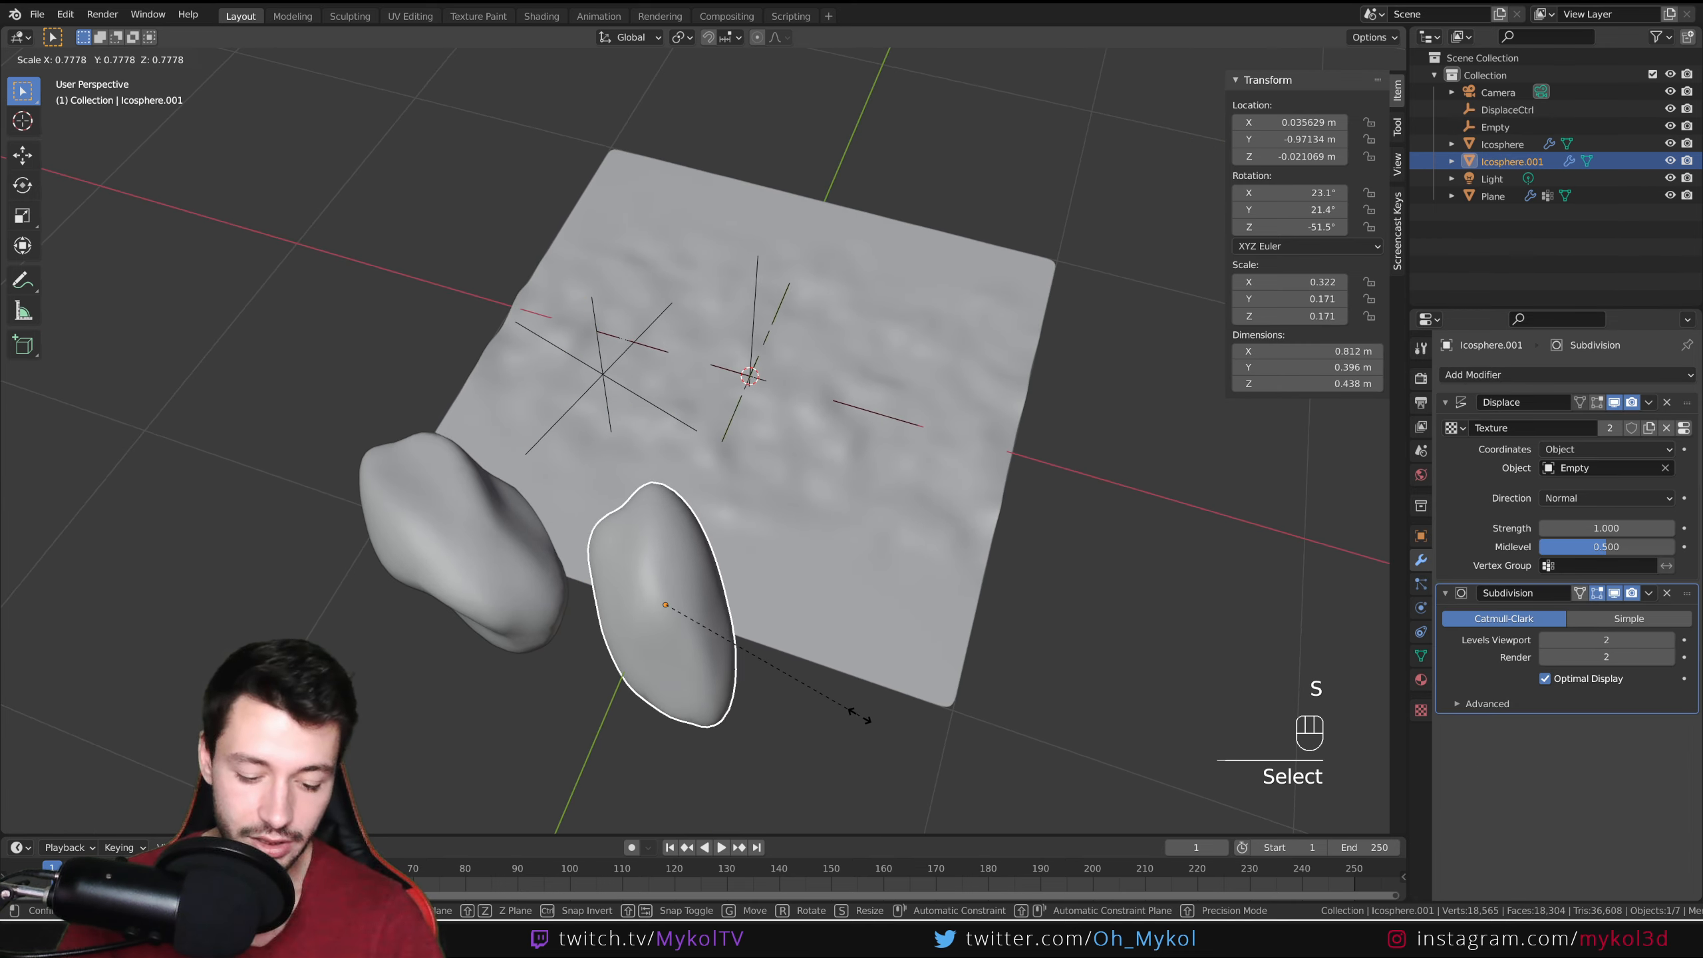
left_click(872, 713)
key("r")
left_click(708, 468)
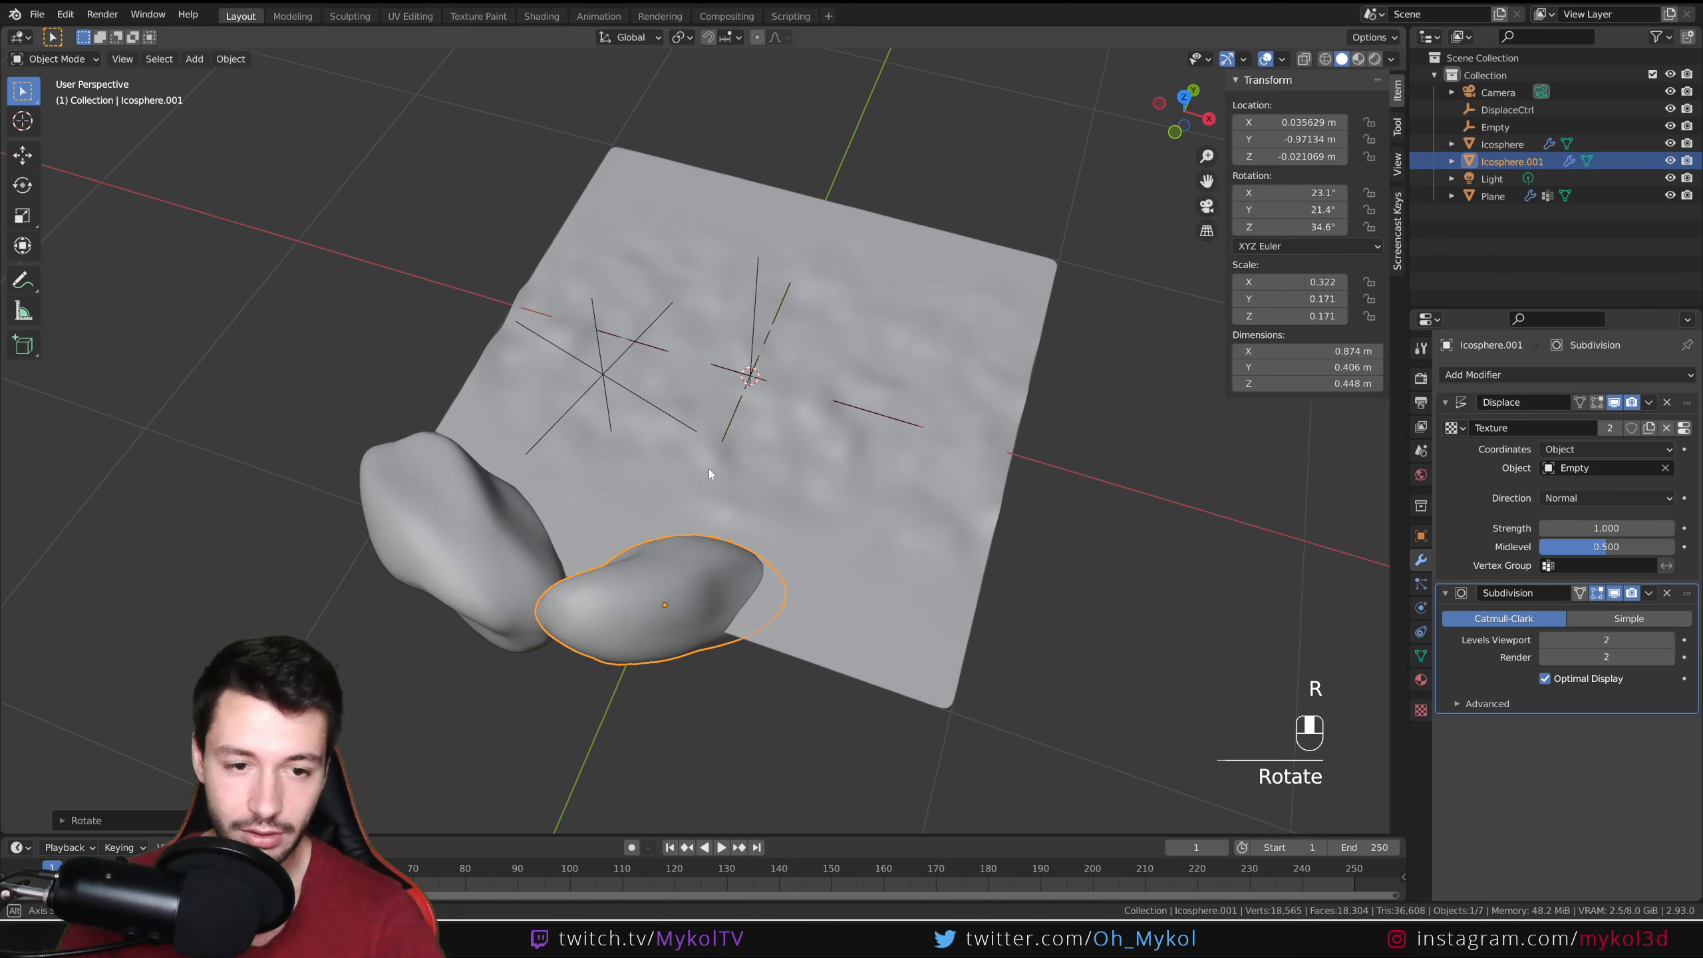
middle_click_drag(708, 468, 483, 483)
key("g")
left_click(579, 461)
Step: Duplicate both ico spheres farther along the same edge of the plane and rotate the copies about -60° around Z
middle_click_drag(561, 579, 622, 576)
left_click(548, 610, "shift")
key("shift+d")
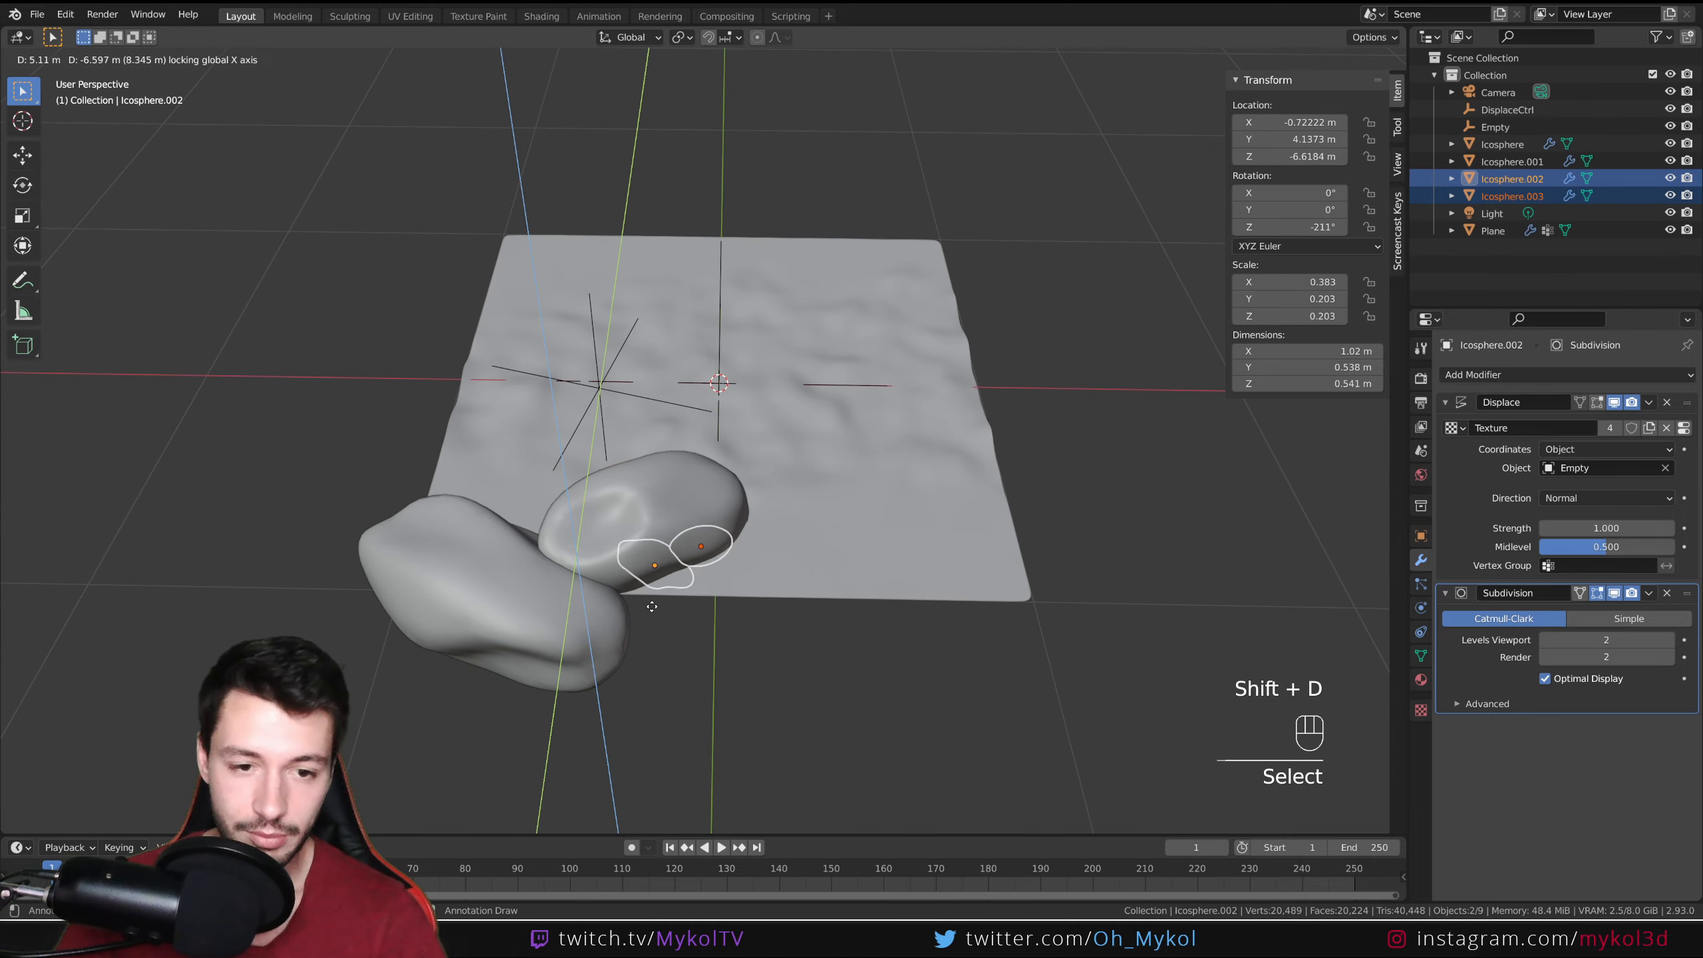
left_click(956, 635)
key("r")
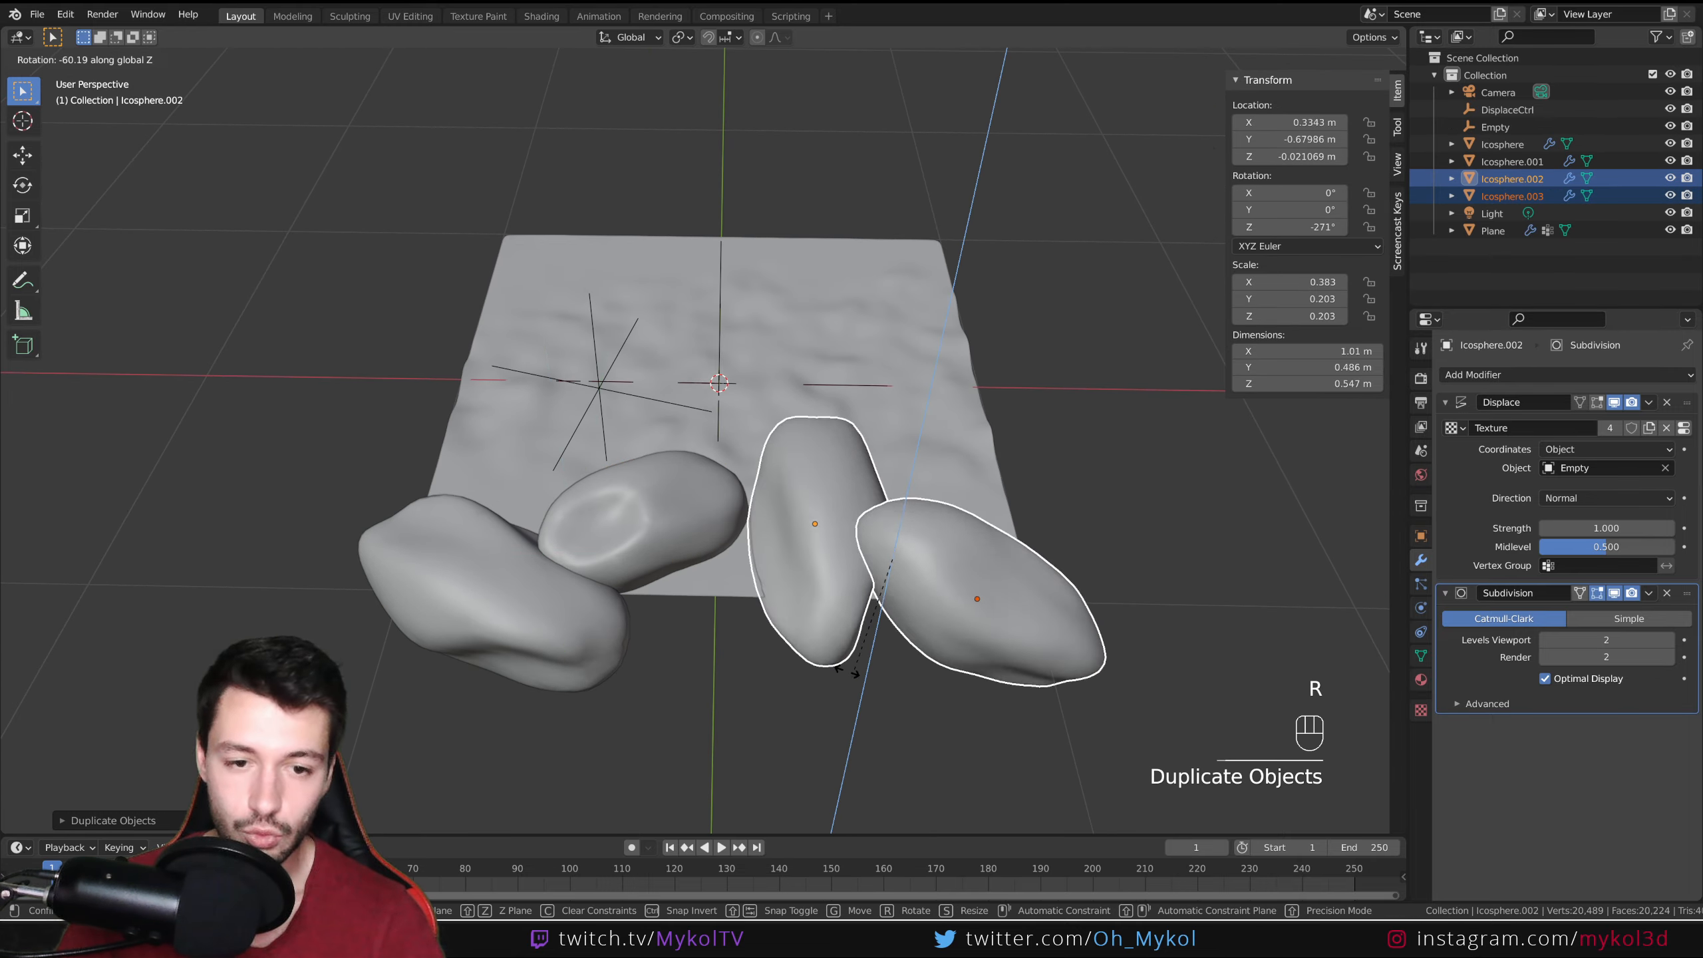
left_click(946, 599)
Step: Move the outermost rock, Icosphere.003, to about X 0.902 m, Z 0.063 m
left_click(946, 599)
middle_click_drag(946, 600, 1011, 670)
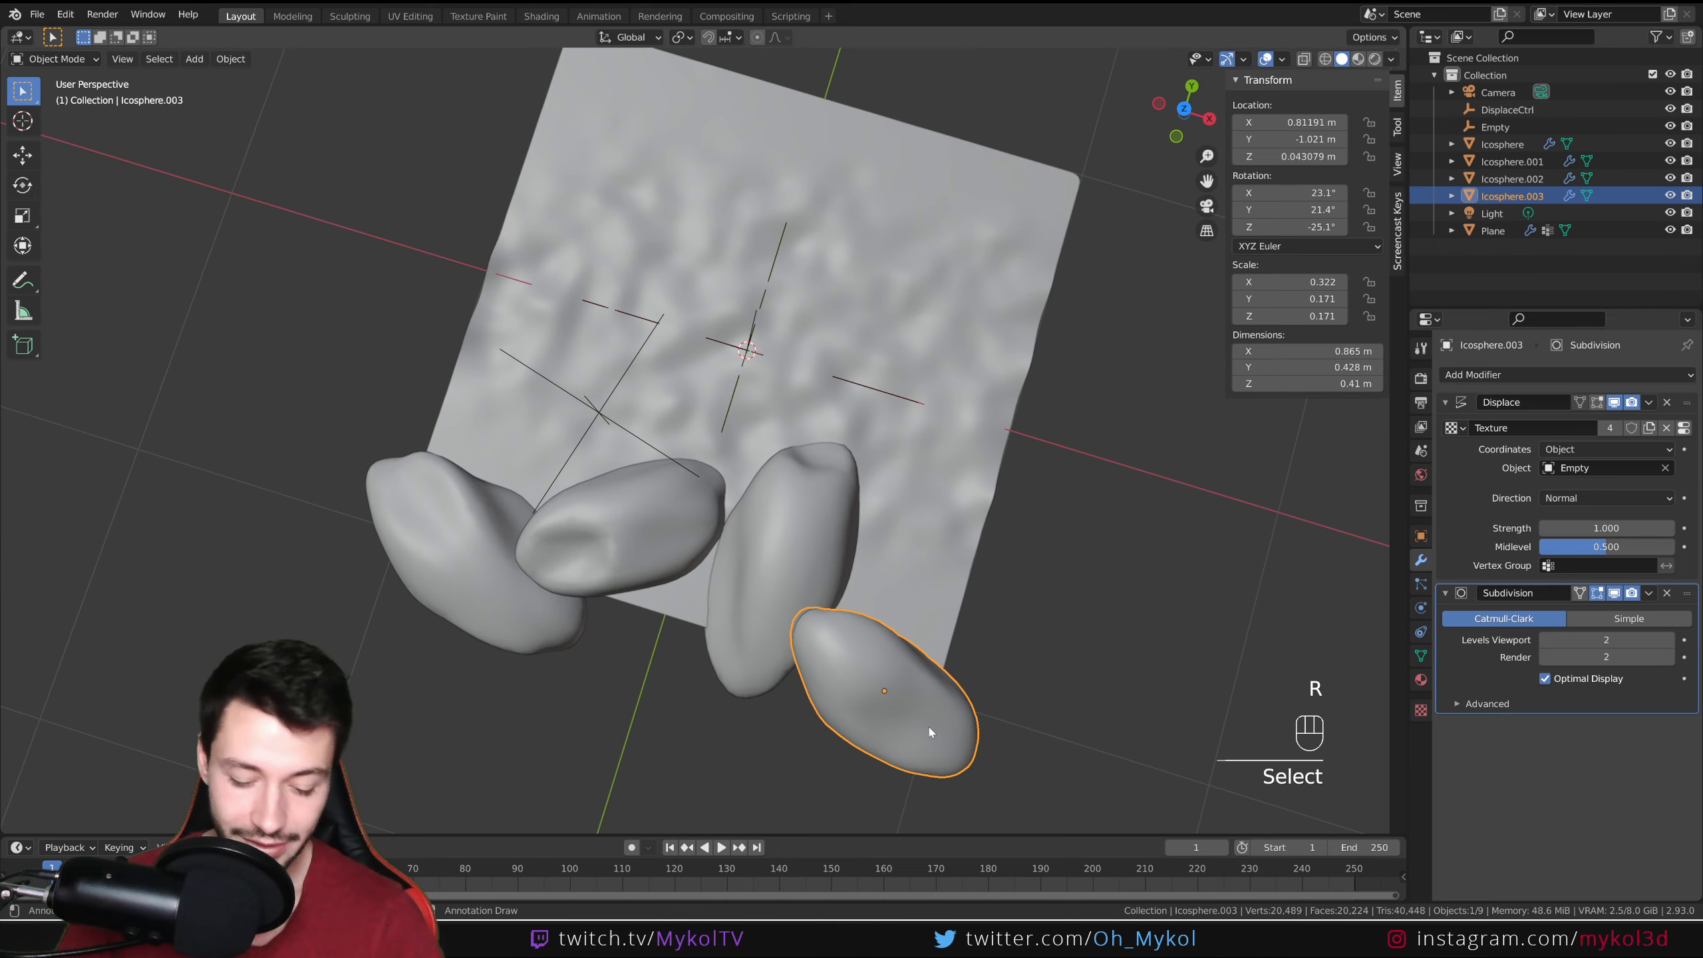
key("g")
left_click(972, 738)
Step: Duplicate all four rocks about 1.76 m along Y to line the opposite side of the plane
middle_click_drag(972, 738, 771, 526)
middle_click_drag(771, 527, 883, 597, "shift")
scroll(884, 597, "up", 2)
left_click(689, 530, "shift")
left_click(794, 382, "shift")
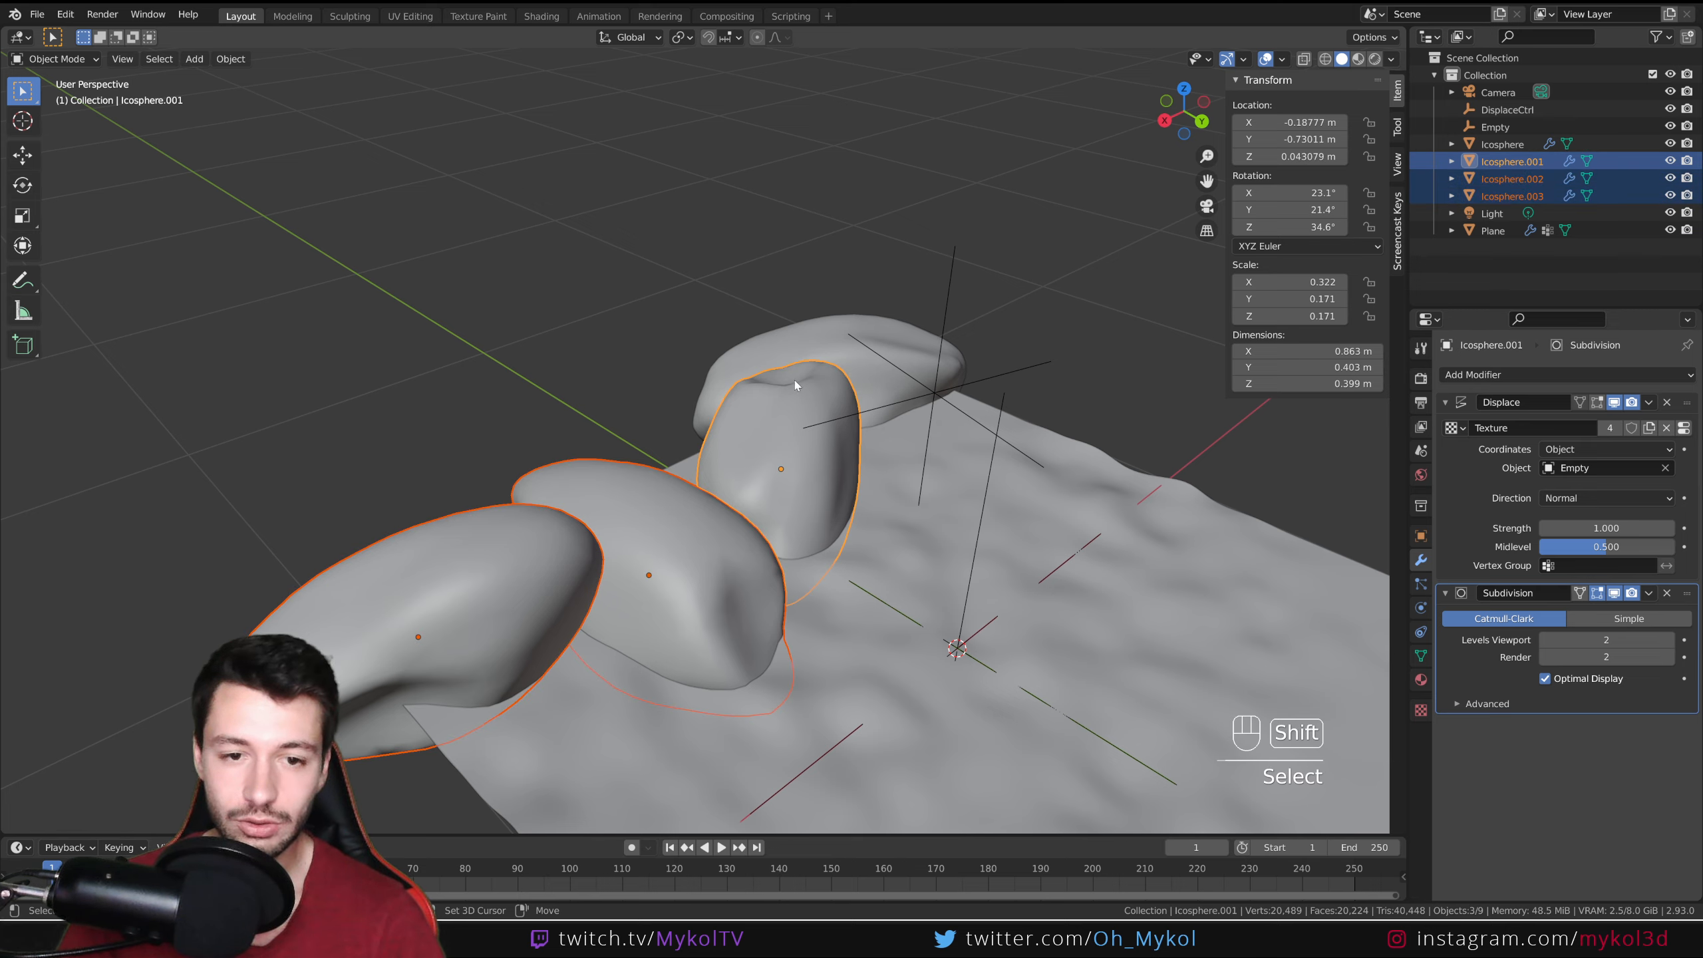
left_click(835, 348, "shift")
middle_click_drag(832, 355, 872, 415)
key("shift+d")
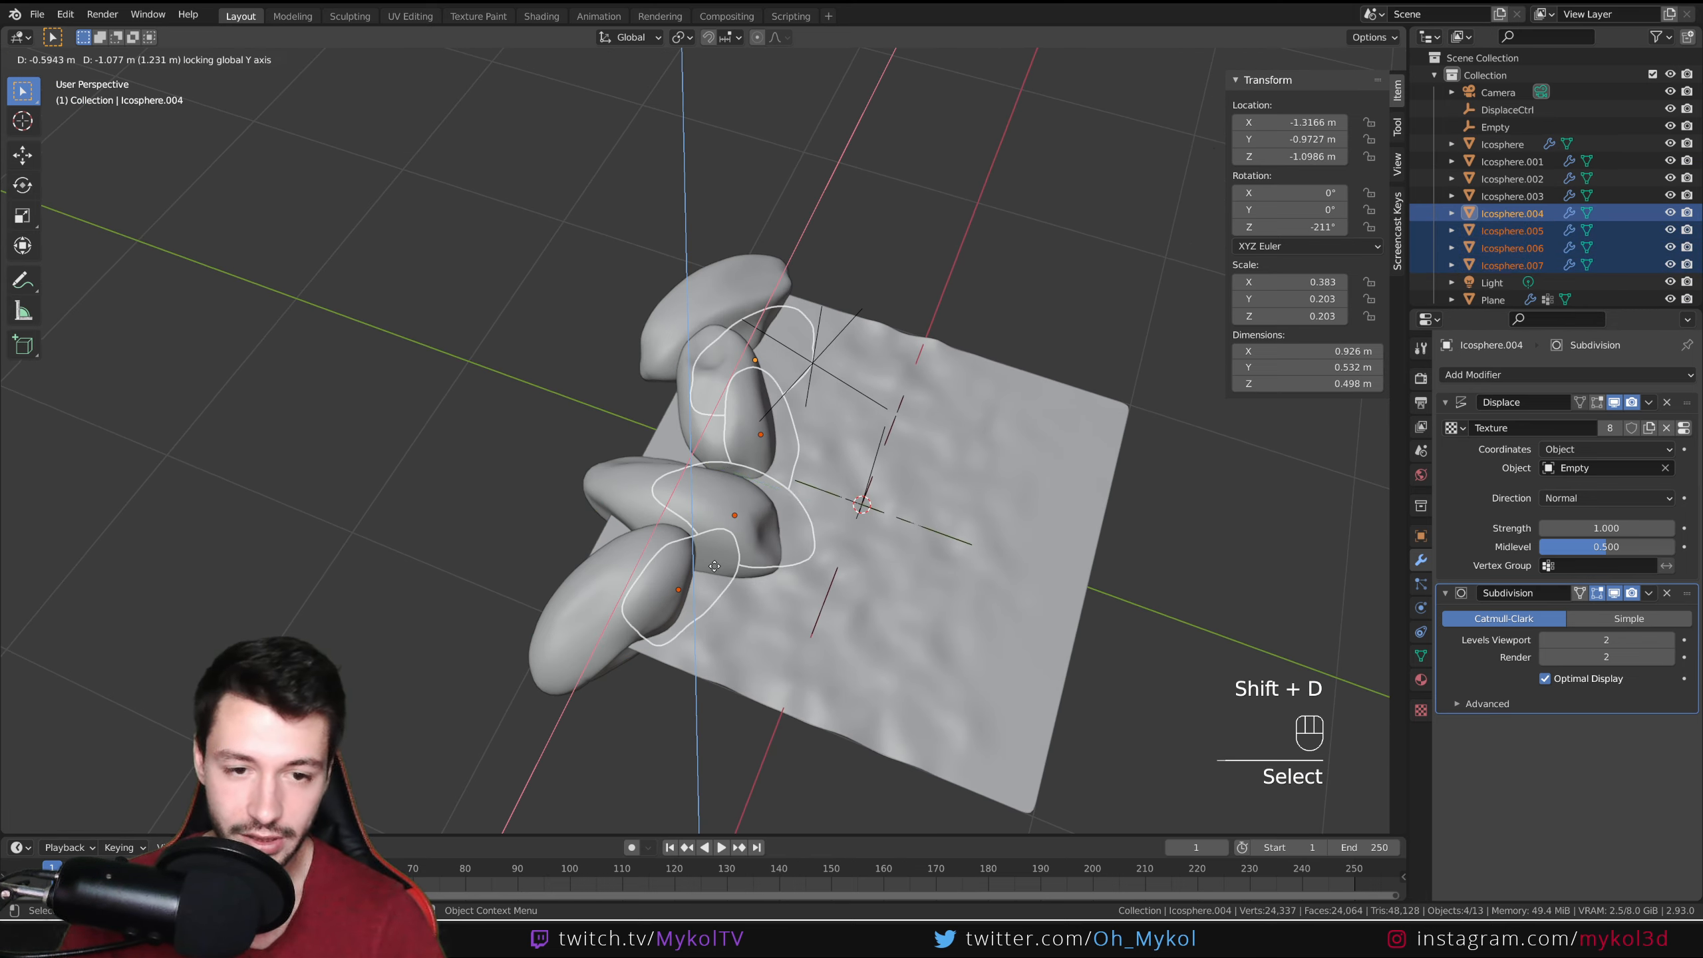
left_click(1088, 704)
Step: Rotate the outermost new rock, Icosphere.007, to about 68° around Z
left_click(1031, 783)
scroll(1031, 783, "down", 2)
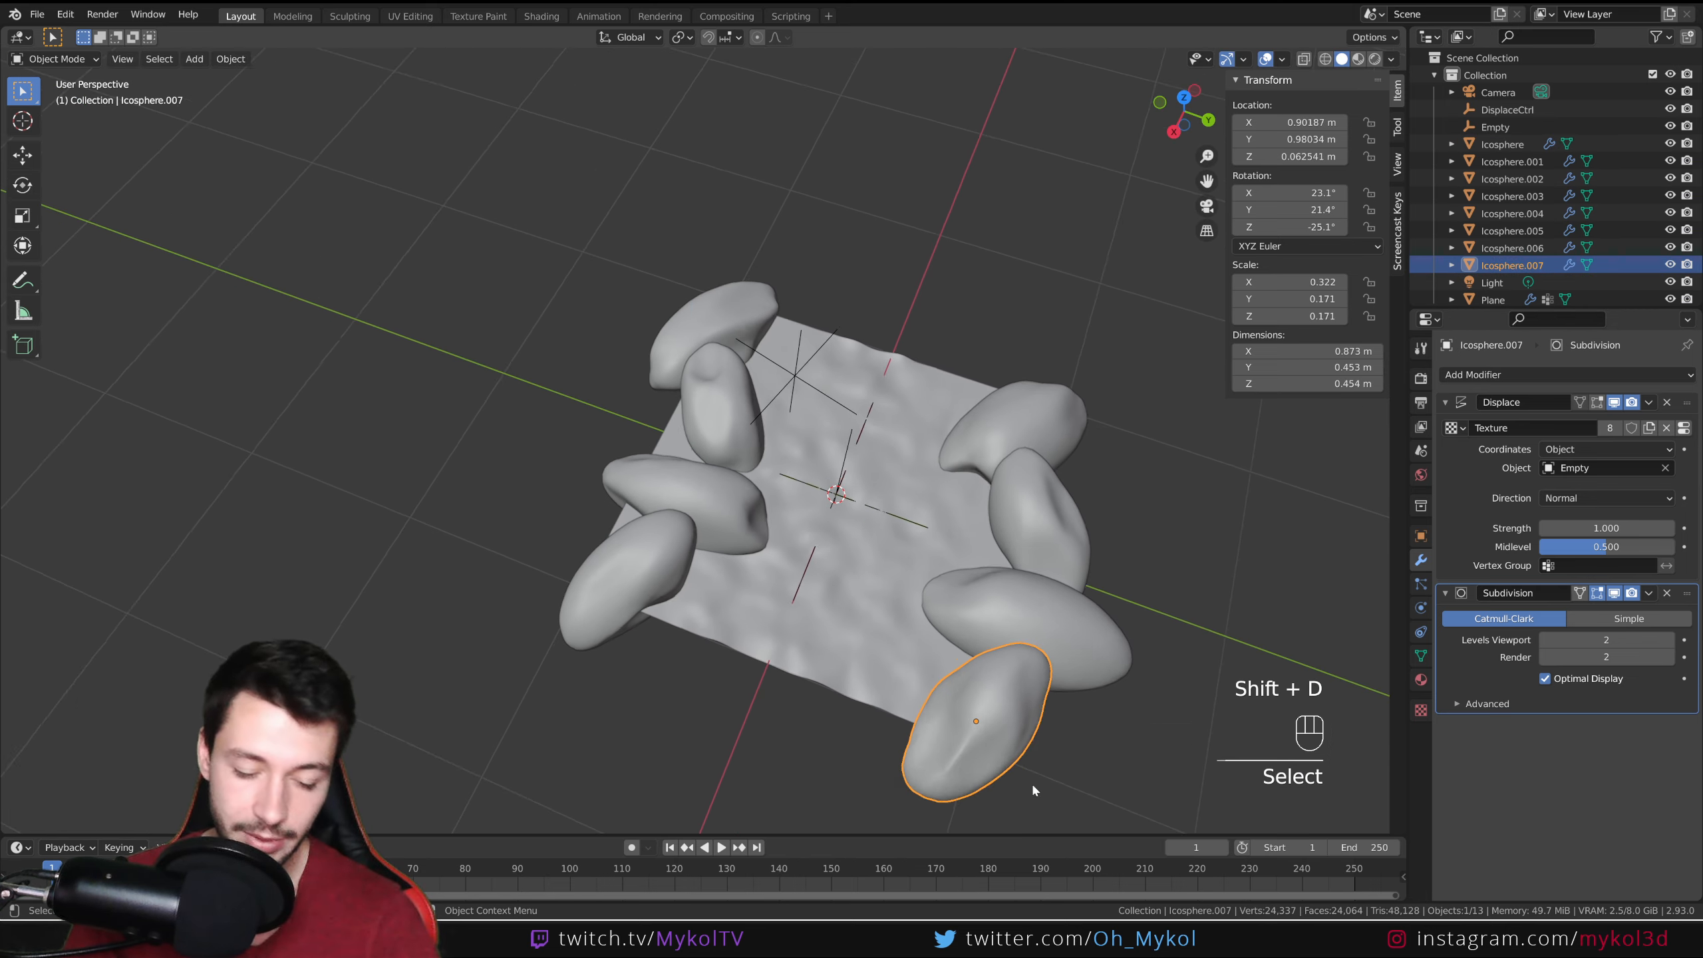
key("r")
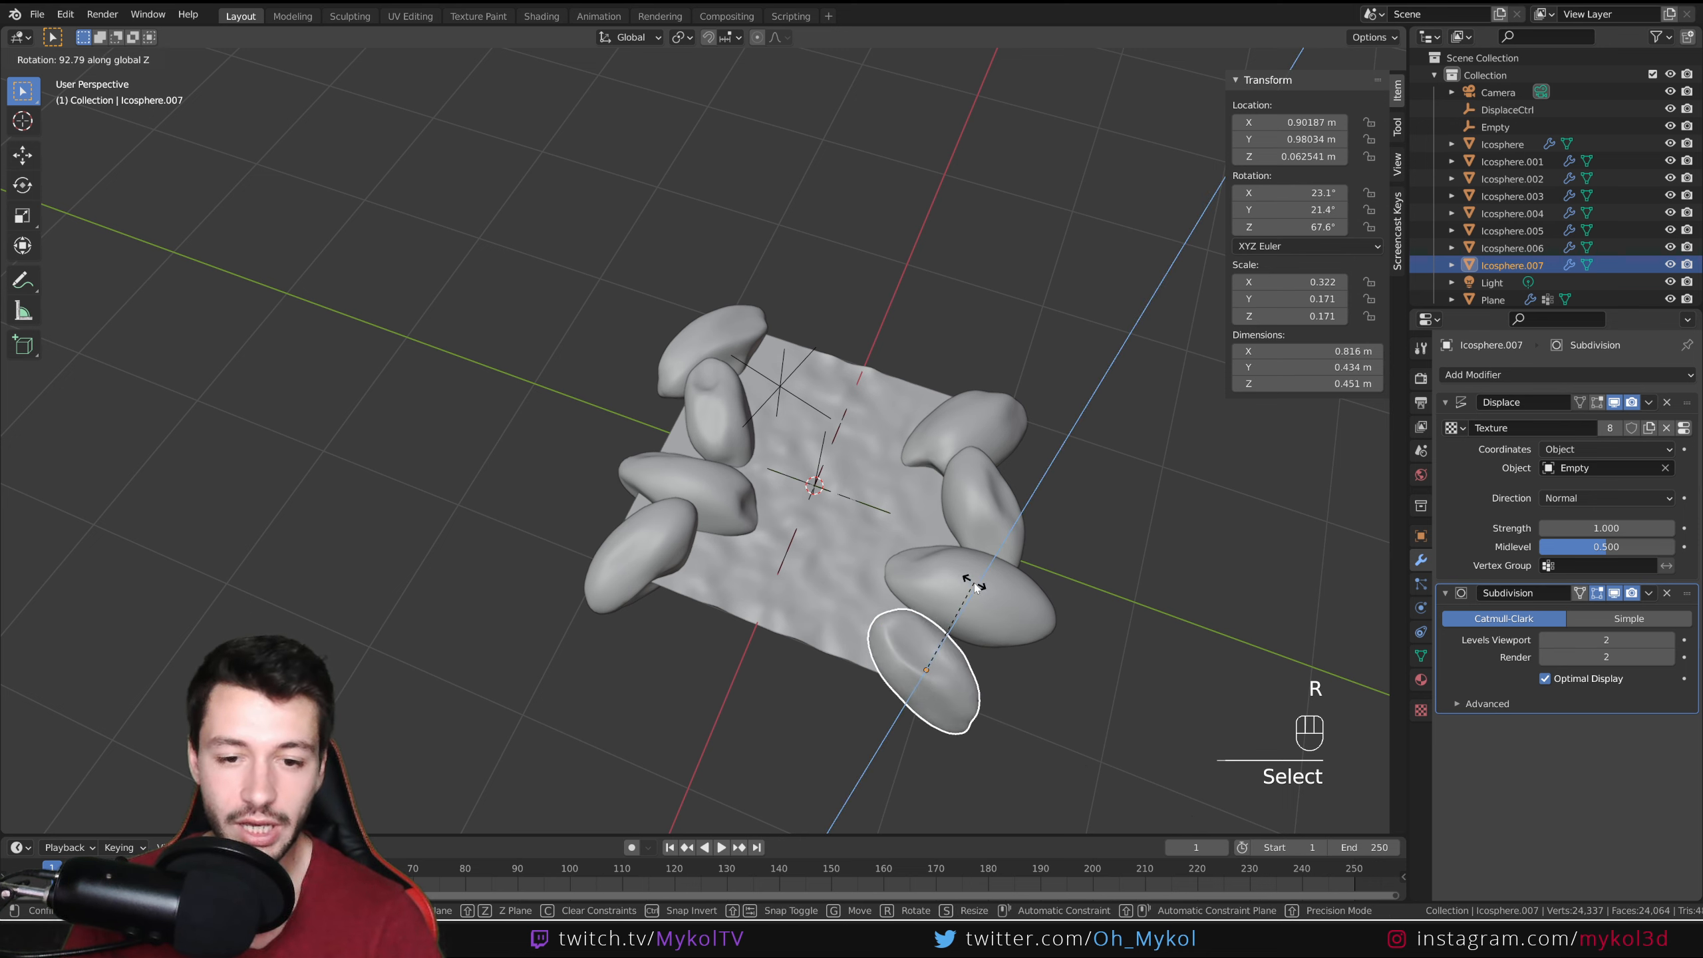
left_click(1073, 631)
Step: Rotate Icosphere.006 to about -410° around Z and move it horizontally inward onto the edge of the water plane
left_click(1040, 617)
key("r")
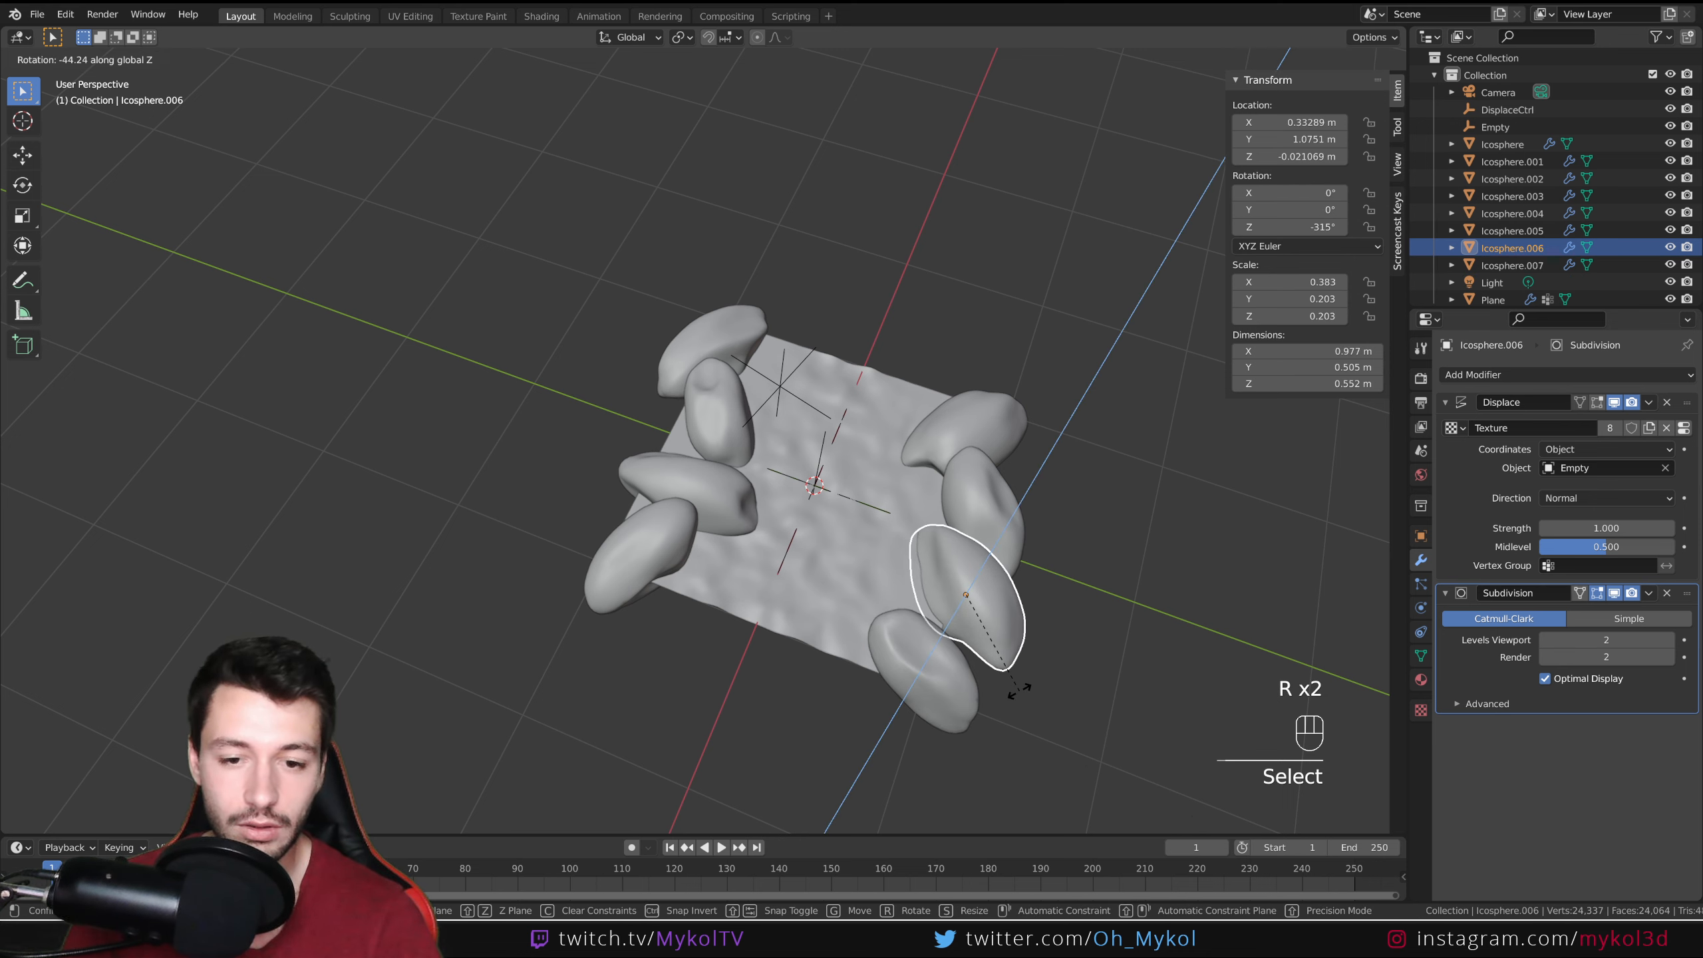
left_click(1017, 691)
middle_click_drag(1018, 691, 1044, 644)
key("r")
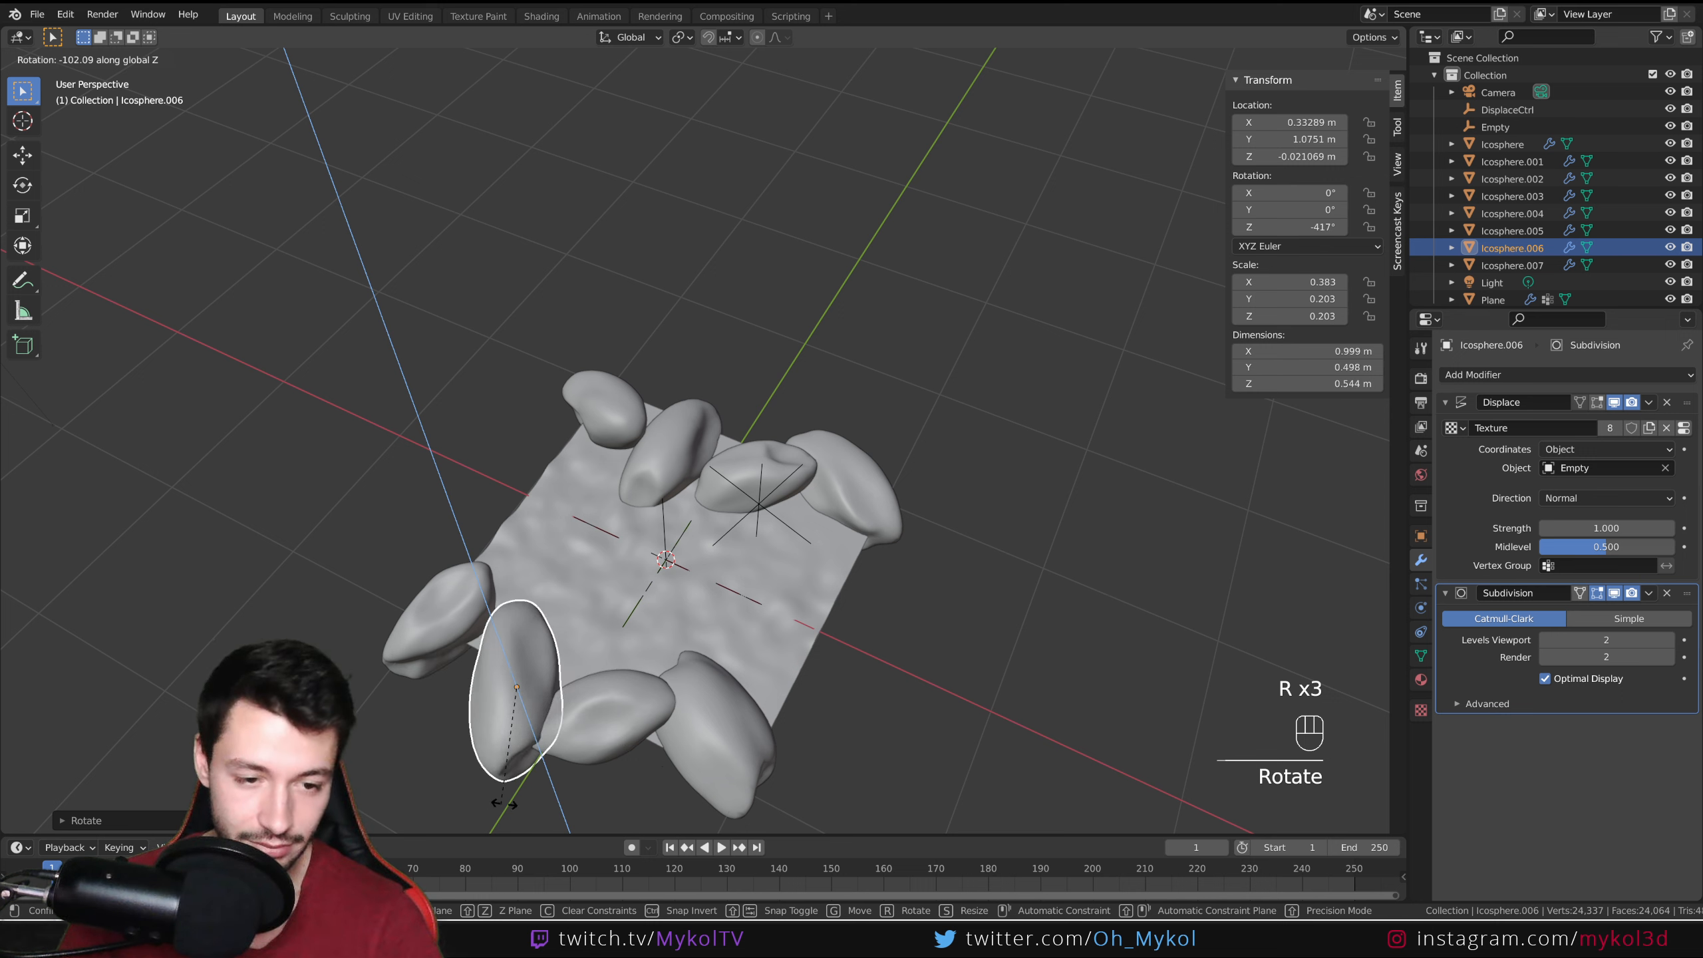
left_click(538, 807)
key("g")
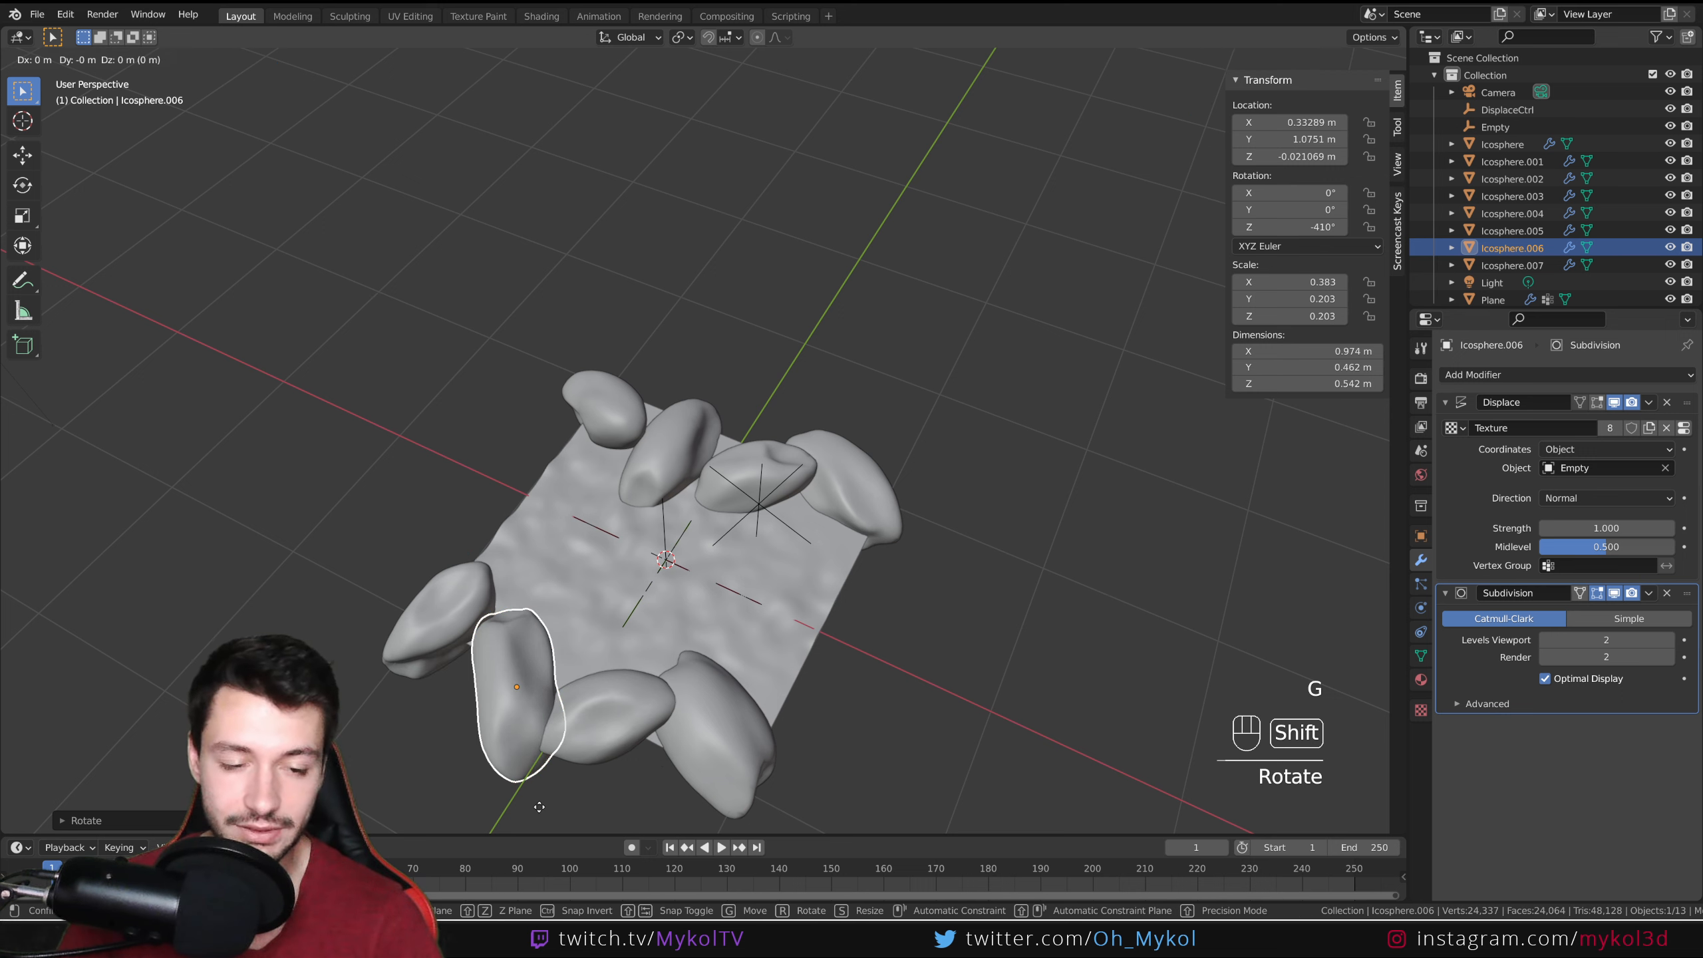
key("shift+z")
left_click(558, 731)
Step: Rotate Icosphere.005 around Z so it points in toward the water like the neighbouring rock
left_click(602, 717)
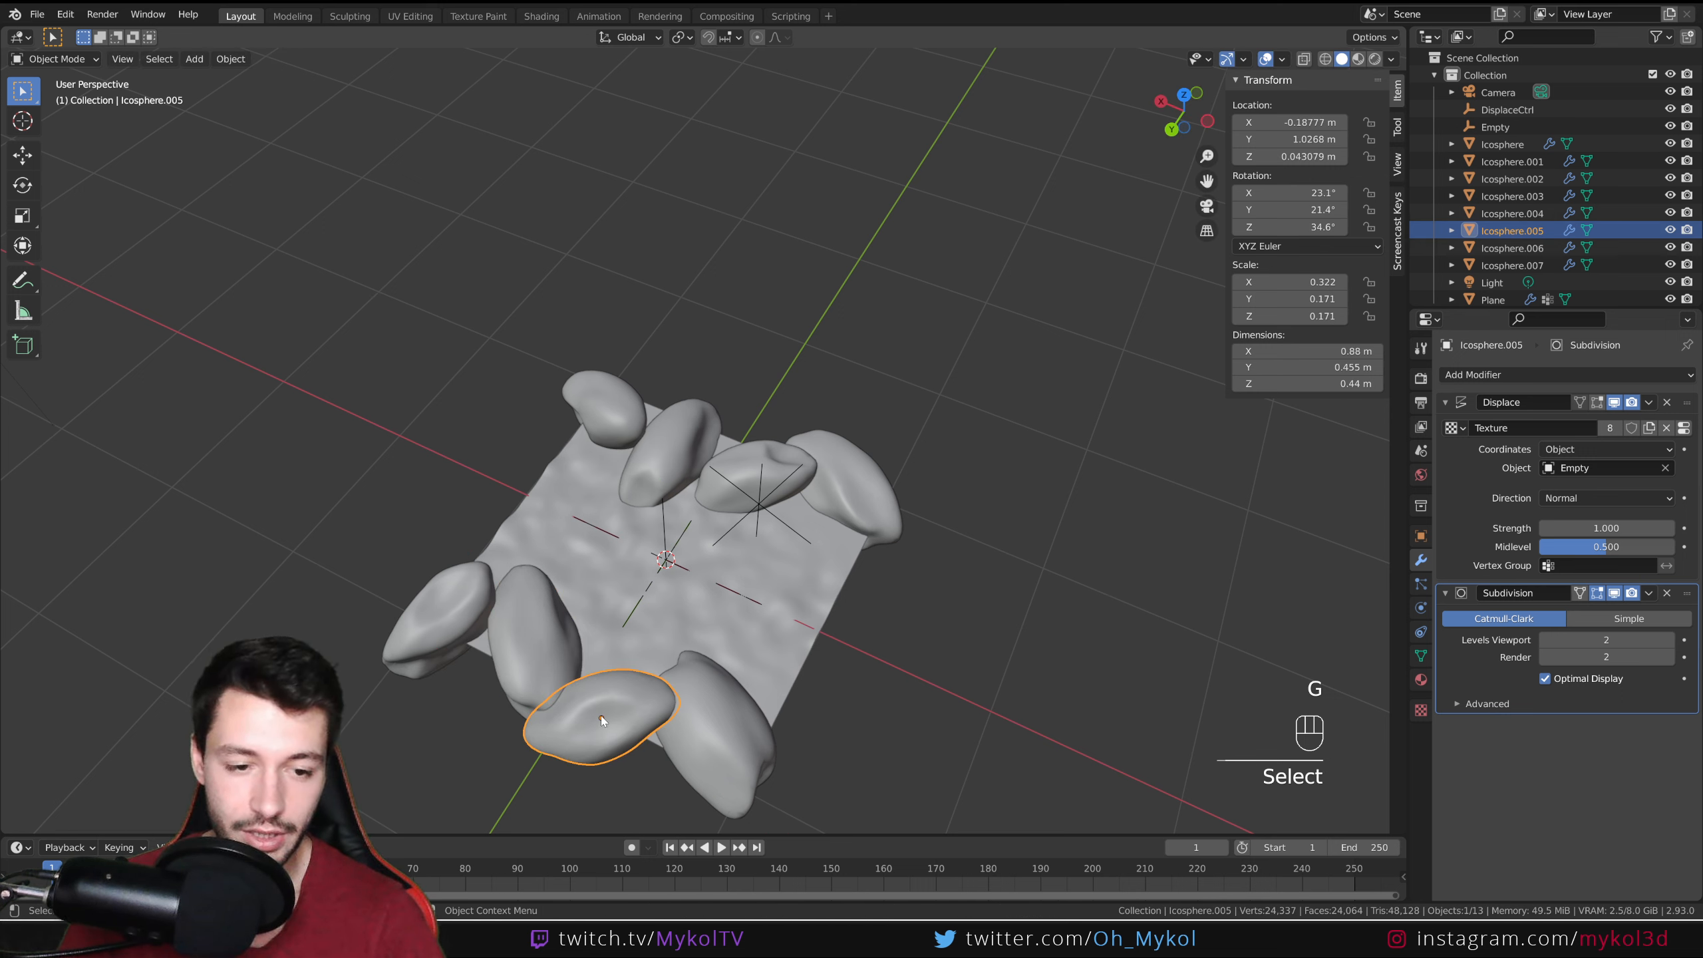
key("r")
key("z")
left_click(751, 674)
Step: Scale Icosphere.004 to about 0.271 × 0.144 × 0.144 and move it to about X -0.542 m, Y 0.903 m, Z -0.037 m
left_click(728, 728)
key("s")
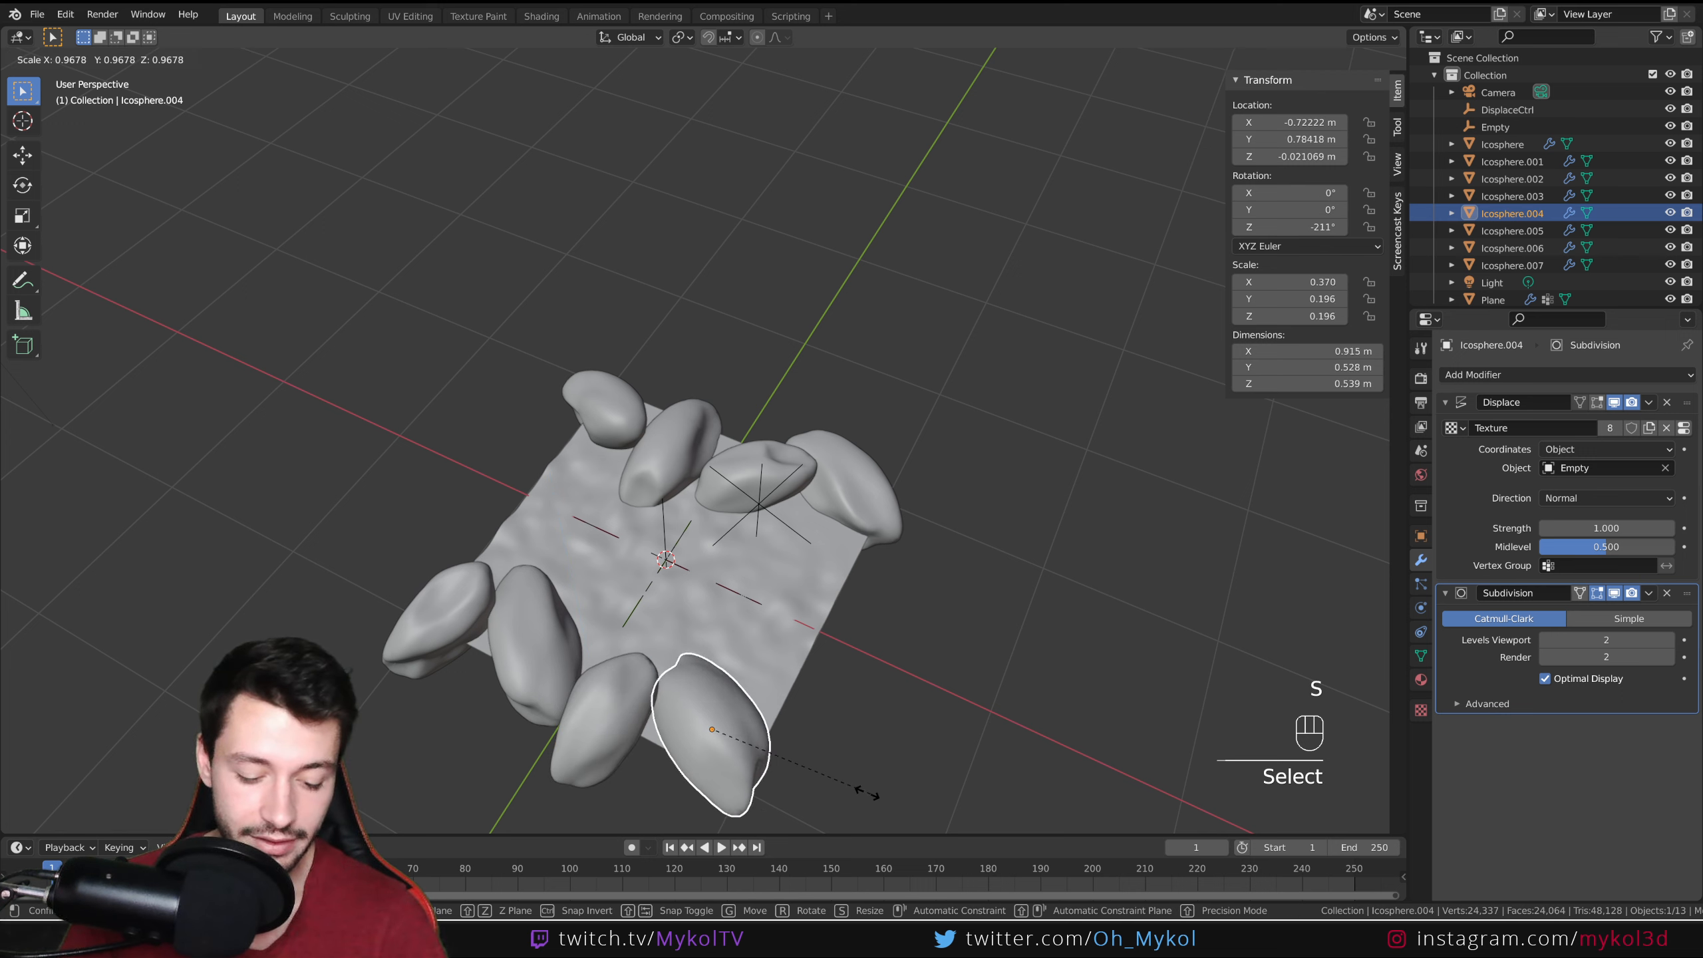
left_click(825, 781)
key("g")
left_click(771, 804)
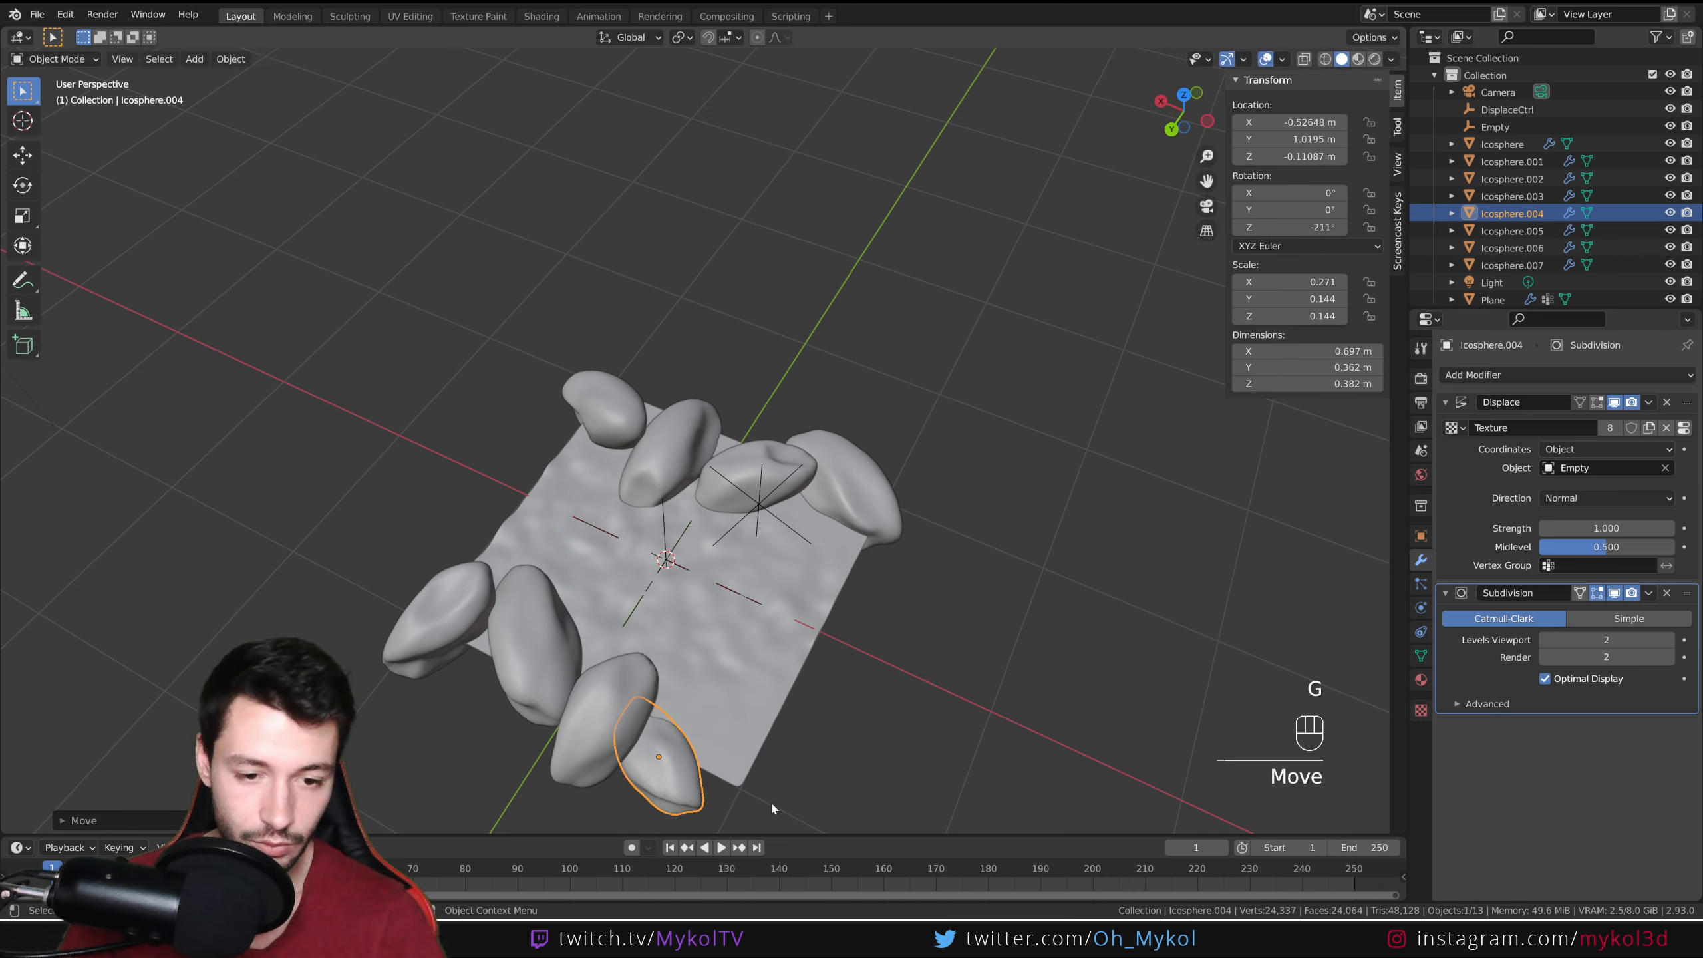
key("g")
middle_click_drag(789, 798, 703, 775)
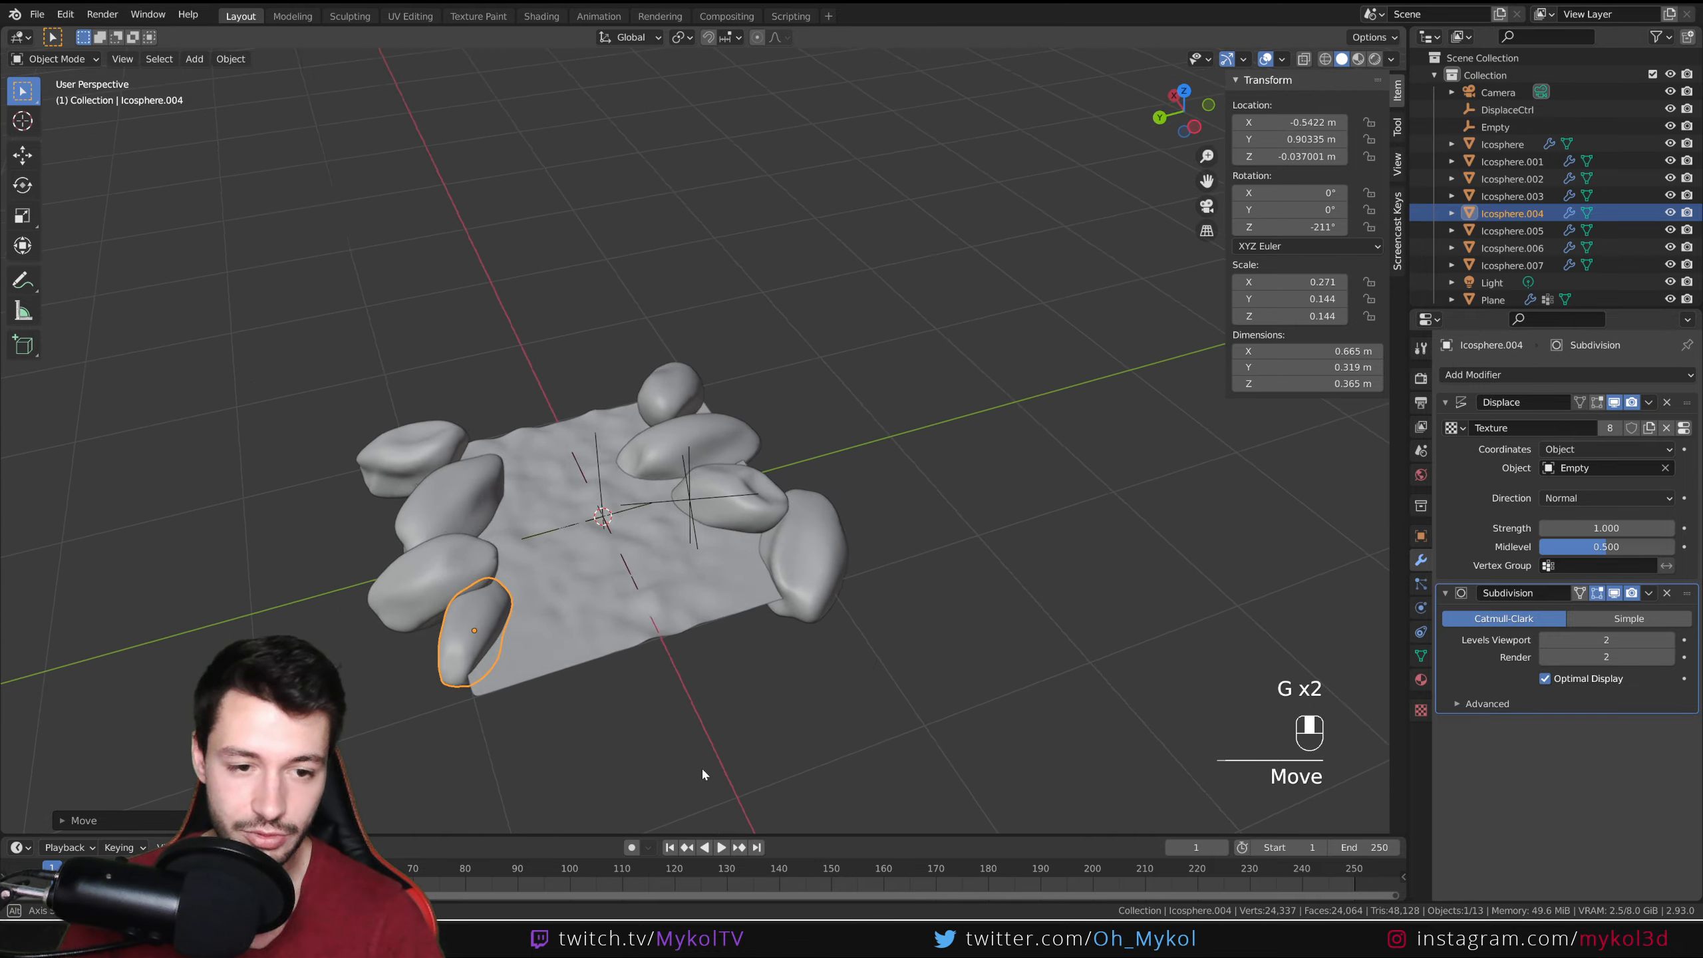
Step: Switch the viewport to Material Preview shading with a close, low view of the water and rocks
scroll(682, 677, "up", 4)
left_click(1358, 59)
middle_click_drag(838, 401, 856, 548)
Step: Try moving the DisplaceCtrl empty about 0.55 m along X to preview the flowing water, then cancel the movement
left_click(855, 541)
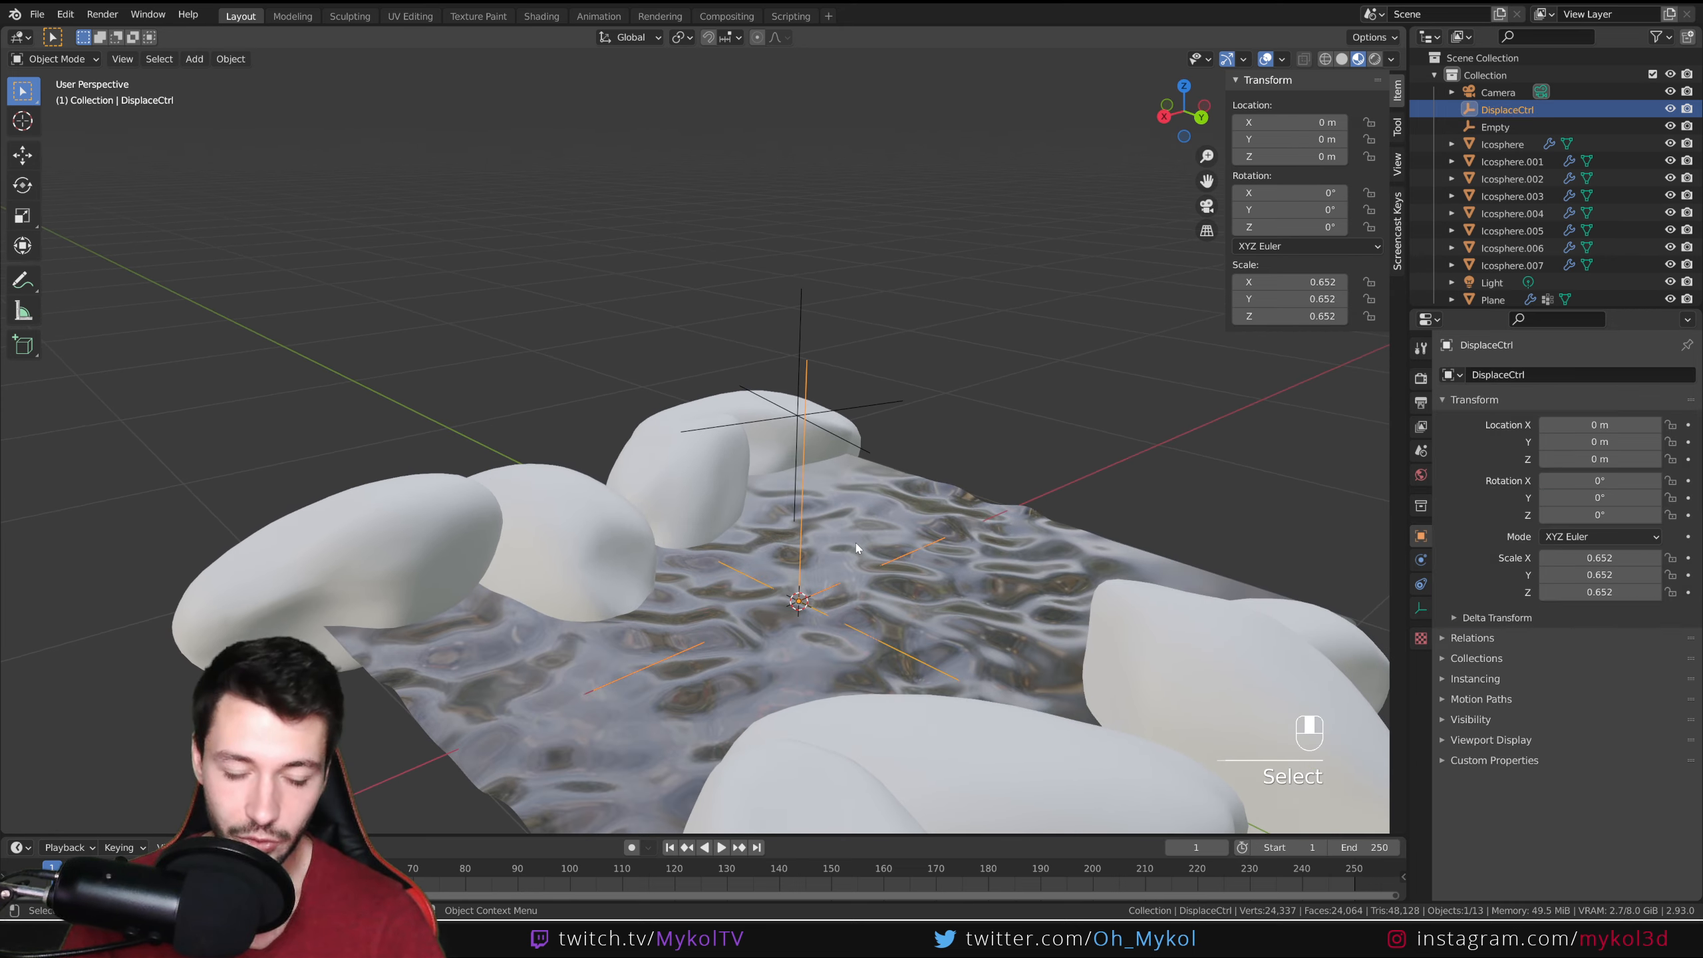
key("g")
key("x")
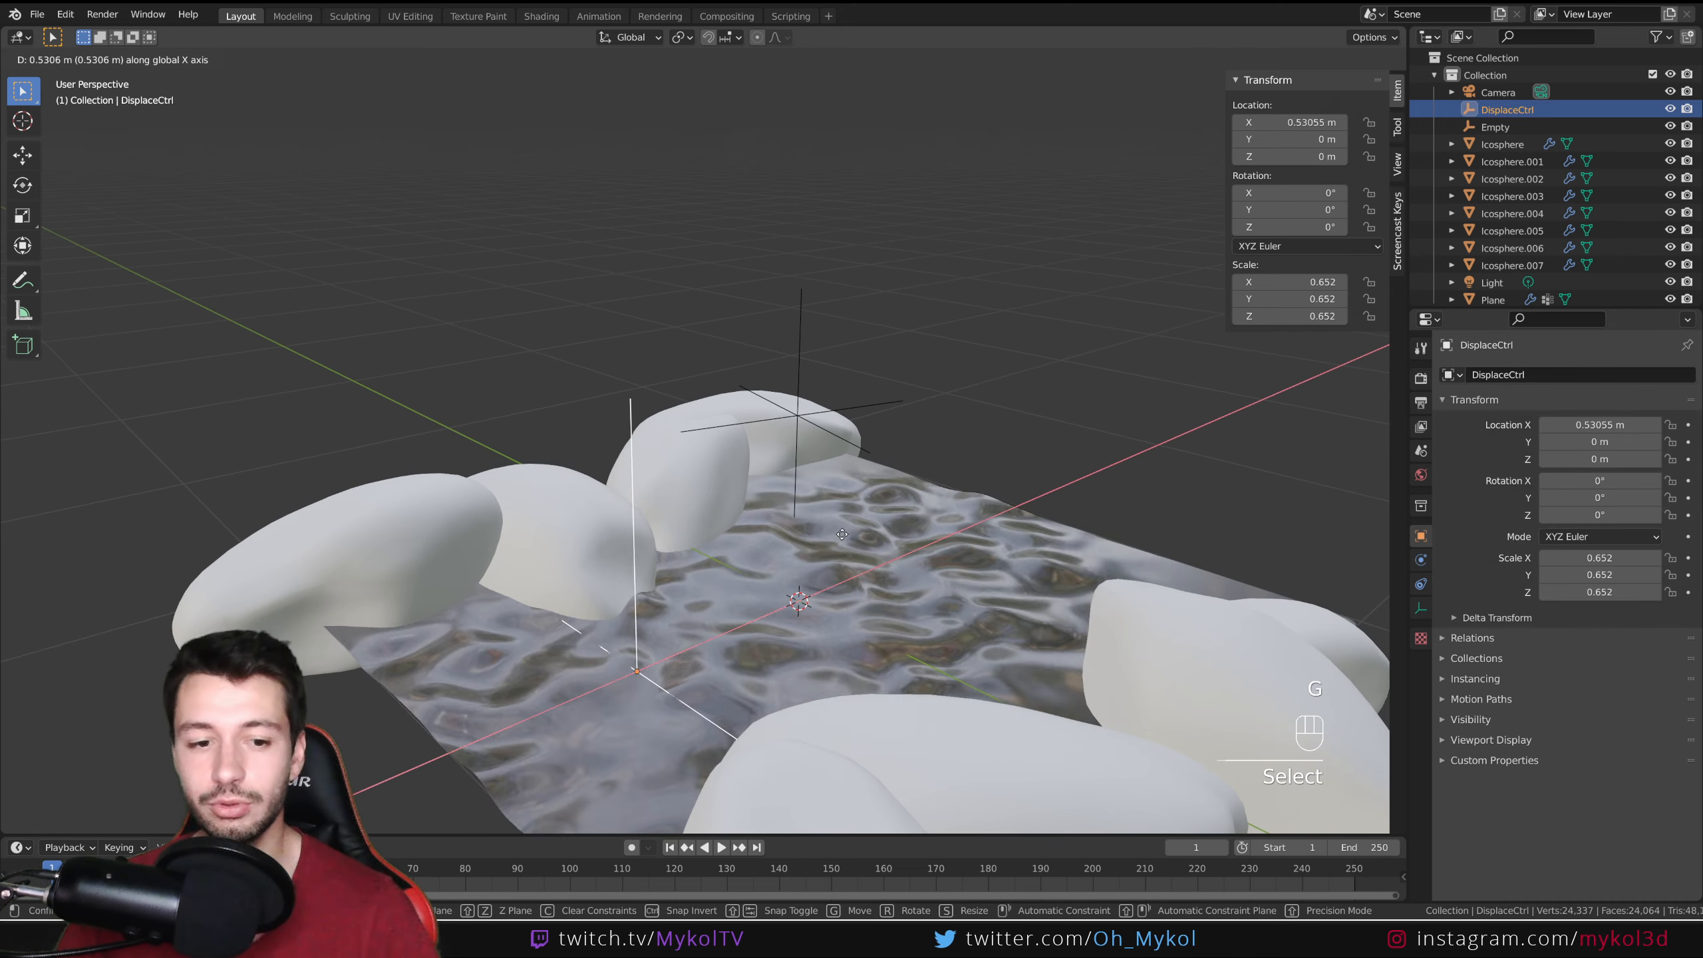
key("Escape")
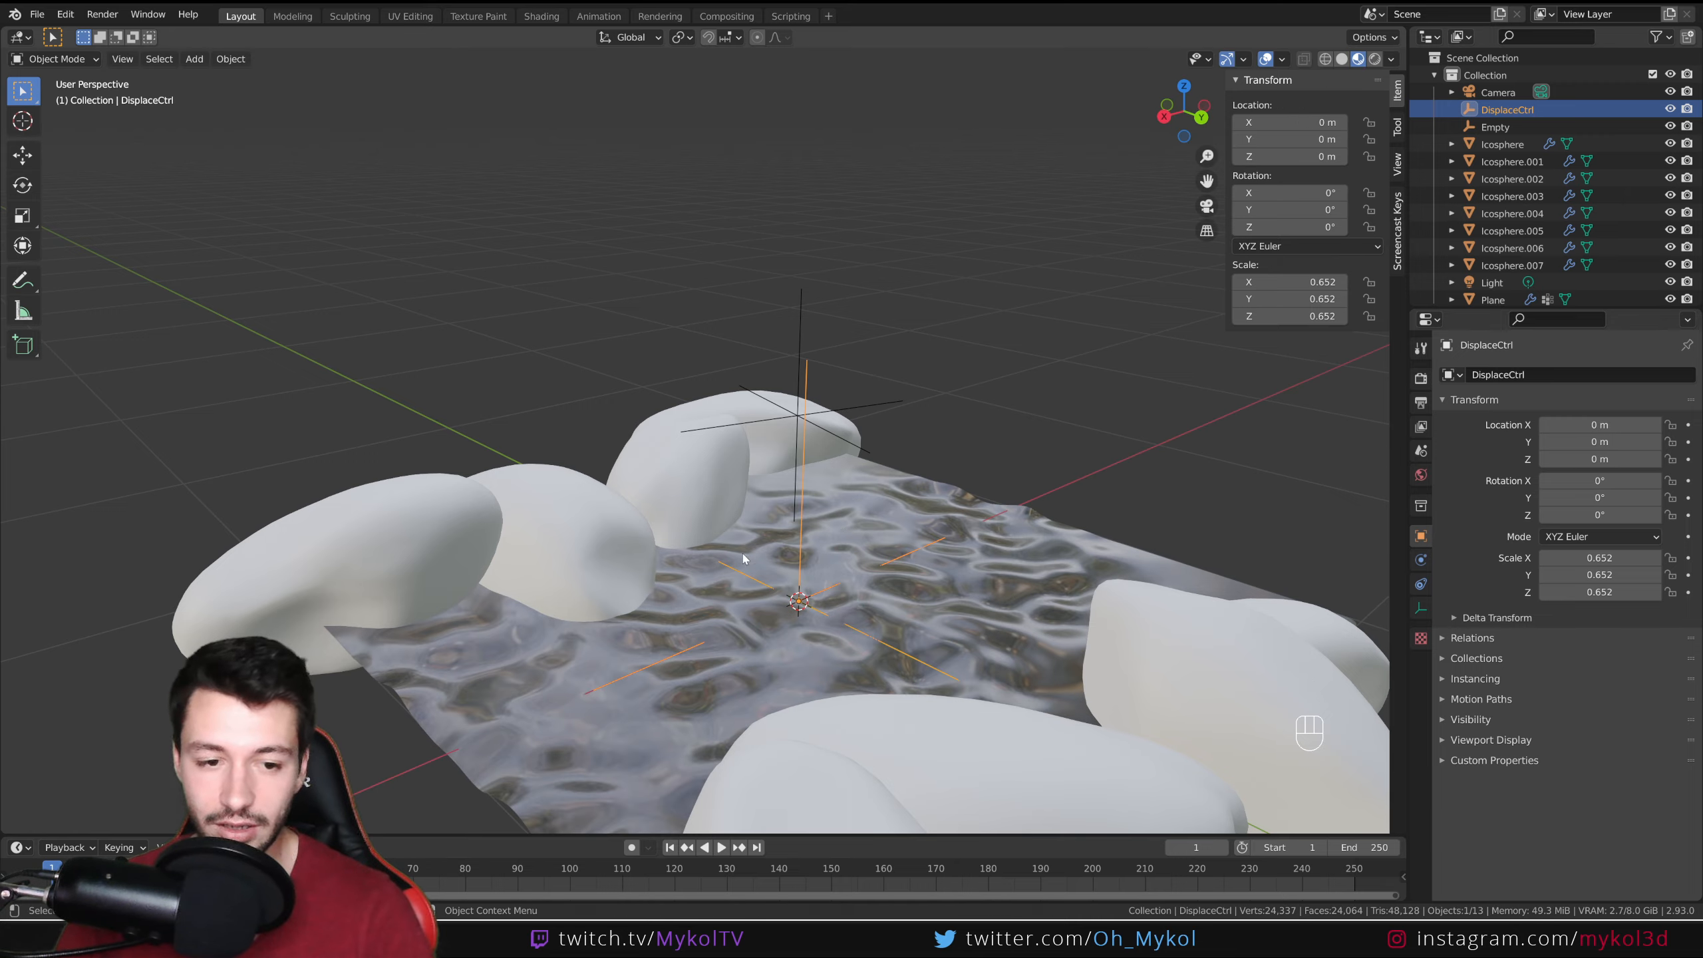
scroll(616, 644, "up", 3)
middle_click_drag(617, 644, 1025, 505)
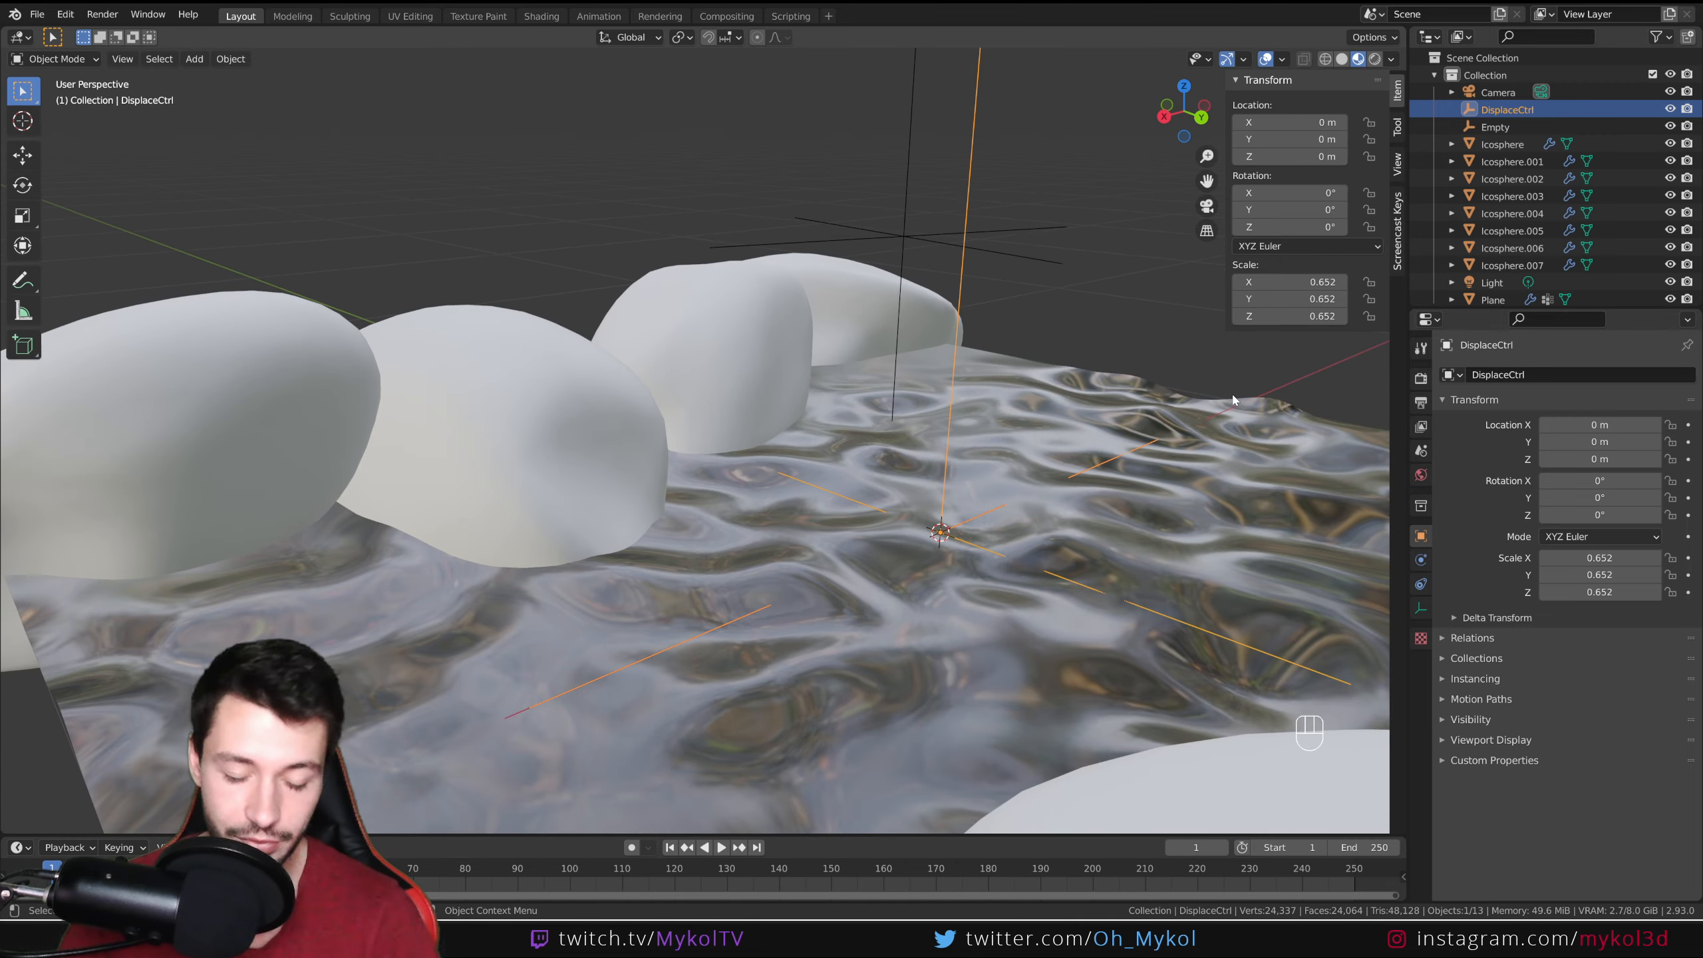
key("g")
key("x")
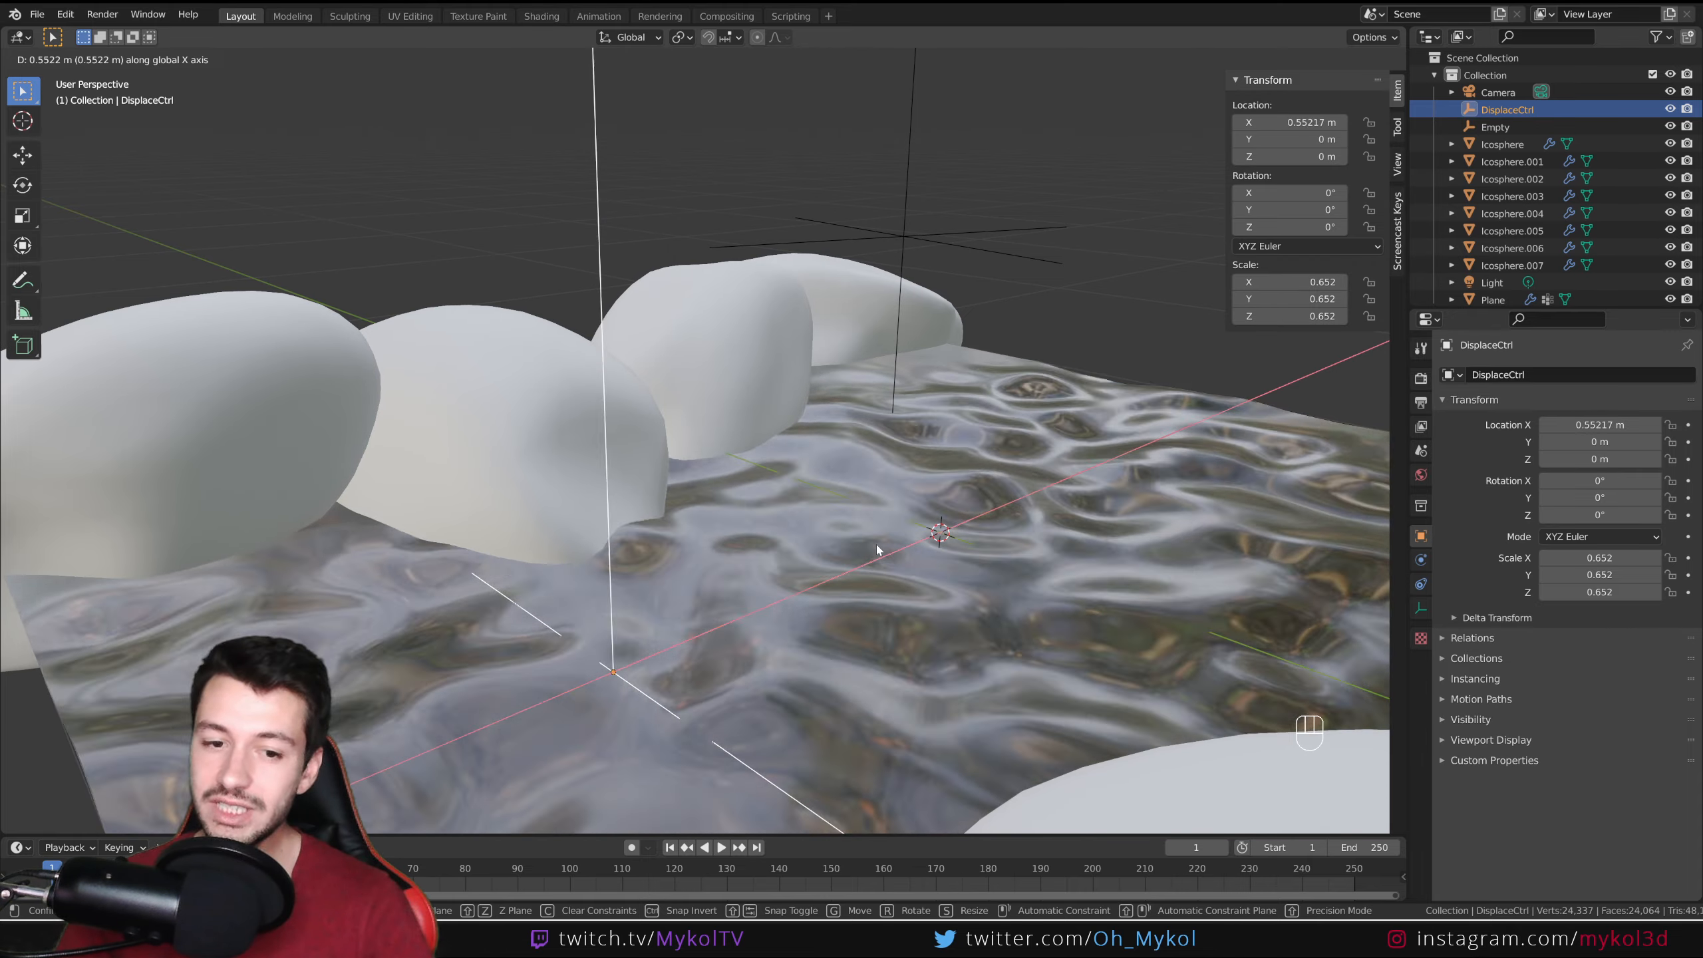
right_click(769, 616)
Step: Examine the water plane between the rocks from several angles and distances, with its modifiers shown
middle_click_drag(769, 616, 868, 596)
scroll(913, 645, "down", 3)
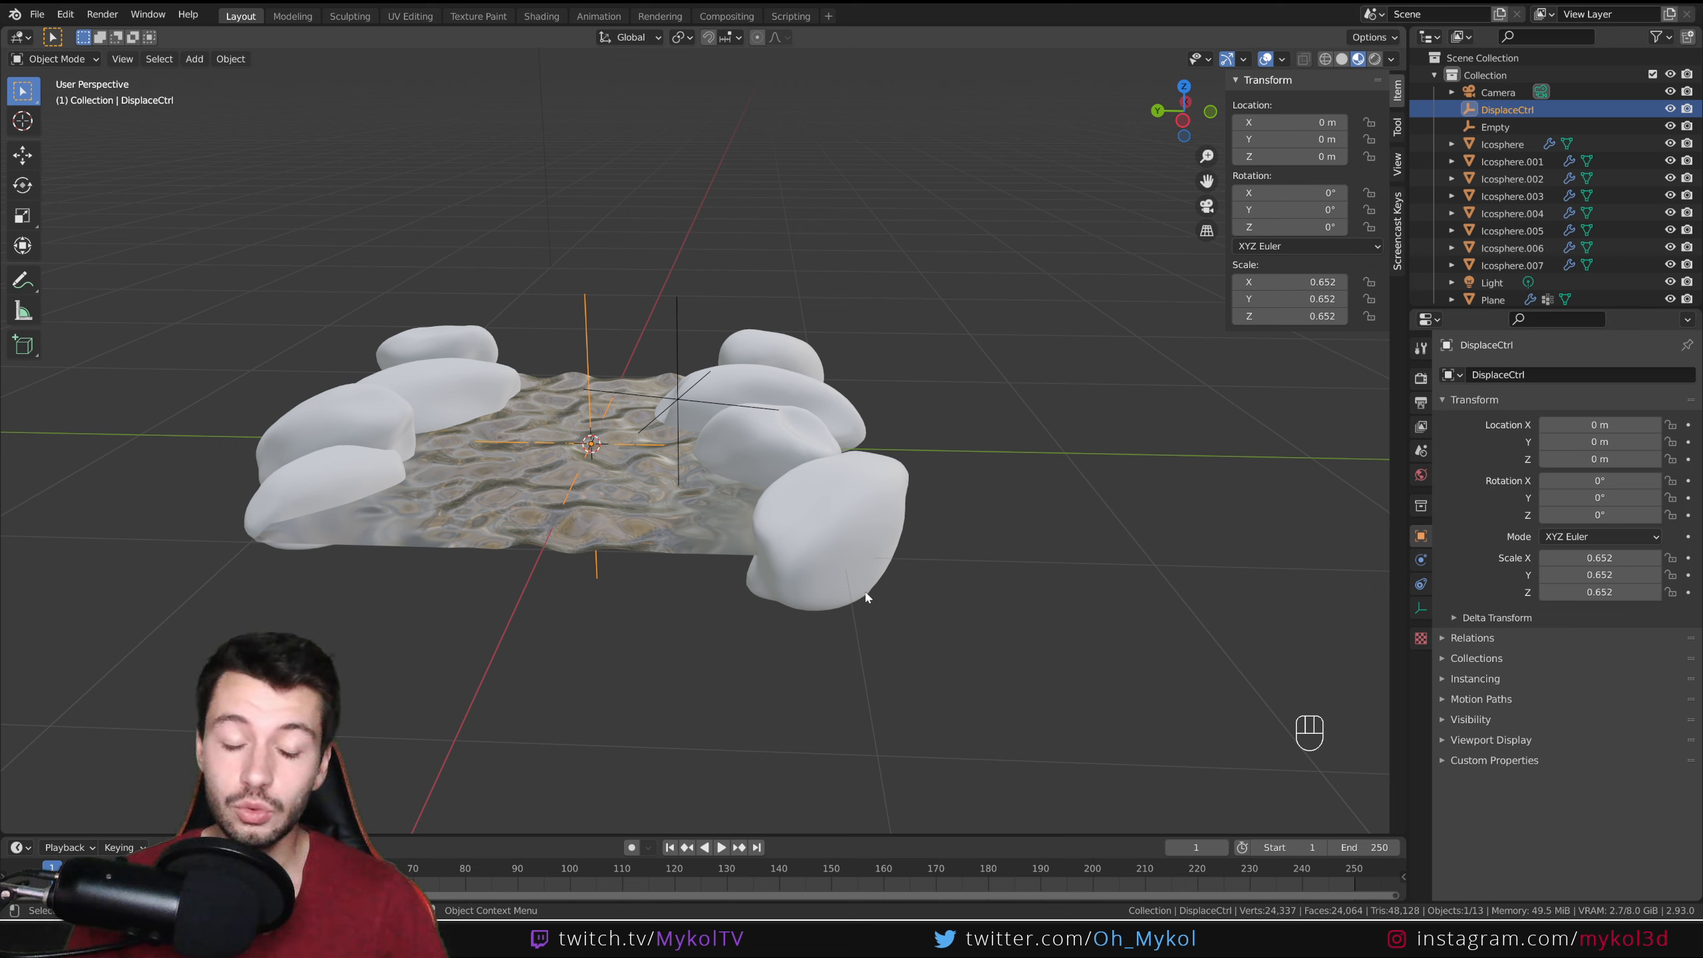
left_click(590, 505)
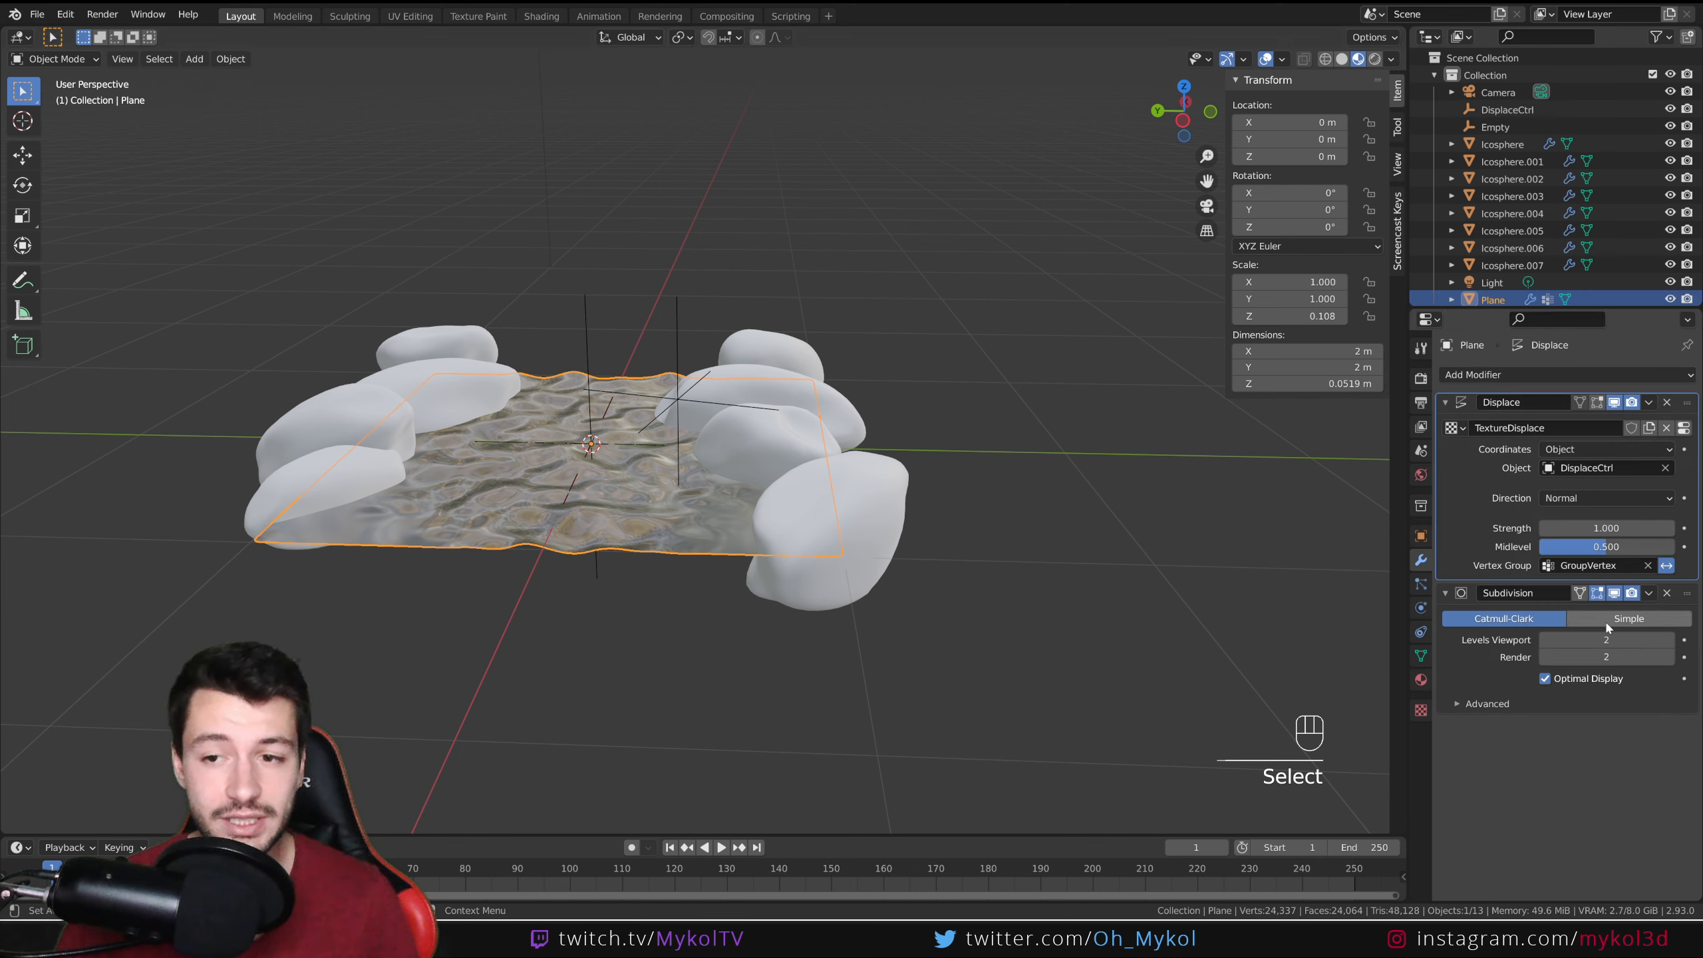
scroll(620, 489, "up", 5)
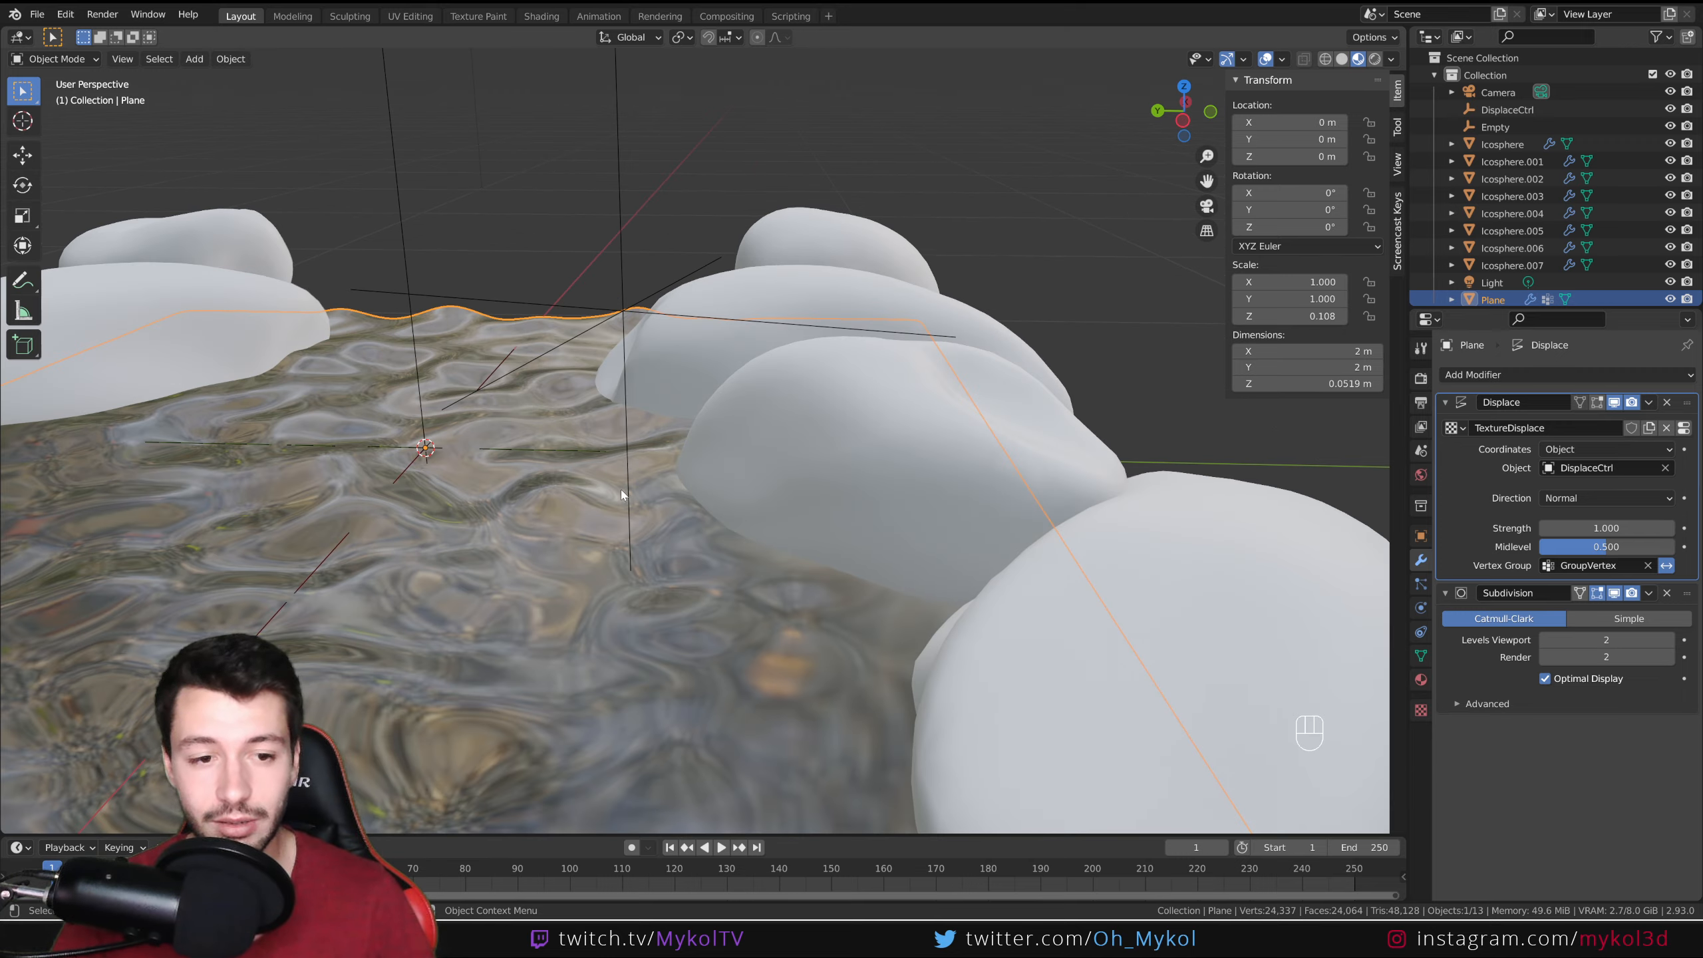
middle_click_drag(620, 489, 652, 534)
scroll(739, 529, "down", 5)
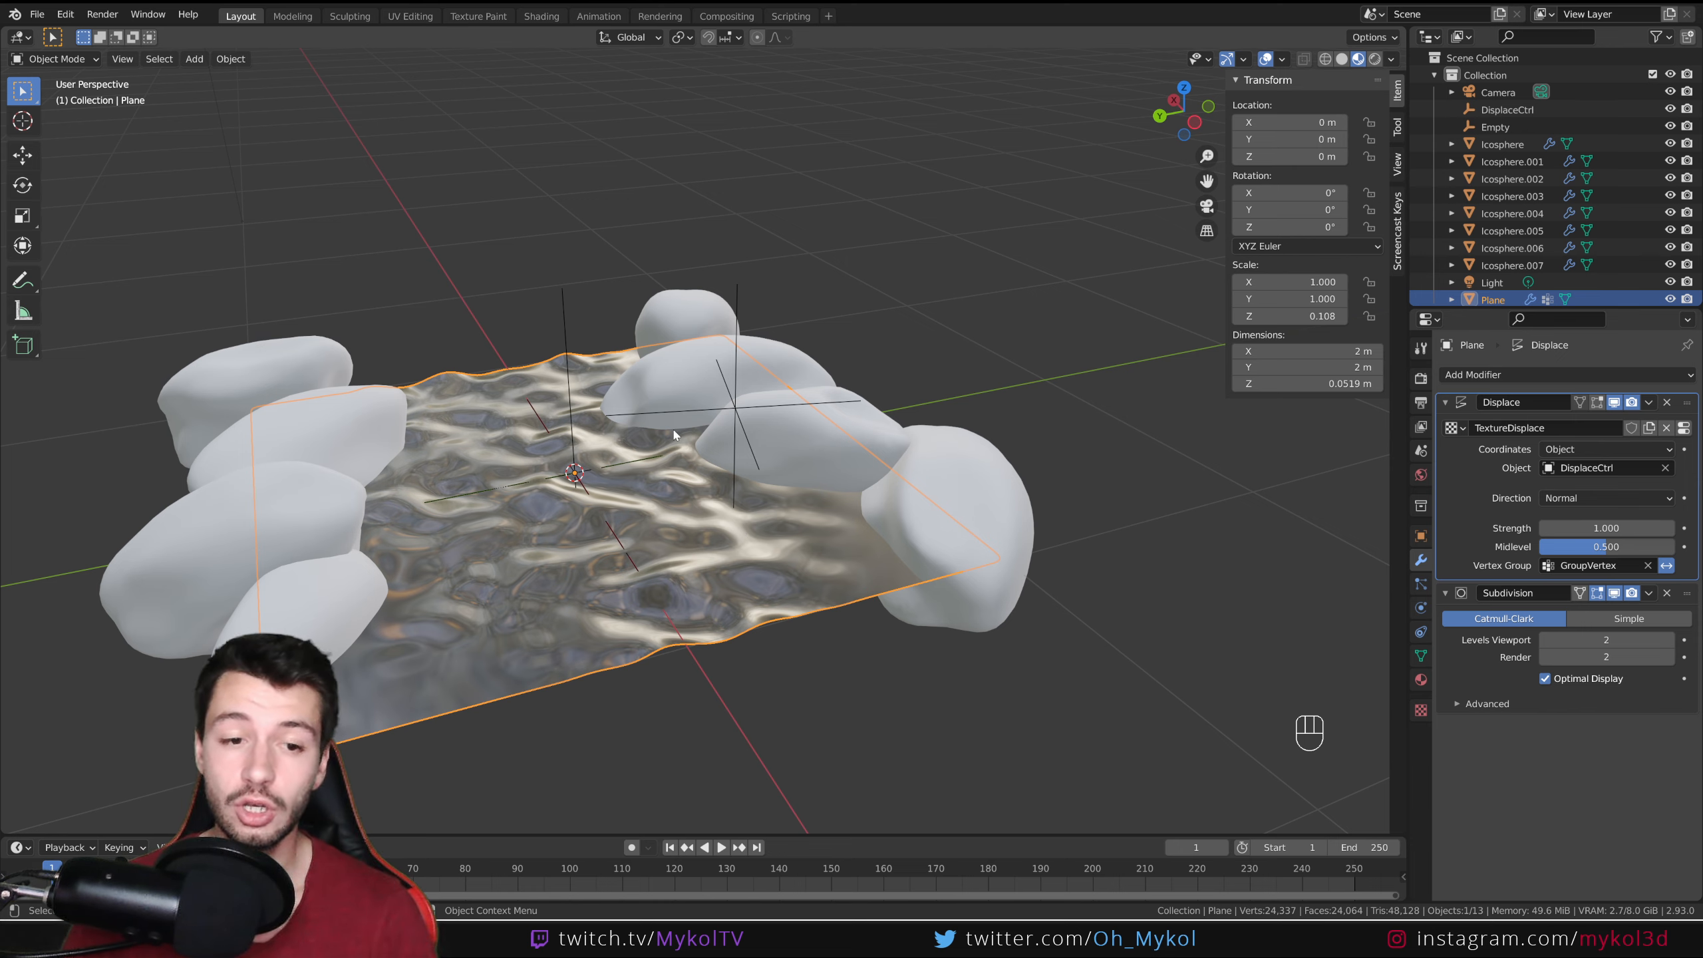
scroll(611, 443, "down", 4)
scroll(611, 443, "up", 4)
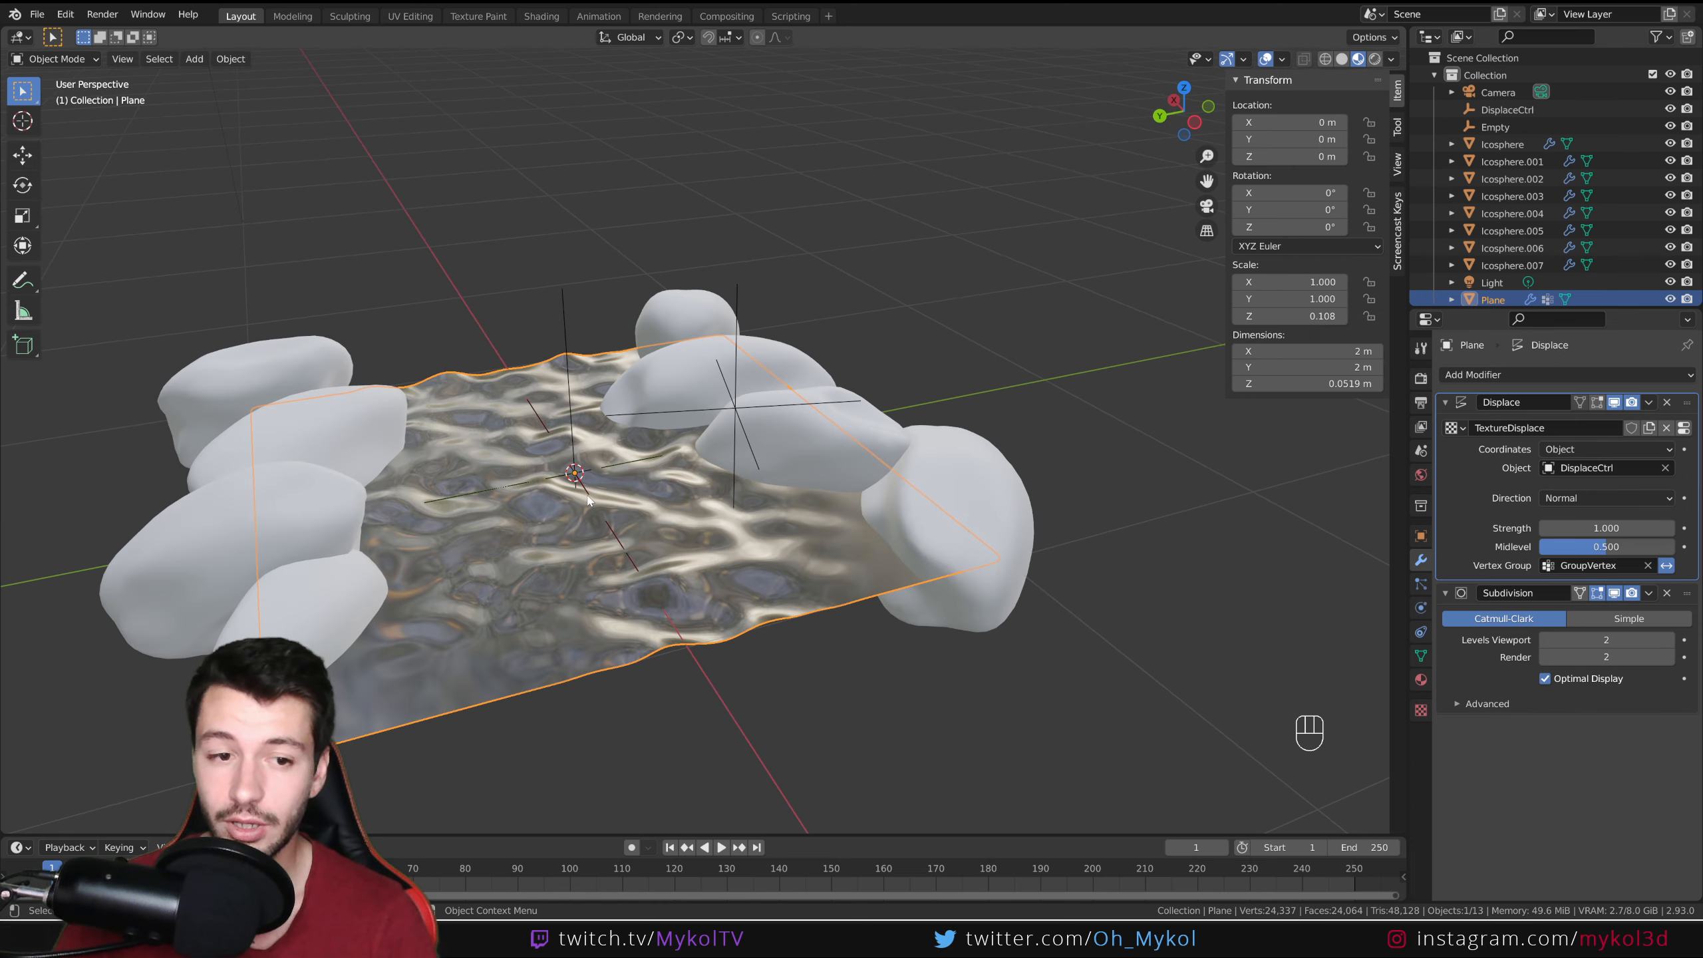
scroll(588, 499, "down", 3)
Step: Scale the water plane up uniformly by about 17.6 times to form a large surface
left_click(838, 638)
scroll(838, 637, "down", 3)
key("s")
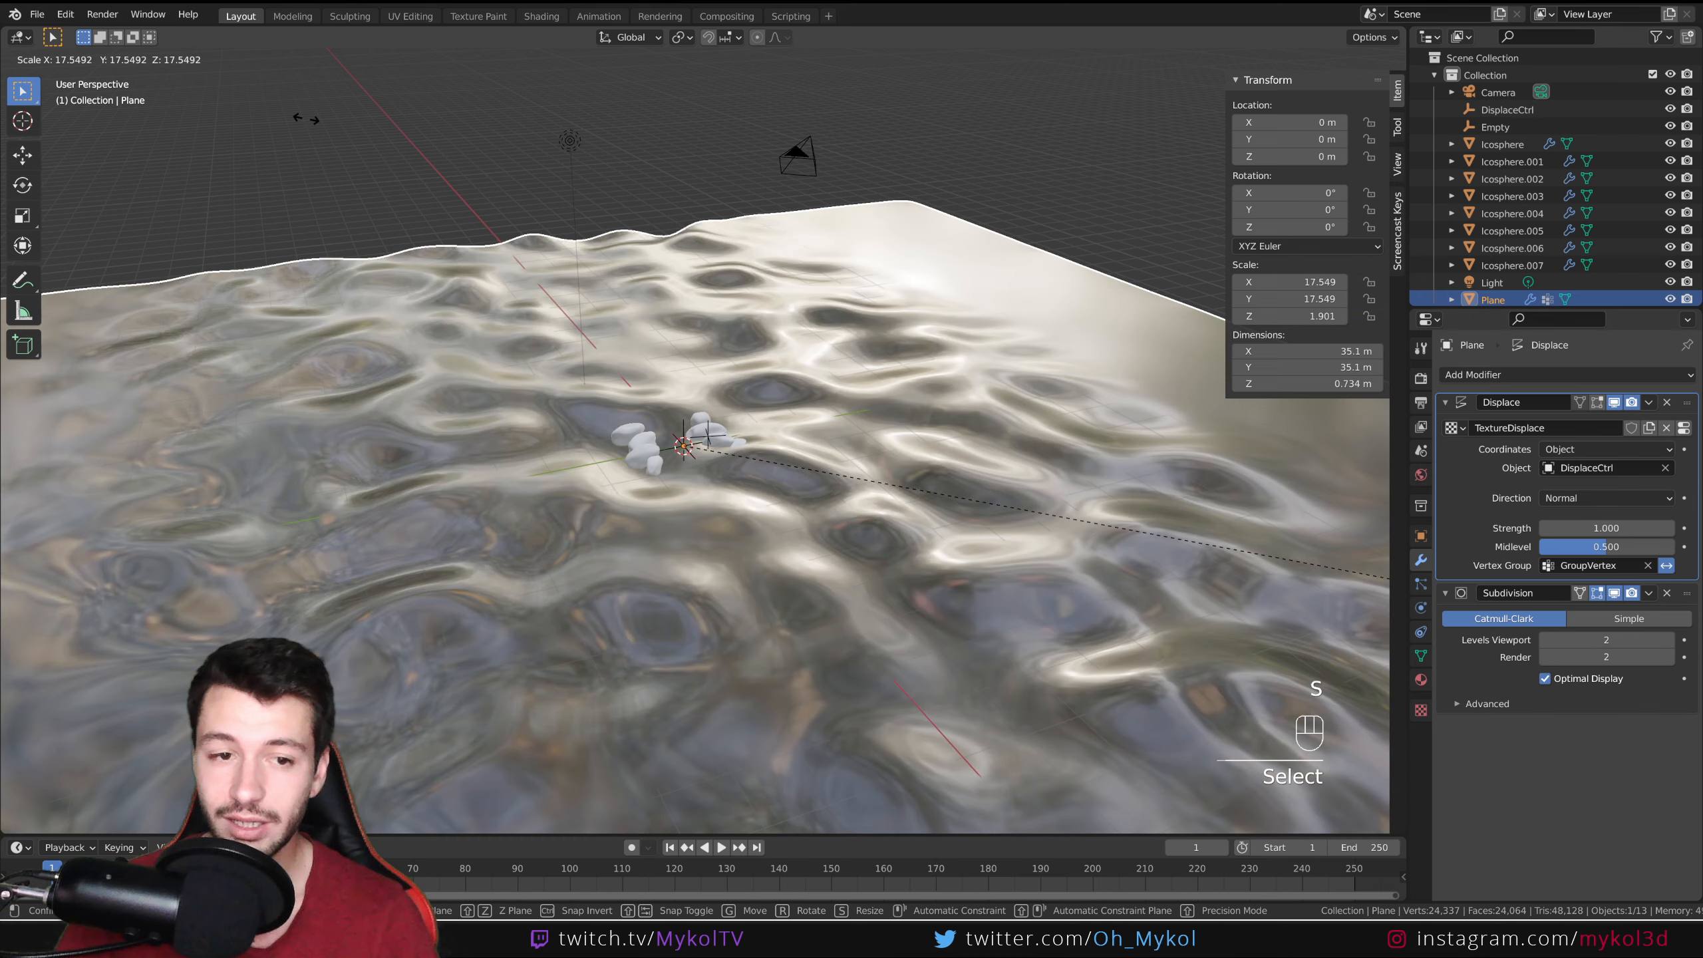
left_click(902, 493)
scroll(902, 492, "down", 5)
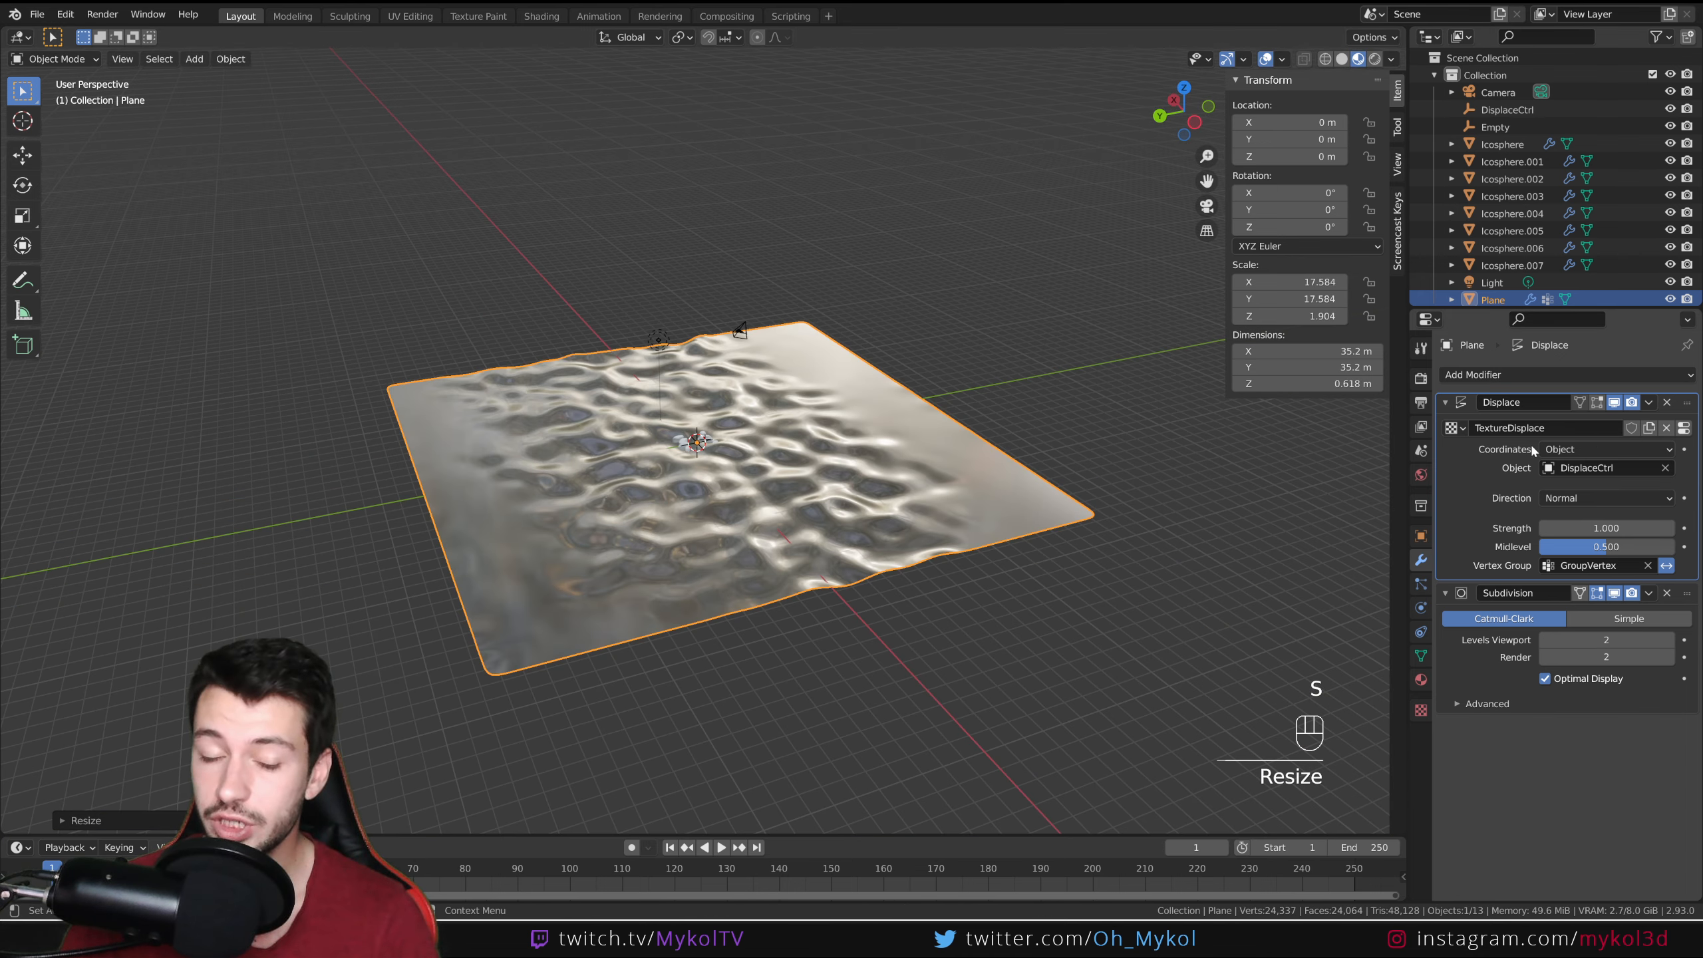
Step: Scale the enlarged plane by about 4.6 times along the global Z axis to form mountain-like terrain, and inspect its peaks
middle_click_drag(1000, 584, 1038, 557)
key("s")
key("z")
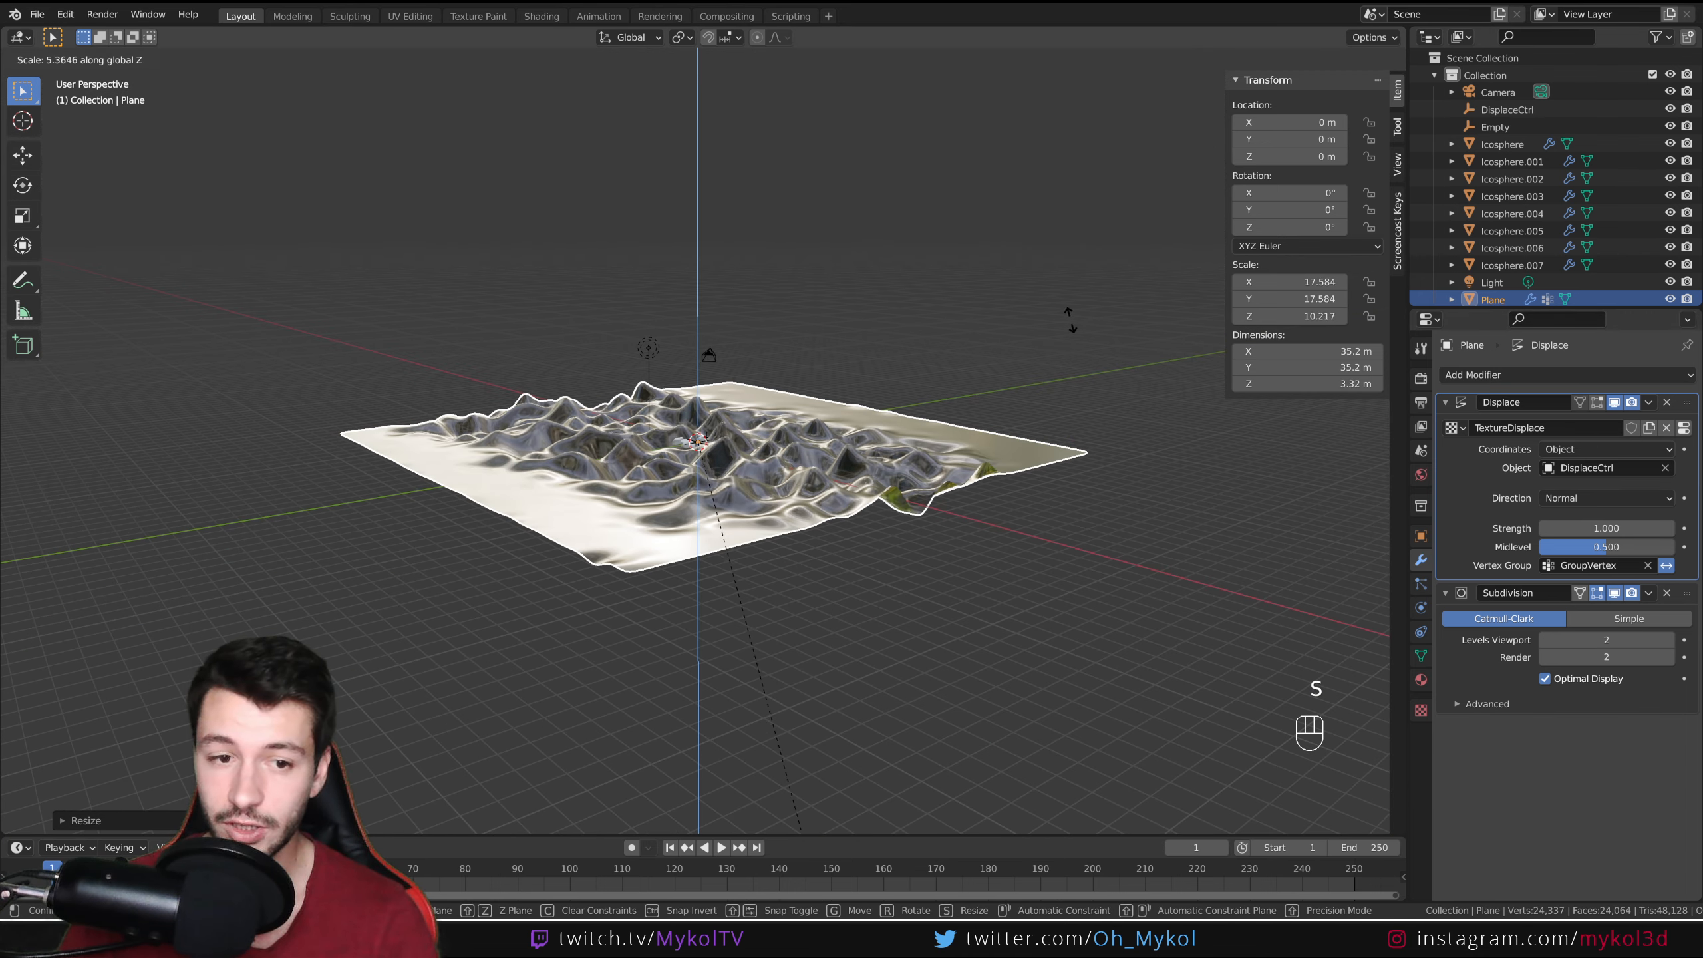
left_click(965, 153)
scroll(810, 325, "up", 5)
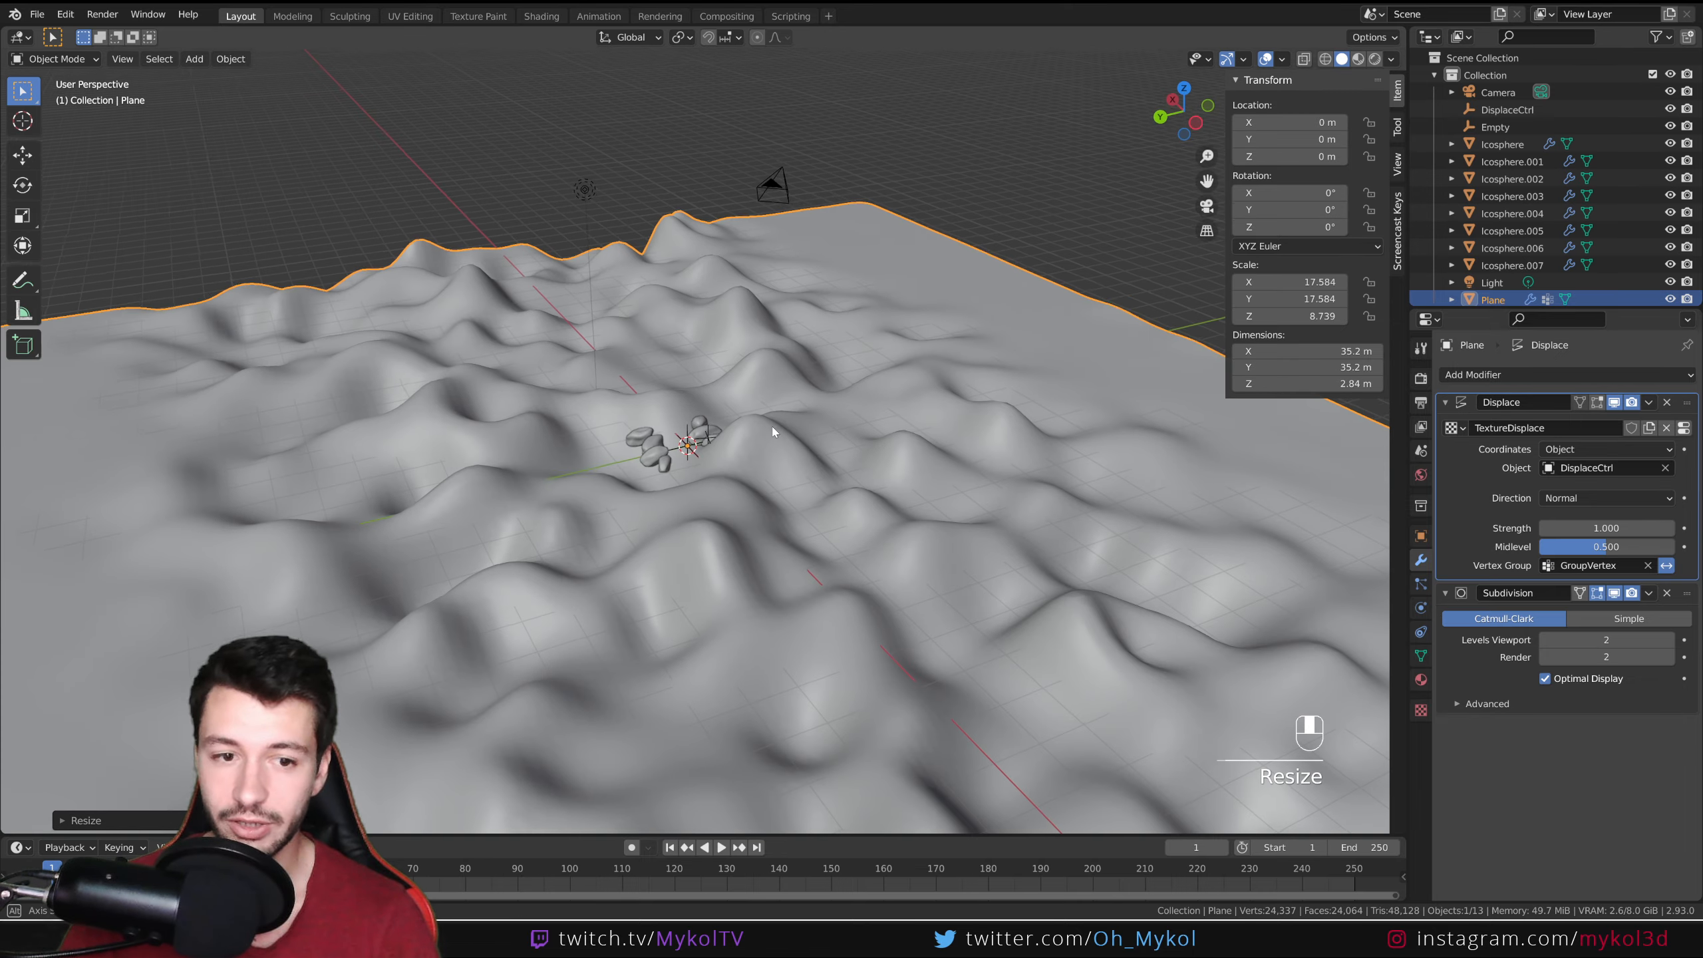
mouse_move(774, 431)
middle_mouse_down()
mouse_move(807, 510)
mouse_move(782, 426)
middle_mouse_up()
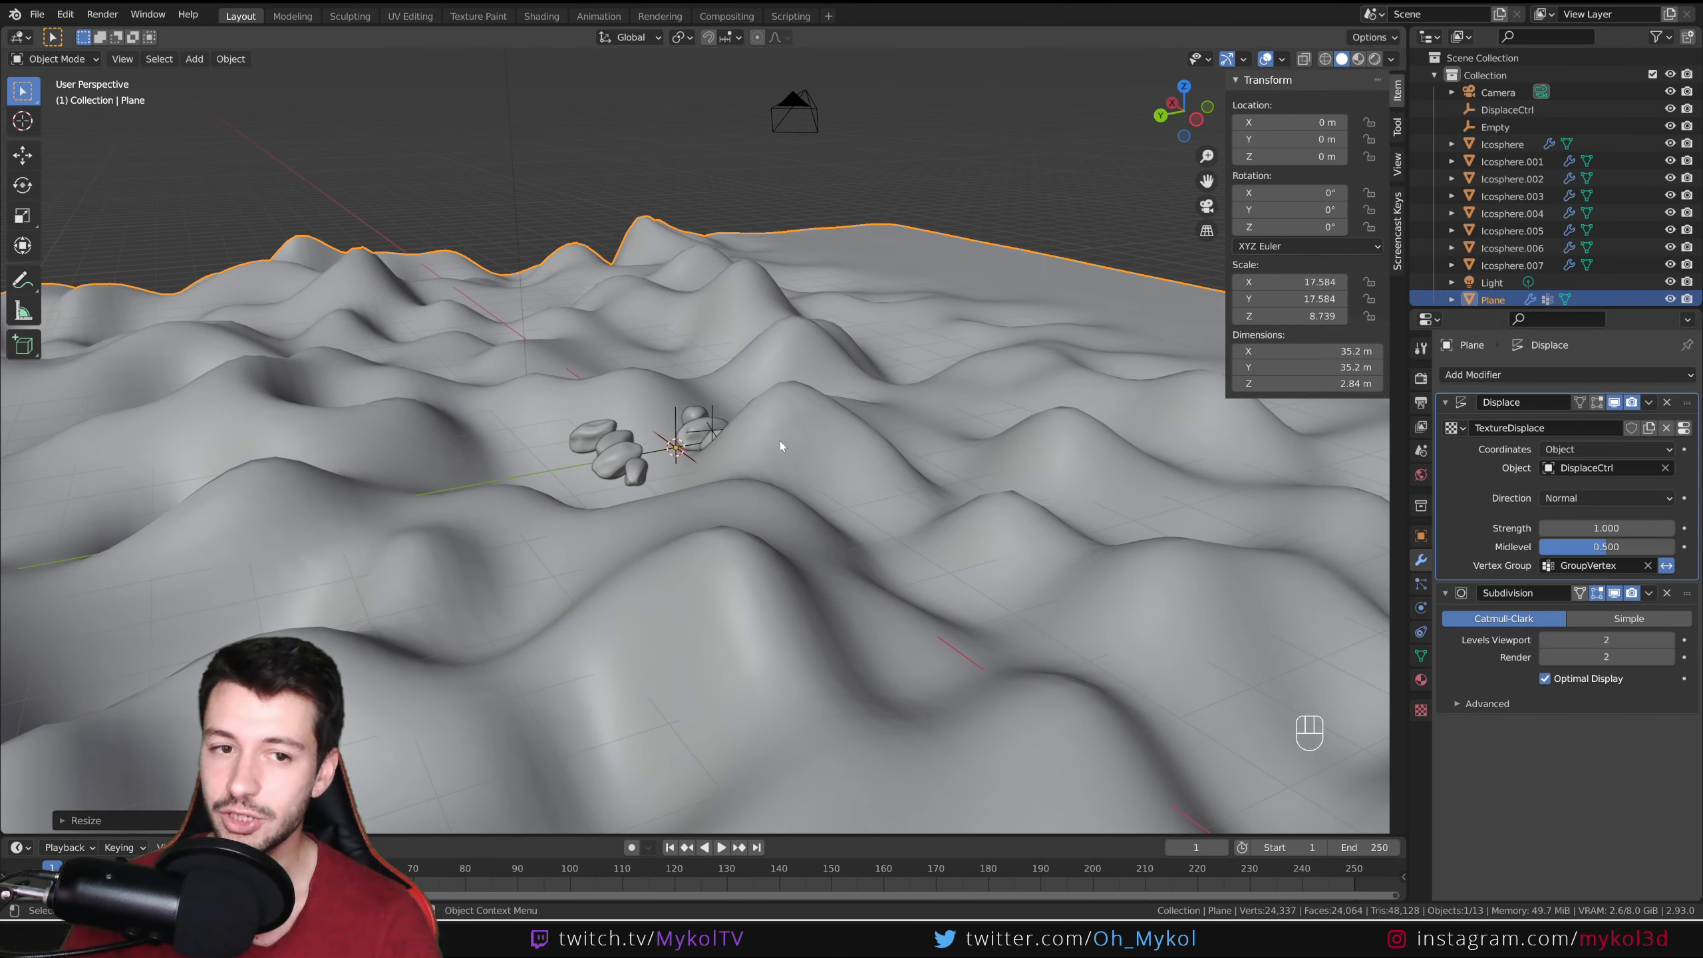
scroll(780, 443, "down", 6)
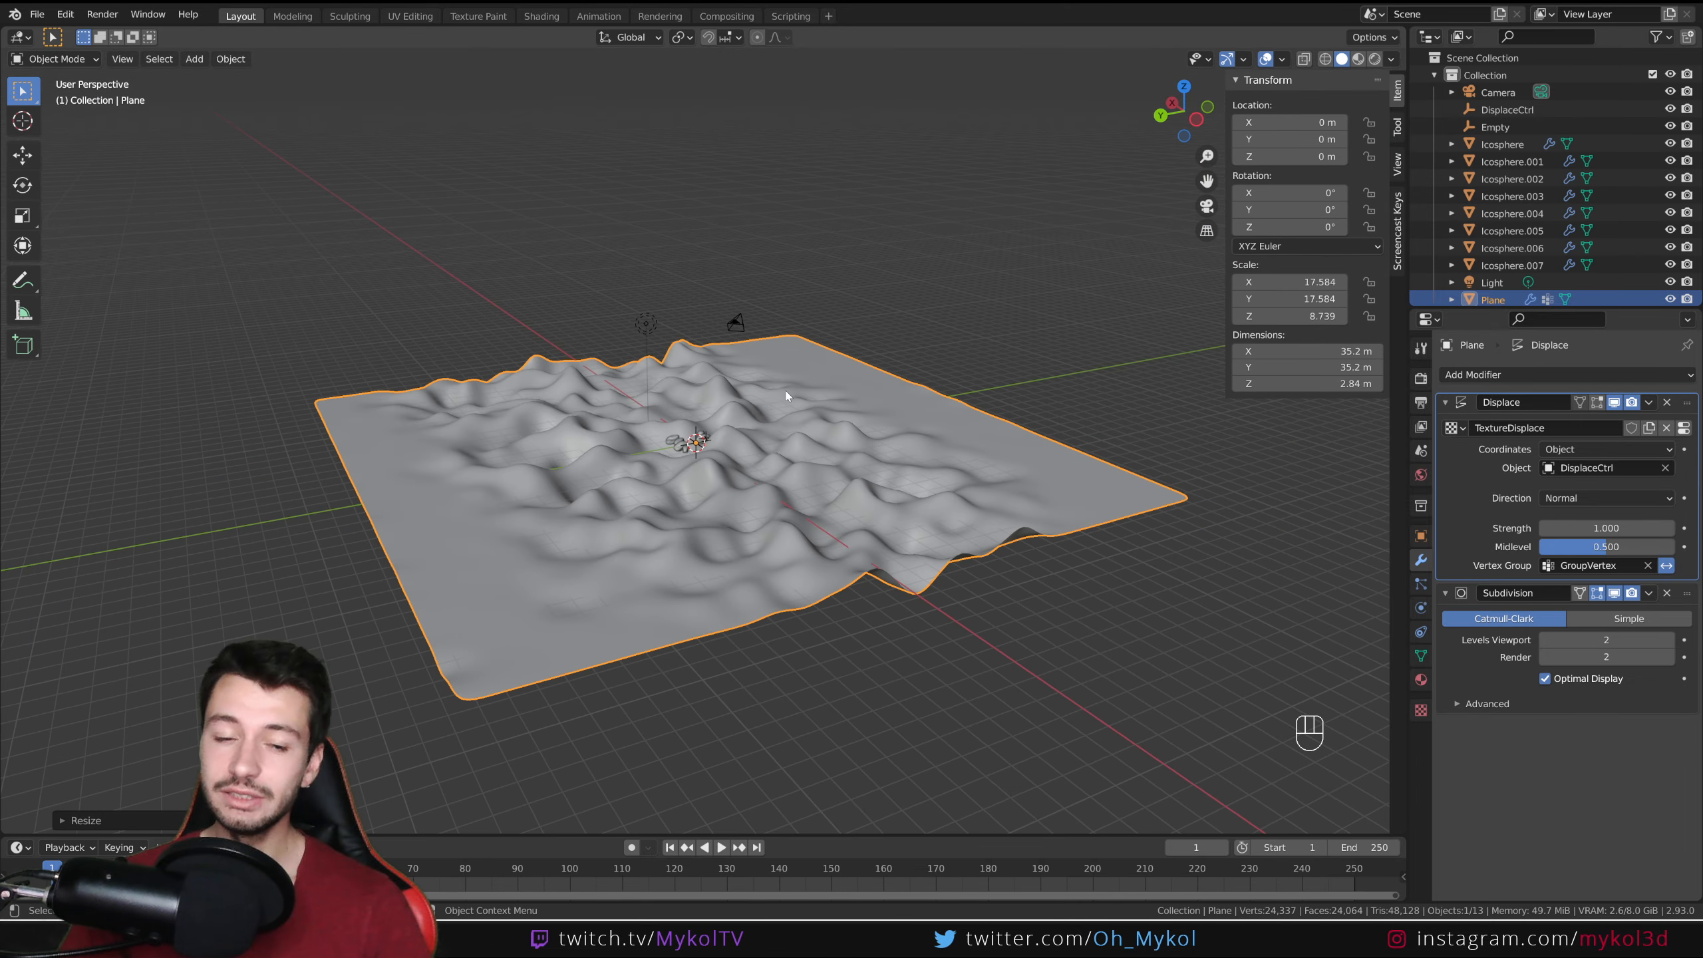
Step: Undo both the Z scaling and the uniform enlargement of the plane, and bring the small water scene with its rocks into close view
key("ctrl+z")
key("ctrl+z")
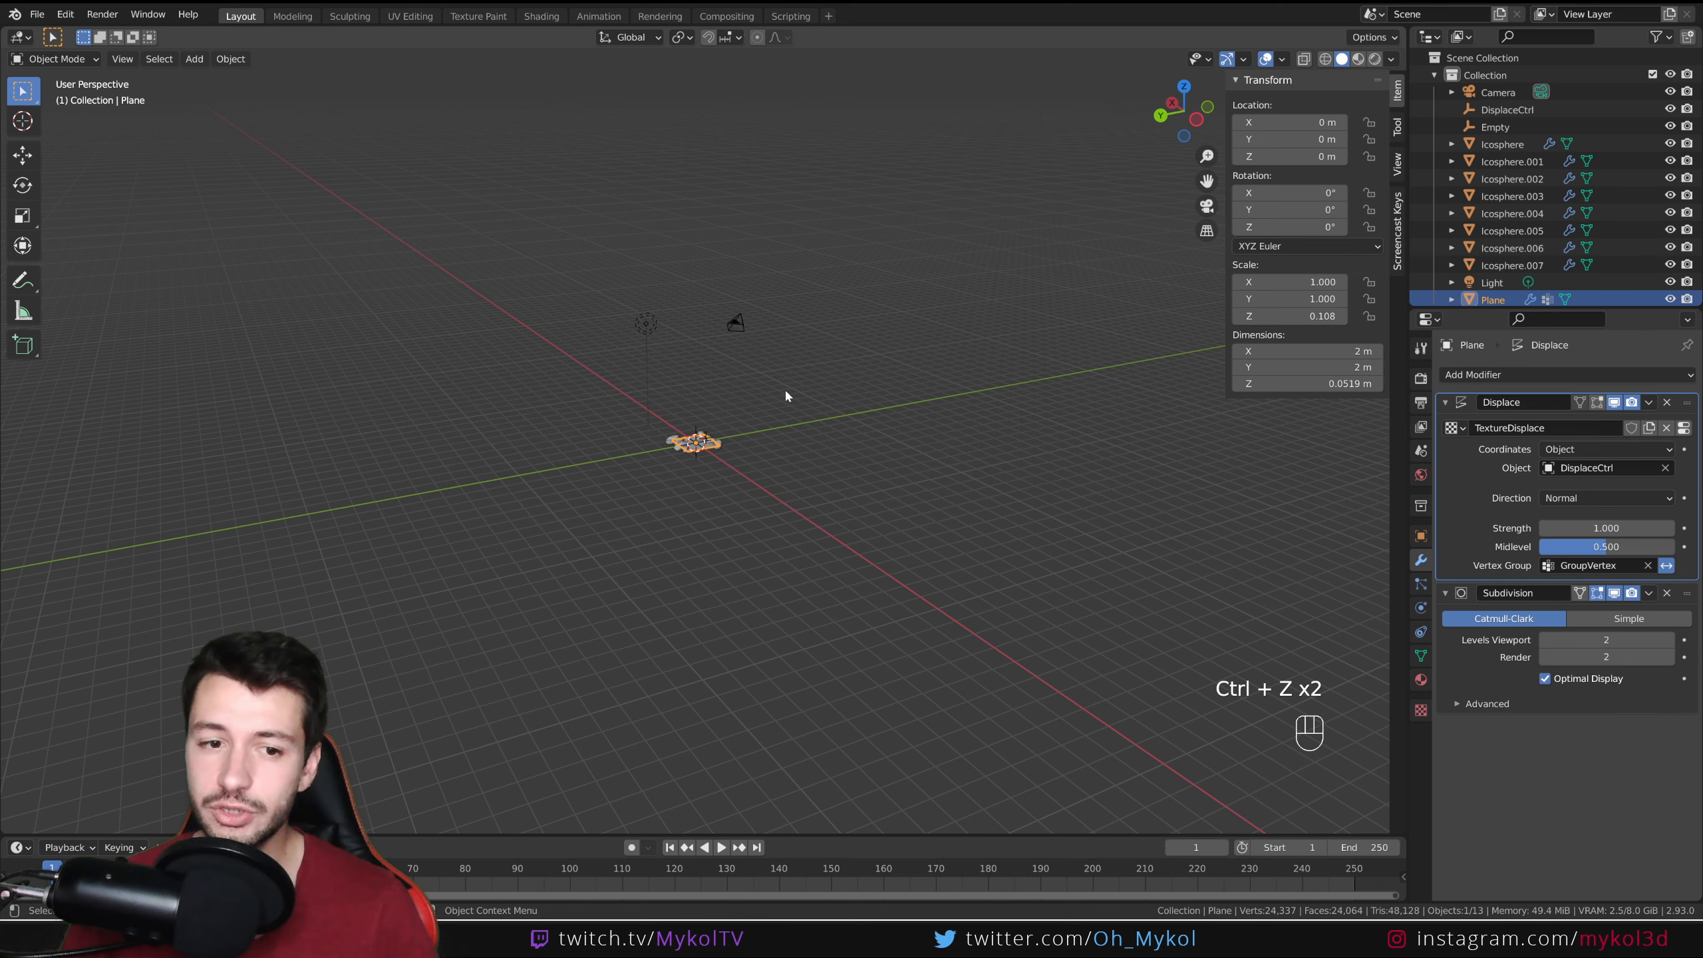
scroll(756, 465, "up", 5)
scroll(754, 457, "up", 8)
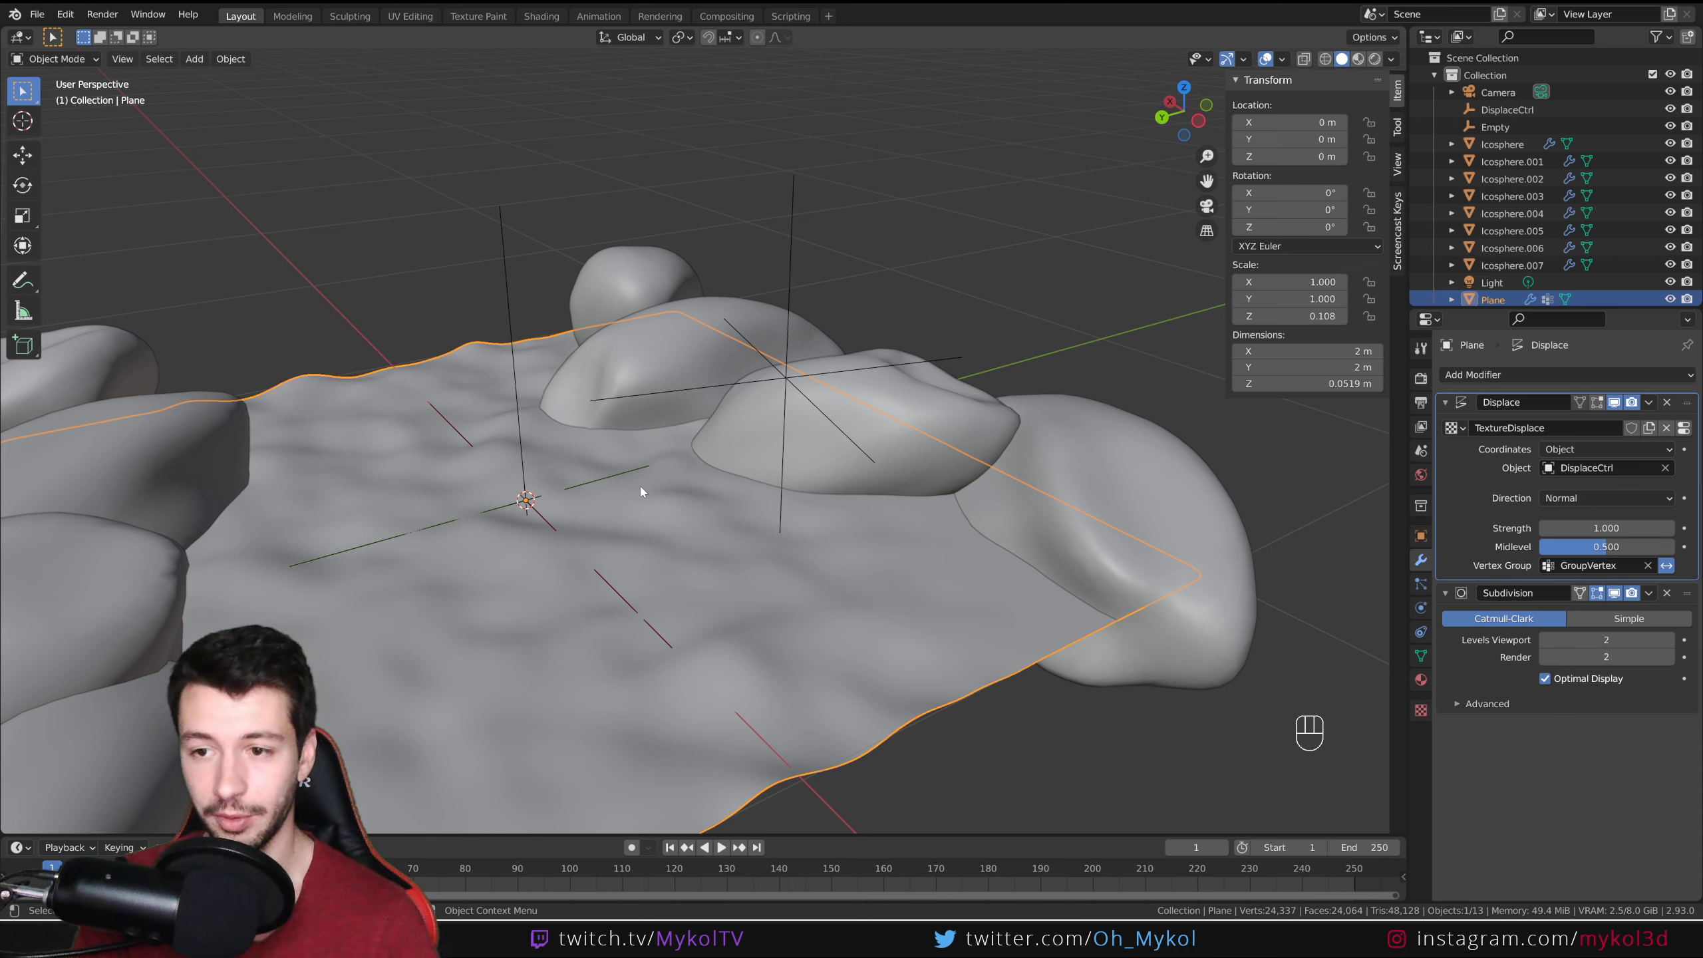
Step: Temporarily turn off the Displace modifier's viewport display on the water plane and turn it back on to compare the surfaces
scroll(638, 458, "down", 5)
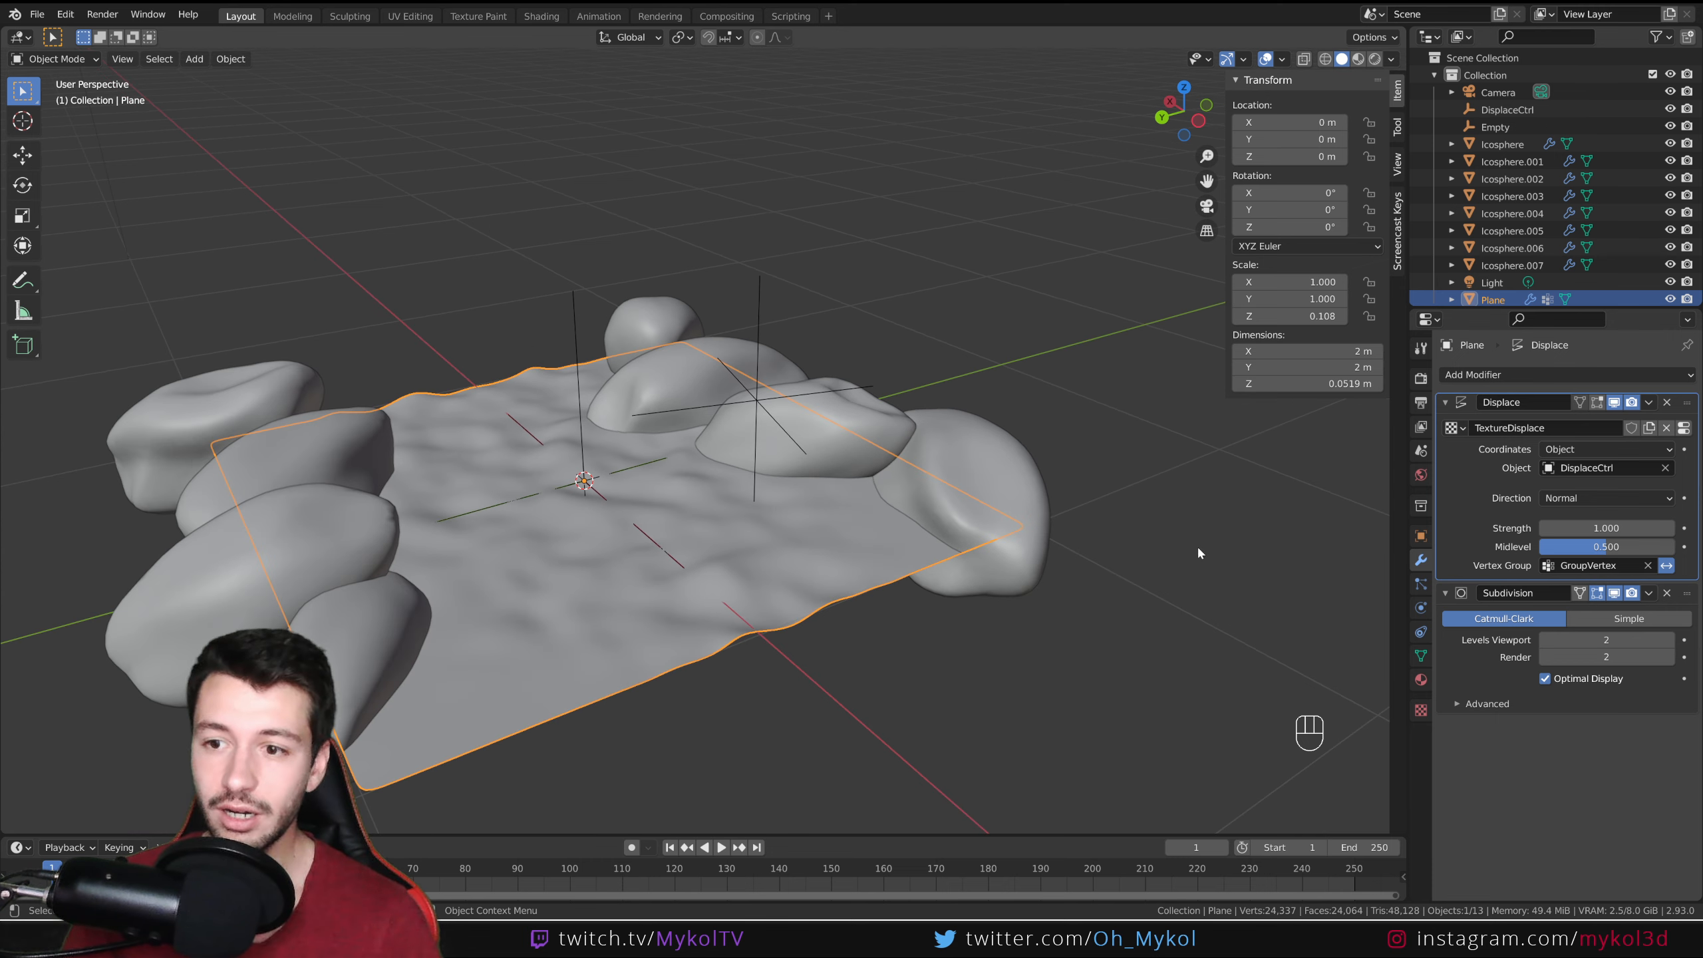
left_click(1614, 403)
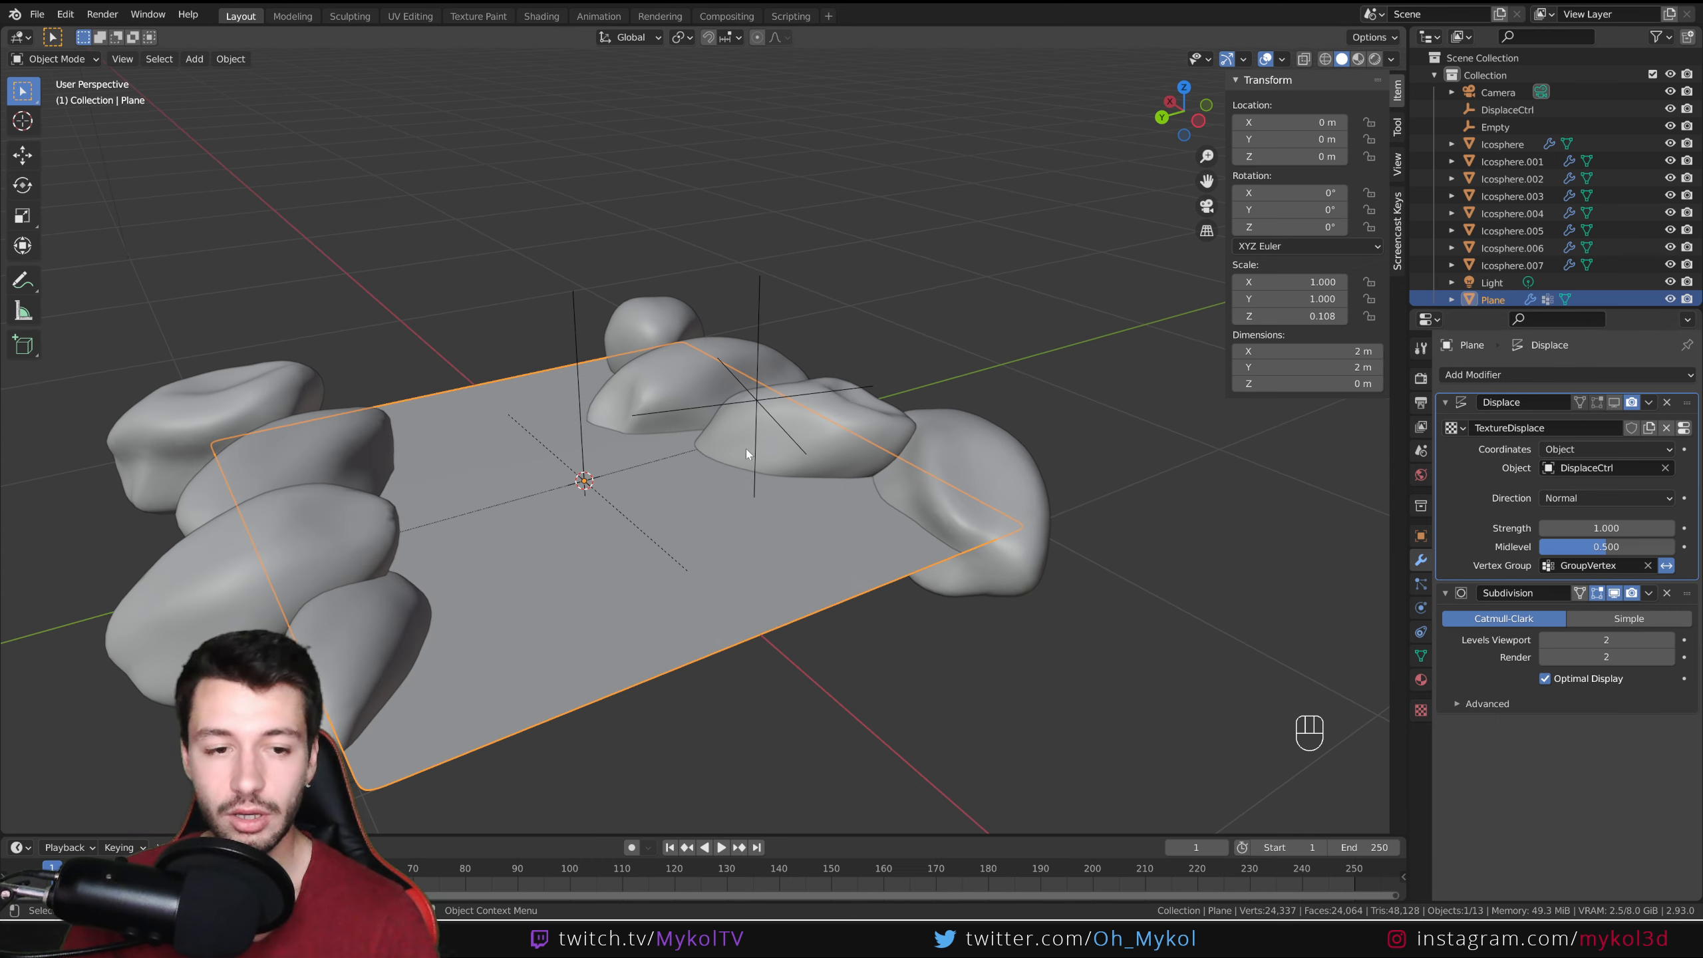
left_click(1614, 402)
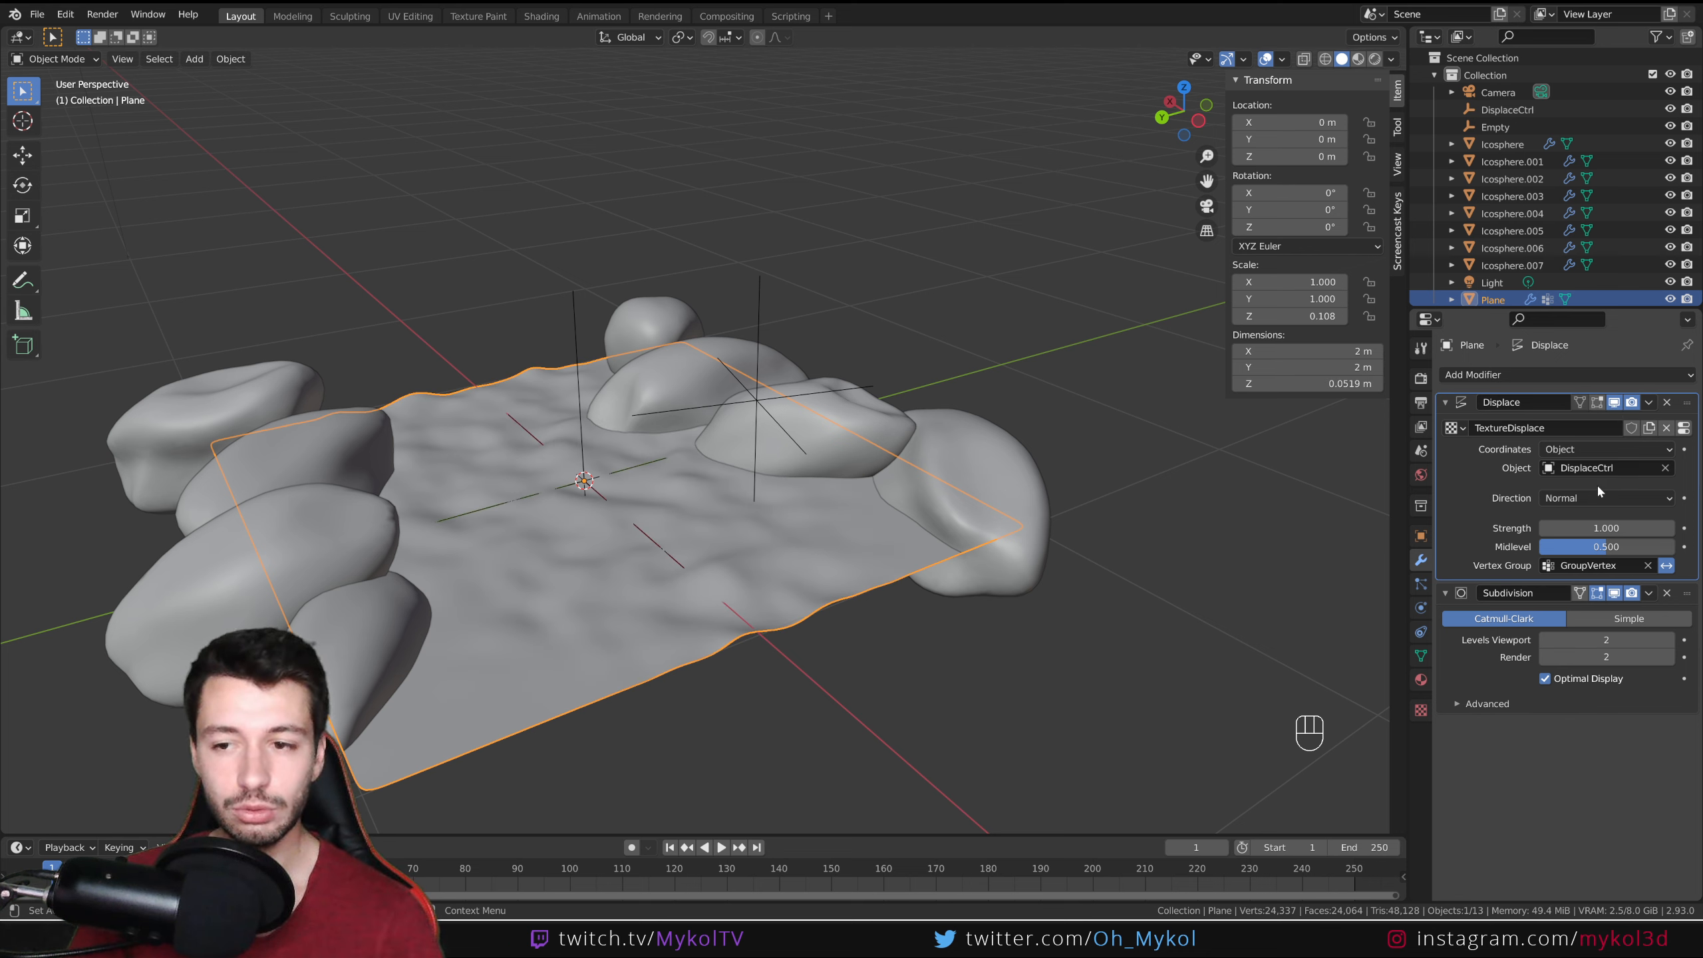